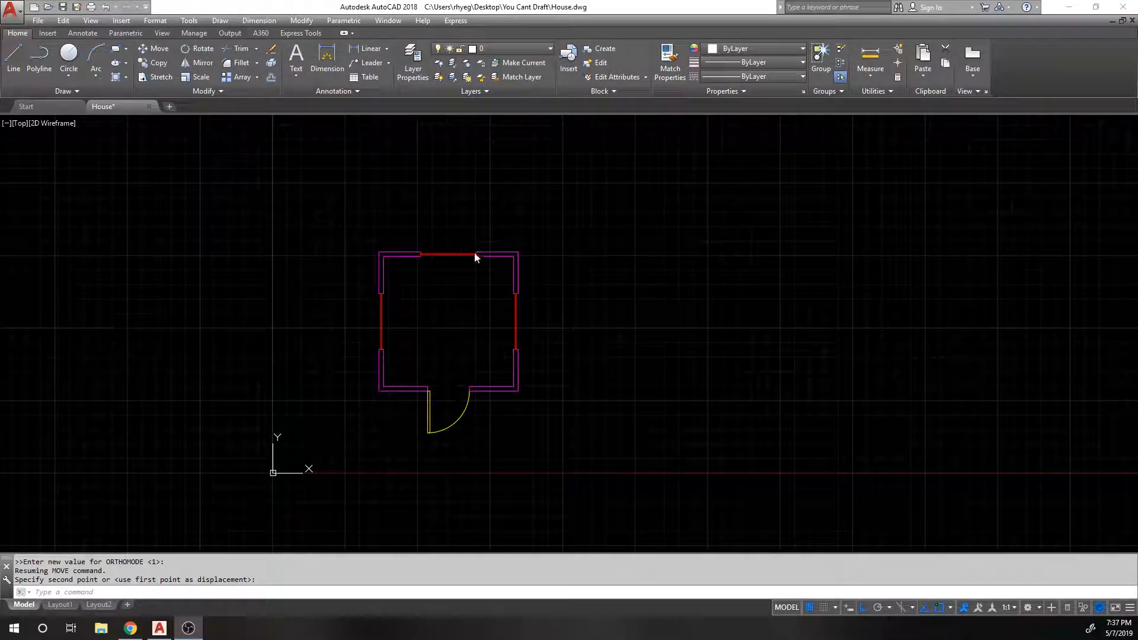
# Step: Switch to the Layout1 sheet and delete its default viewport
pyautogui.click(360, 281)
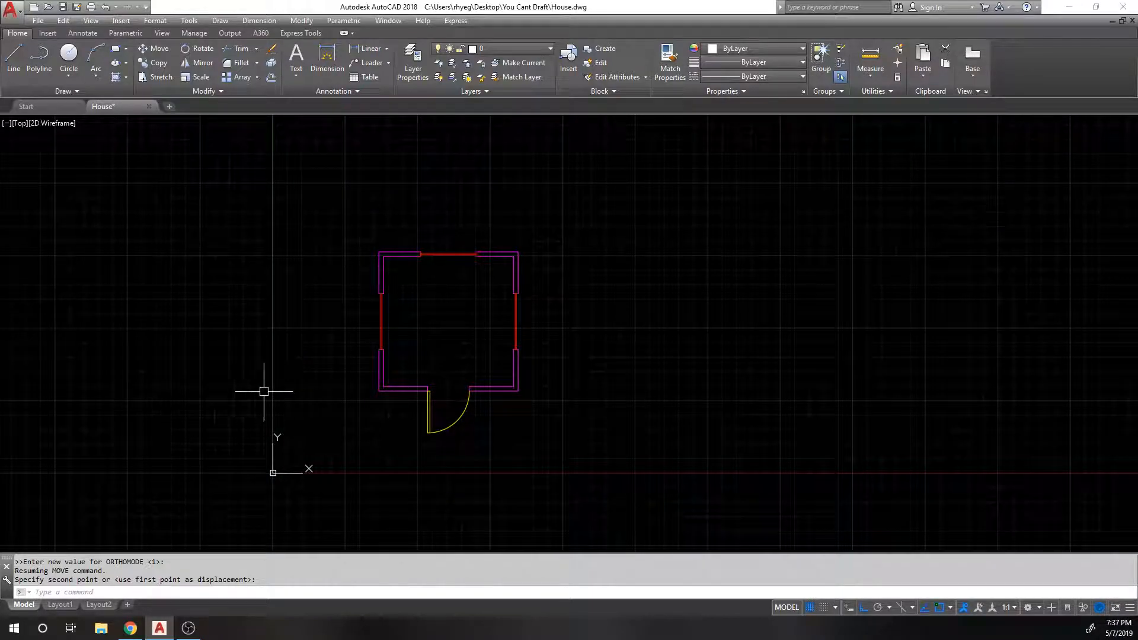
pyautogui.moveTo(59, 605)
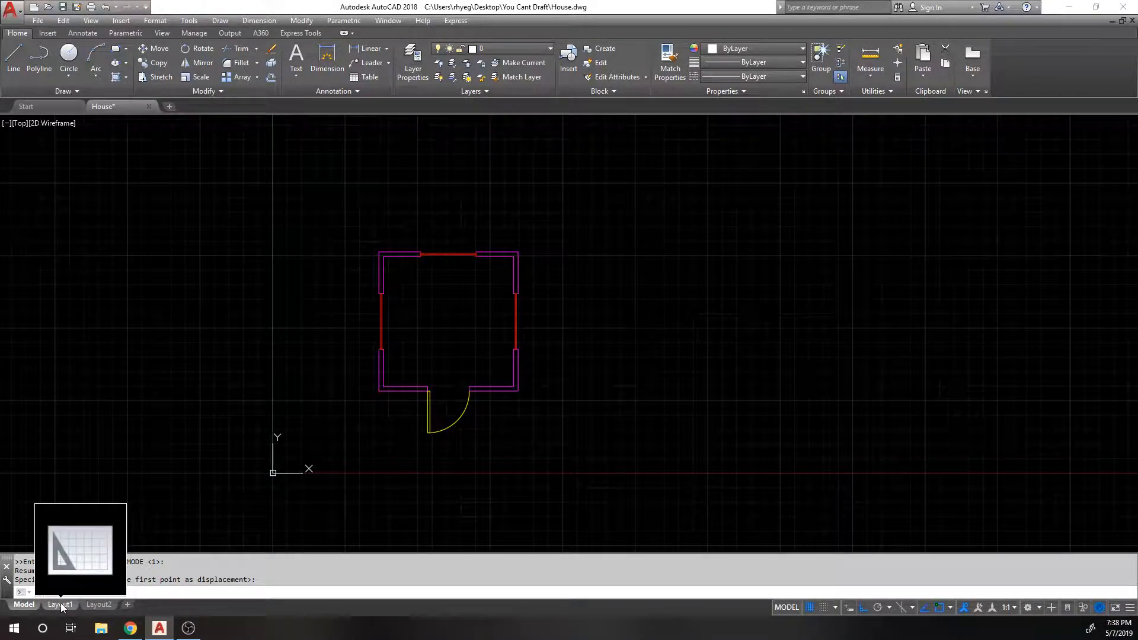
pyautogui.click(61, 603)
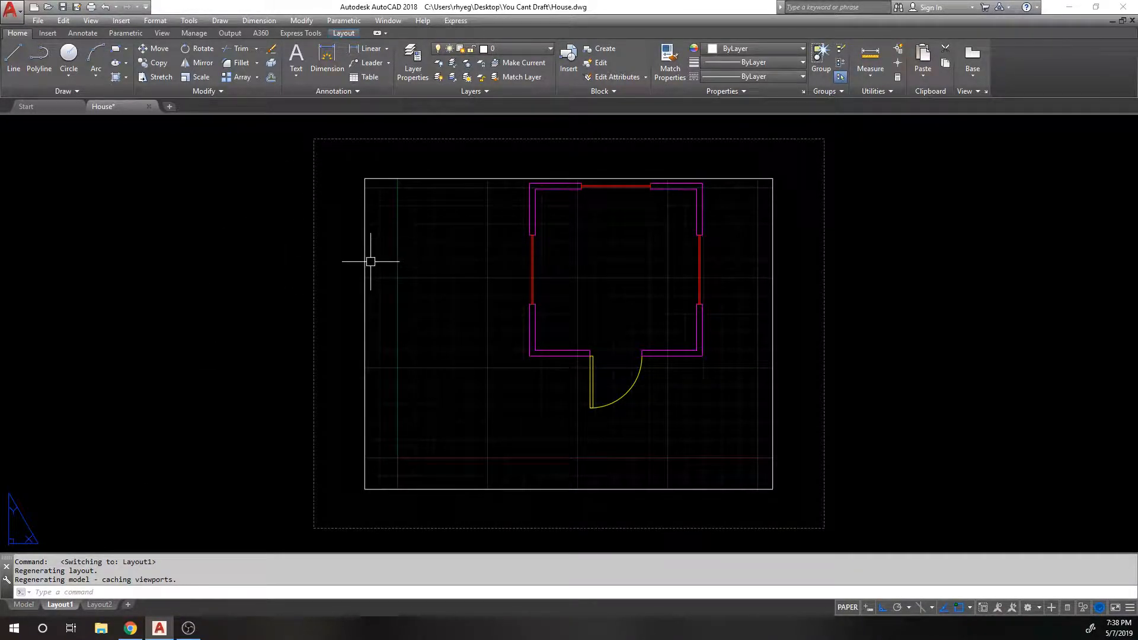
pyautogui.click(318, 255)
pyautogui.click(317, 255)
pyautogui.press('Delete')
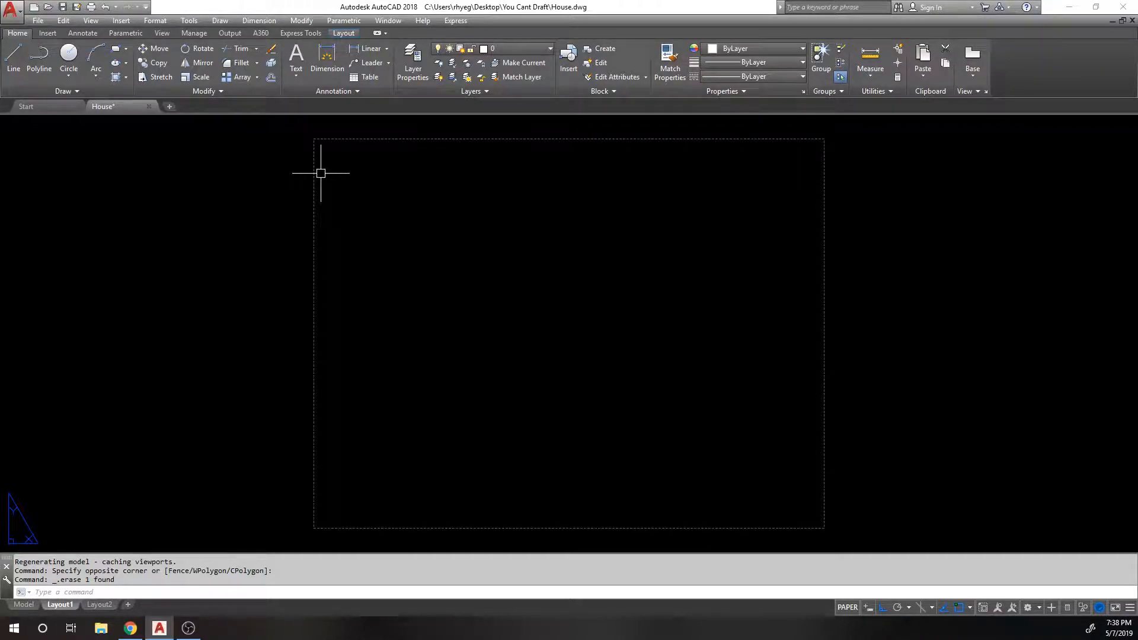
pyautogui.rightClick(61, 606)
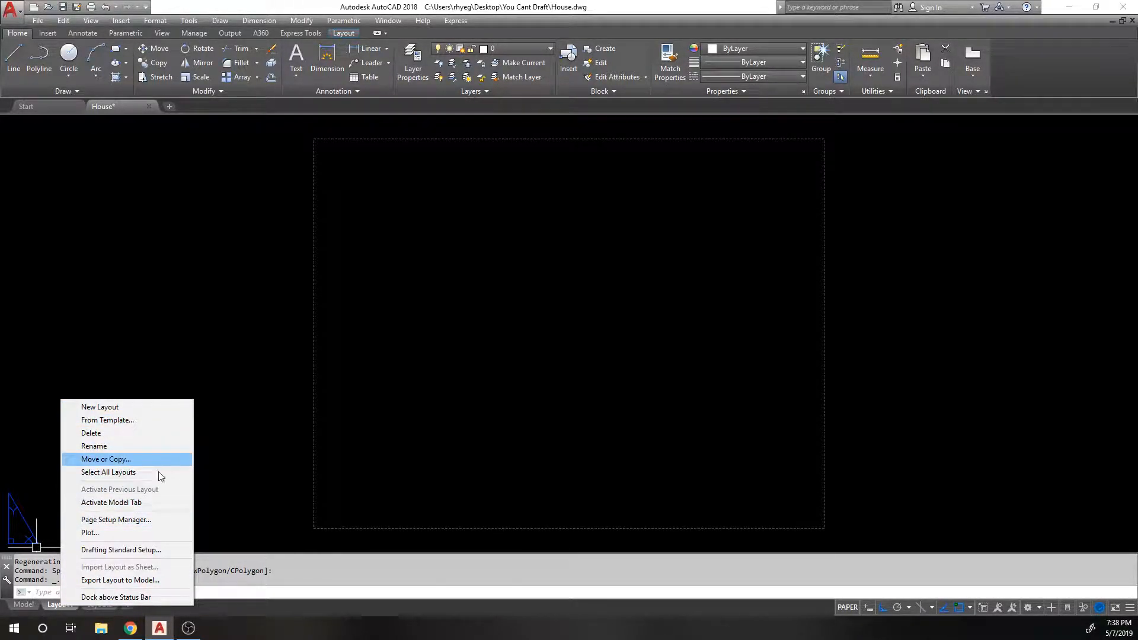
pyautogui.click(140, 520)
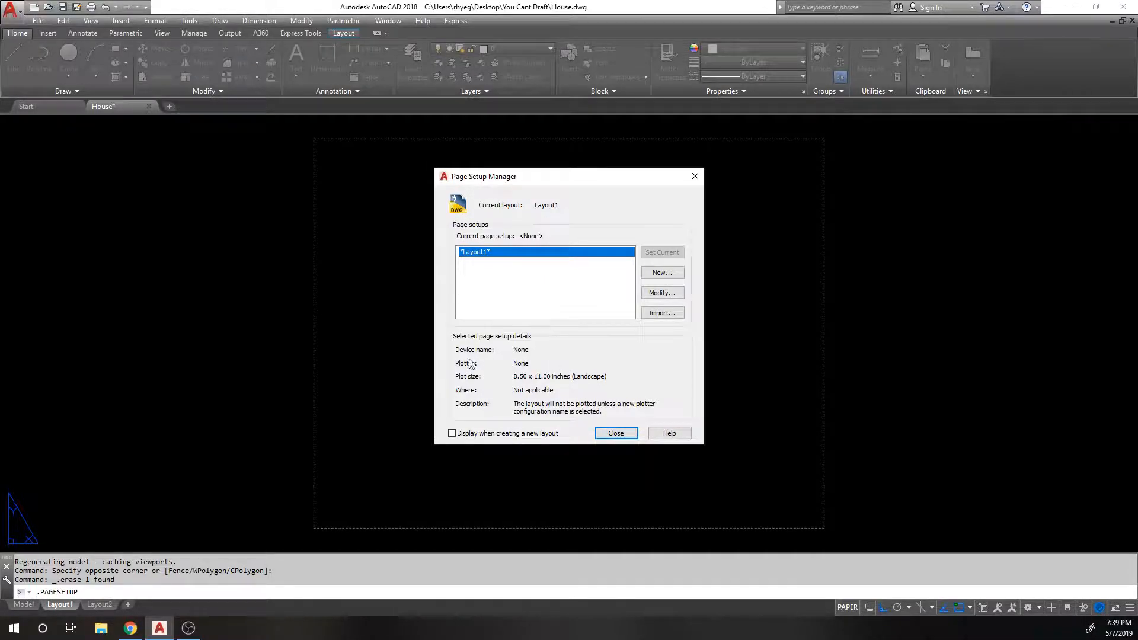
pyautogui.click(611, 433)
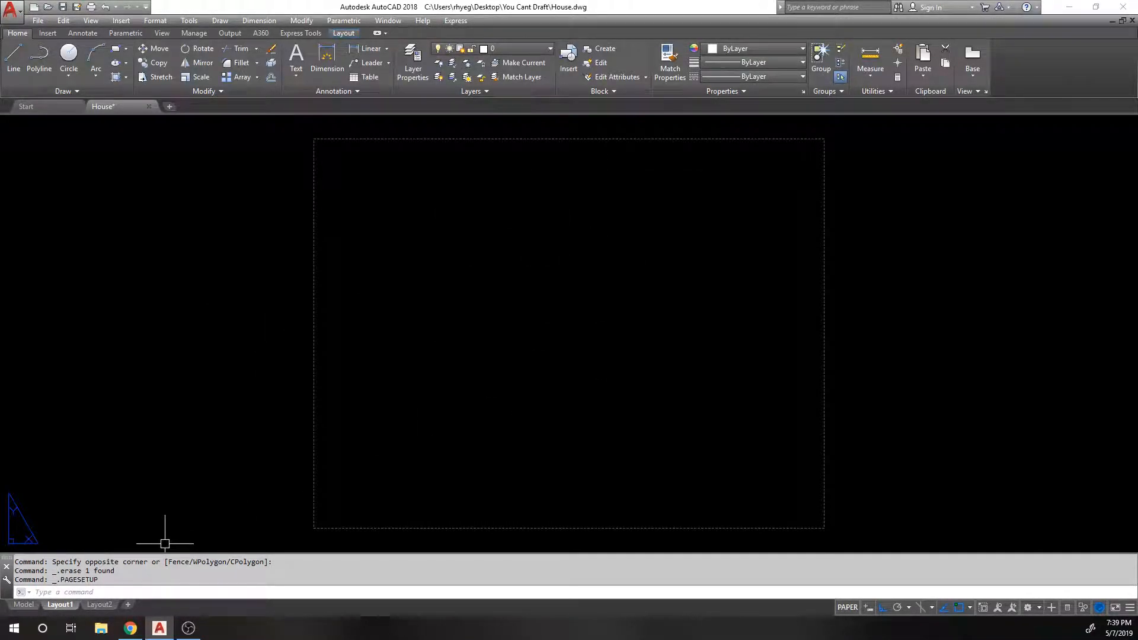
# Step: Rename the Layout1 layout to 'Floor Plan'
pyautogui.rightClick(101, 606)
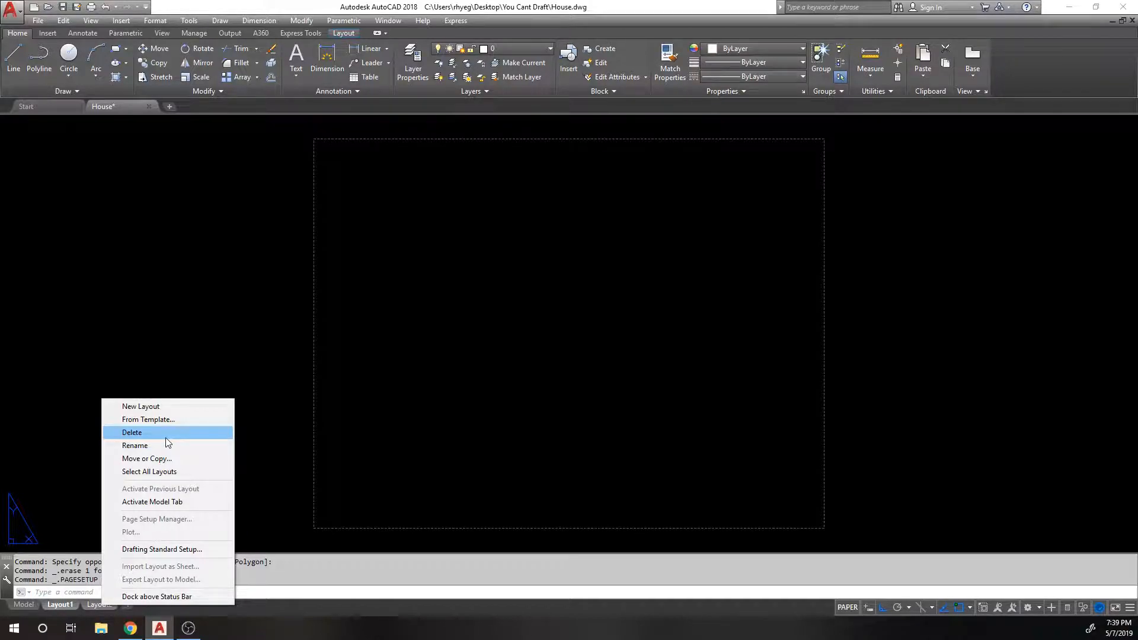
pyautogui.click(323, 449)
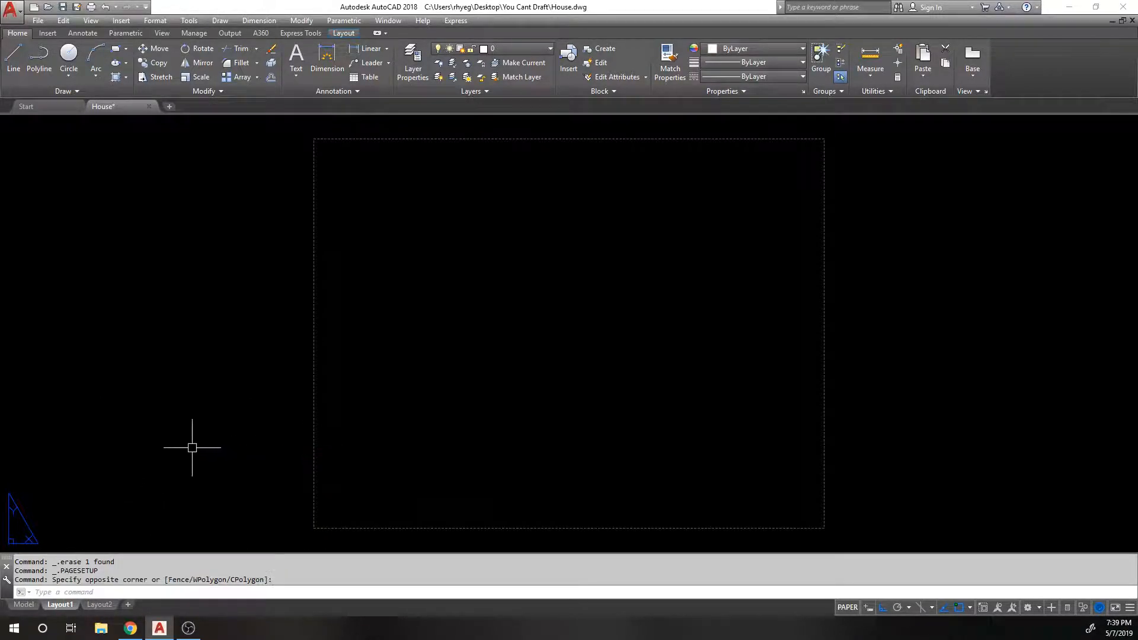
pyautogui.doubleClick(65, 605)
pyautogui.write('Floor Plan')
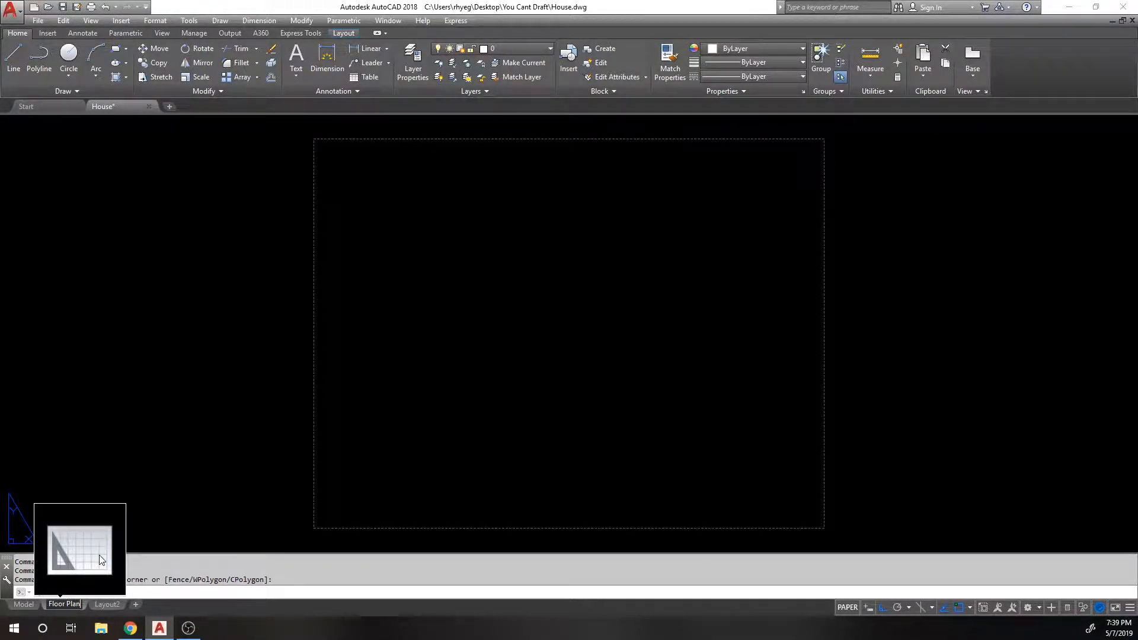
pyautogui.press('Return')
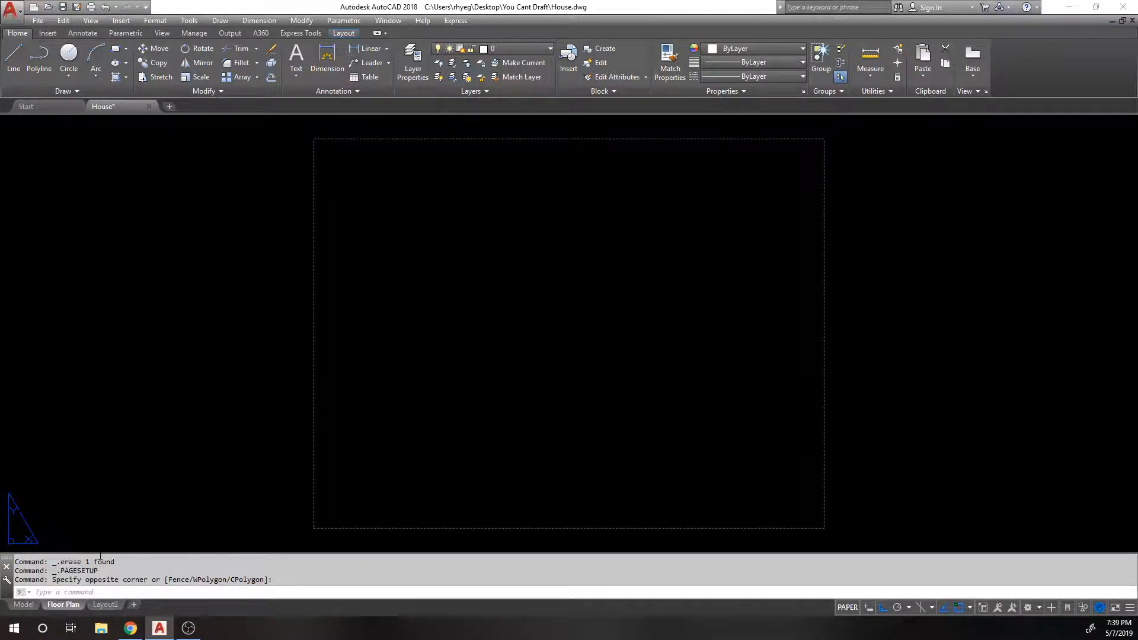
# Step: Rename Layout2 to 'Elevation'
pyautogui.click(110, 605)
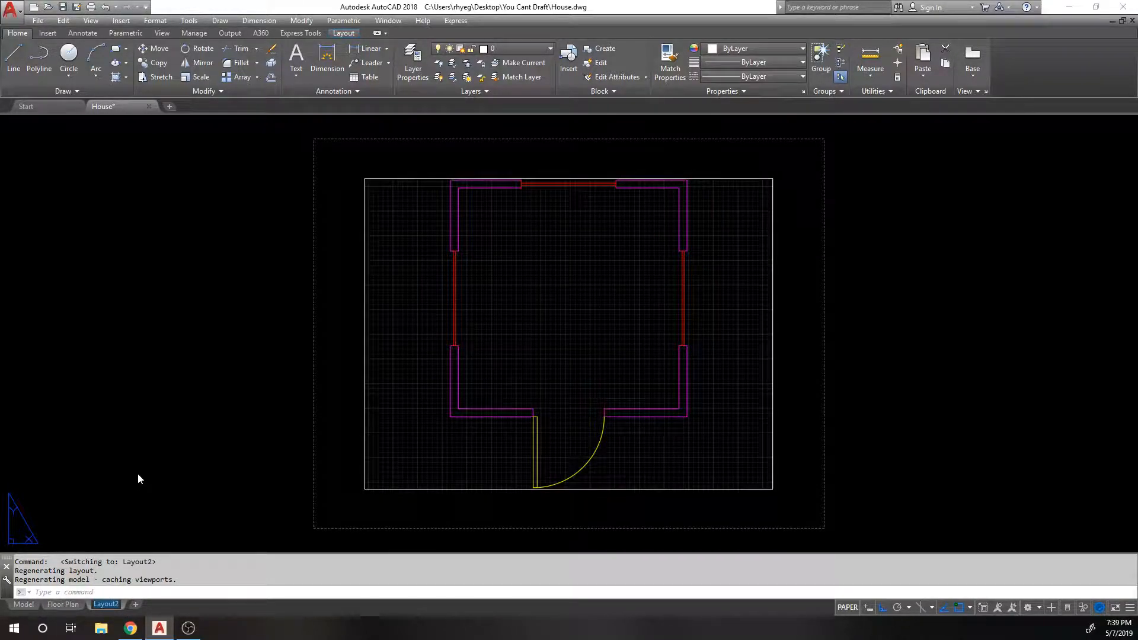
pyautogui.write('Elevaio')
pyautogui.press('BackSpace')
pyautogui.press('BackSpace')
pyautogui.write('tion')
pyautogui.press('Return')
# Step: Delete the viewport on the Elevation layout
pyautogui.click(265, 295)
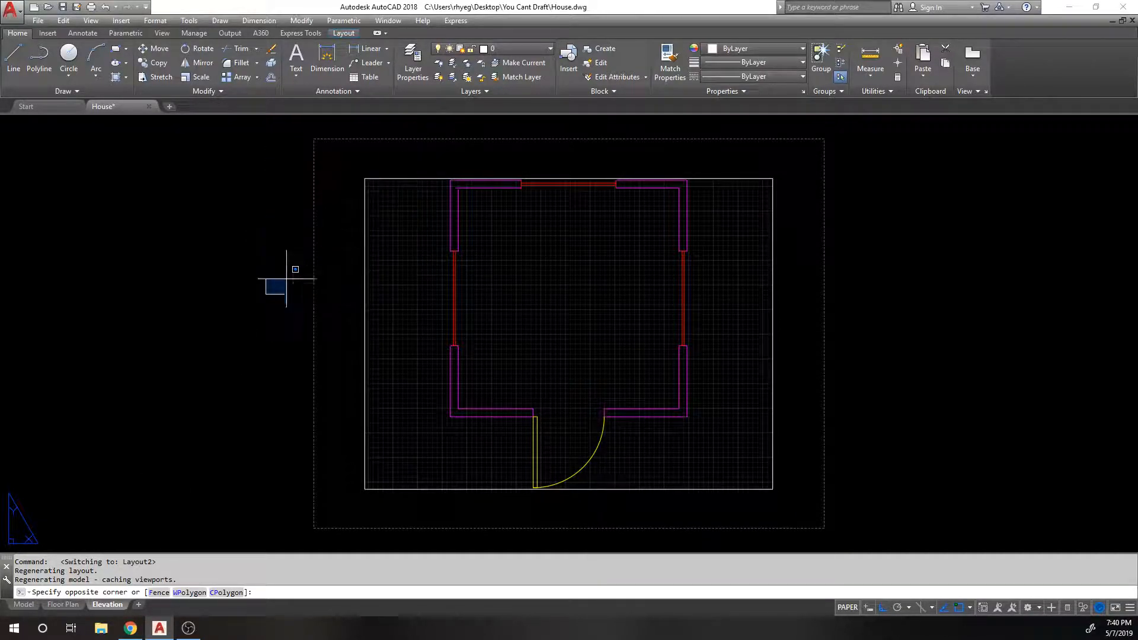
pyautogui.click(336, 233)
pyautogui.moveTo(410, 250); pyautogui.dragTo(297, 257)
pyautogui.press('Delete')
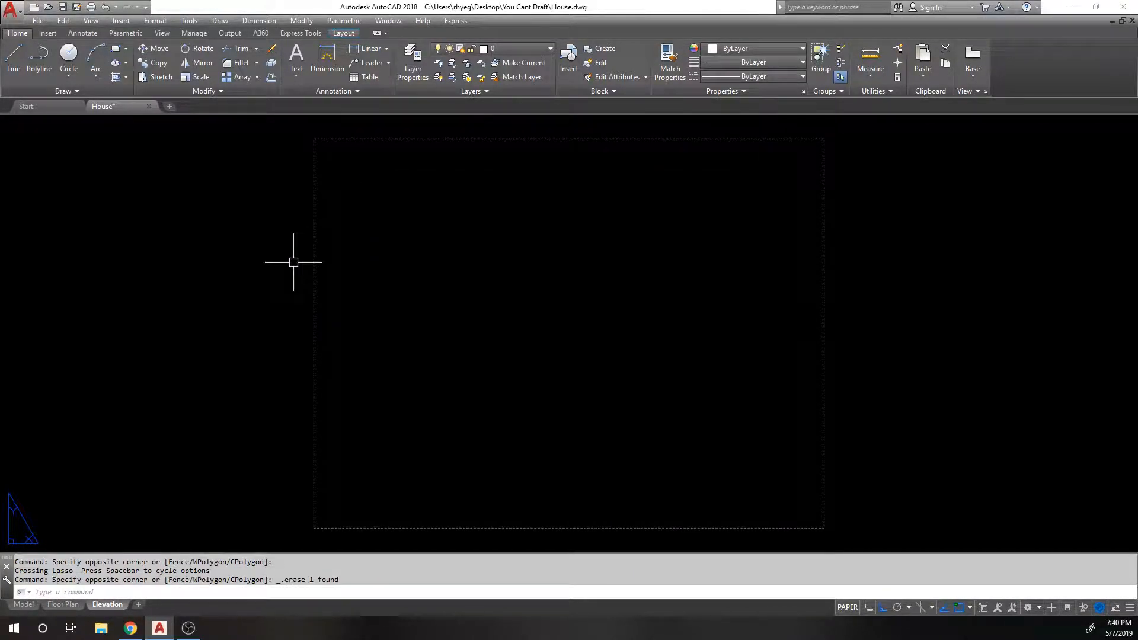
# Step: Return to the Floor Plan layout and browse the Insert, View, Annotate and Parametric ribbon tabs
pyautogui.click(53, 606)
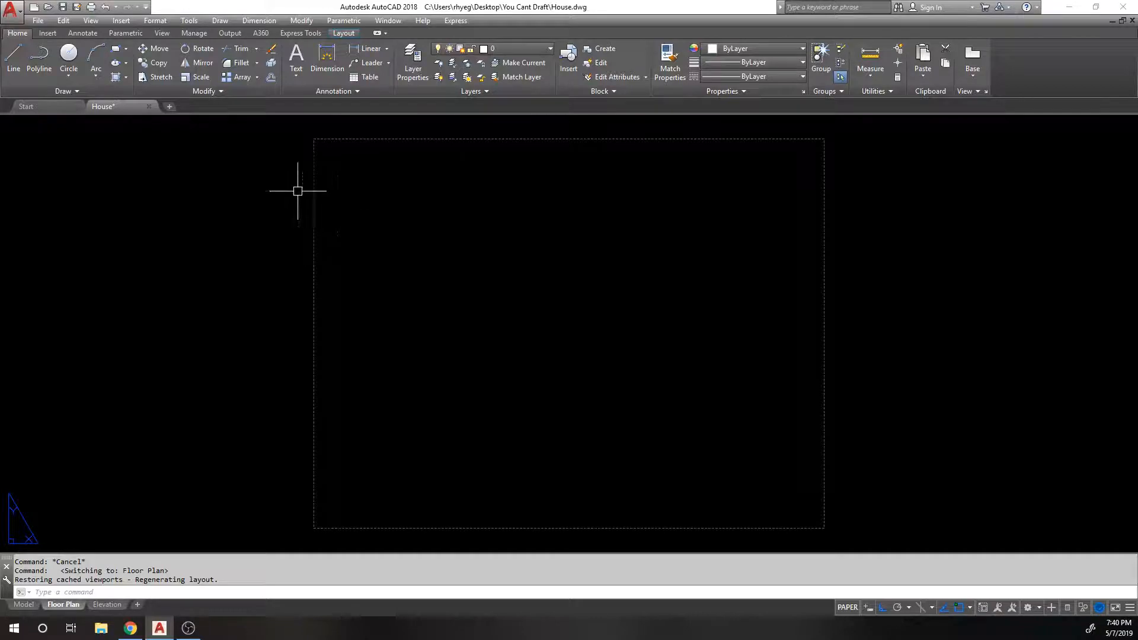
pyautogui.click(47, 33)
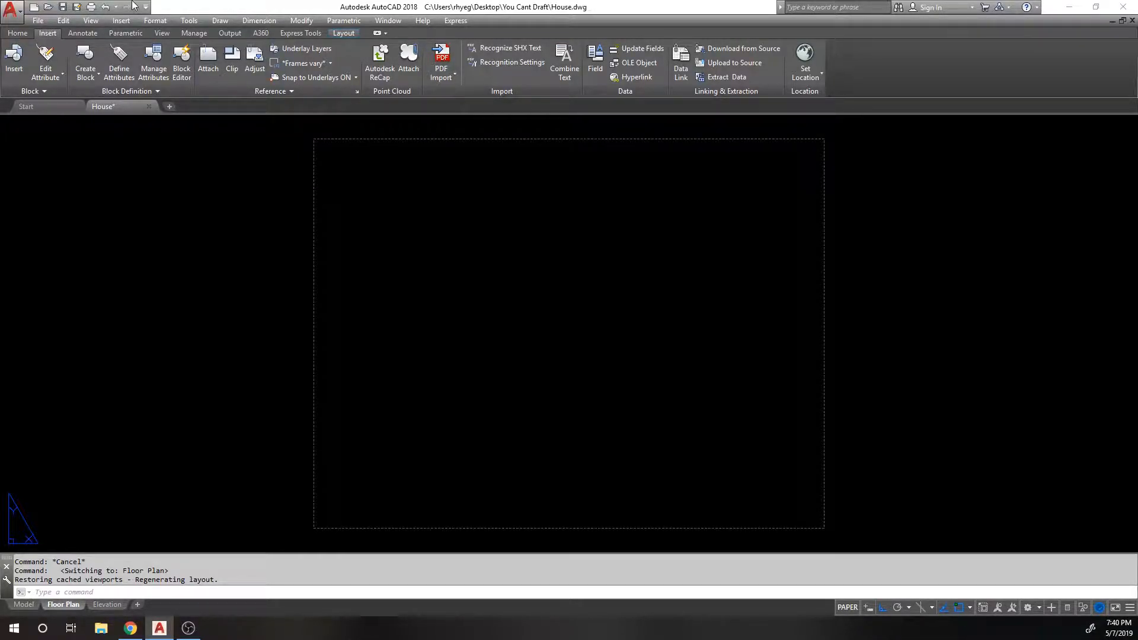
pyautogui.click(163, 34)
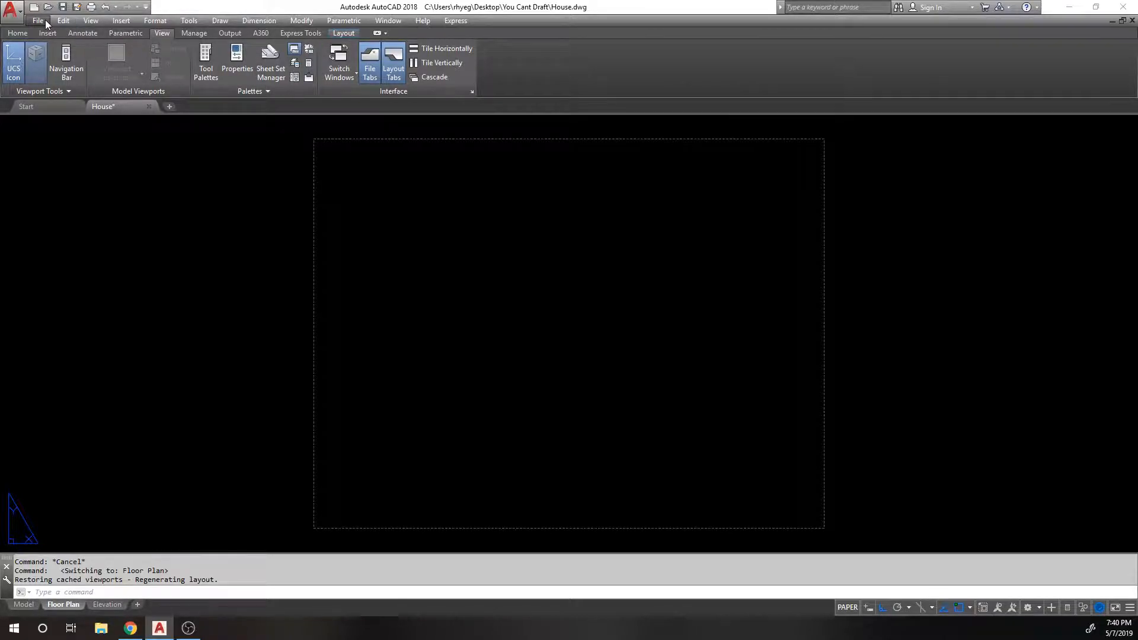
pyautogui.click(22, 37)
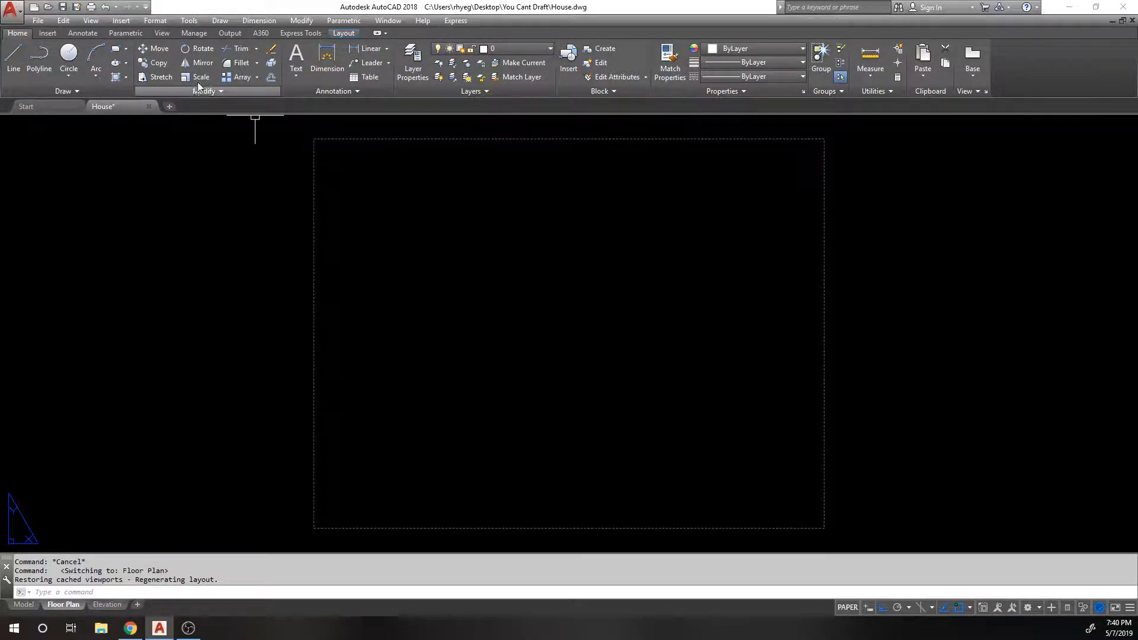
pyautogui.click(48, 33)
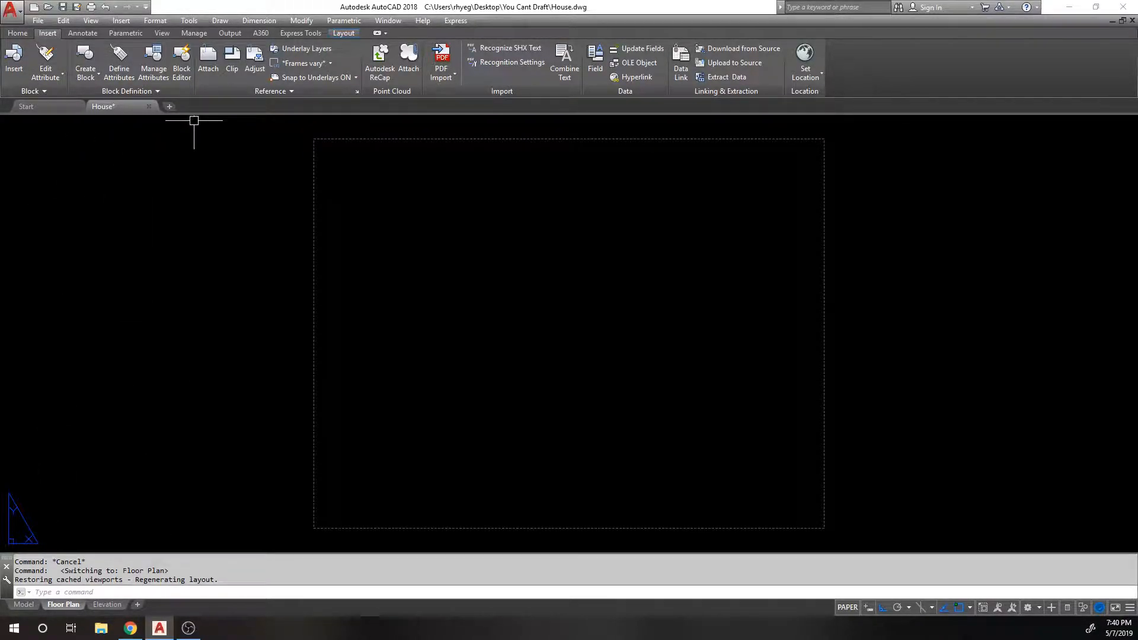
pyautogui.click(83, 32)
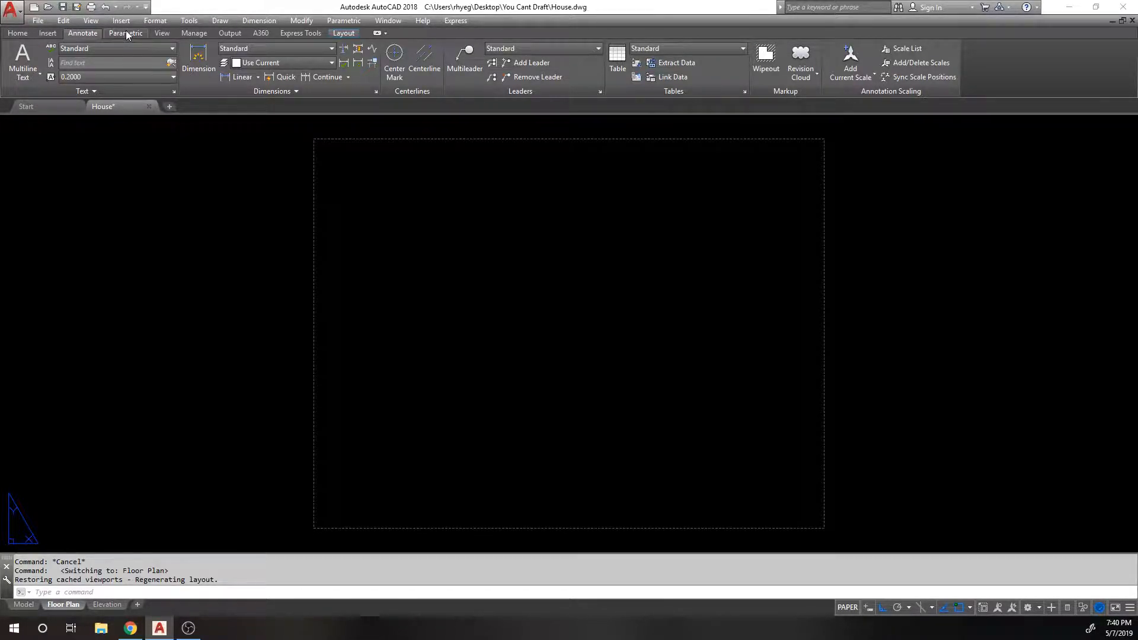
pyautogui.click(126, 34)
pyautogui.click(161, 34)
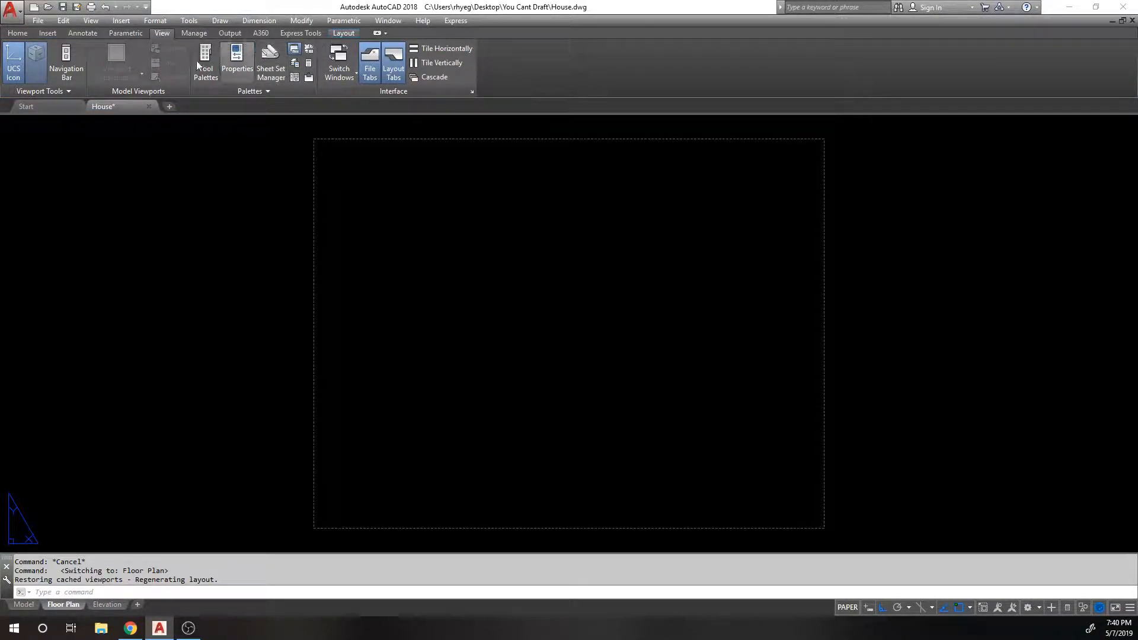
pyautogui.click(17, 33)
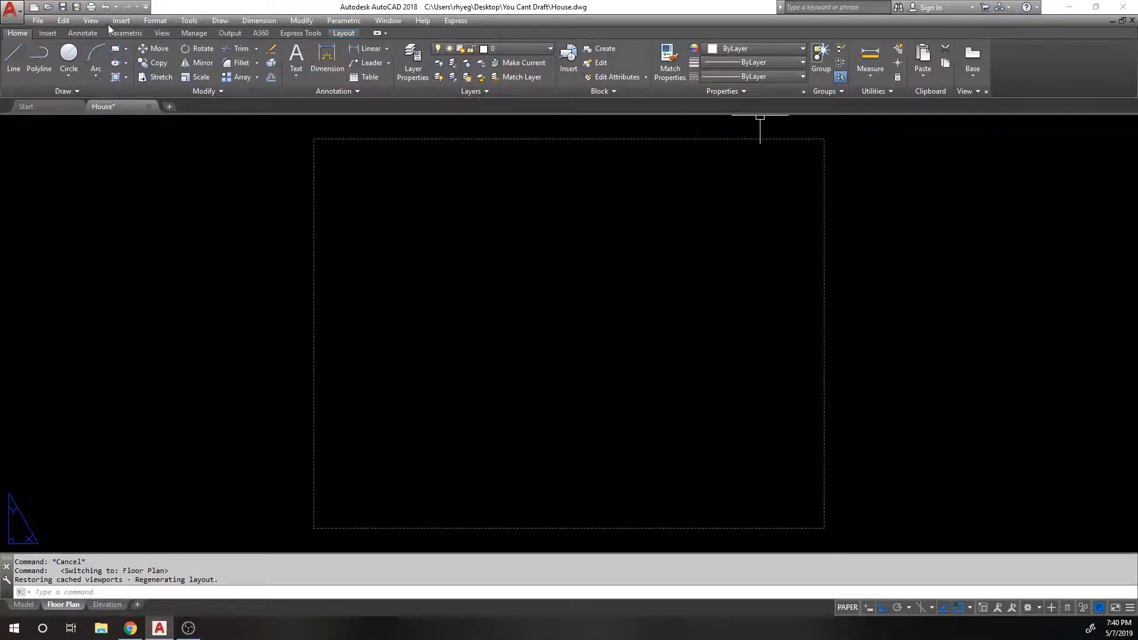
pyautogui.click(51, 33)
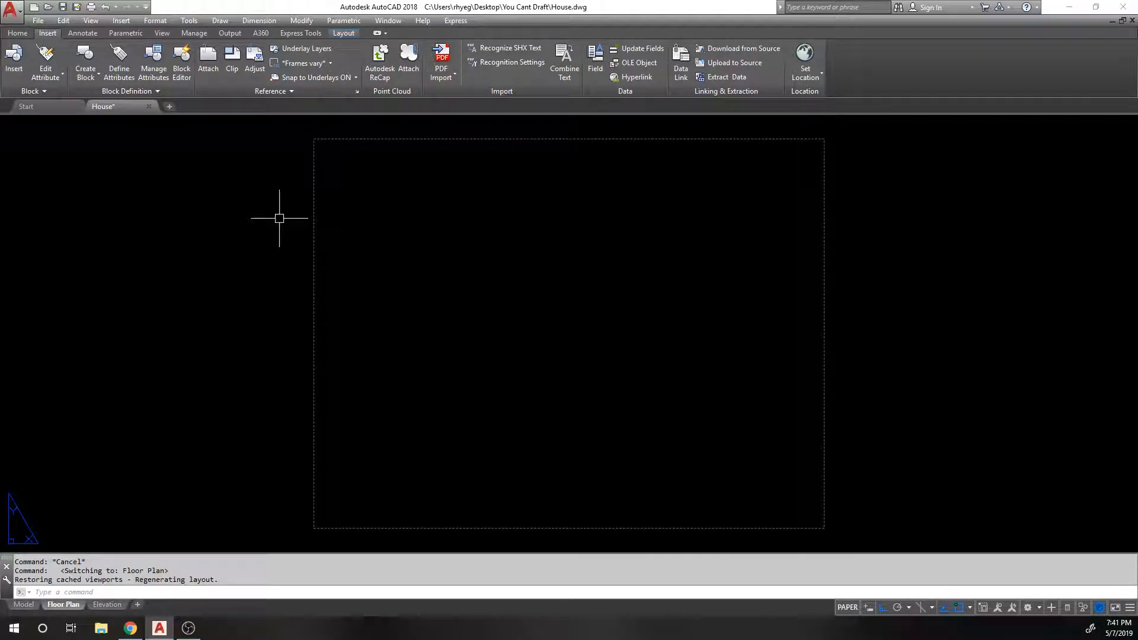
# Step: Use VIEWPORTS to add a Single viewport between two sheet corners, showing the house plan
pyautogui.write('viewports')
pyautogui.press('Return')
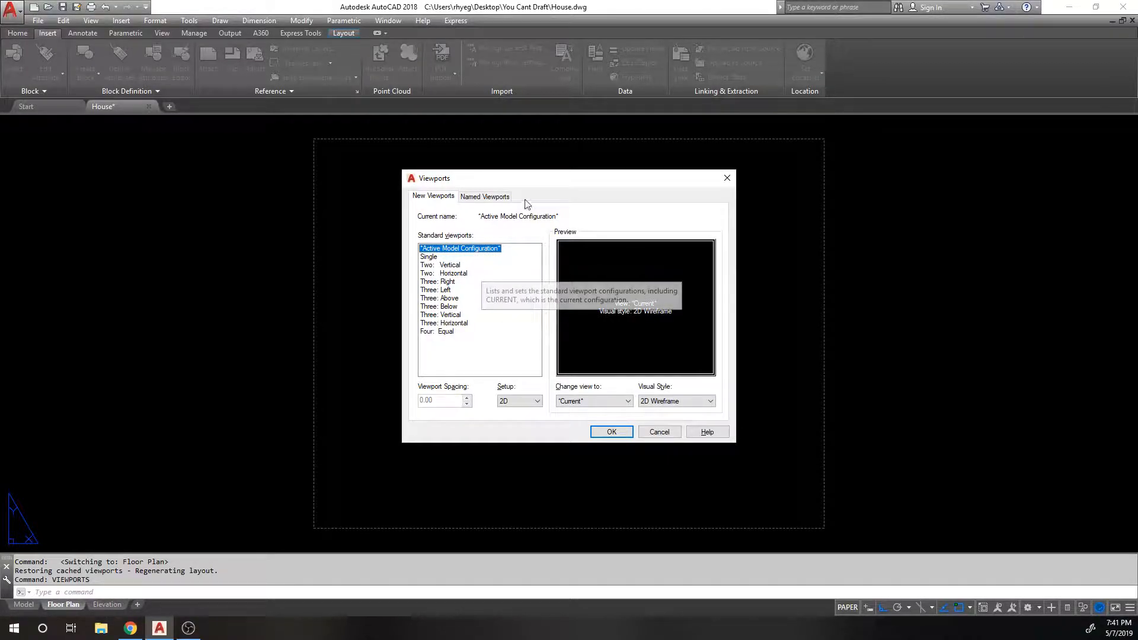
pyautogui.click(437, 258)
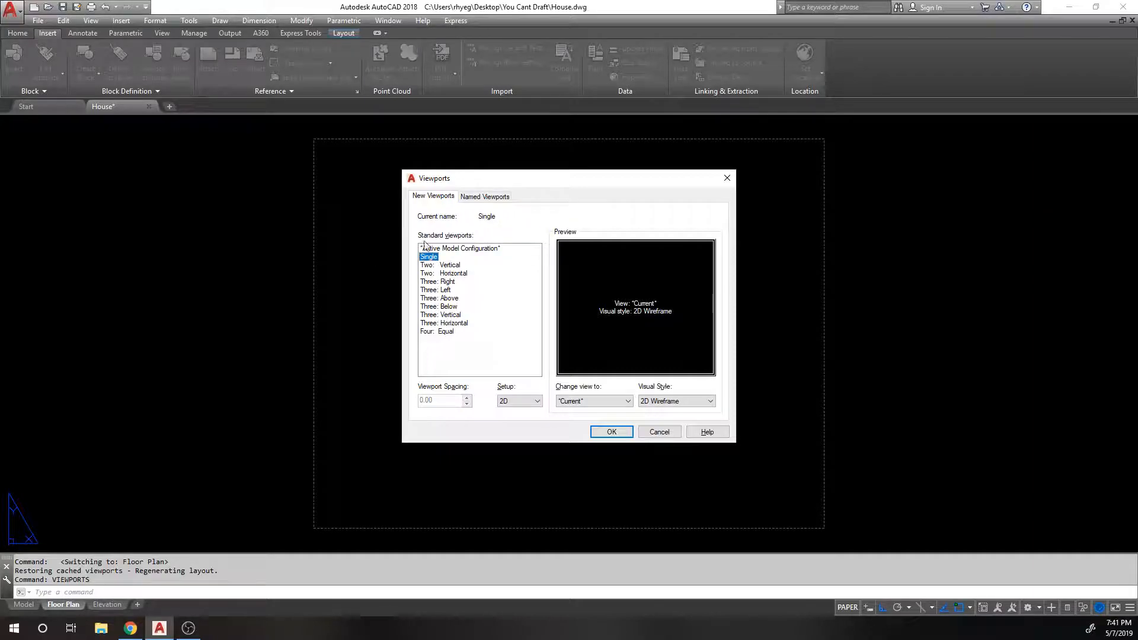
pyautogui.moveTo(433, 267); pyautogui.dragTo(432, 325)
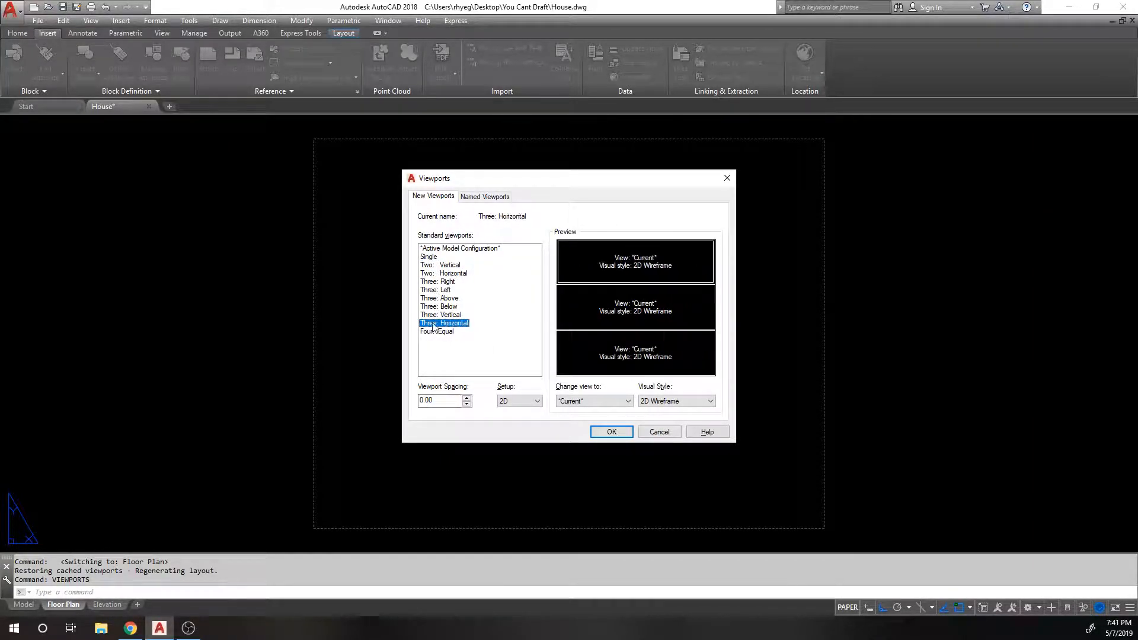
pyautogui.click(430, 259)
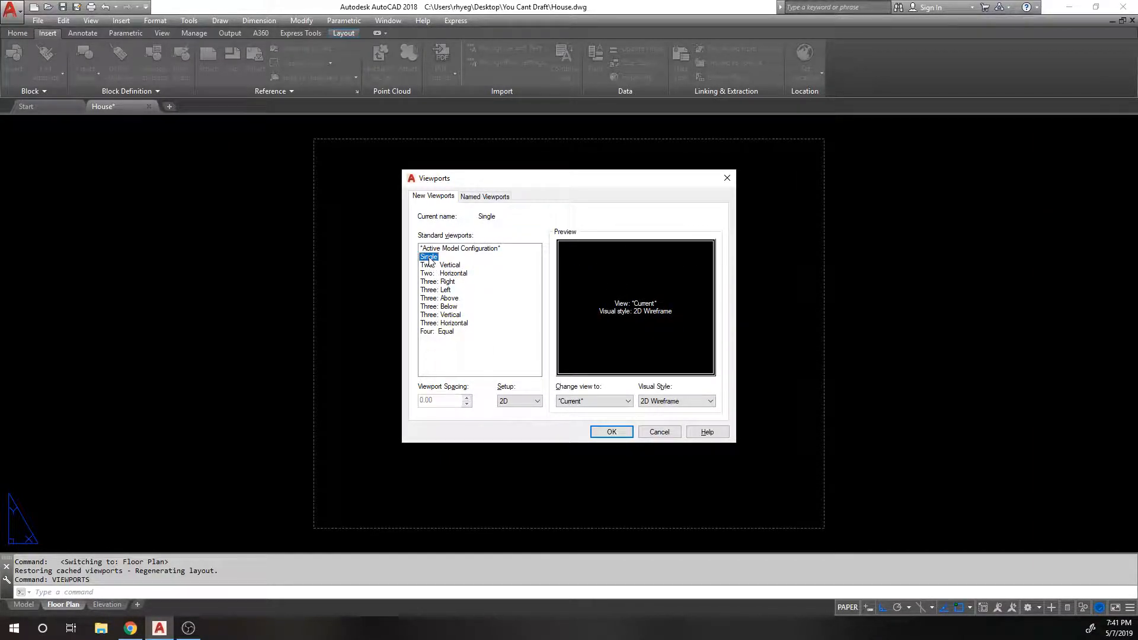
pyautogui.click(612, 432)
pyautogui.click(363, 190)
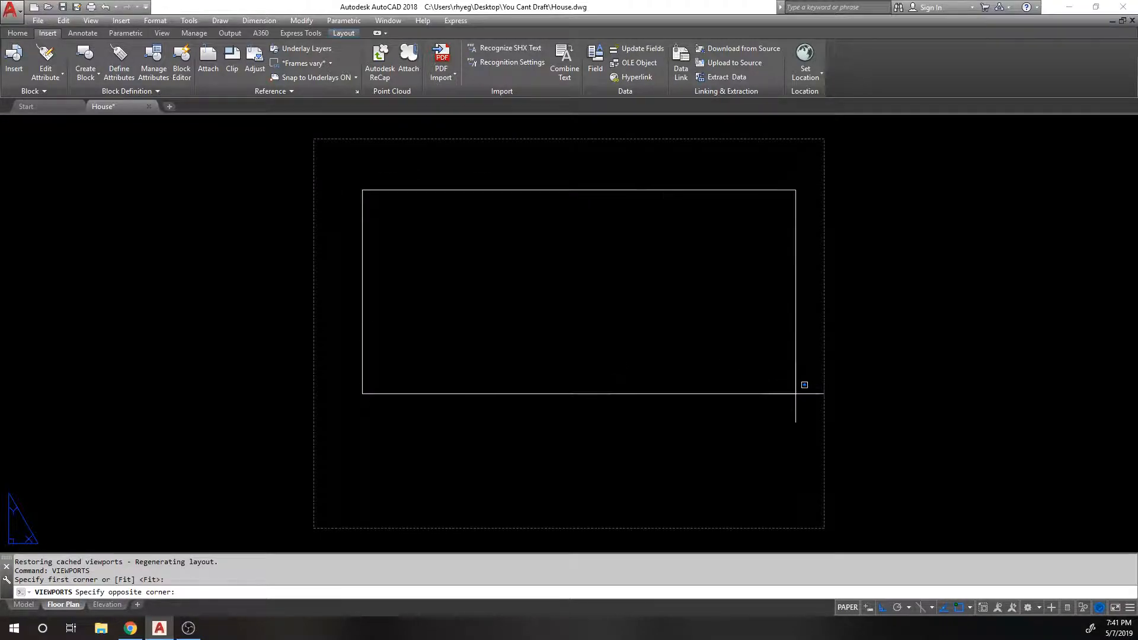
pyautogui.click(762, 447)
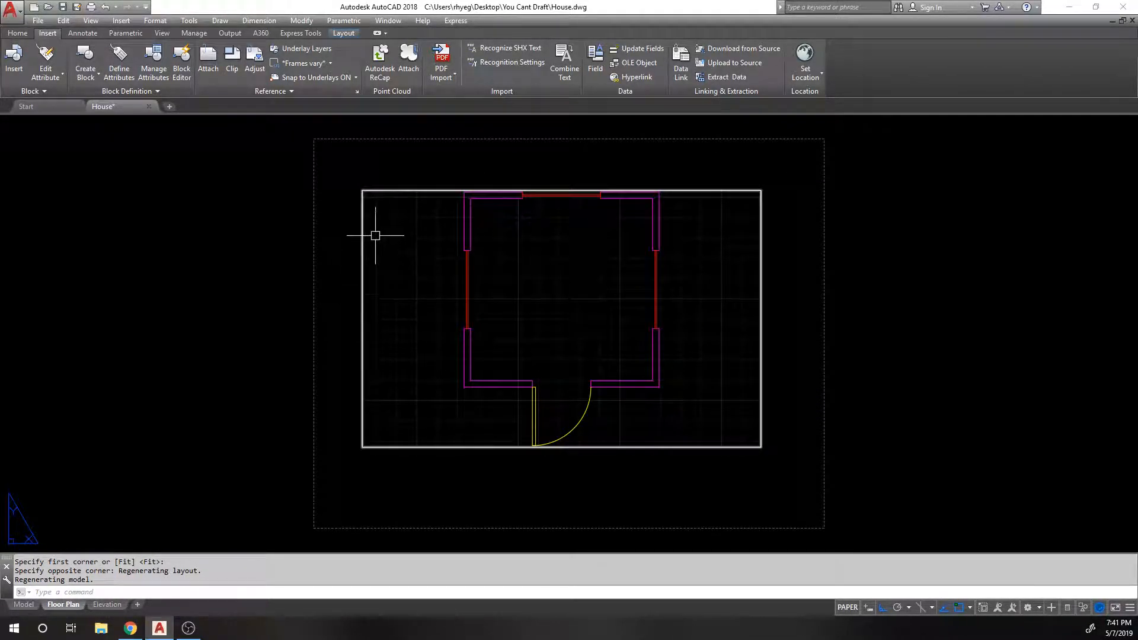
pyautogui.click(26, 606)
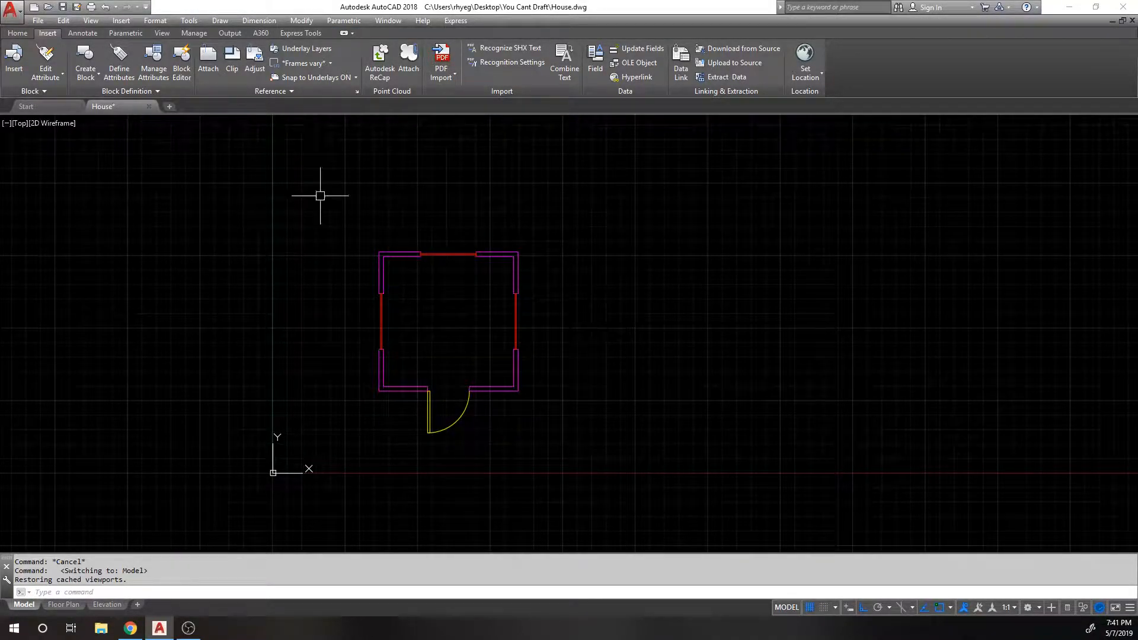
# Step: Pan the house plan down-right inside the Floor Plan viewport to centre it
pyautogui.click(63, 605)
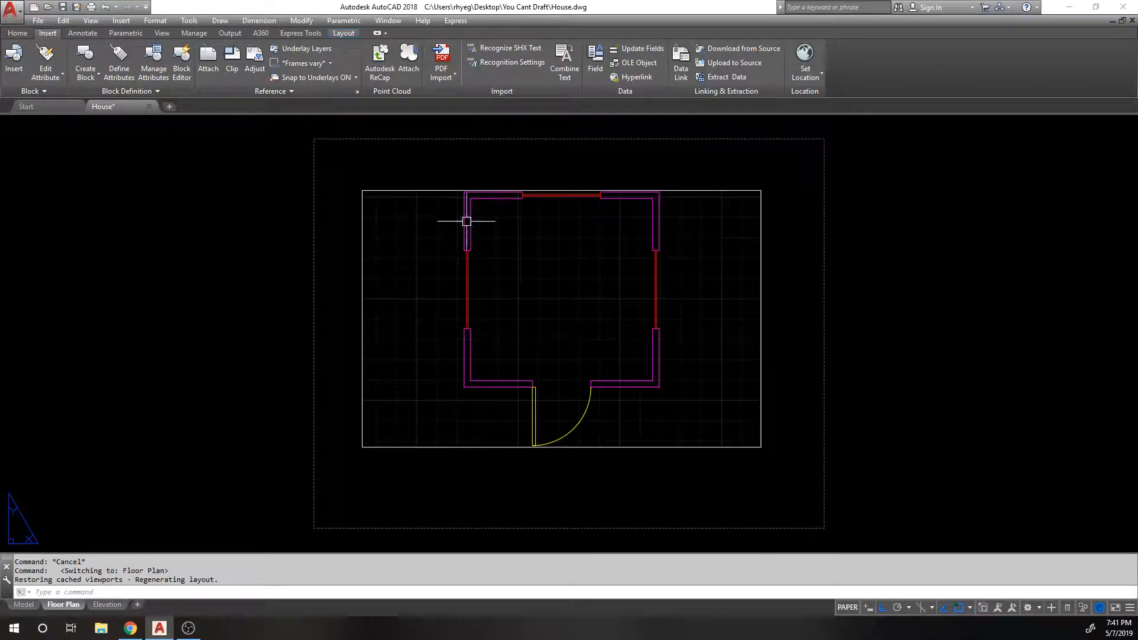
pyautogui.doubleClick(402, 288)
pyautogui.moveTo(419, 290)
pyautogui.mouseDown(button='middle')
pyautogui.moveTo(442, 351)
pyautogui.moveTo(443, 331)
pyautogui.mouseUp(button='middle')
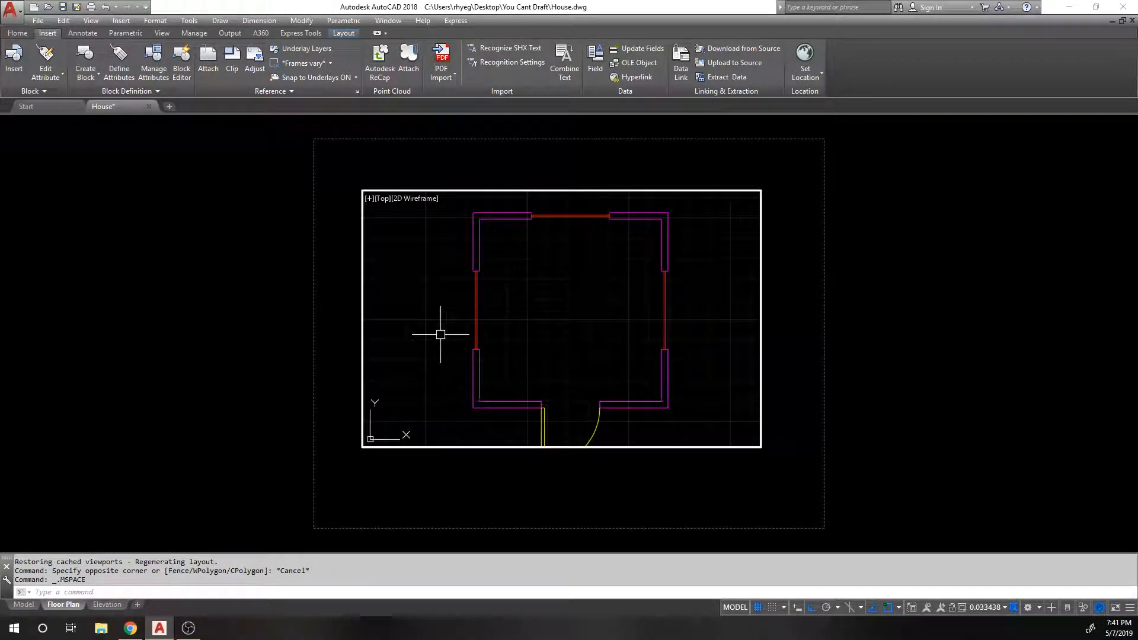
pyautogui.doubleClick(304, 346)
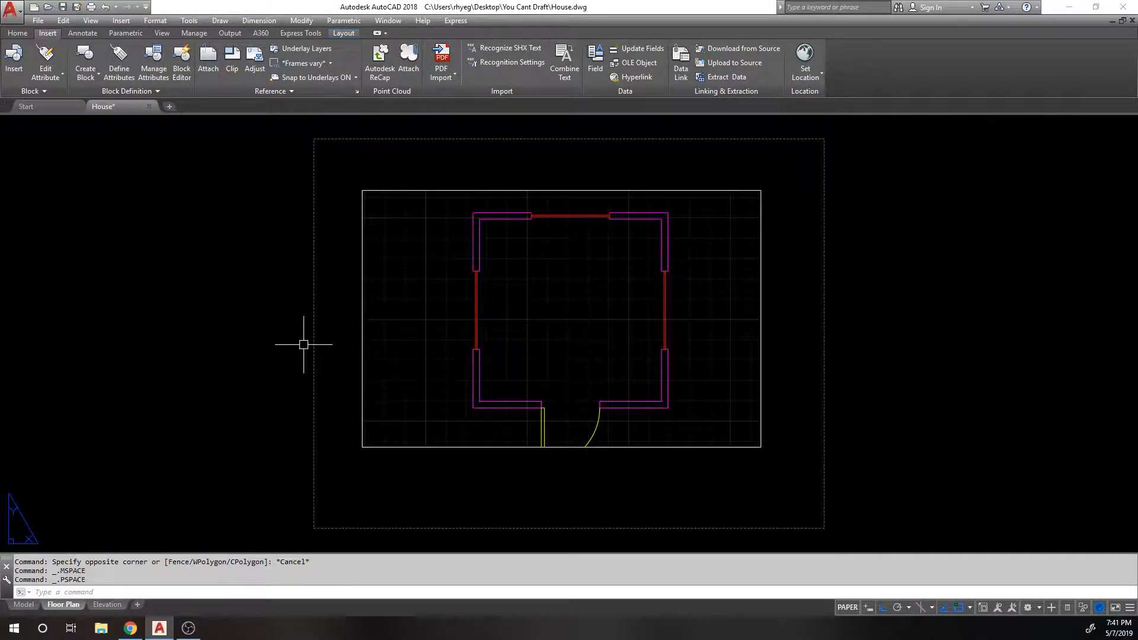
pyautogui.click(19, 604)
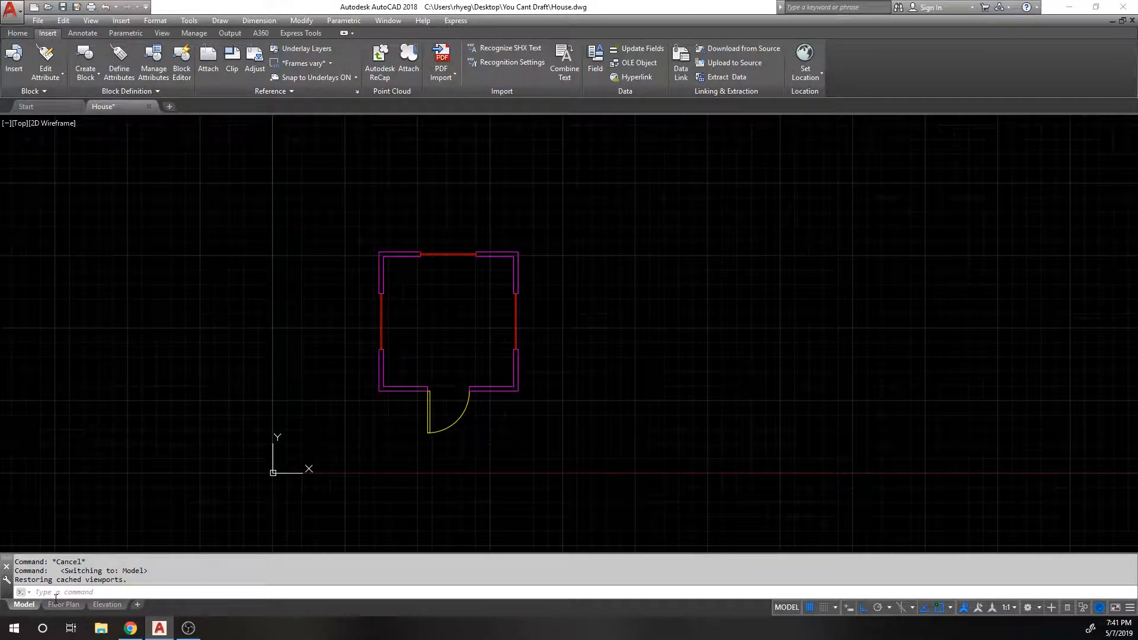
pyautogui.moveTo(62, 604)
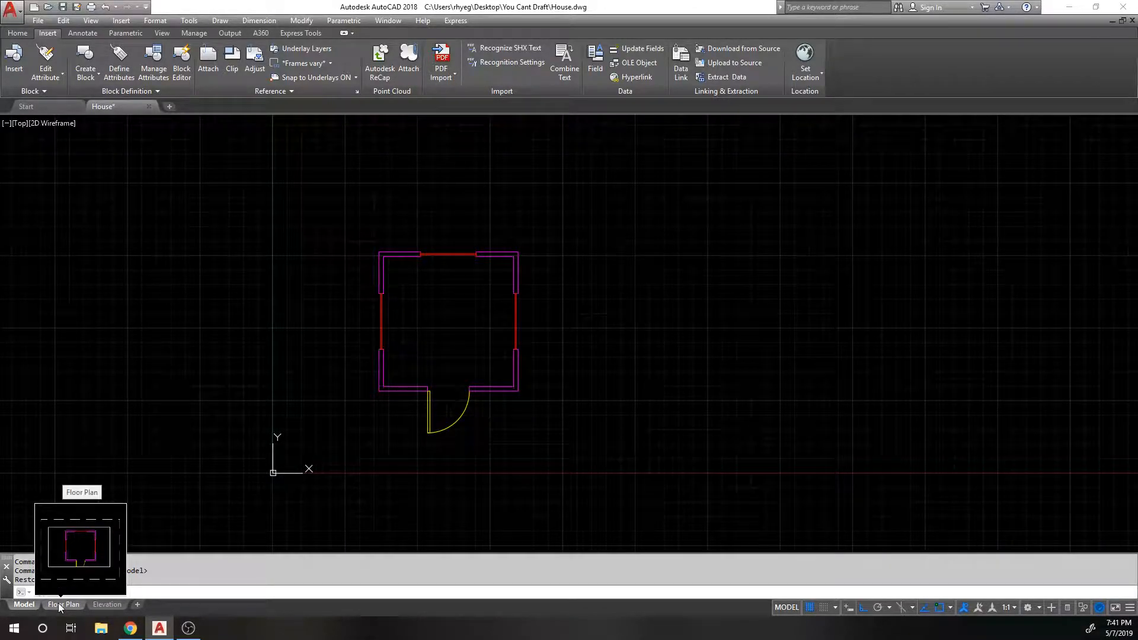
pyautogui.click(62, 605)
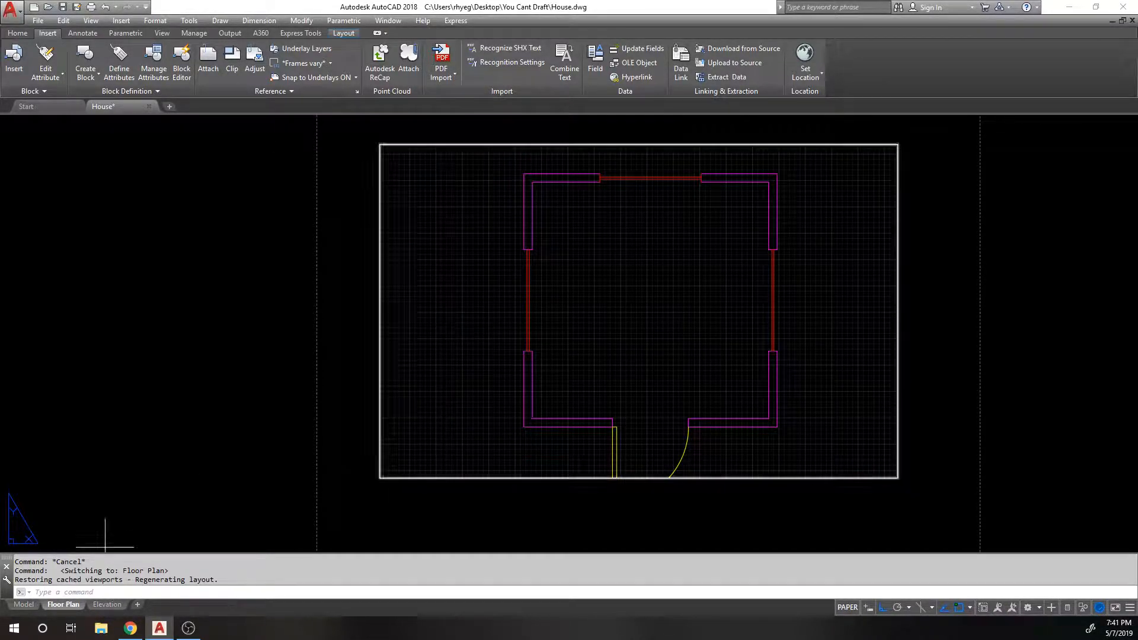
pyautogui.click(461, 322)
# Step: Select the house viewport and set its scale to 3/8" = 1'-0"
pyautogui.press('Escape')
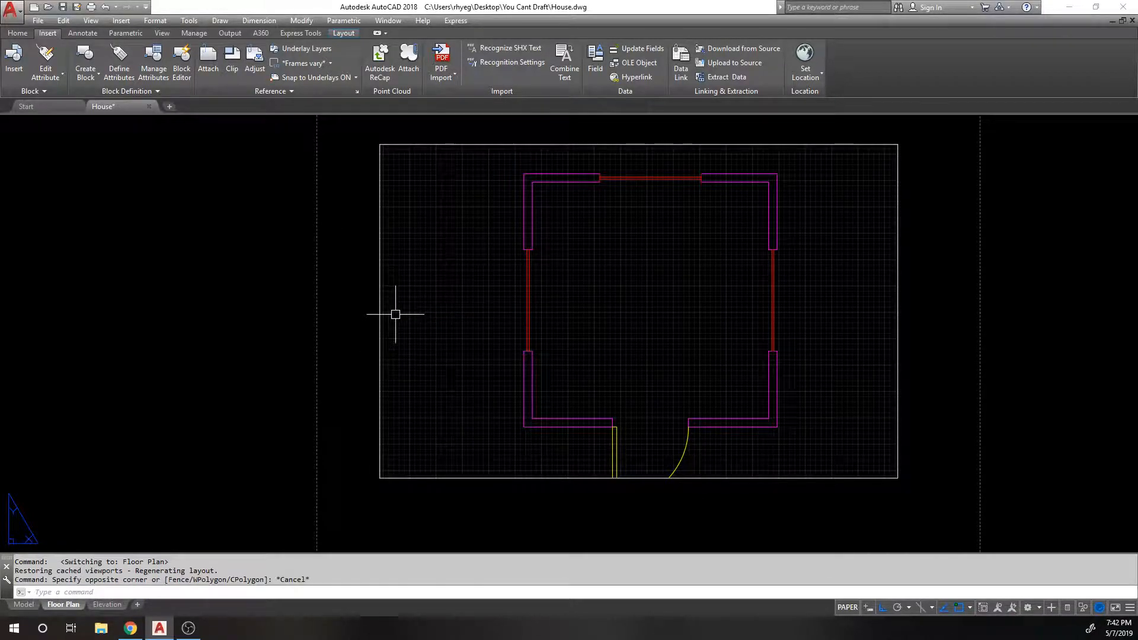
pyautogui.scroll(-1, 395, 316)
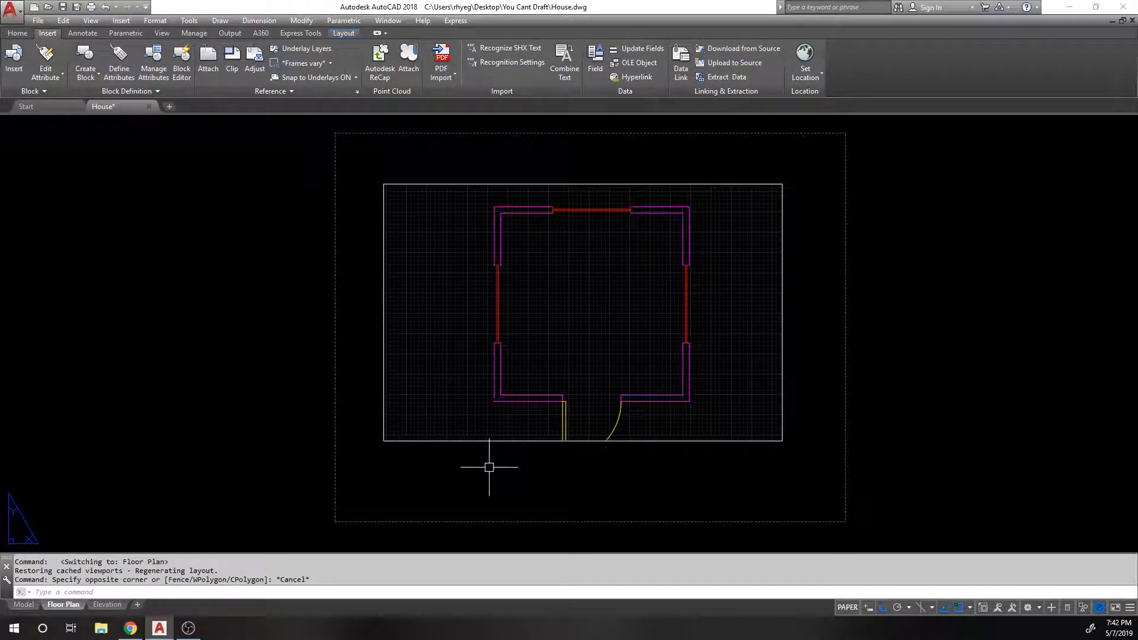
pyautogui.moveTo(490, 466); pyautogui.dragTo(407, 348)
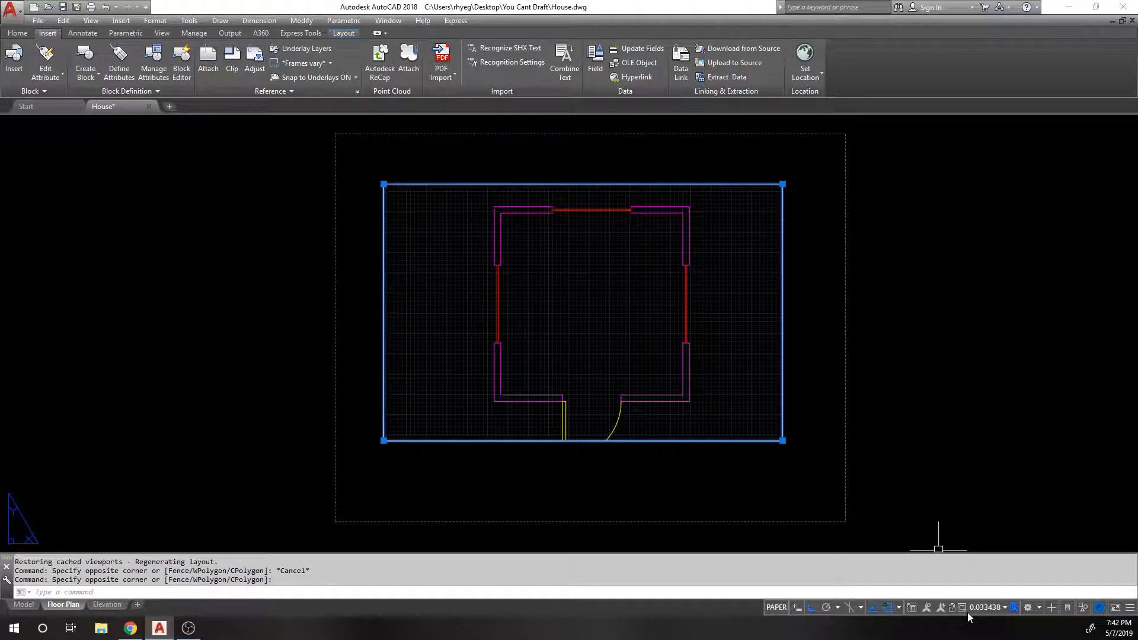
pyautogui.press('Escape')
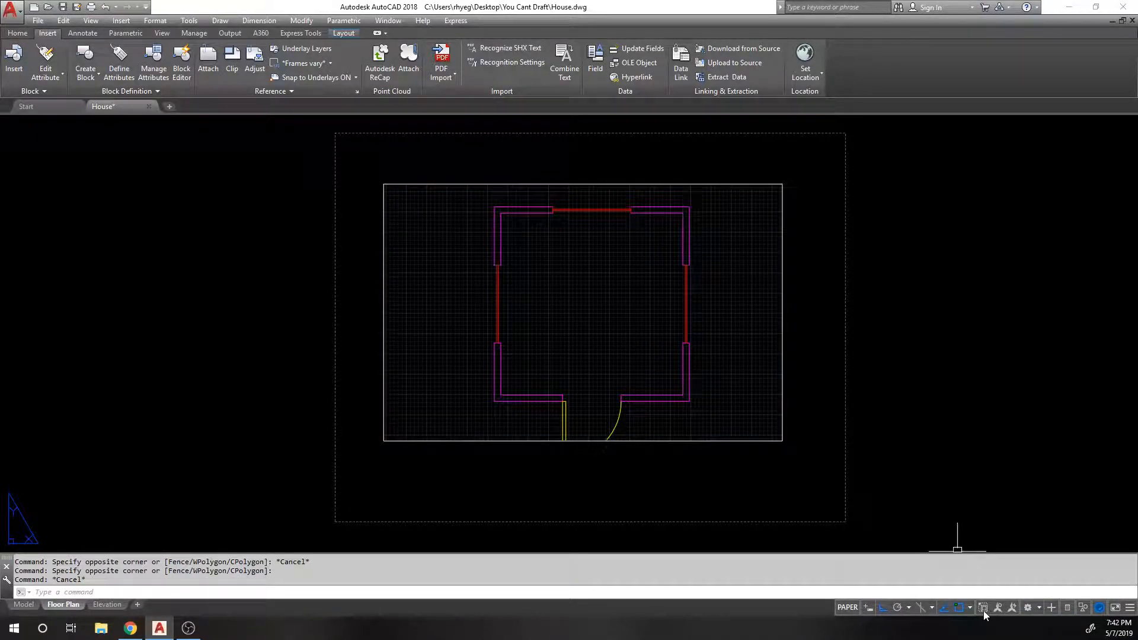
pyautogui.click(815, 472)
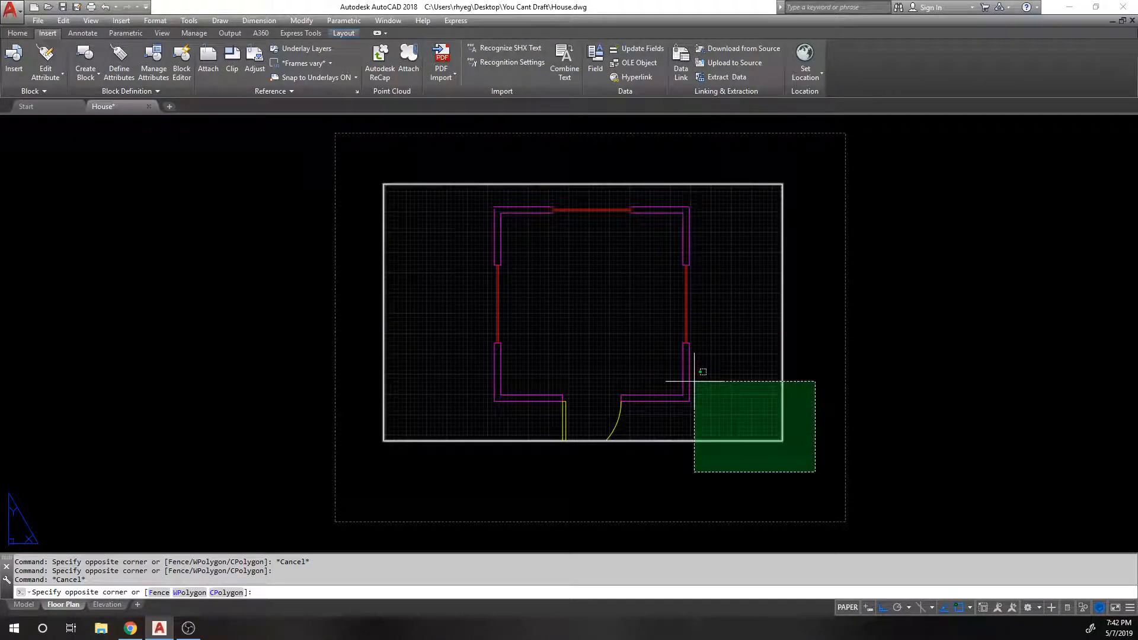
pyautogui.click(691, 378)
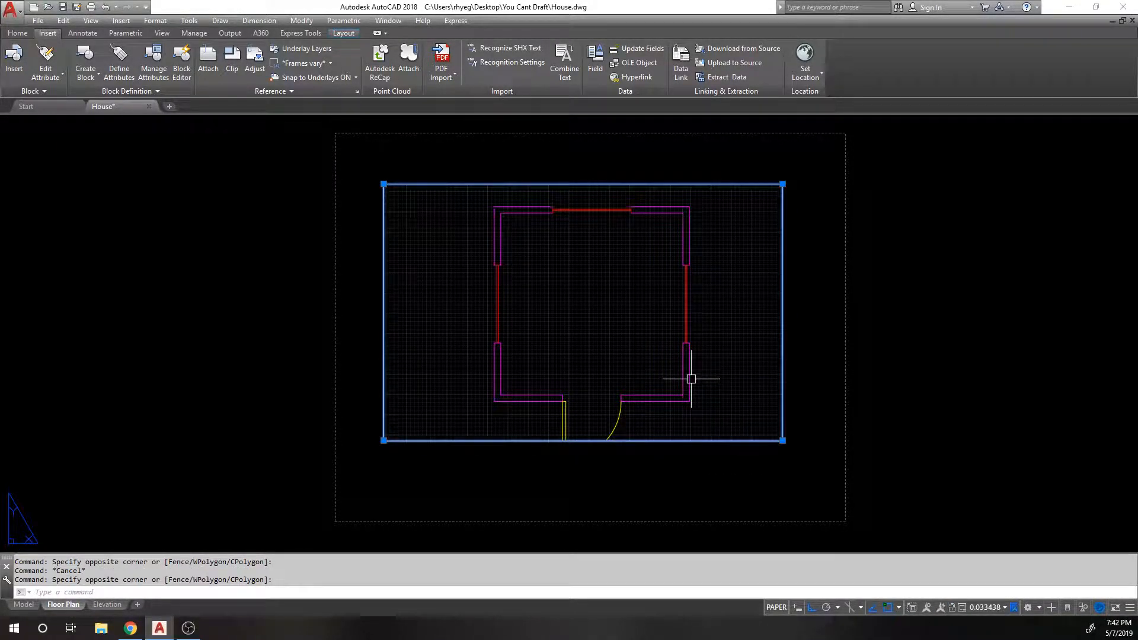
pyautogui.click(991, 606)
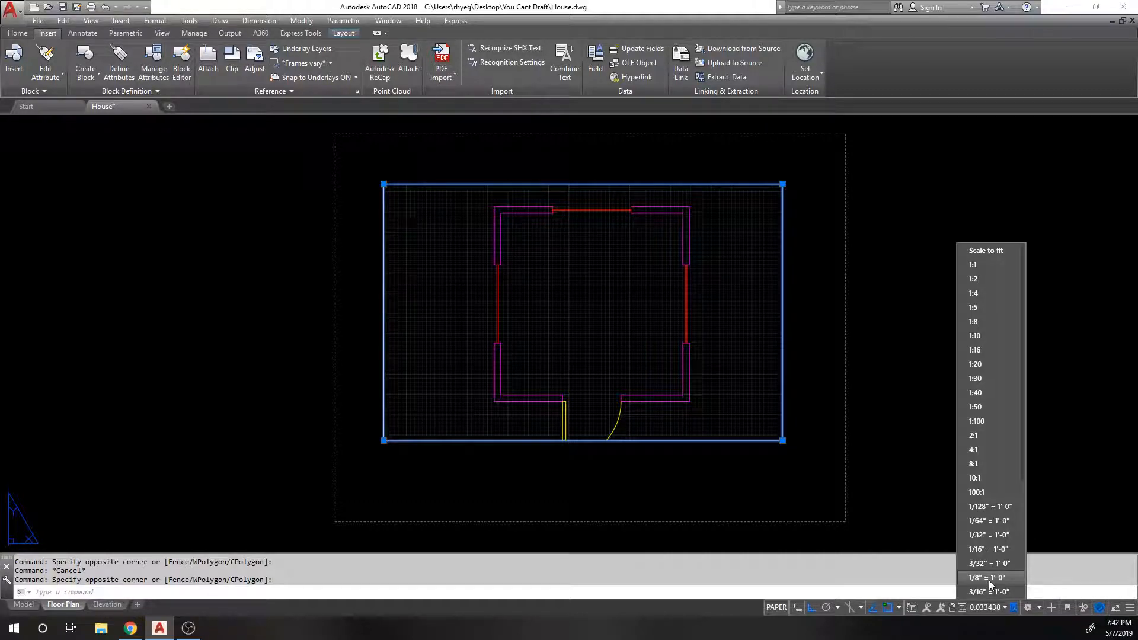
pyautogui.scroll(-4, 987, 546)
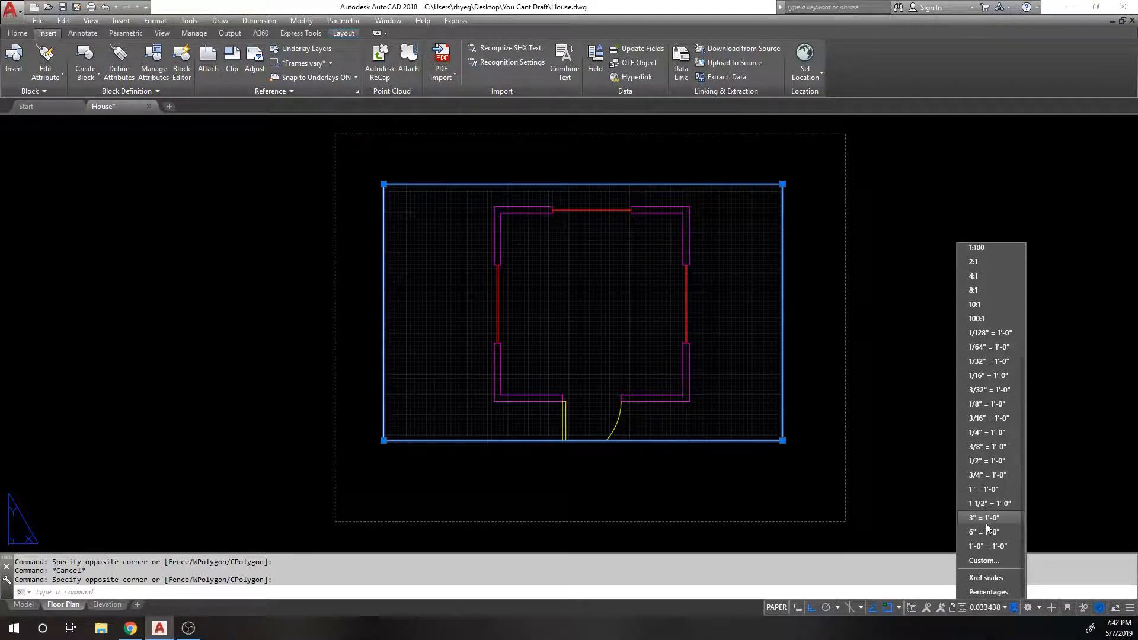
pyautogui.click(989, 448)
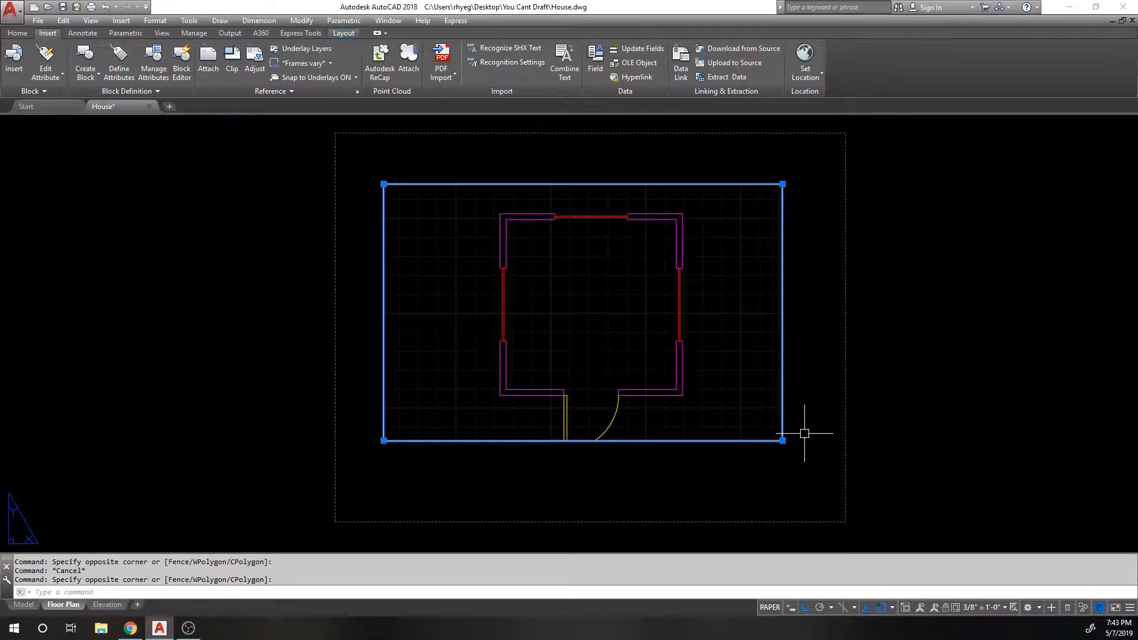
pyautogui.press('Escape')
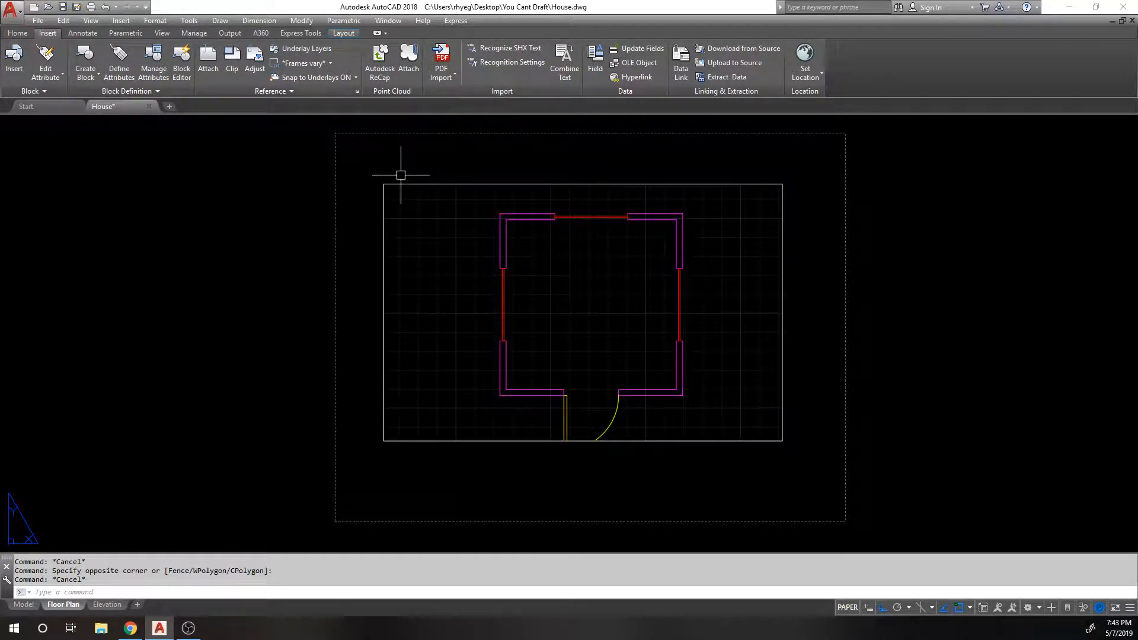
# Step: Stretch the house viewport's bottom edge lower
pyautogui.write('s')
pyautogui.press('Return')
pyautogui.click(836, 465)
pyautogui.click(745, 401)
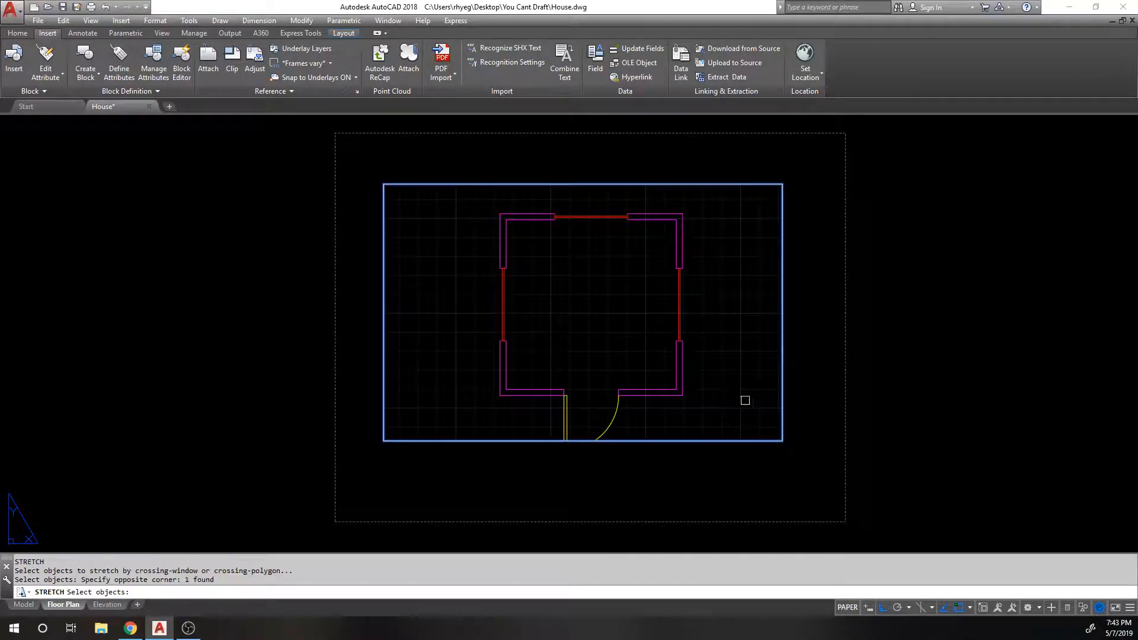
pyautogui.press('Return')
pyautogui.click(811, 373)
pyautogui.click(801, 401)
pyautogui.click(796, 471)
pyautogui.click(758, 446)
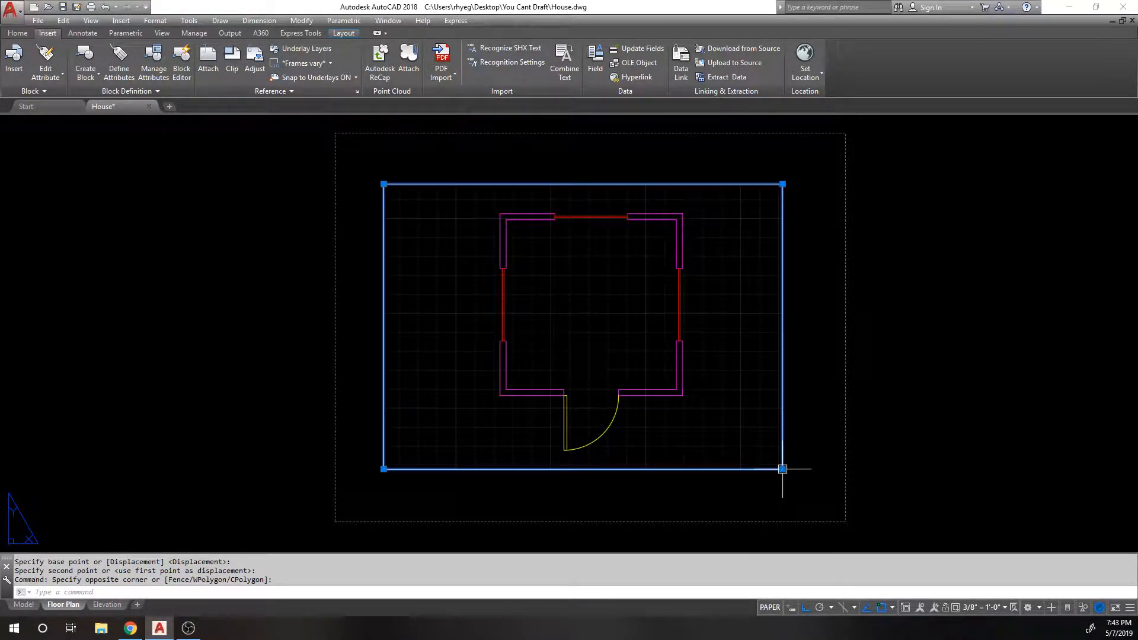
pyautogui.click(782, 469)
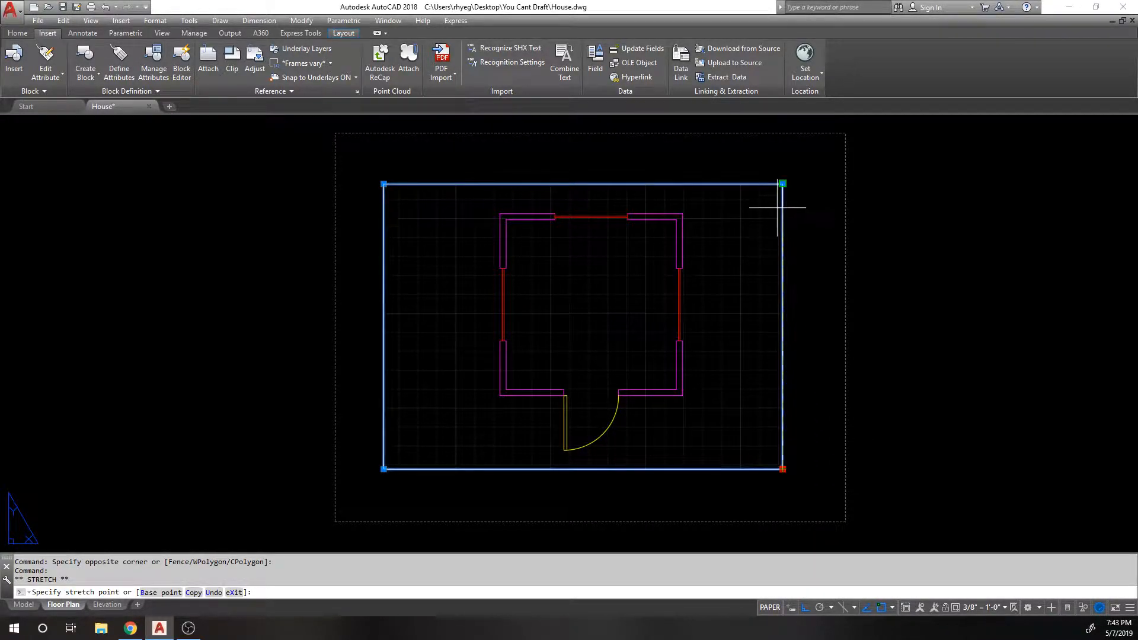
pyautogui.click(784, 485)
pyautogui.press('Escape')
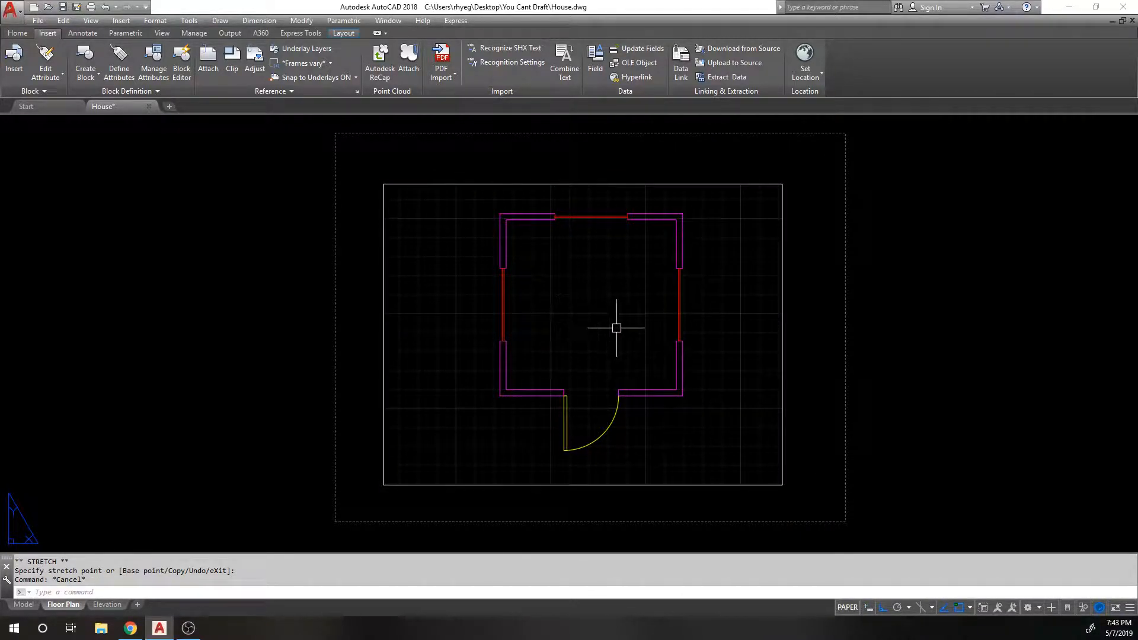
pyautogui.click(561, 264)
pyautogui.click(275, 258)
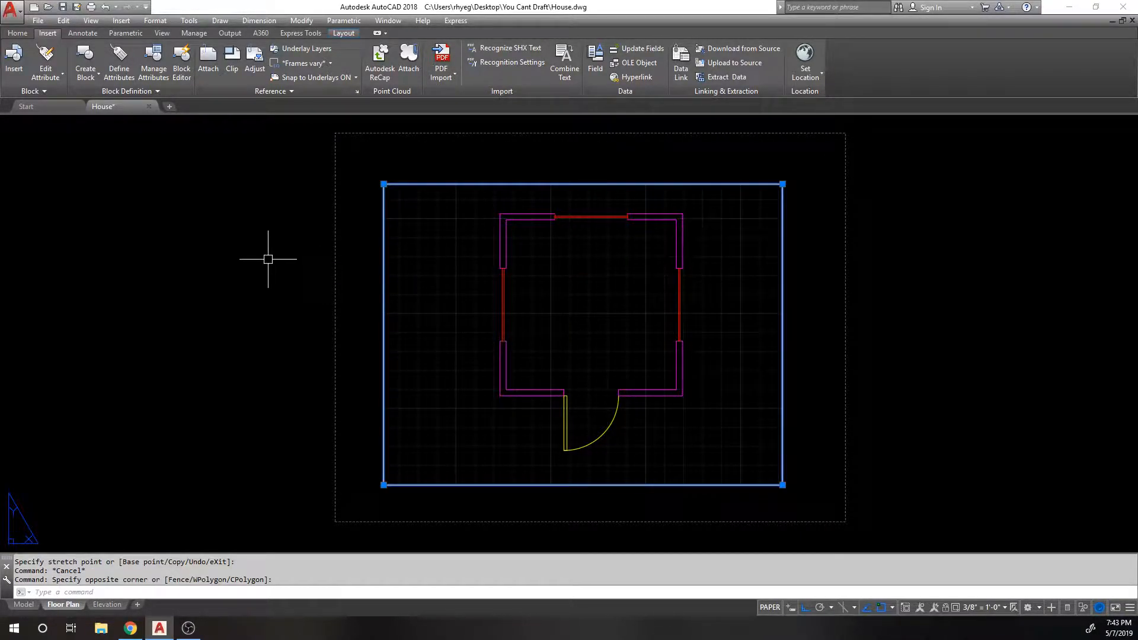
pyautogui.press('Escape')
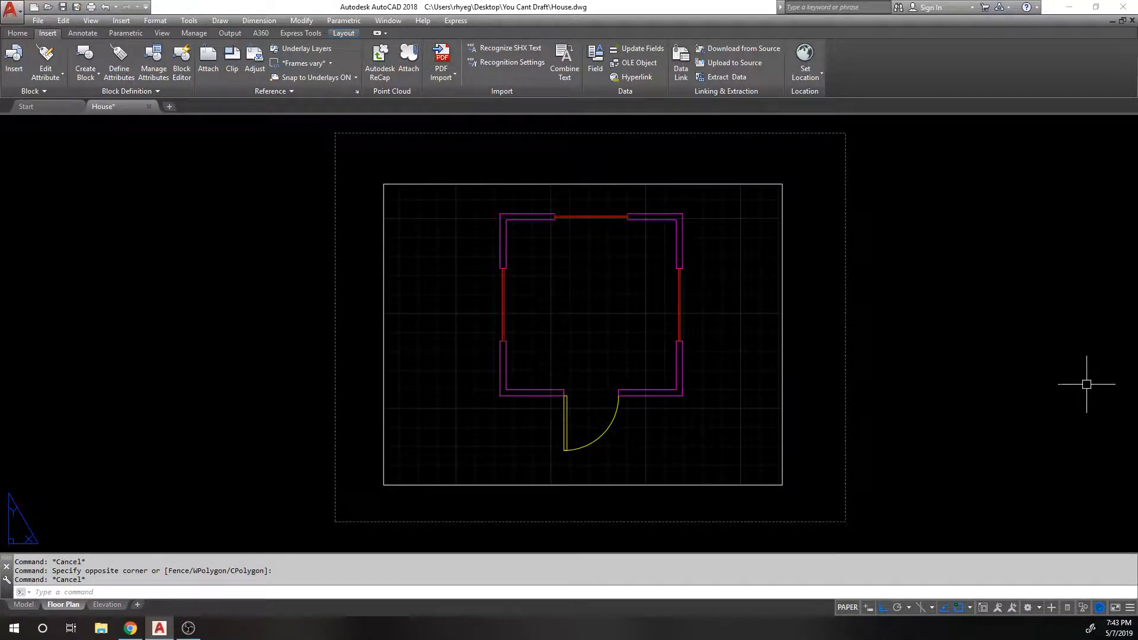
# Step: Stretch the viewport's top-left corner diagonally inward toward the plan
pyautogui.moveTo(543, 203); pyautogui.dragTo(511, 199, button='middle')
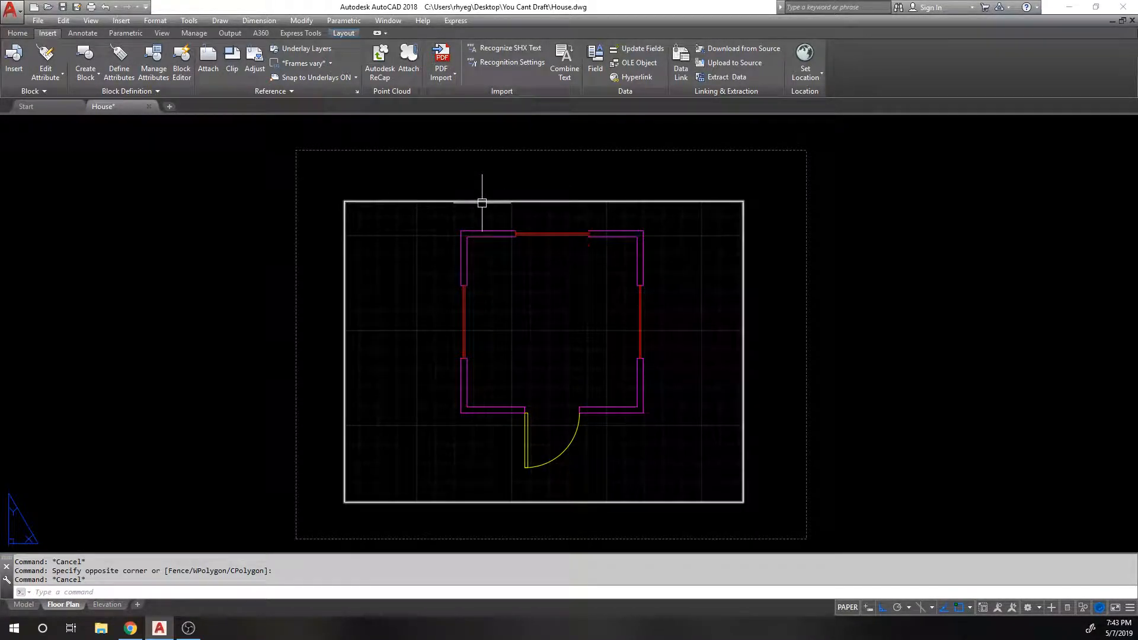
pyautogui.moveTo(482, 203)
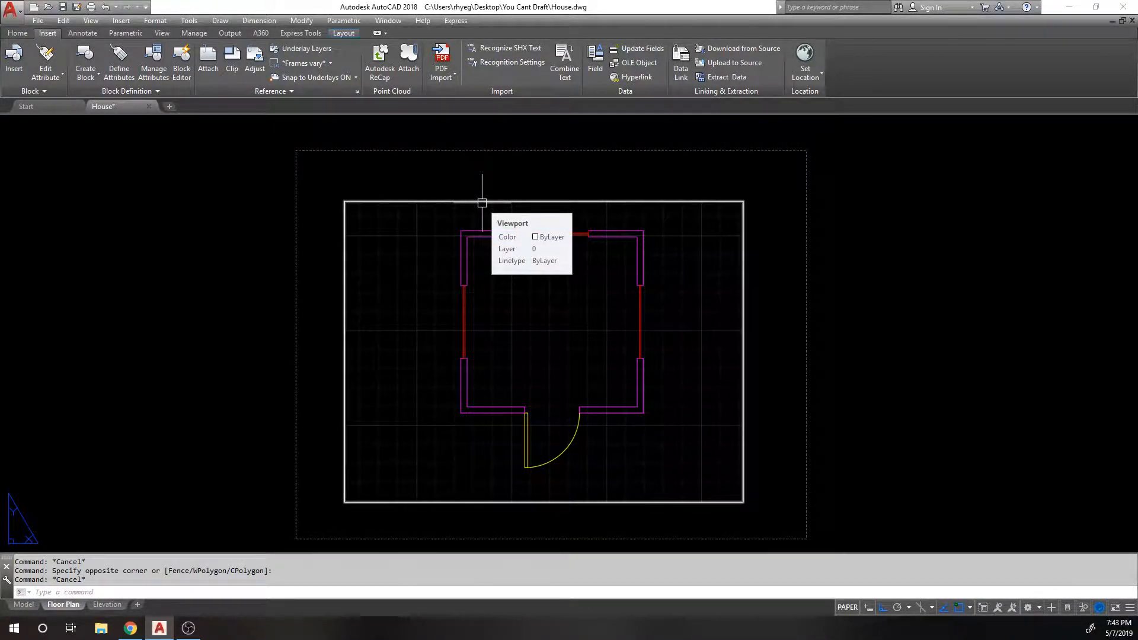
pyautogui.write('s')
pyautogui.press('space')
pyautogui.click(365, 182)
pyautogui.click(321, 221)
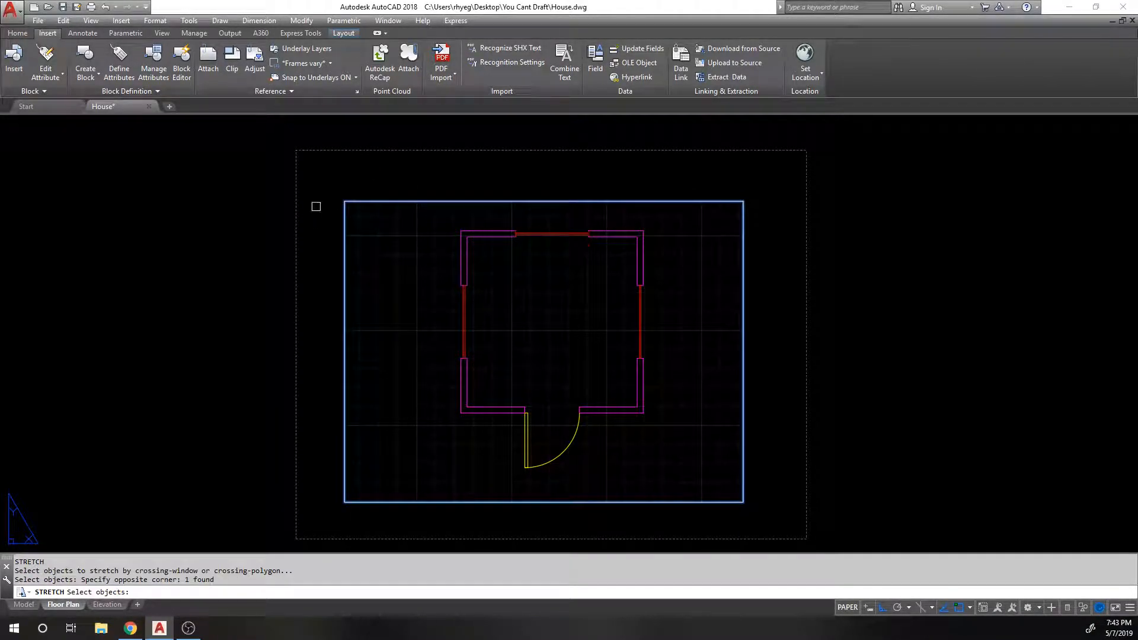
pyautogui.press('space')
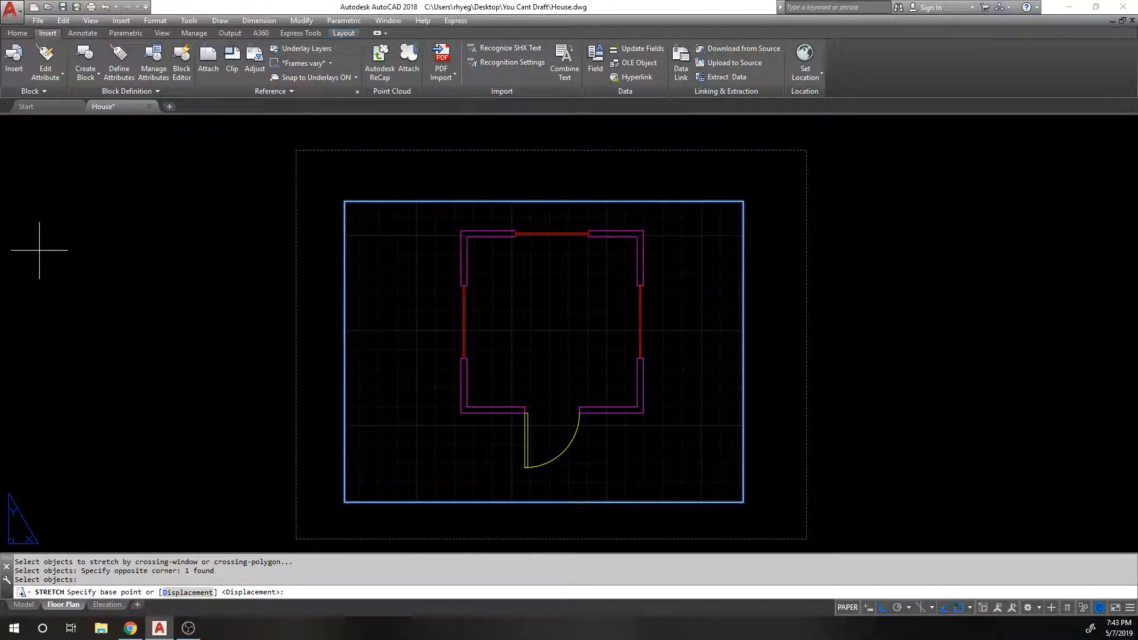
pyautogui.click(38, 232)
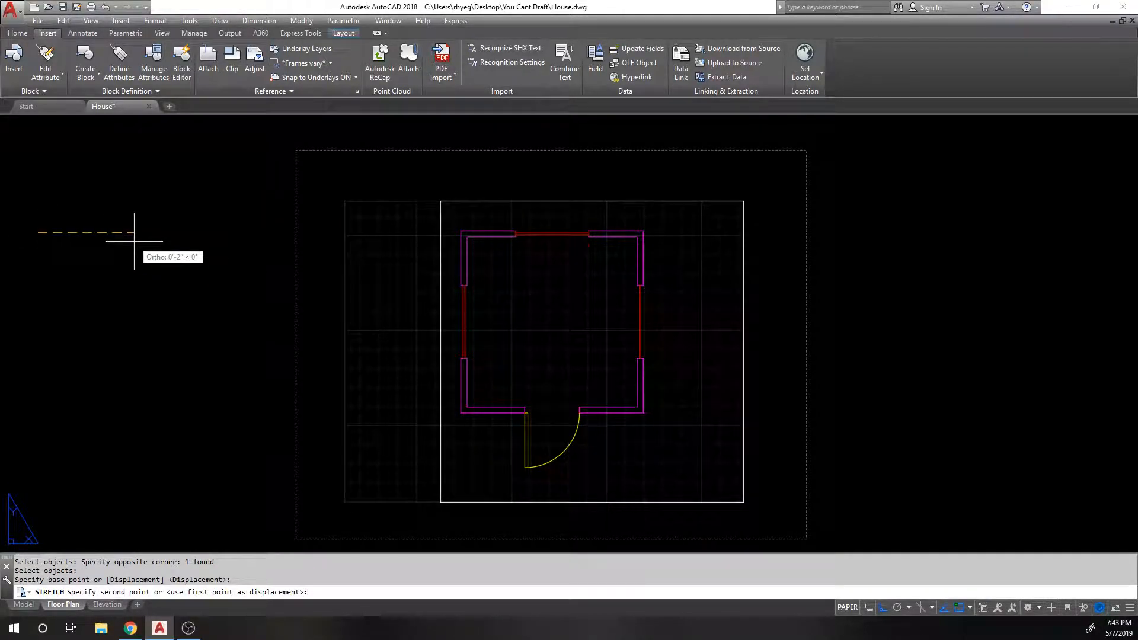
pyautogui.press('F8')
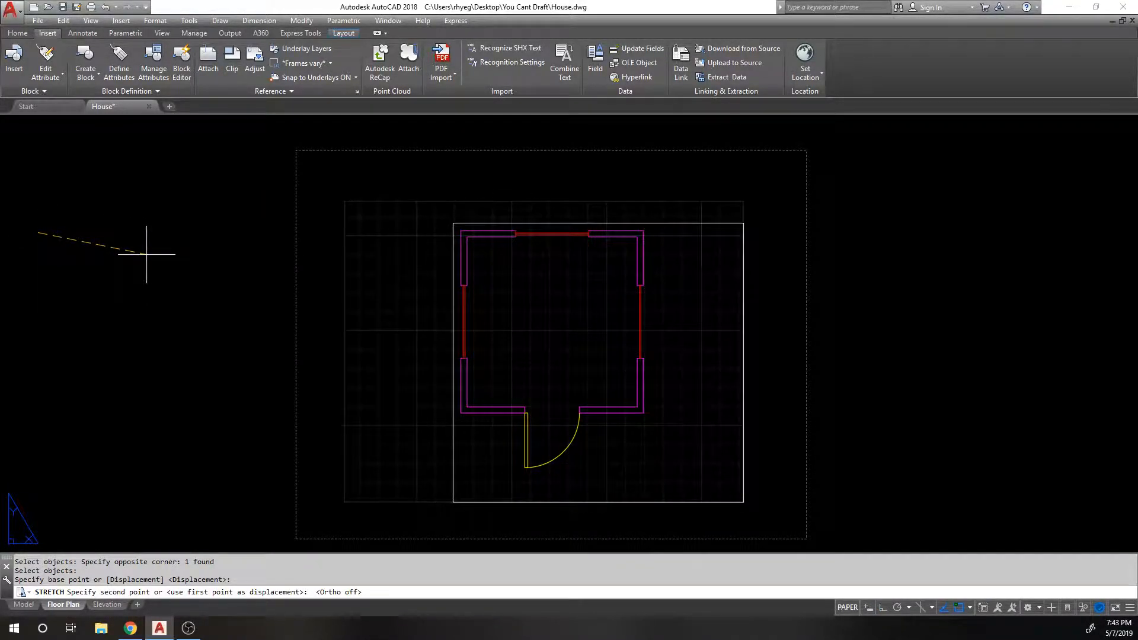
pyautogui.click(146, 254)
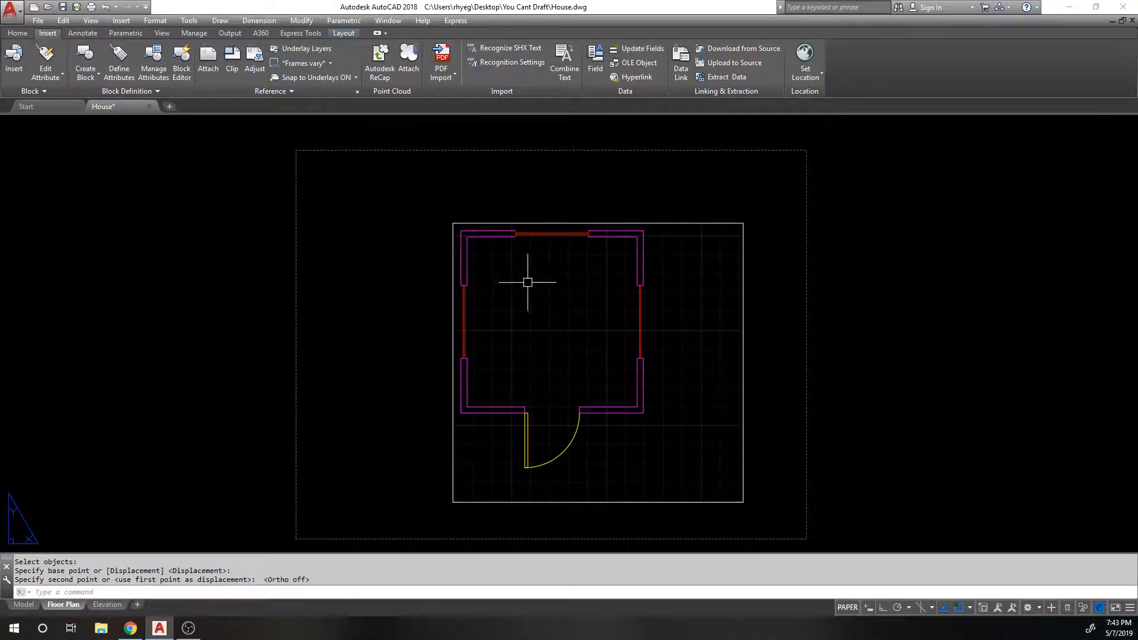
# Step: Stretch the viewport's lower-right corner inward to fit closely around the plan
pyautogui.press('Return')
pyautogui.click(771, 514)
pyautogui.click(705, 477)
pyautogui.press('Return')
pyautogui.click(1065, 449)
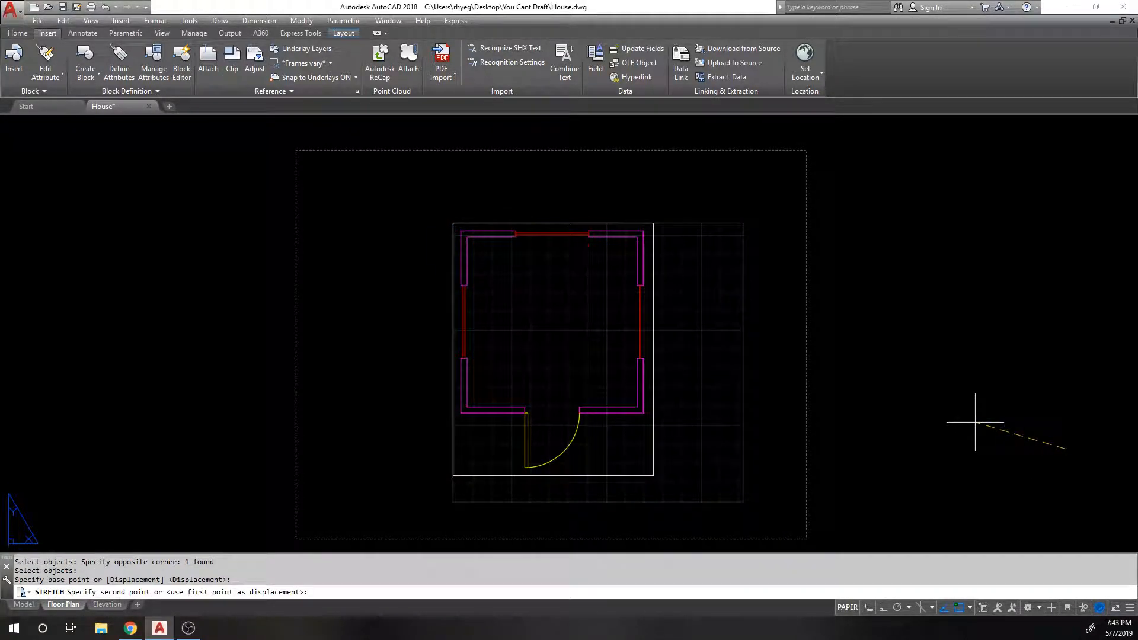
pyautogui.click(971, 422)
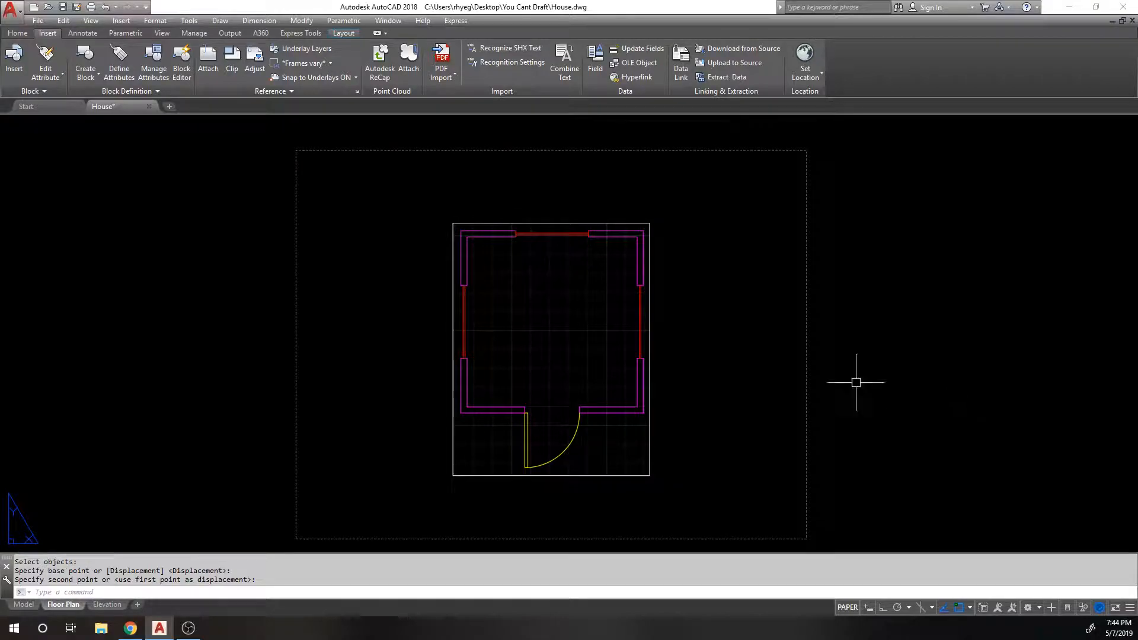
pyautogui.moveTo(555, 276); pyautogui.dragTo(514, 257, button='middle')
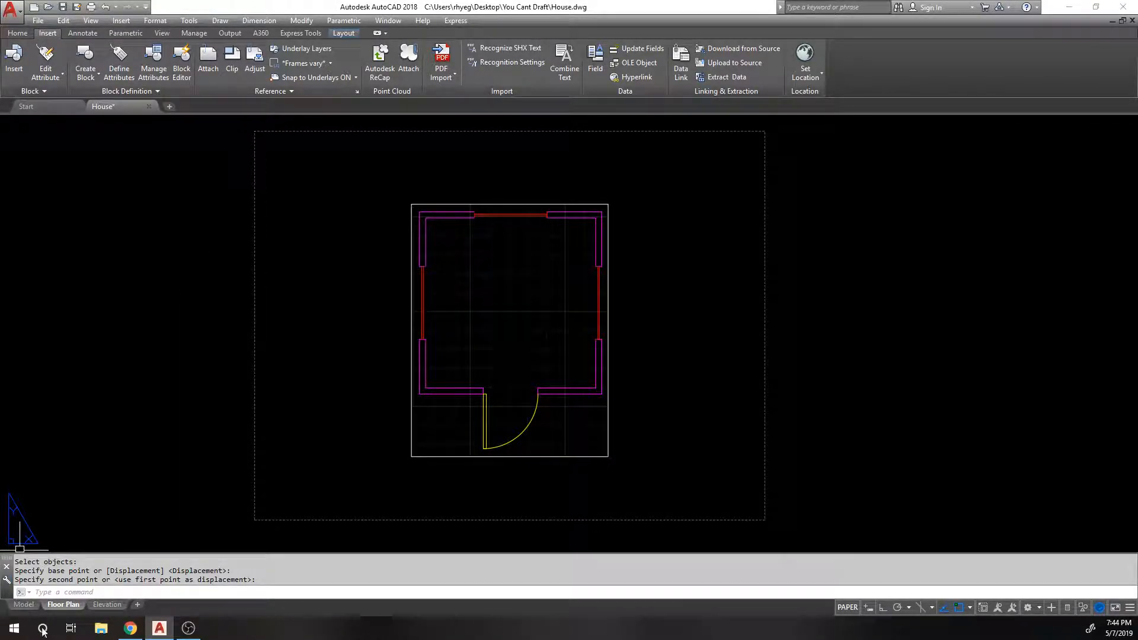
# Step: Modify the Floor Plan page setup to plot through DWG To PDF.pc3, keeping the current paper size
pyautogui.rightClick(65, 605)
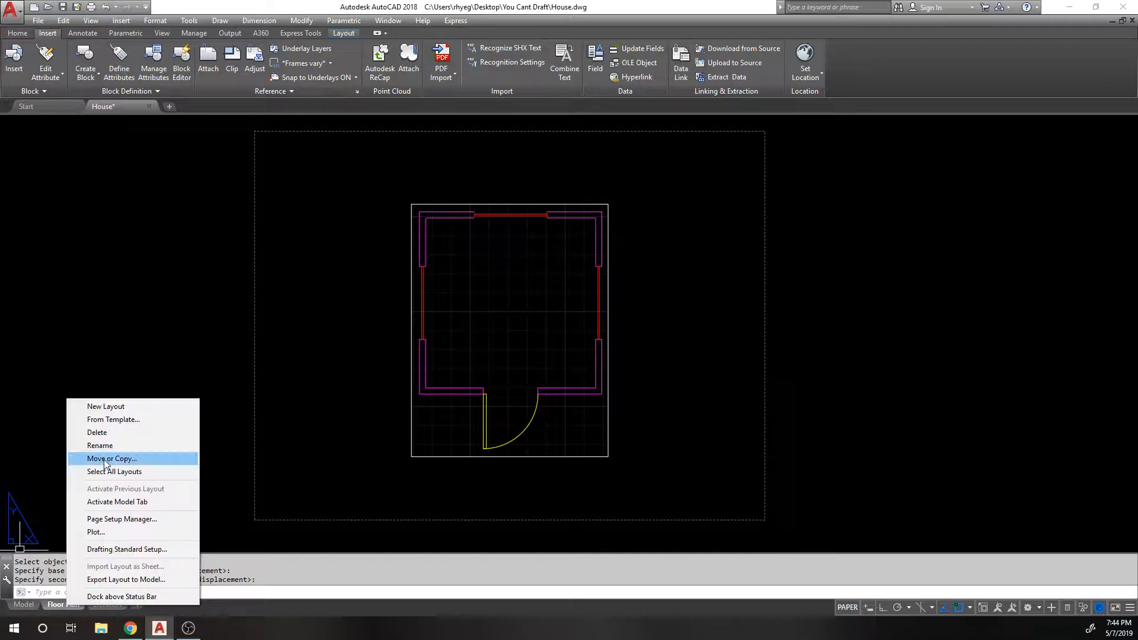
pyautogui.click(122, 519)
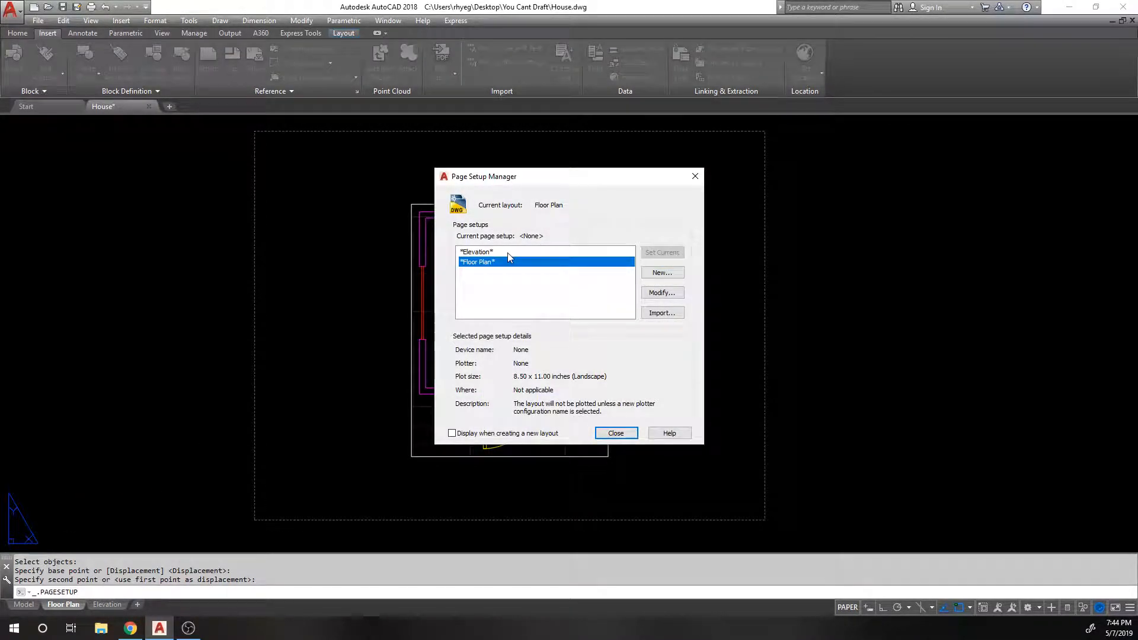
pyautogui.click(661, 293)
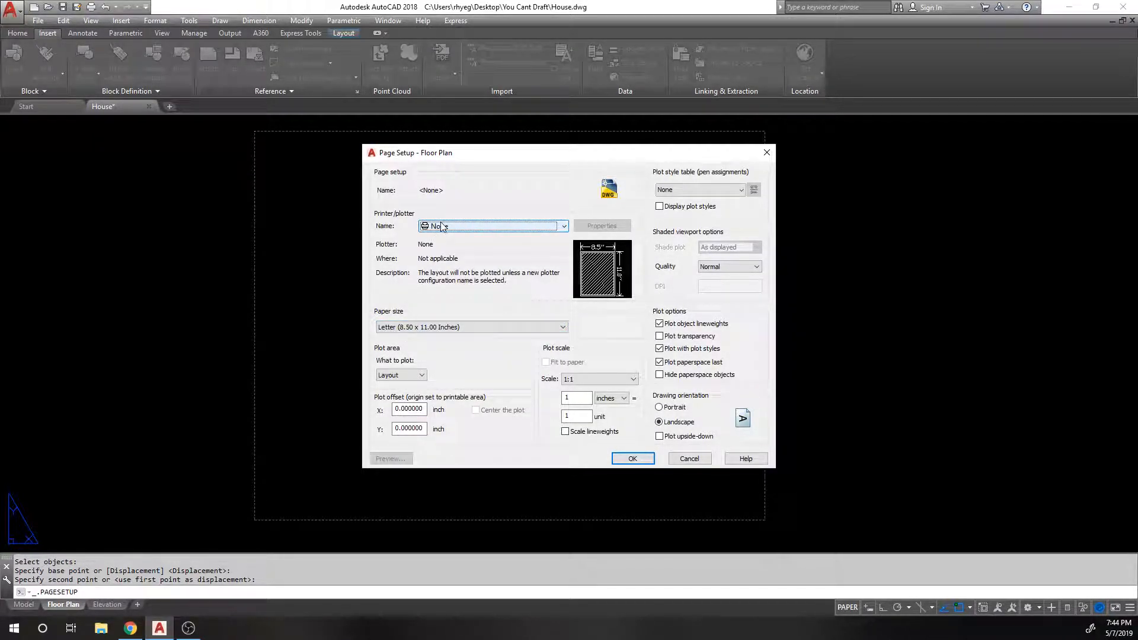
pyautogui.click(447, 226)
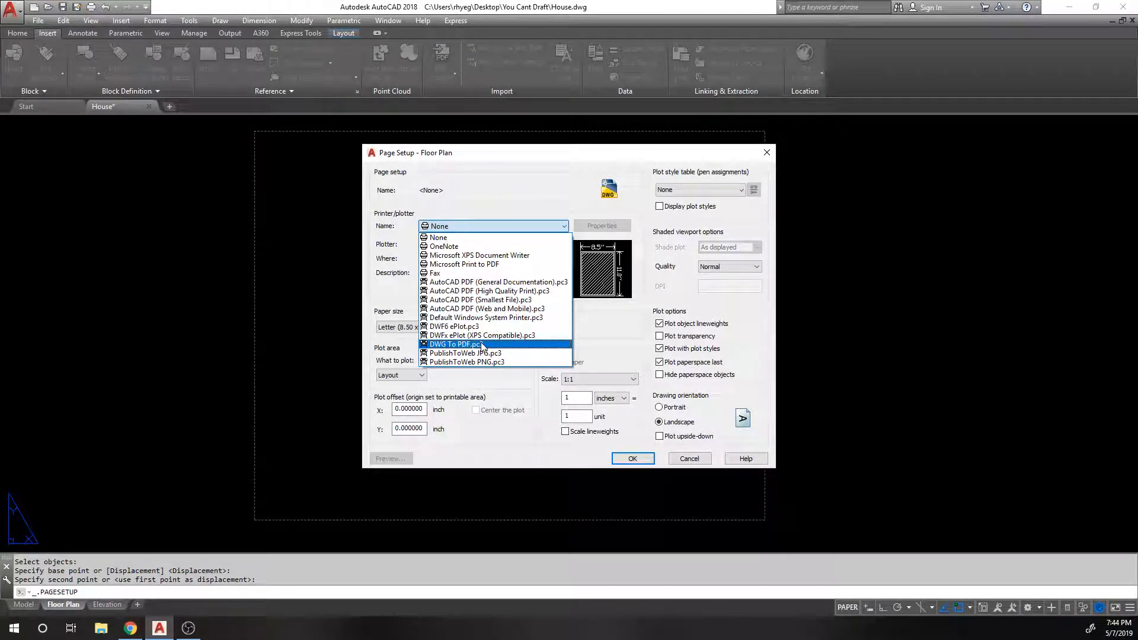
pyautogui.click(455, 345)
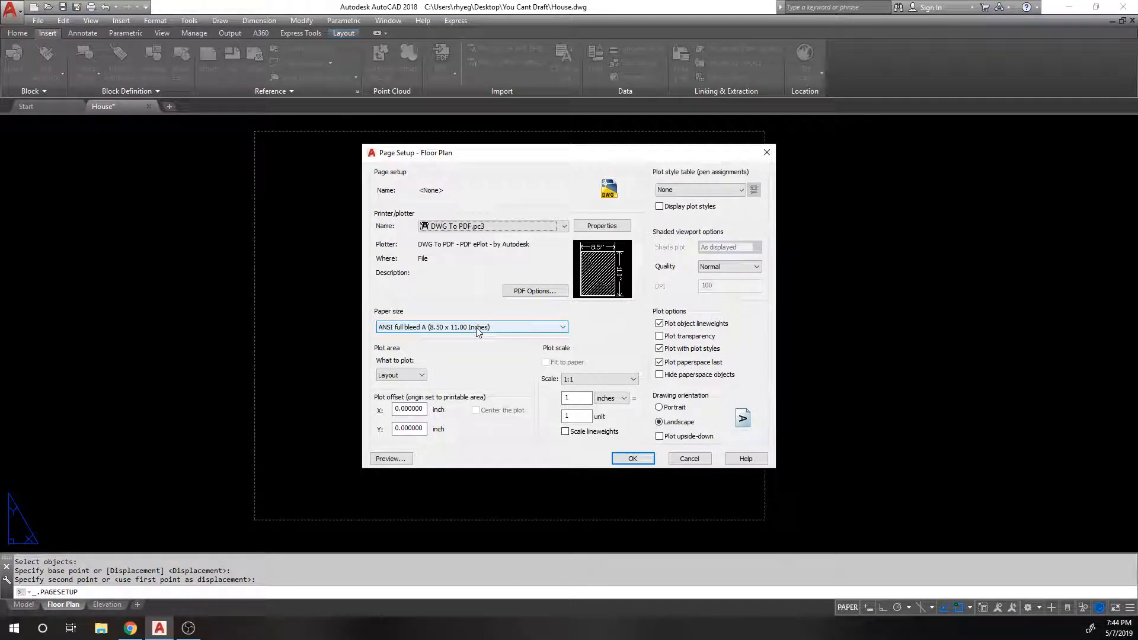
pyautogui.click(478, 329)
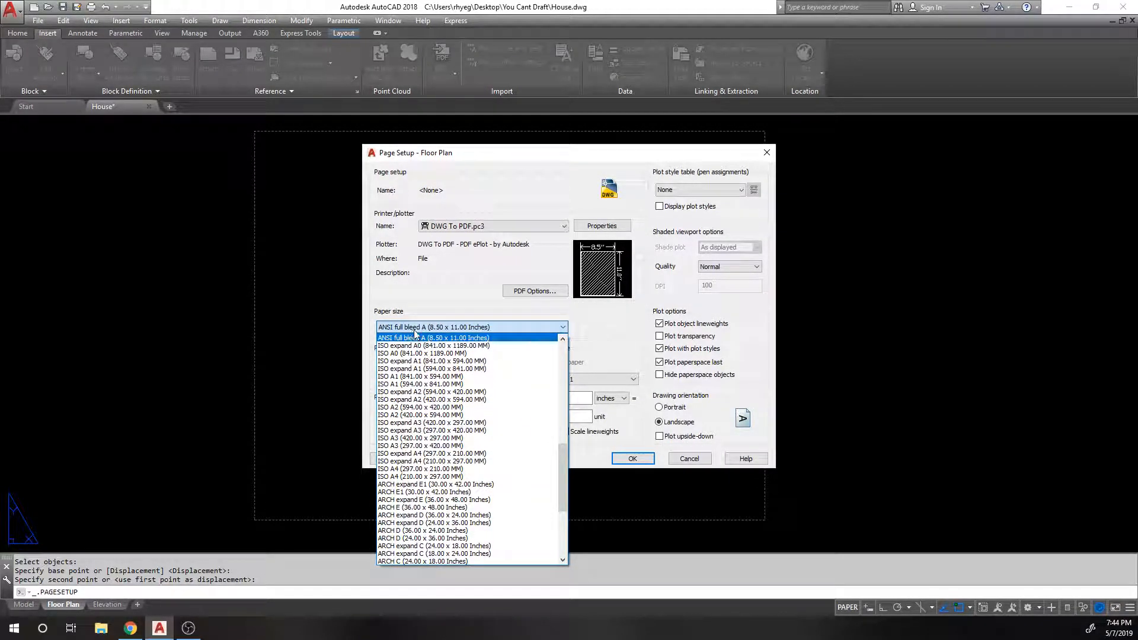
pyautogui.click(481, 320)
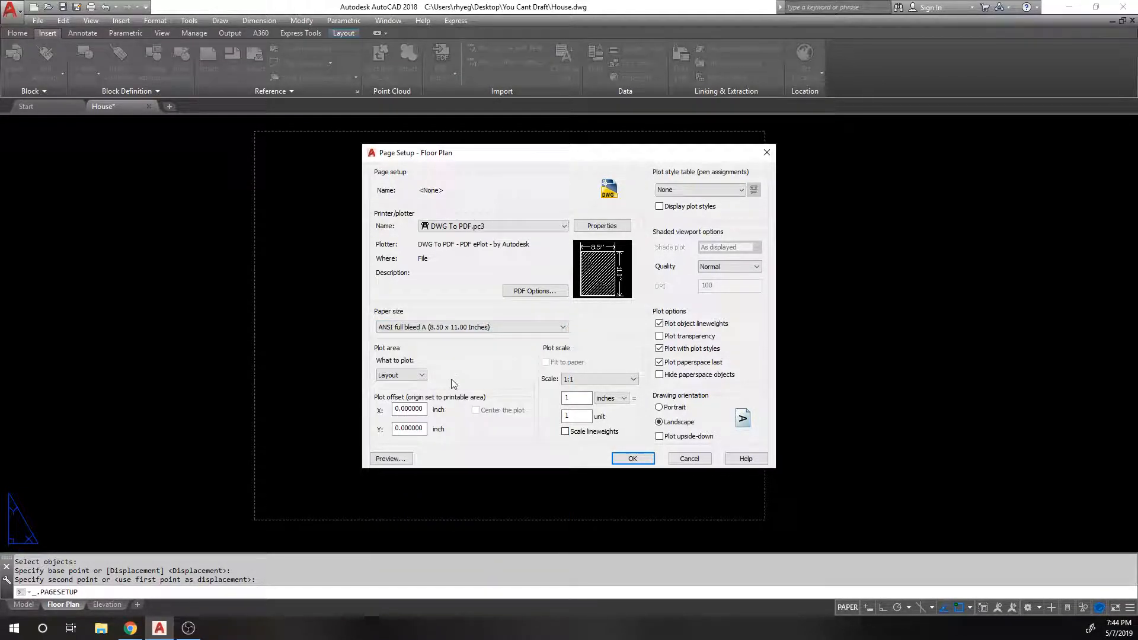
# Step: Set the plot area to Extents with the plot centred, and apply the setup
pyautogui.click(402, 377)
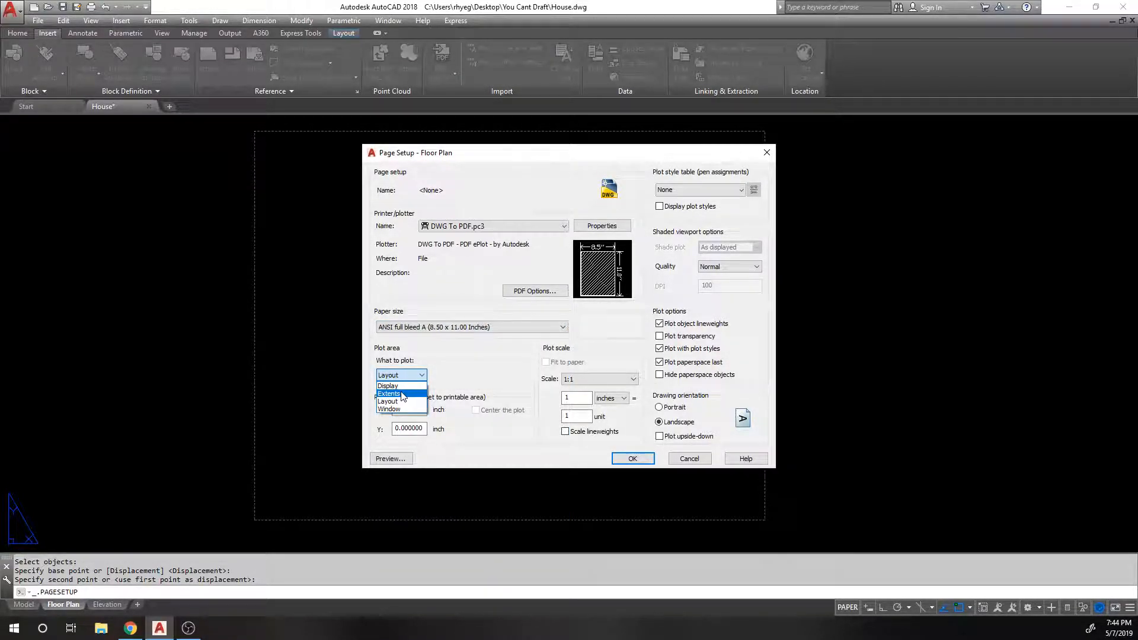
pyautogui.click(402, 393)
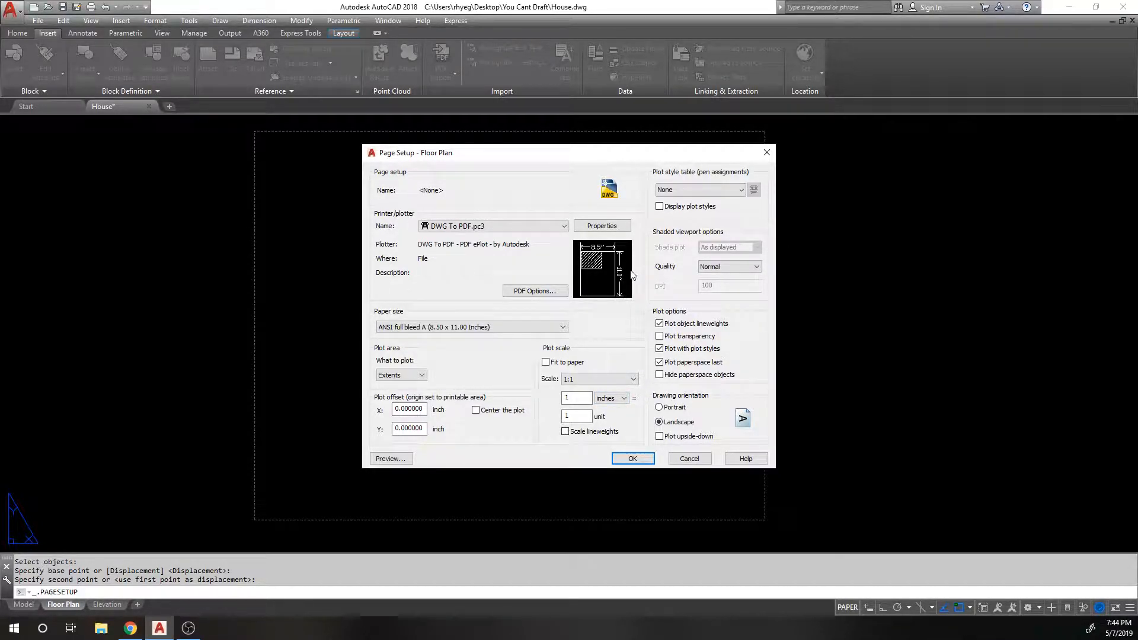
pyautogui.moveTo(632, 275)
pyautogui.click(504, 413)
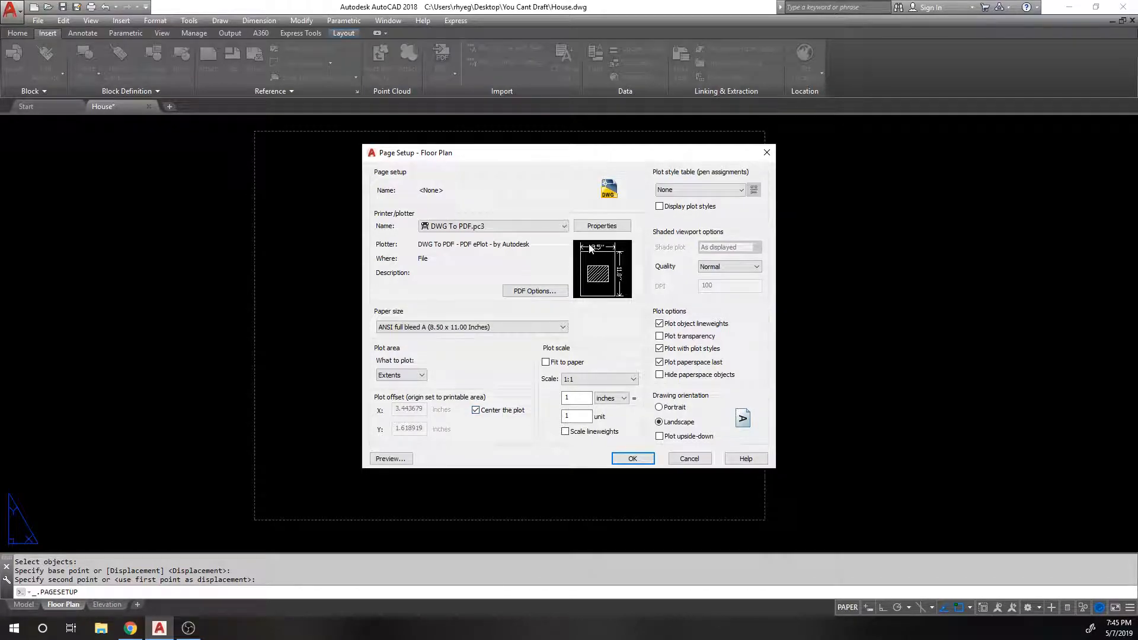
pyautogui.click(643, 458)
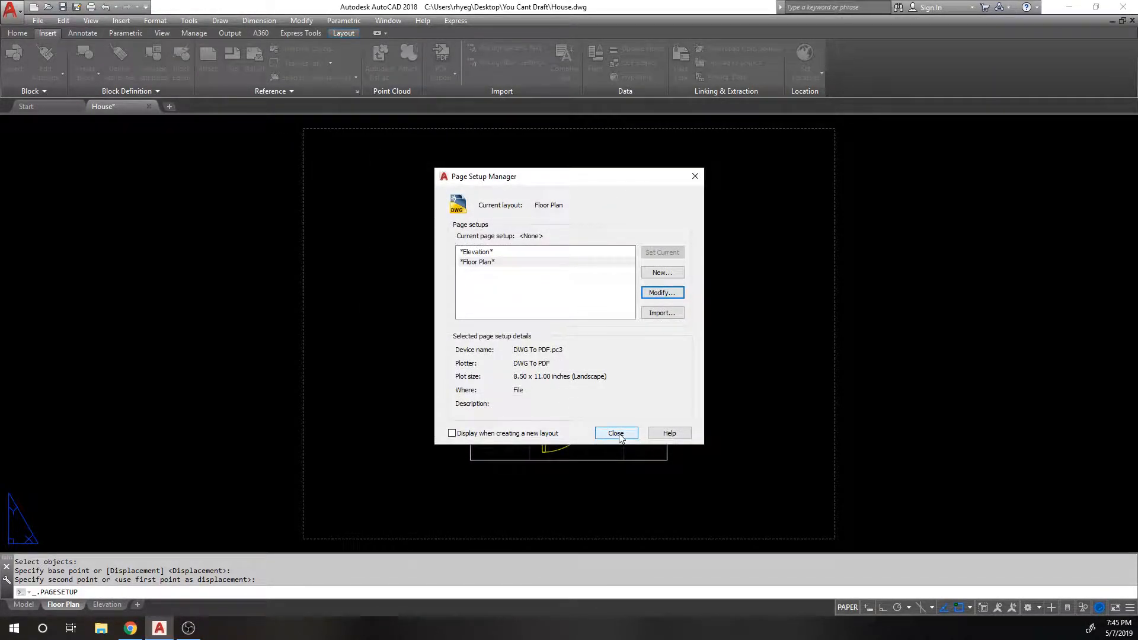
pyautogui.click(617, 433)
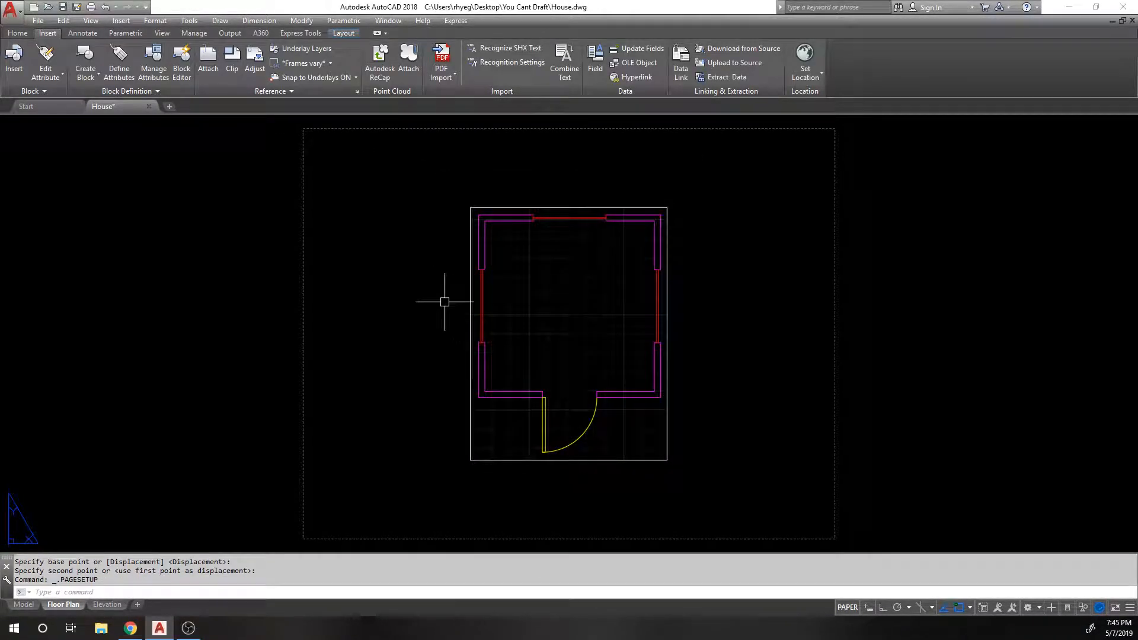
# Step: Draw a 10.5 x 8 border rectangle from the sheet's upper-left corner
pyautogui.scroll(-1, 415, 308)
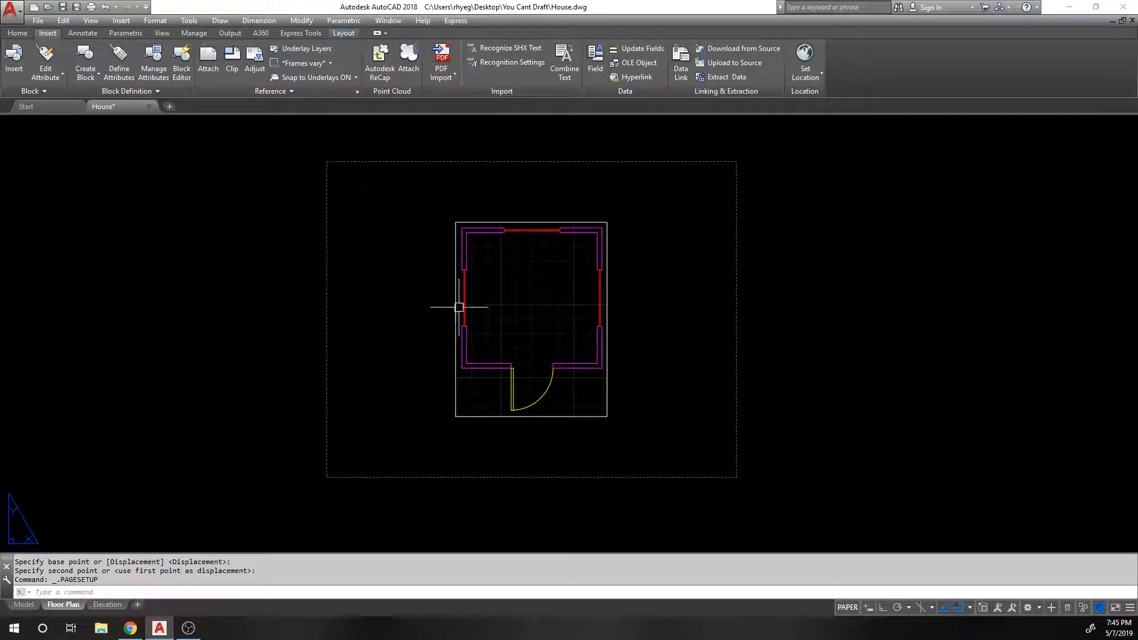
pyautogui.write('rec')
pyautogui.press('Return')
pyautogui.click(334, 170)
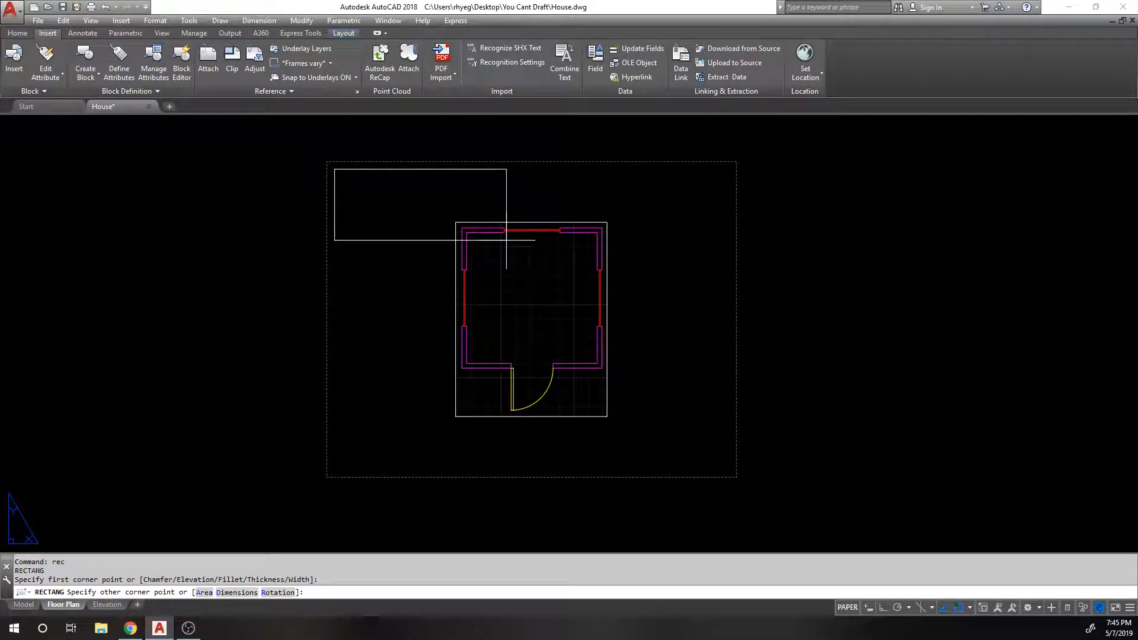
pyautogui.write('d')
pyautogui.press('Return')
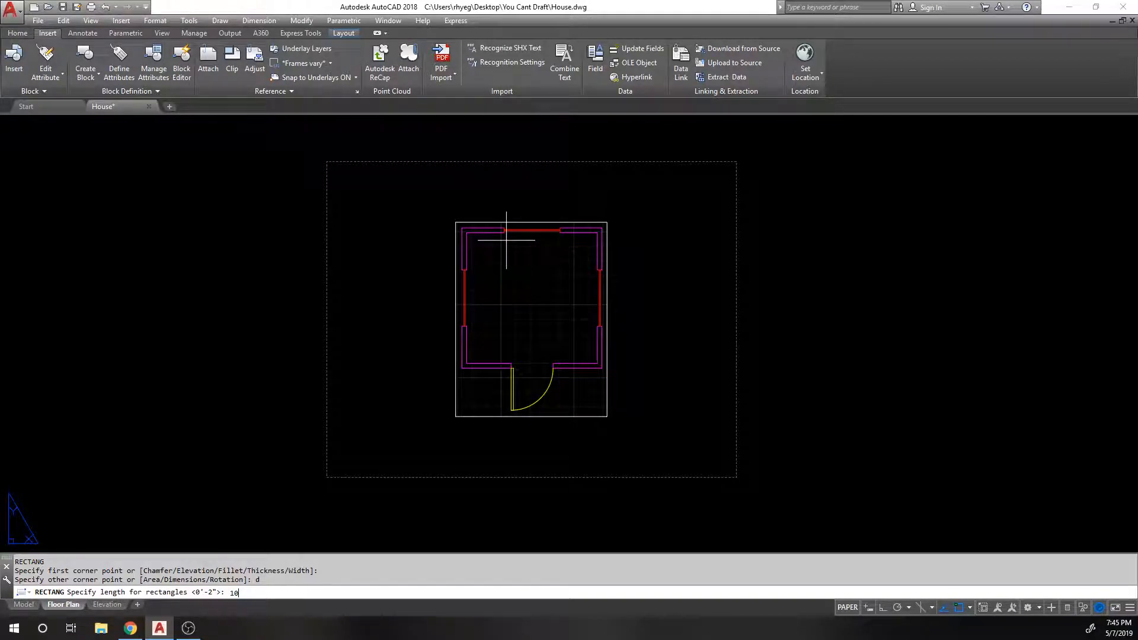
pyautogui.press('Return')
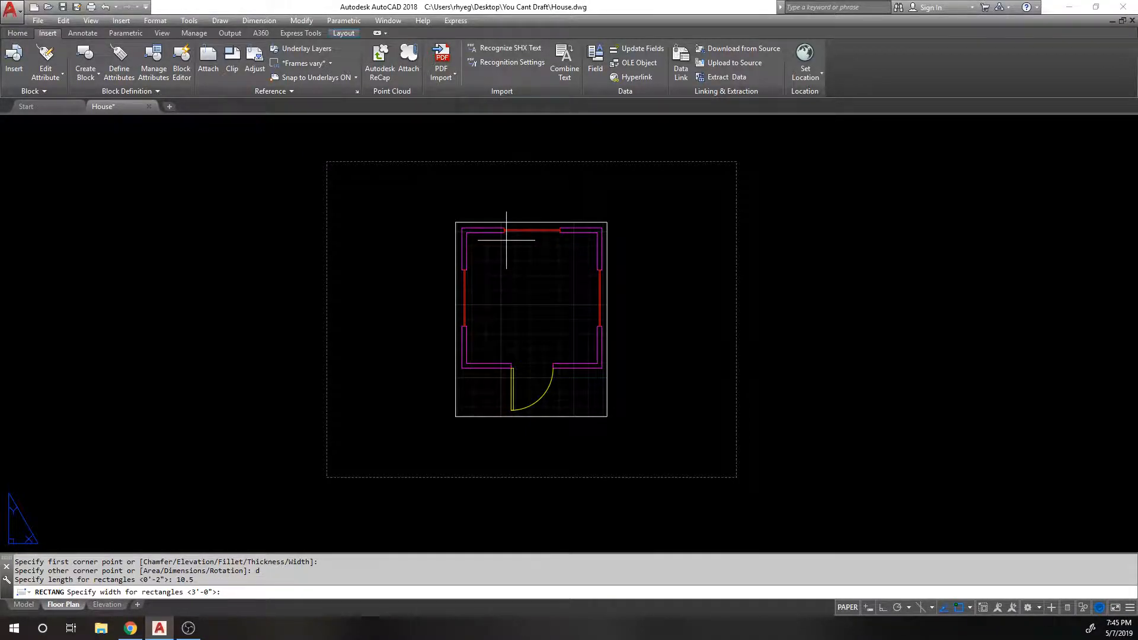
pyautogui.press('Return')
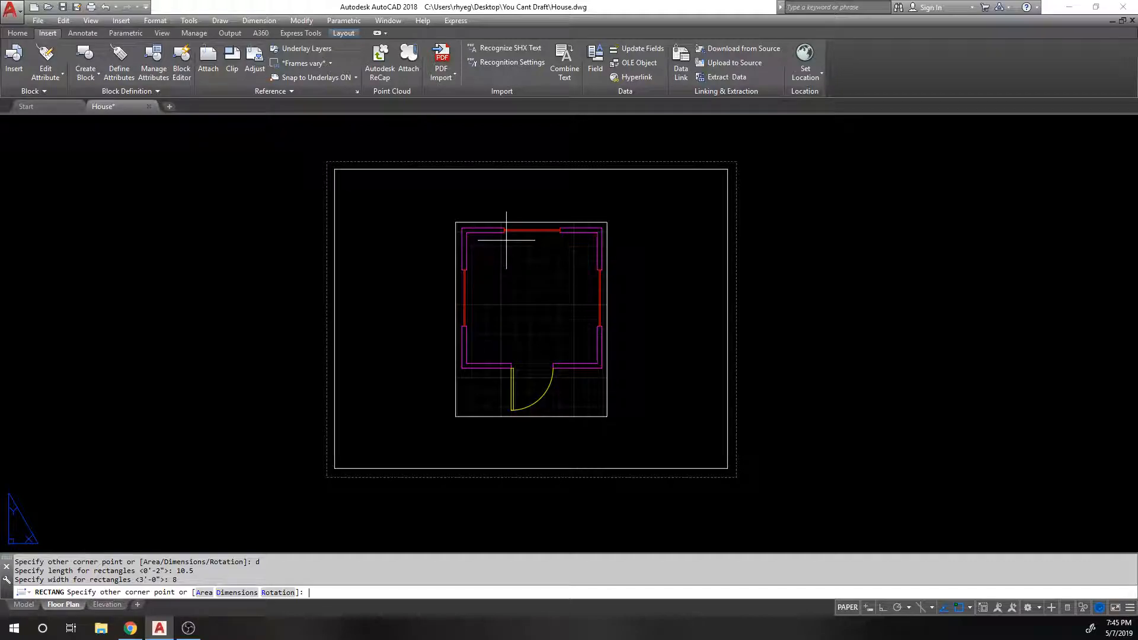
pyautogui.click(506, 240)
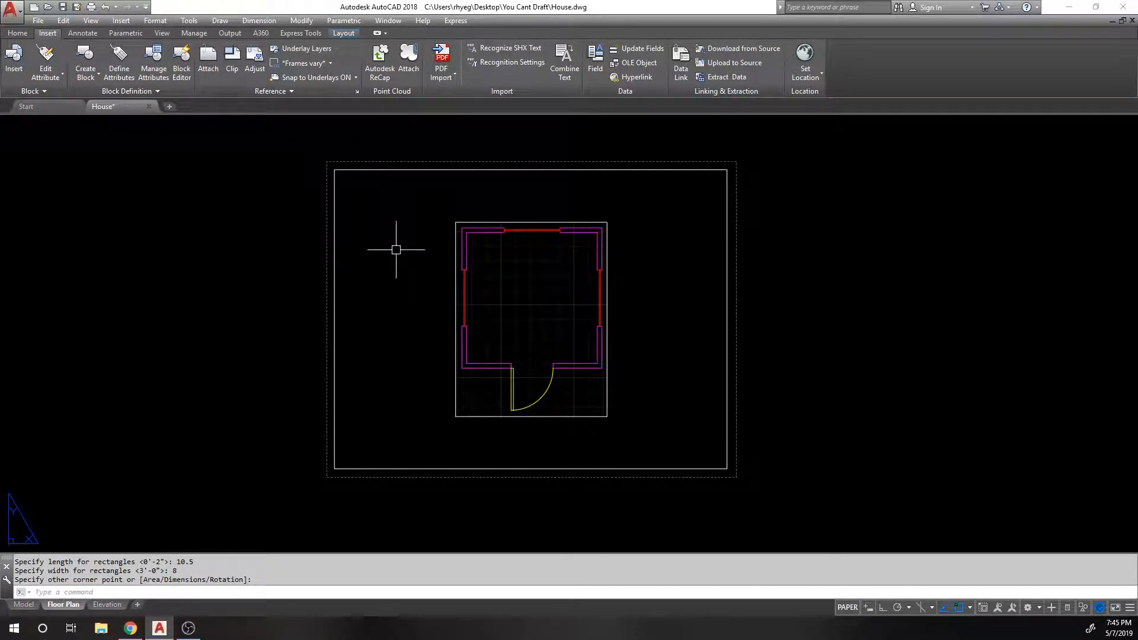
pyautogui.rightClick(67, 605)
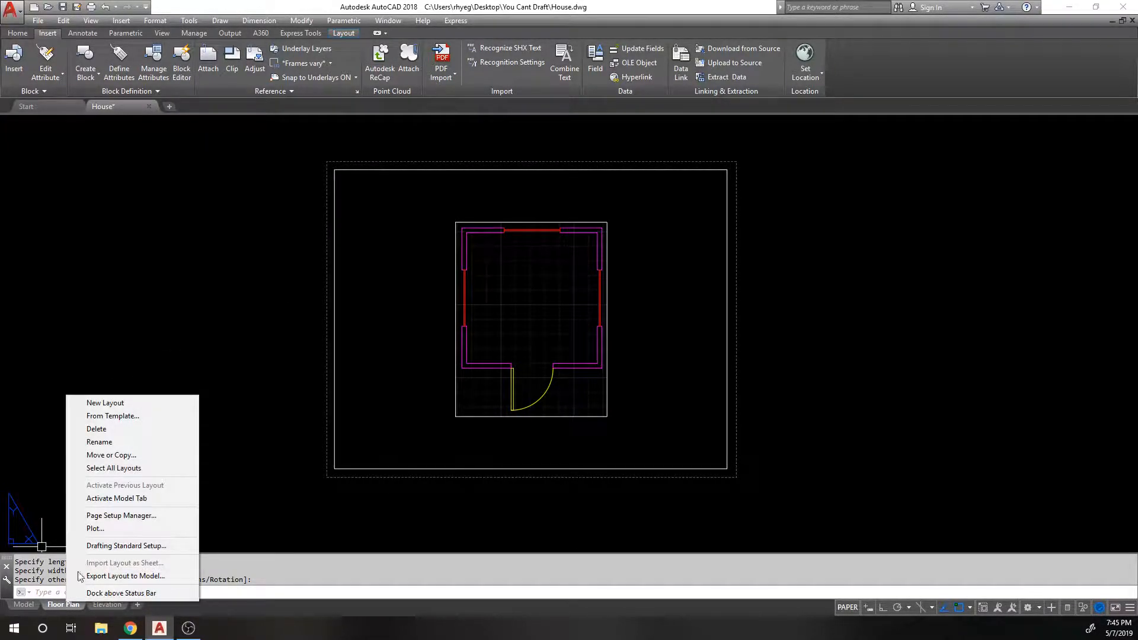
# Step: In the Page Setup Manager, make the *Elevation* page setup current for Floor Plan
pyautogui.click(132, 515)
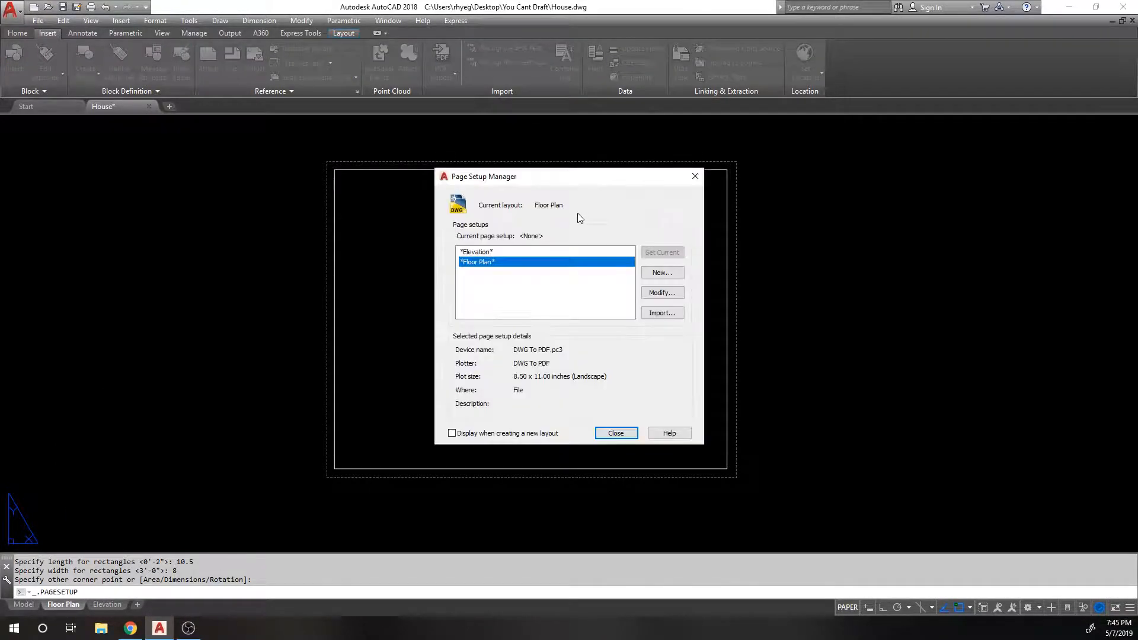
pyautogui.click(516, 253)
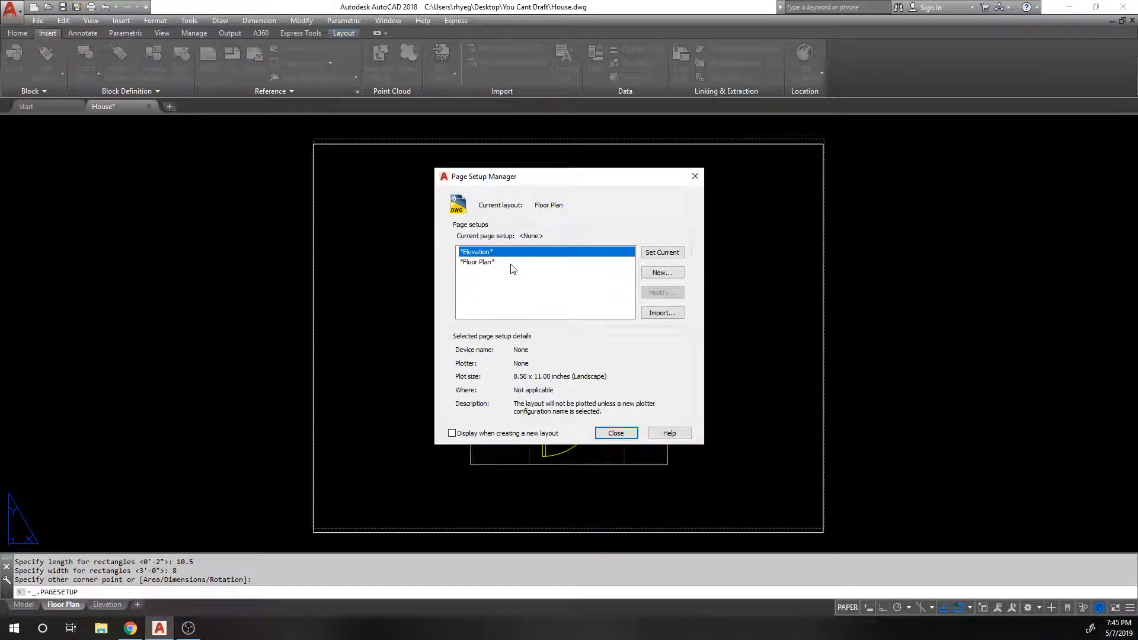
pyautogui.click(513, 264)
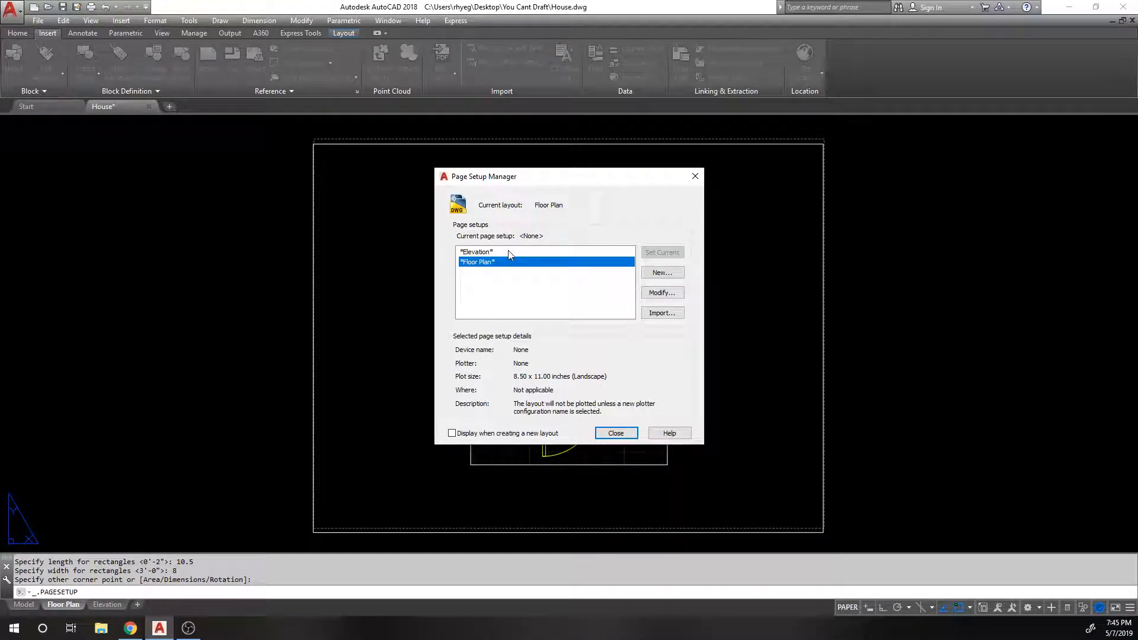
pyautogui.click(511, 254)
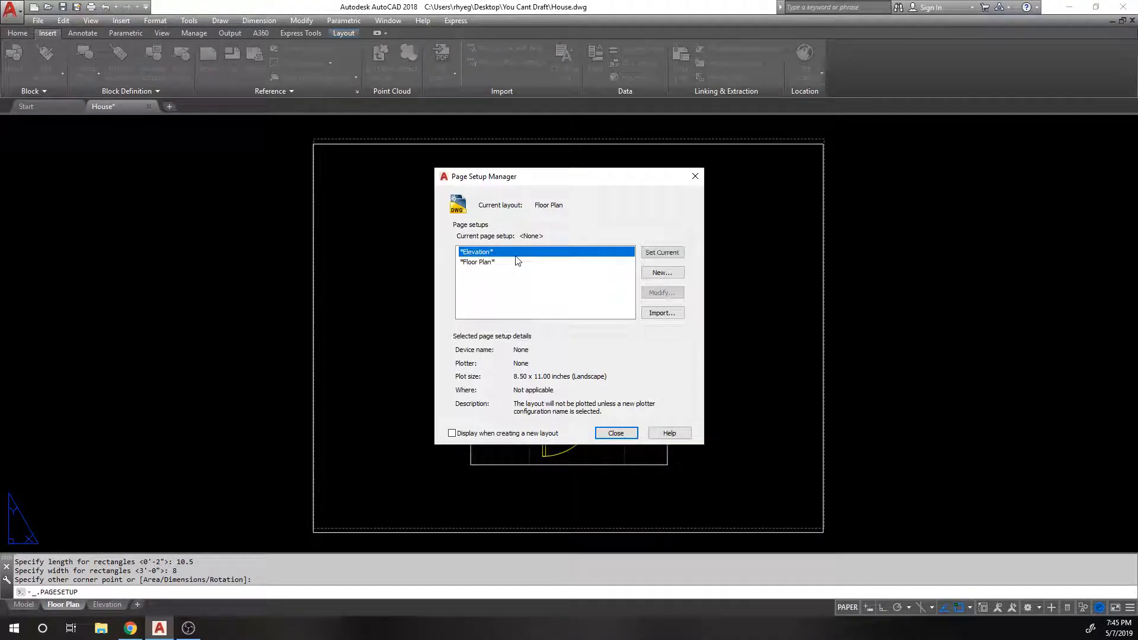
pyautogui.click(663, 253)
pyautogui.click(477, 262)
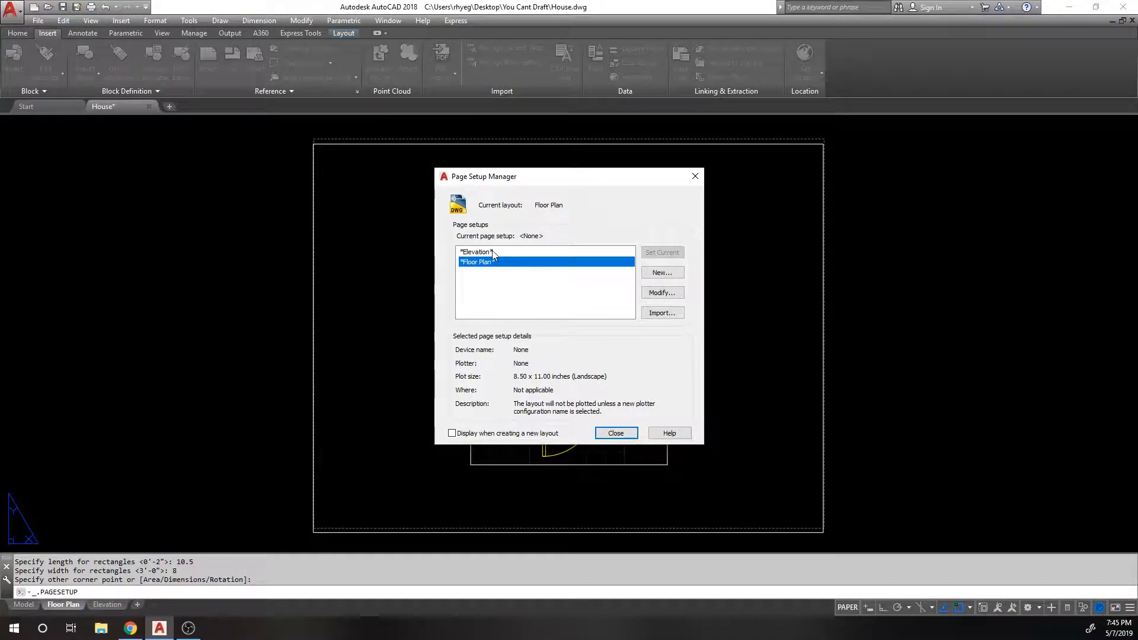
pyautogui.click(563, 253)
pyautogui.click(535, 262)
pyautogui.click(554, 252)
pyautogui.click(675, 254)
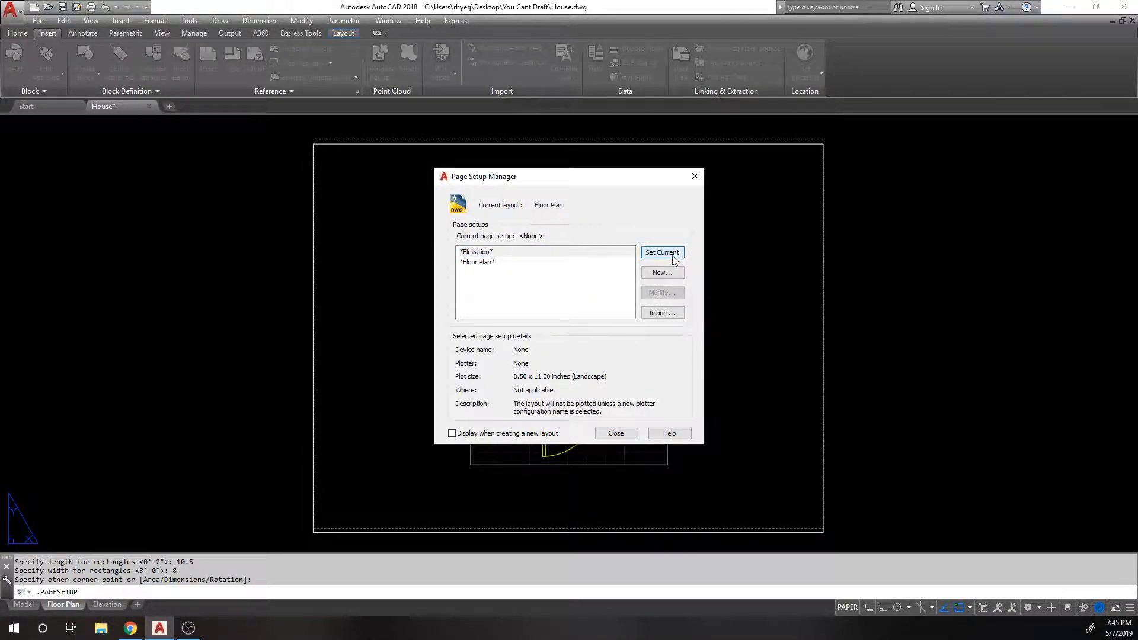
# Step: Compare the Elevation and Floor Plan setups, then close the Page Setup Manager
pyautogui.click(483, 253)
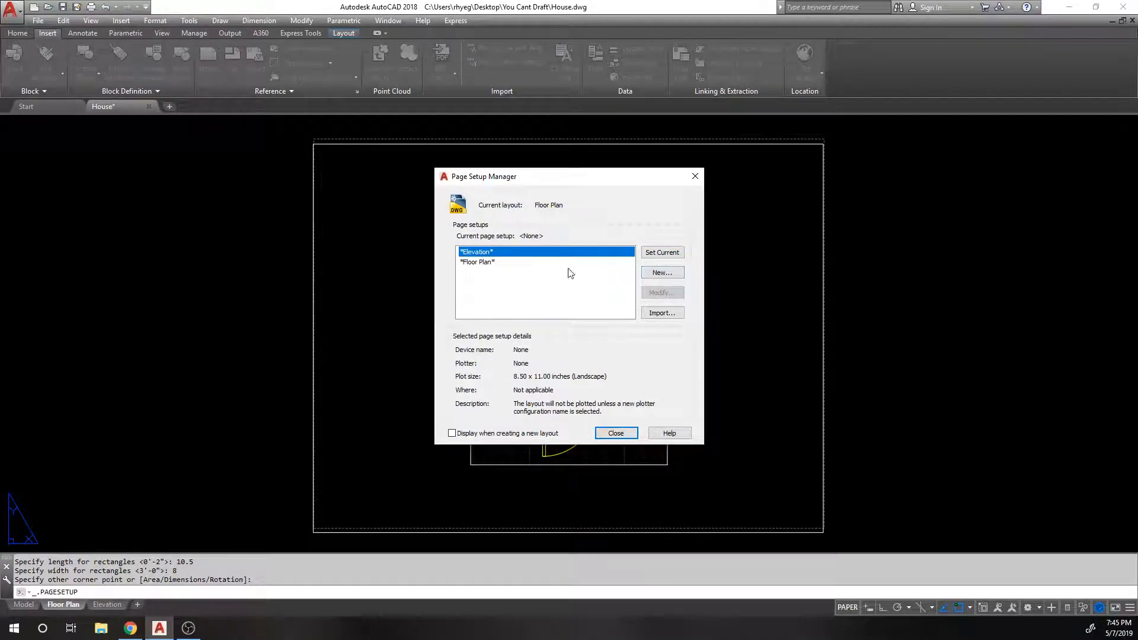
pyautogui.click(504, 262)
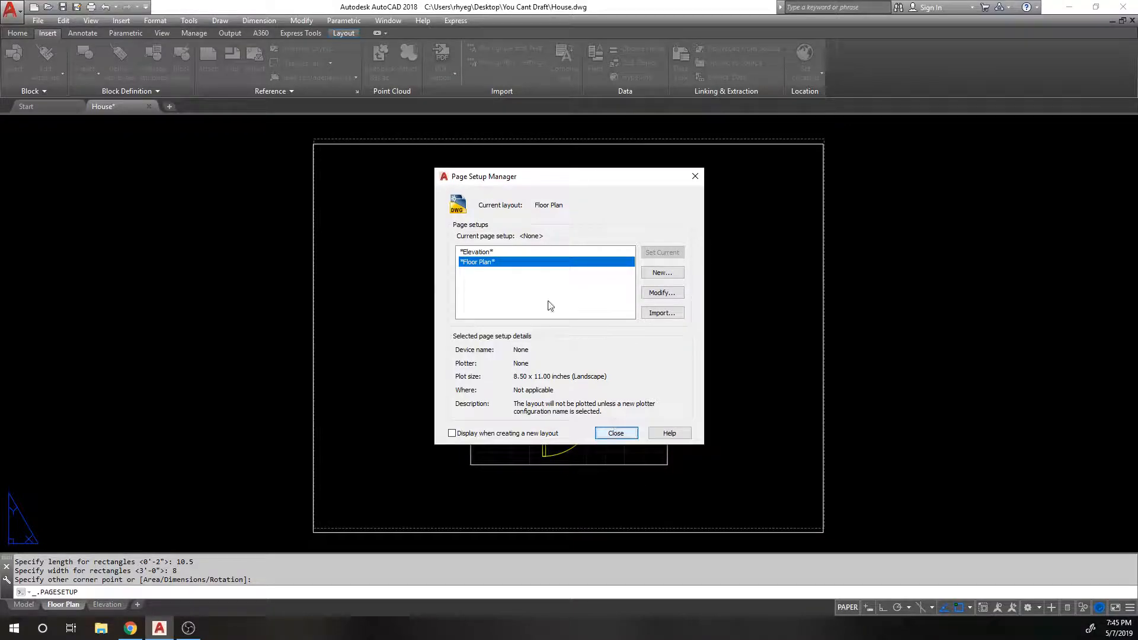
pyautogui.click(460, 253)
pyautogui.click(480, 262)
pyautogui.rightClick(481, 263)
pyautogui.click(552, 291)
pyautogui.click(616, 433)
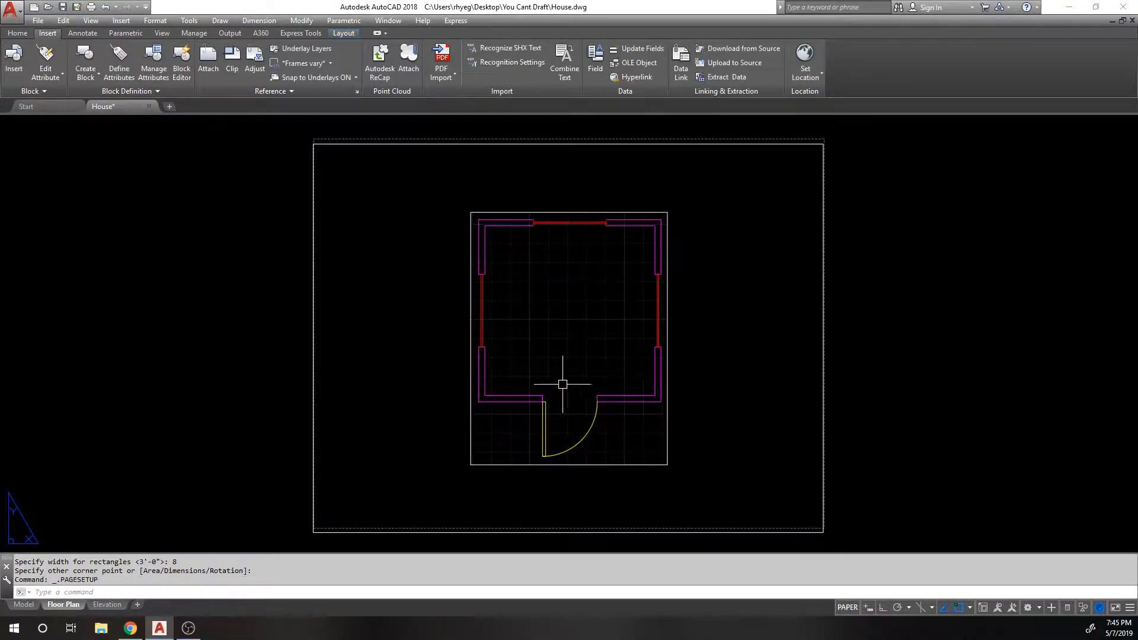
# Step: Reopen the Page Setup Manager and edit the *Floor Plan* page setup
pyautogui.rightClick(61, 606)
pyautogui.click(89, 519)
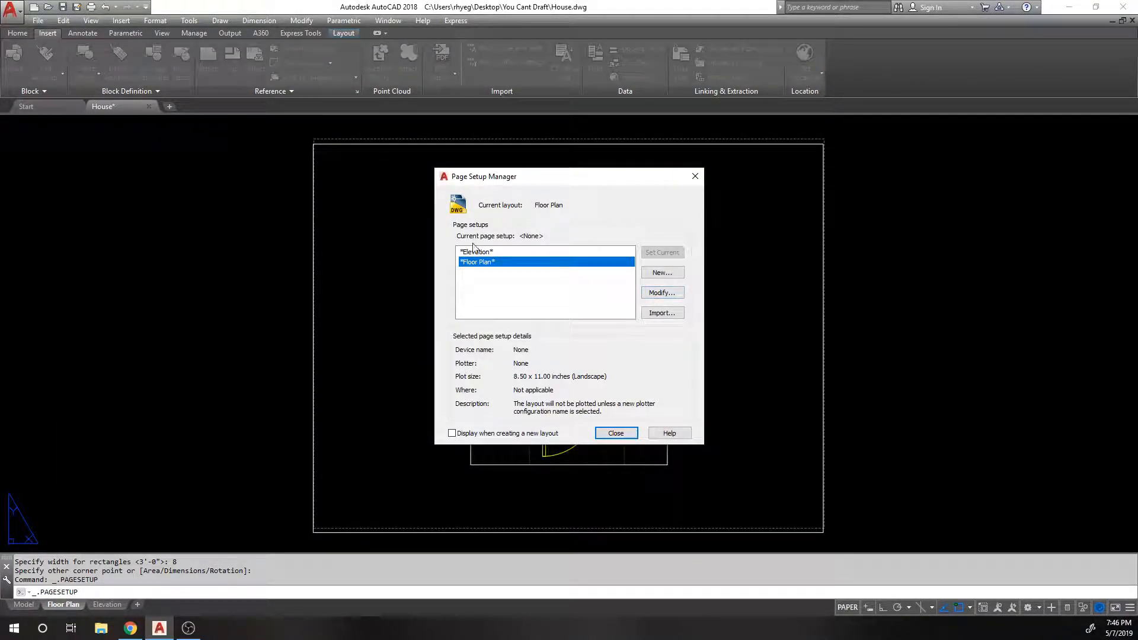
pyautogui.click(494, 253)
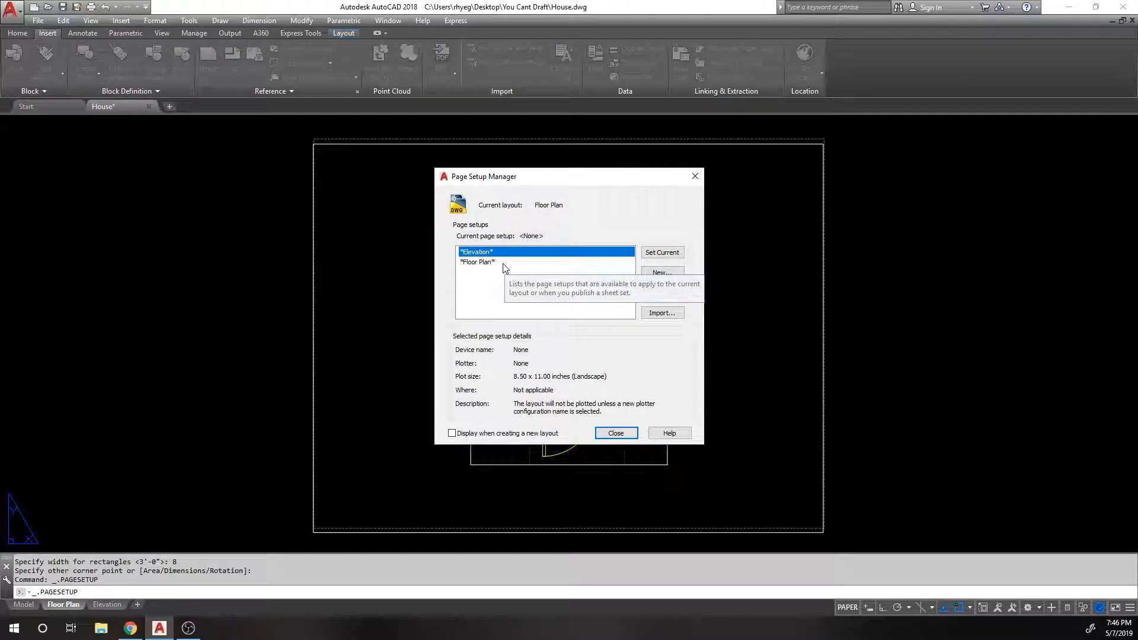
pyautogui.click(504, 263)
pyautogui.click(666, 291)
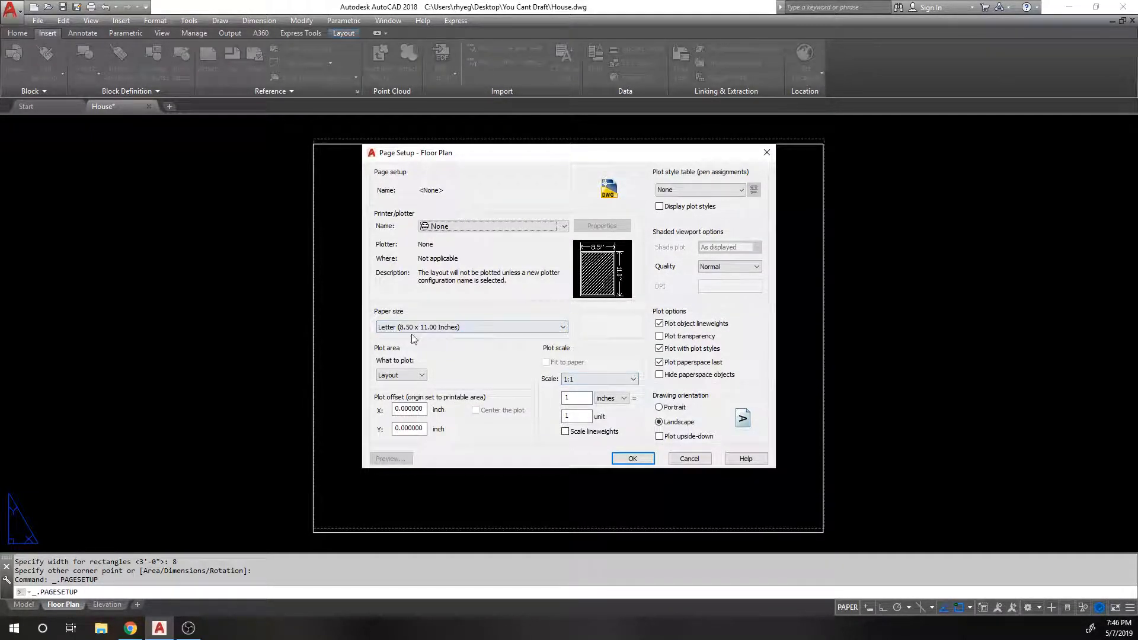
# Step: Configure the Floor Plan page for DWG To PDF.pc3 on ANSI full bleed A, plotting extents centred
pyautogui.click(496, 229)
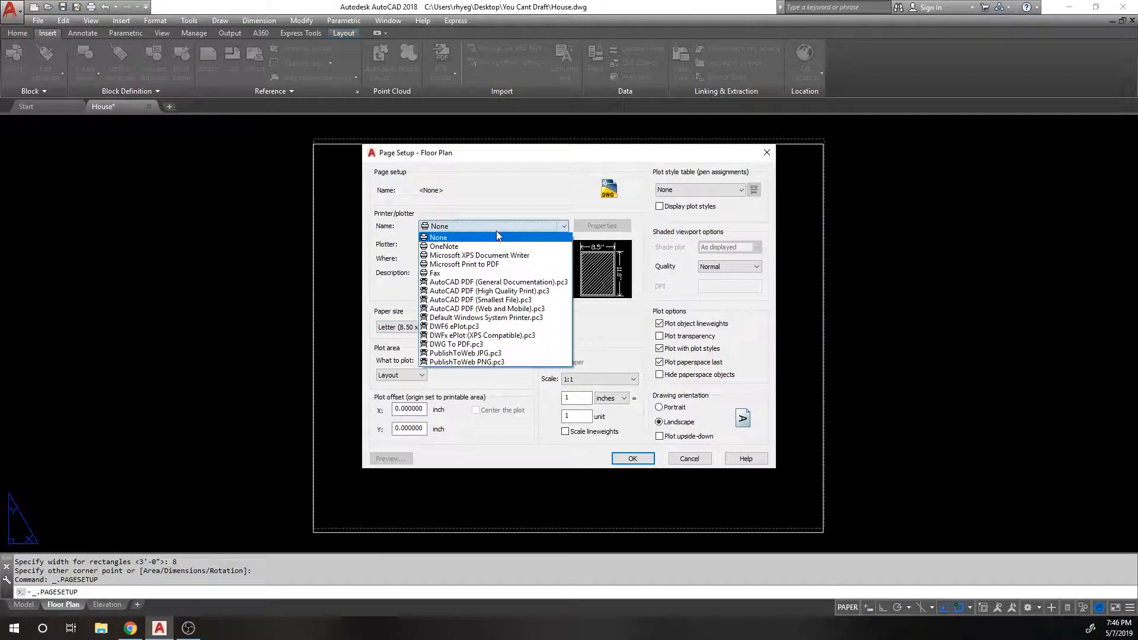
pyautogui.click(500, 344)
pyautogui.click(501, 328)
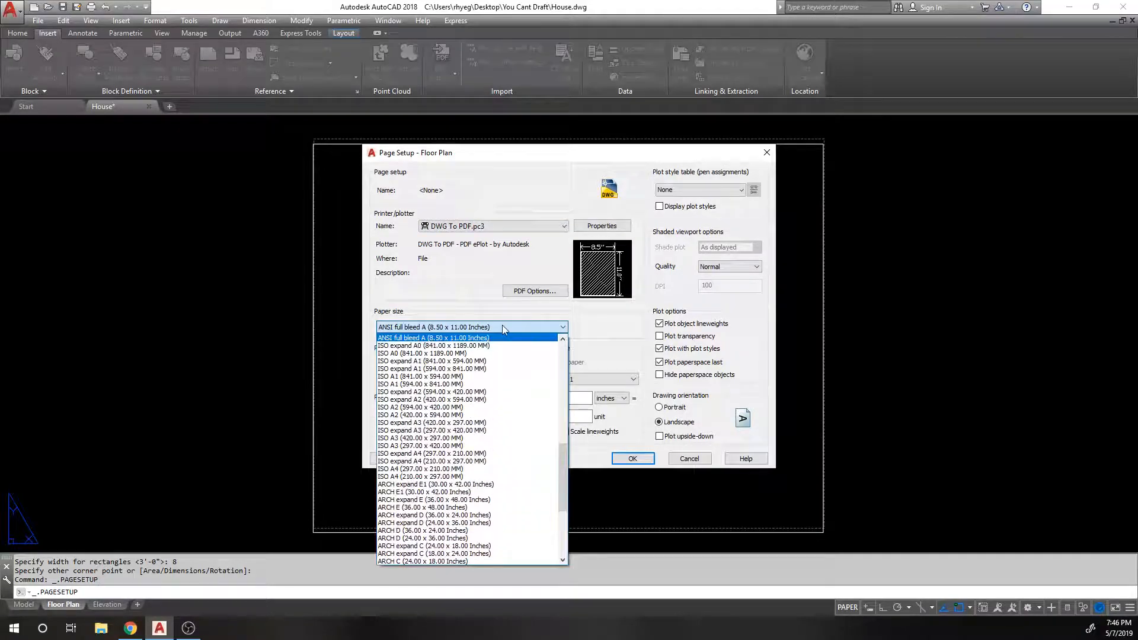
pyautogui.moveTo(563, 451); pyautogui.dragTo(564, 539)
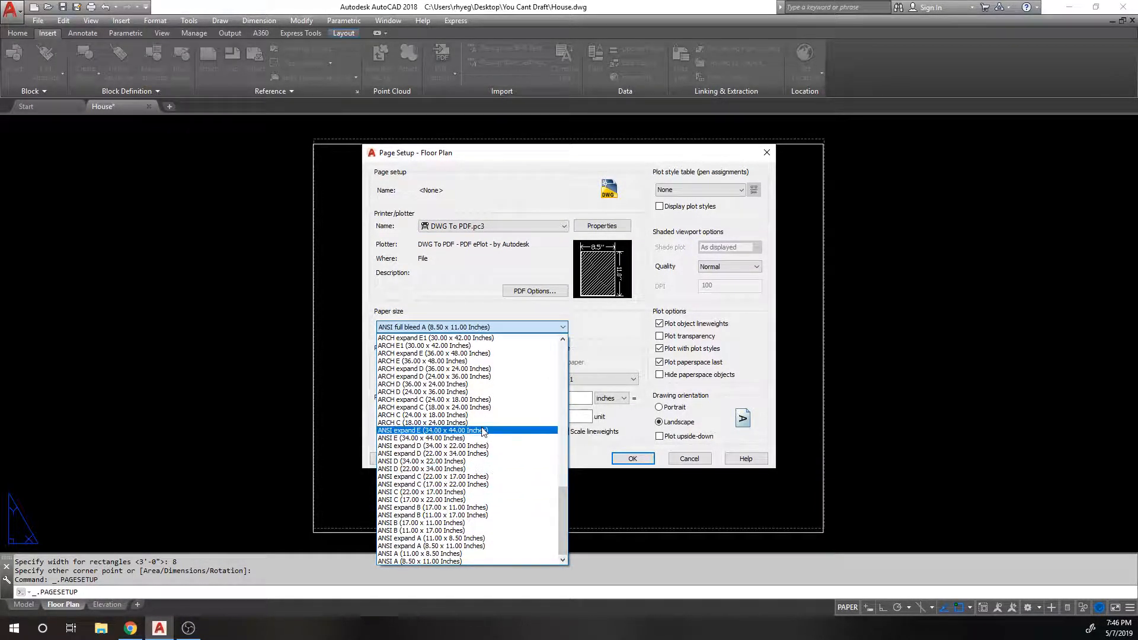
pyautogui.click(498, 281)
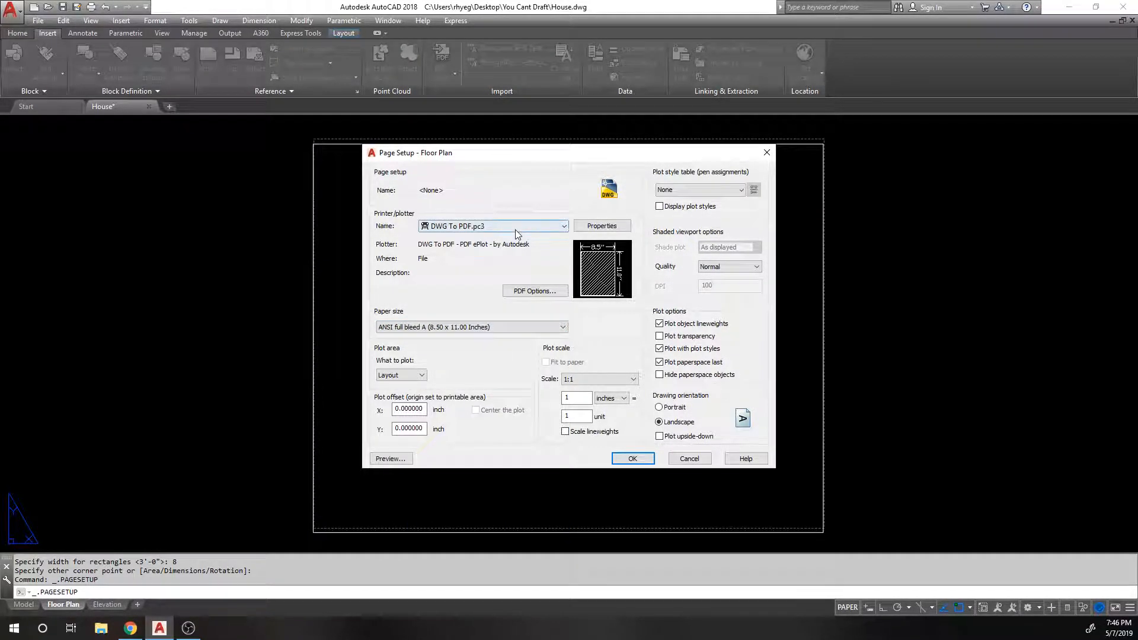
pyautogui.click(400, 374)
pyautogui.click(392, 394)
pyautogui.click(475, 410)
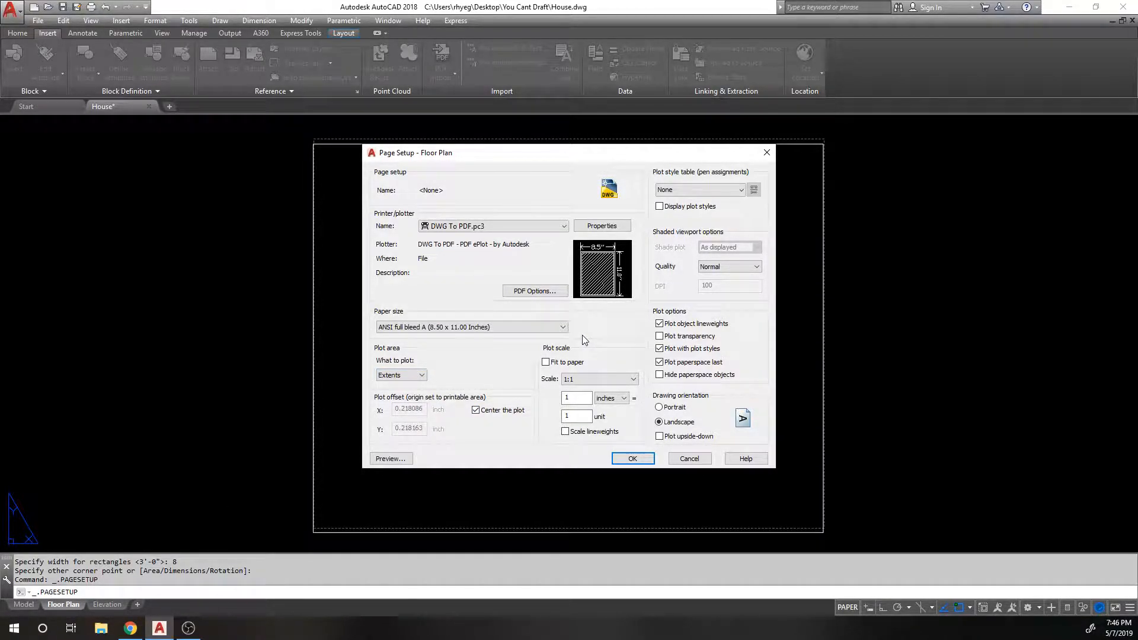
pyautogui.click(633, 459)
pyautogui.click(489, 253)
pyautogui.doubleClick(480, 262)
# Step: Close the Page Setup Manager and cancel a stray selection near the top wall
pyautogui.click(616, 433)
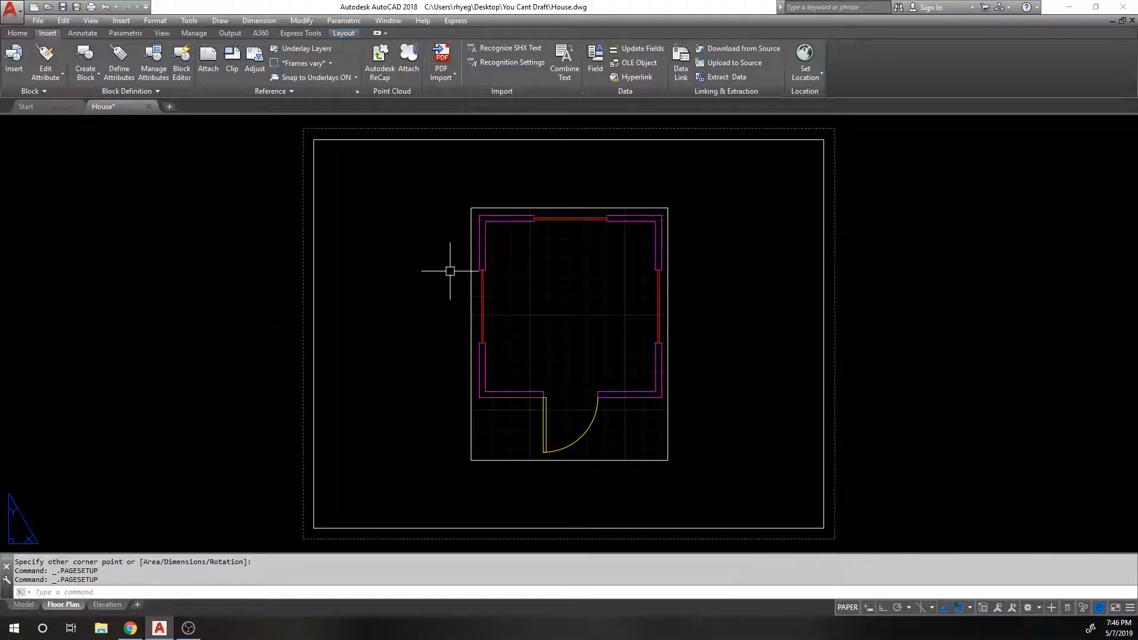
pyautogui.scroll(1, 450, 271)
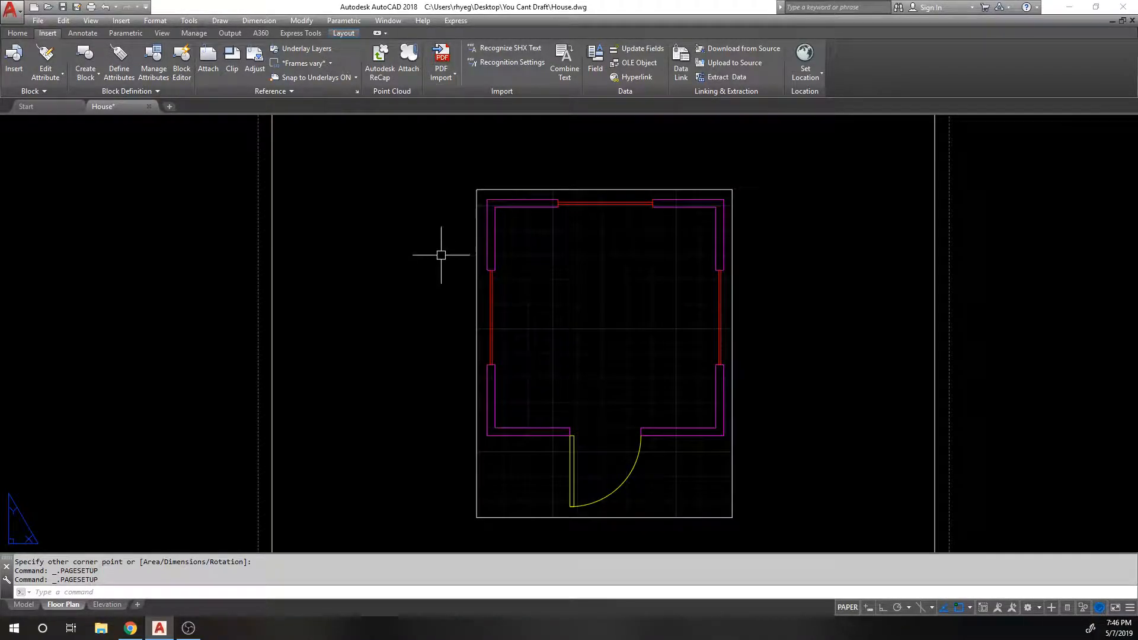
pyautogui.scroll(-2, 447, 251)
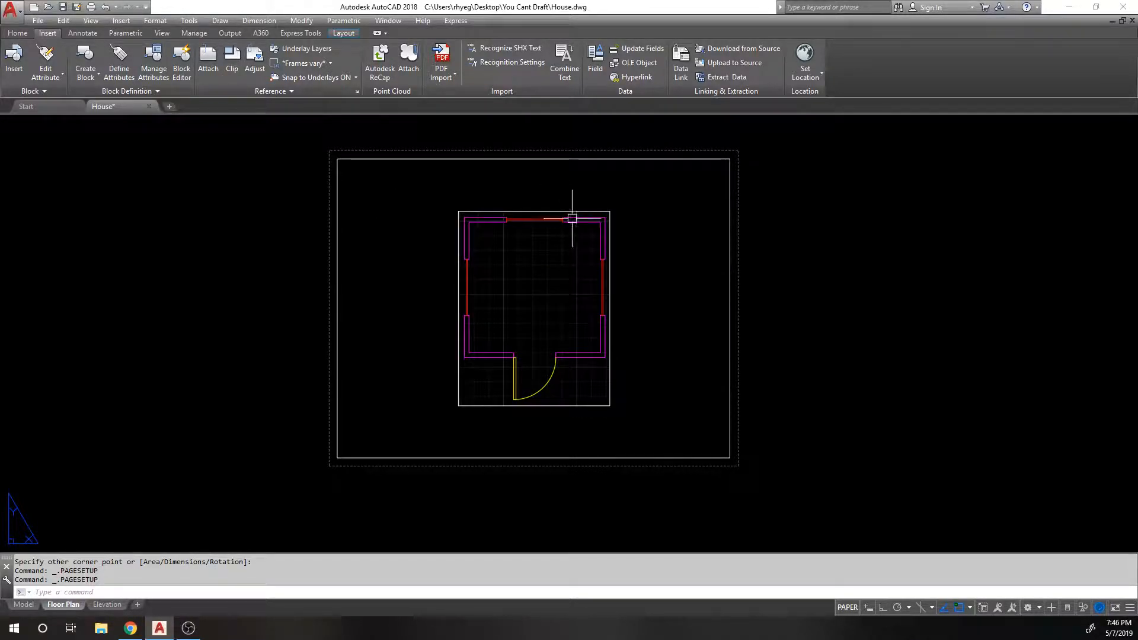
pyautogui.click(601, 188)
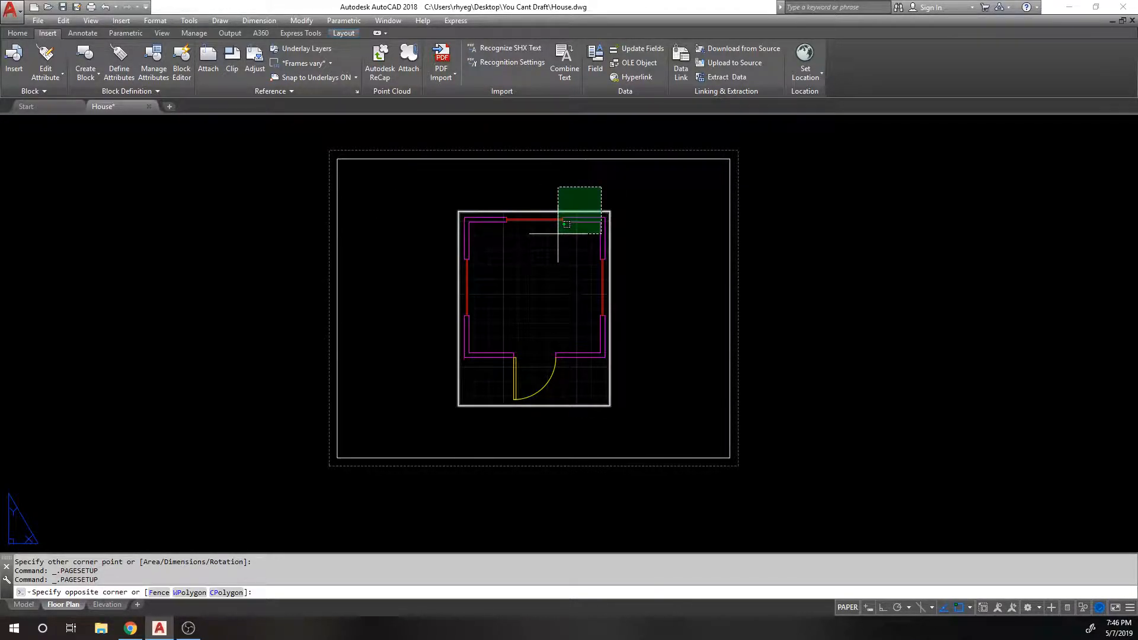
pyautogui.press('Escape')
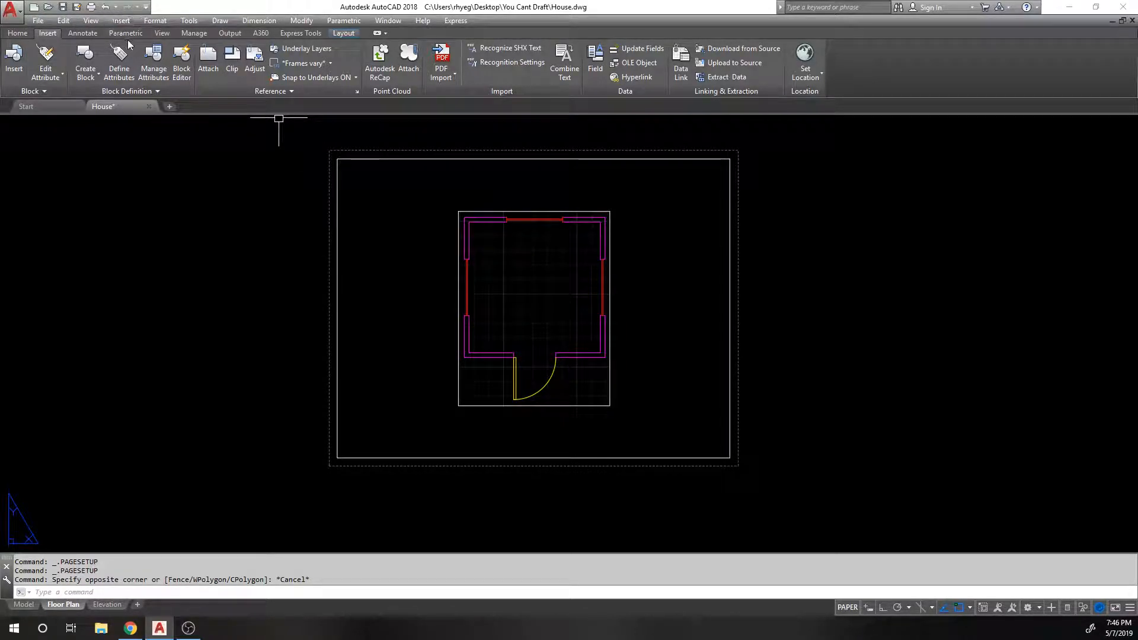
# Step: Switch to the Annotate tab and browse the text dropdown's multiline and single-line options
pyautogui.click(81, 33)
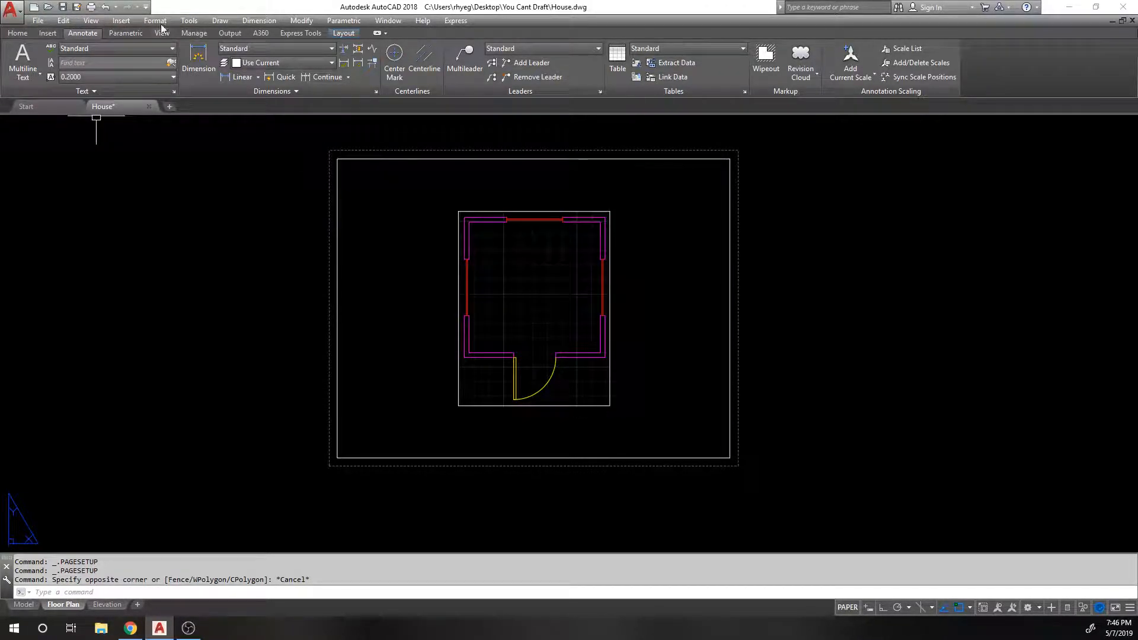
pyautogui.click(19, 34)
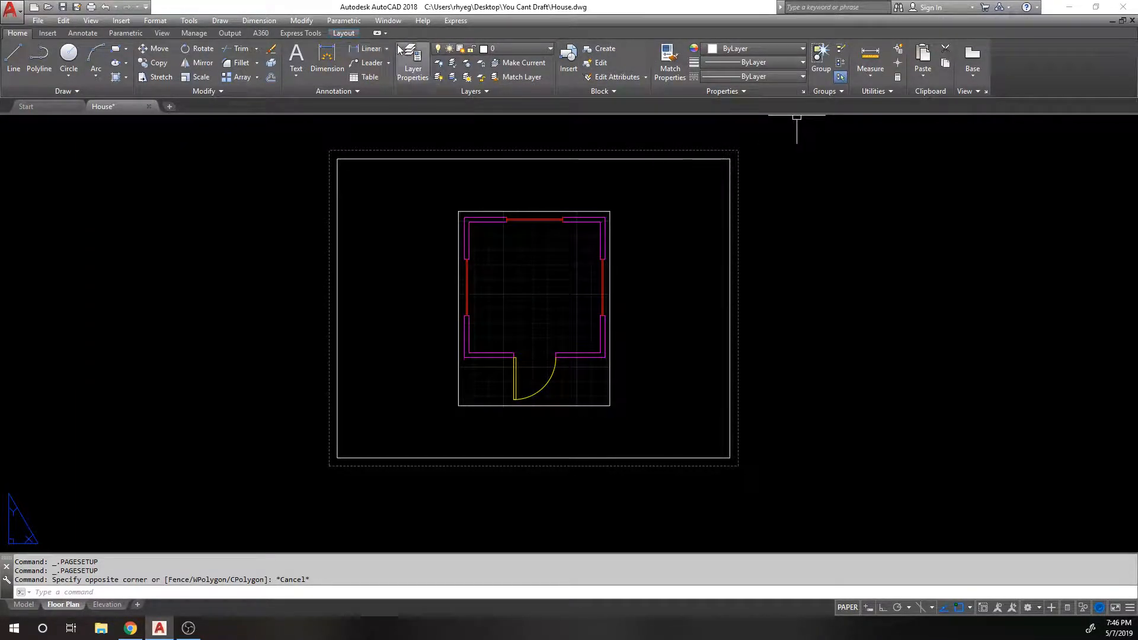
pyautogui.click(294, 77)
pyautogui.click(391, 7)
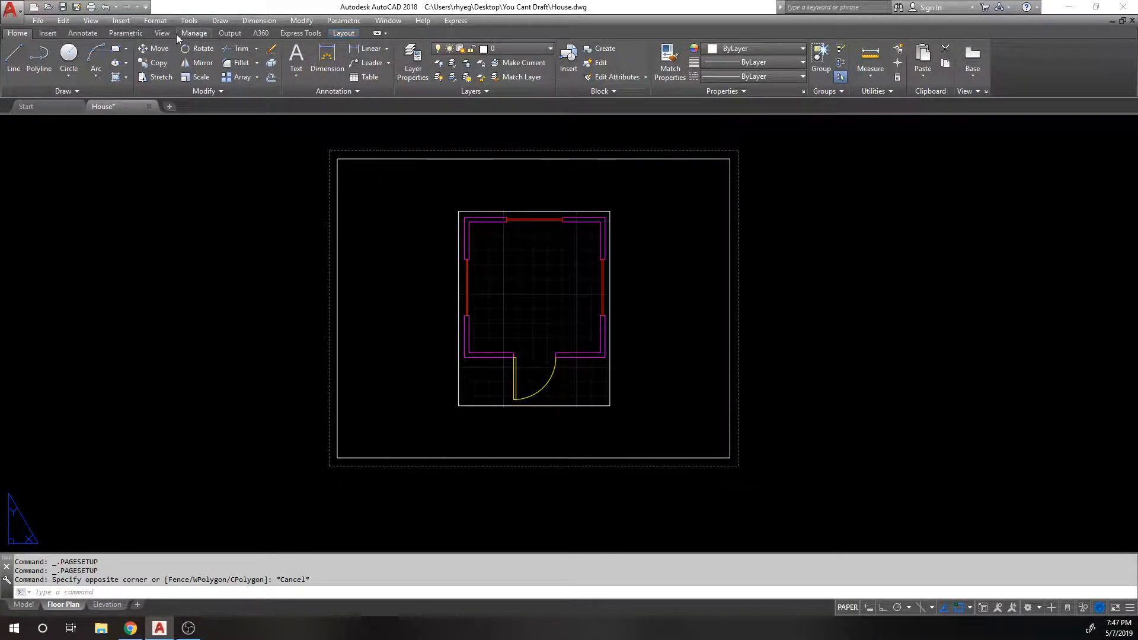
pyautogui.click(88, 33)
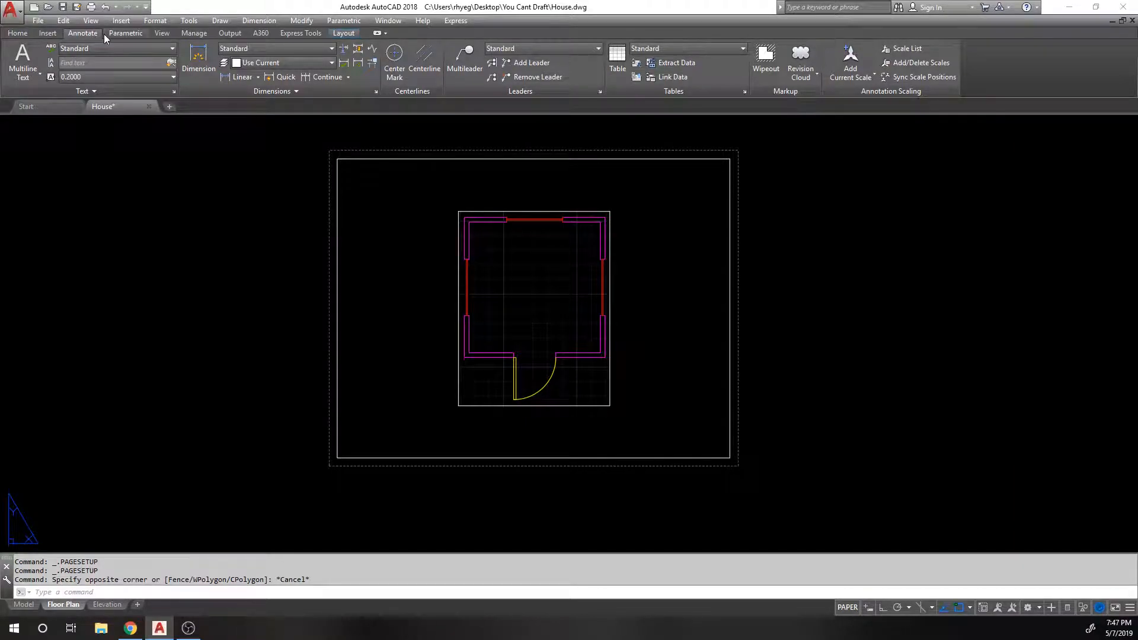
pyautogui.click(29, 76)
pyautogui.click(248, 2)
pyautogui.click(22, 79)
pyautogui.click(23, 79)
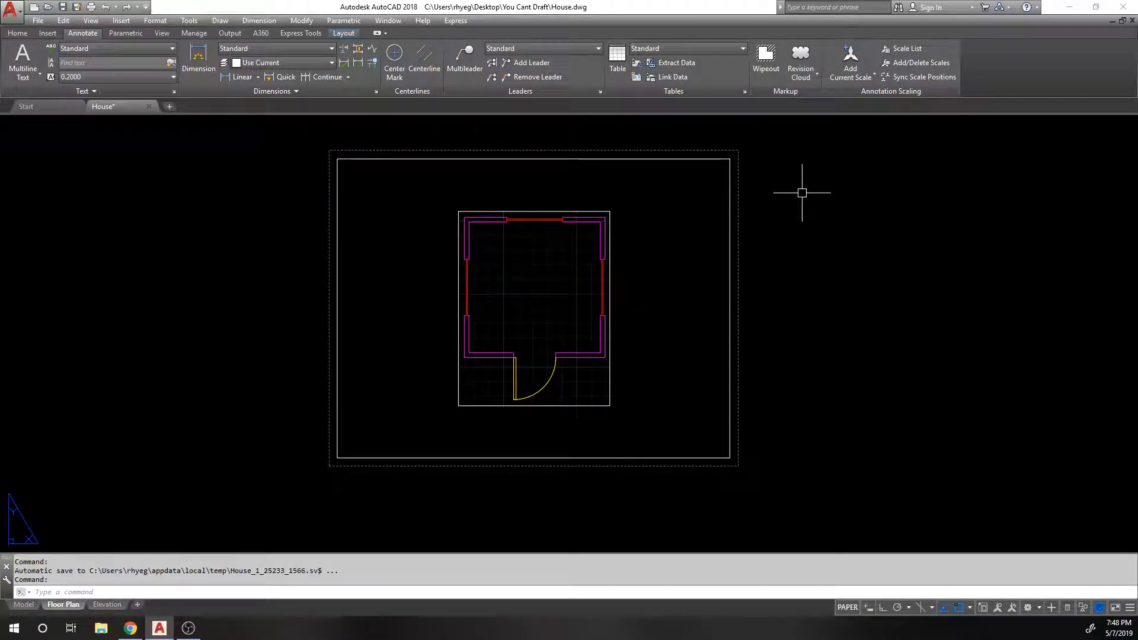
# Step: Start Multiline Text on the Home tab and pan the sheet right to clear space on the left
pyautogui.click(52, 34)
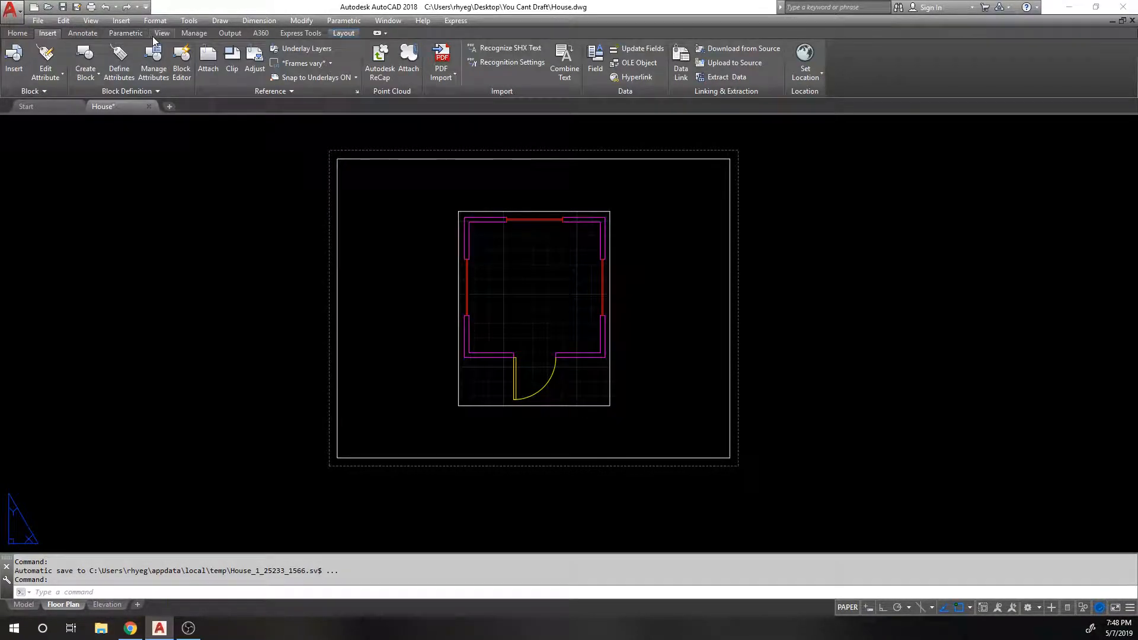
pyautogui.click(24, 32)
pyautogui.click(299, 75)
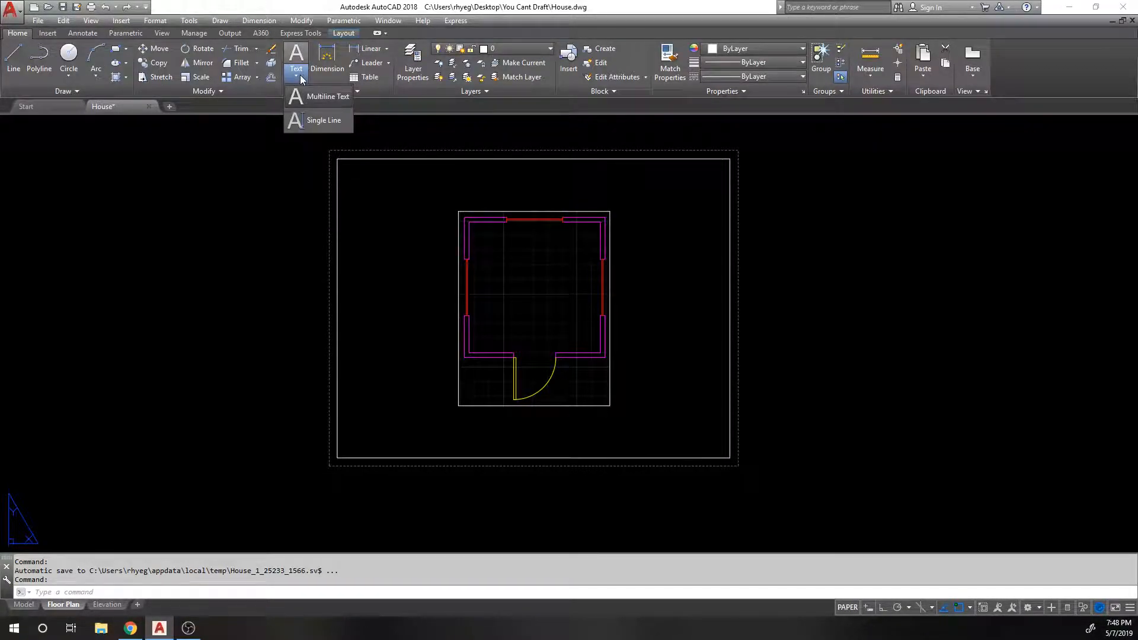
pyautogui.click(300, 77)
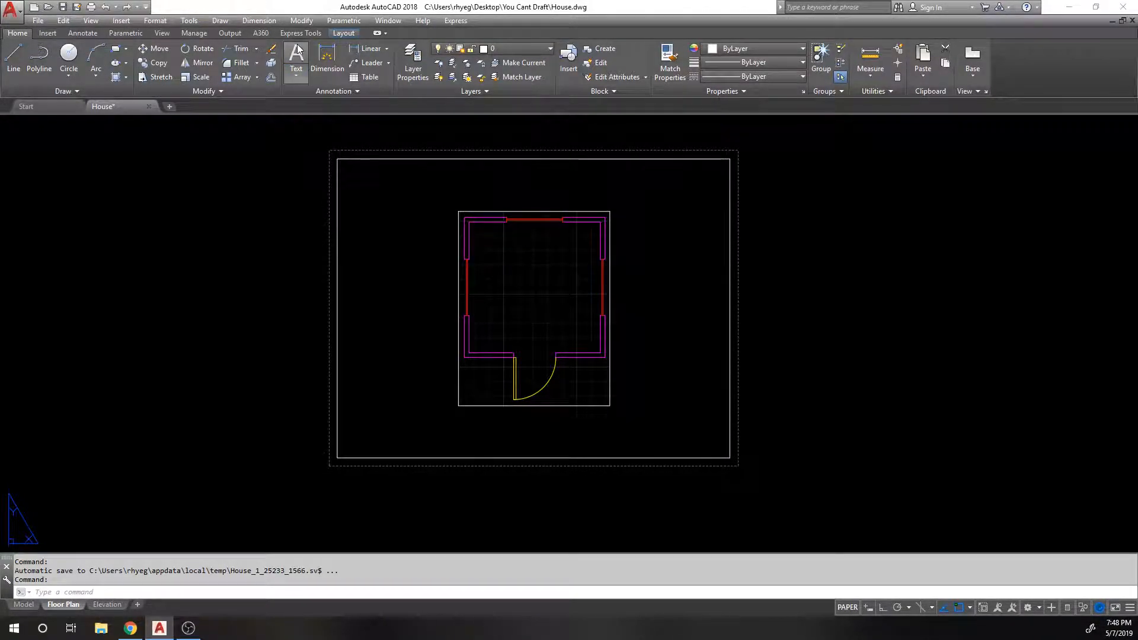
pyautogui.click(303, 57)
pyautogui.moveTo(228, 239); pyautogui.dragTo(304, 248, button='middle')
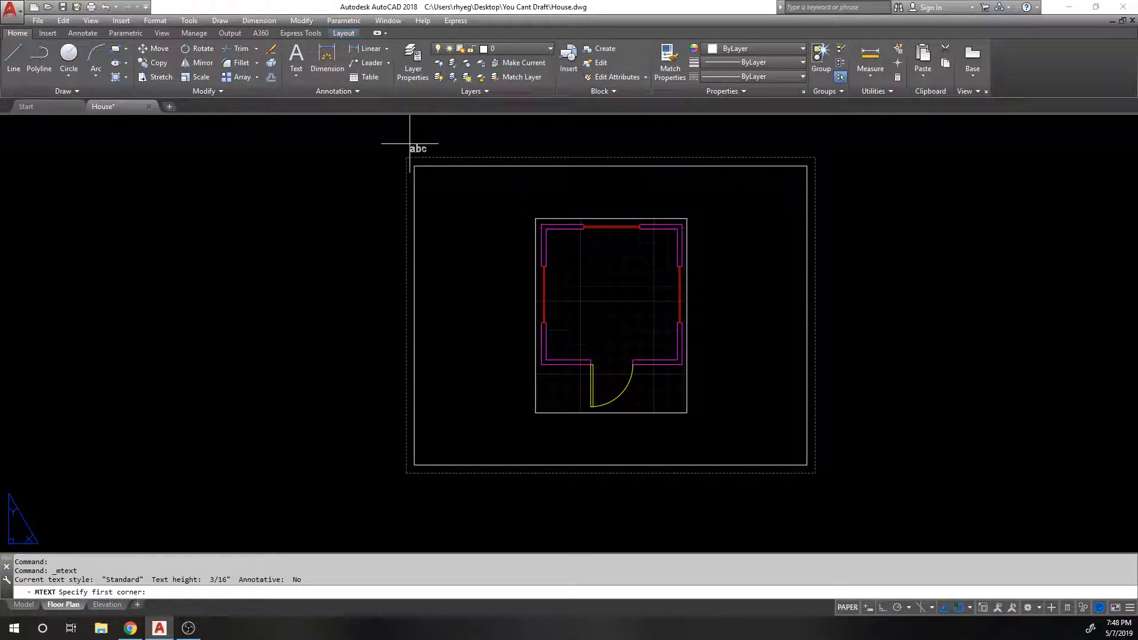
pyautogui.moveTo(409, 142); pyautogui.dragTo(378, 152, button='middle')
pyautogui.moveTo(254, 178); pyautogui.dragTo(416, 178, button='middle')
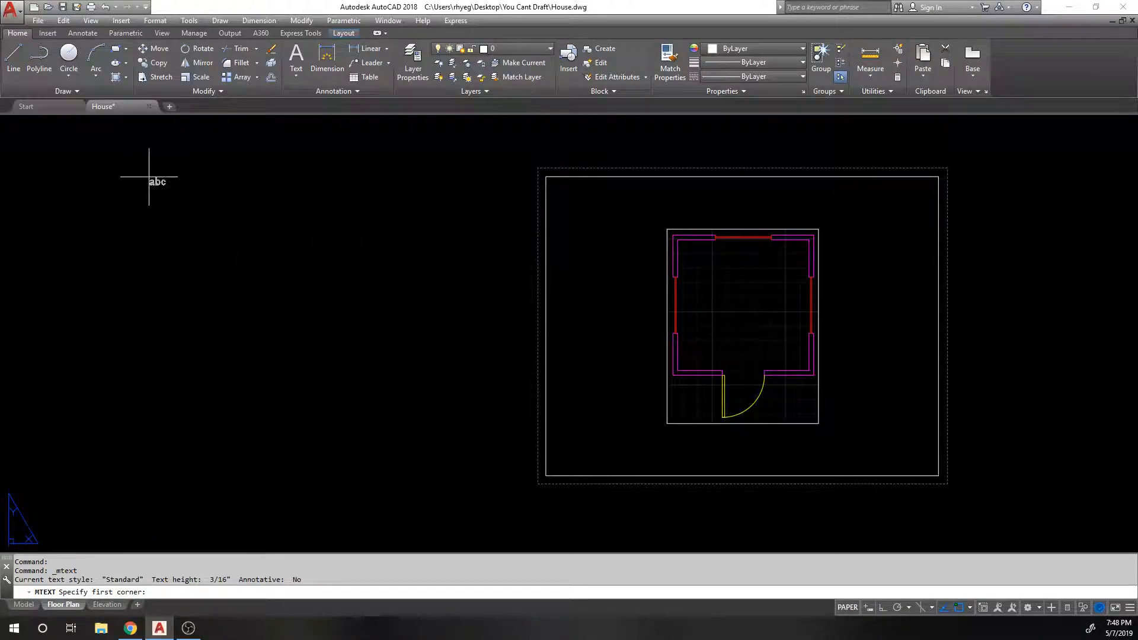
# Step: Cancel the multiline text and start Single Line text instead
pyautogui.press('Escape')
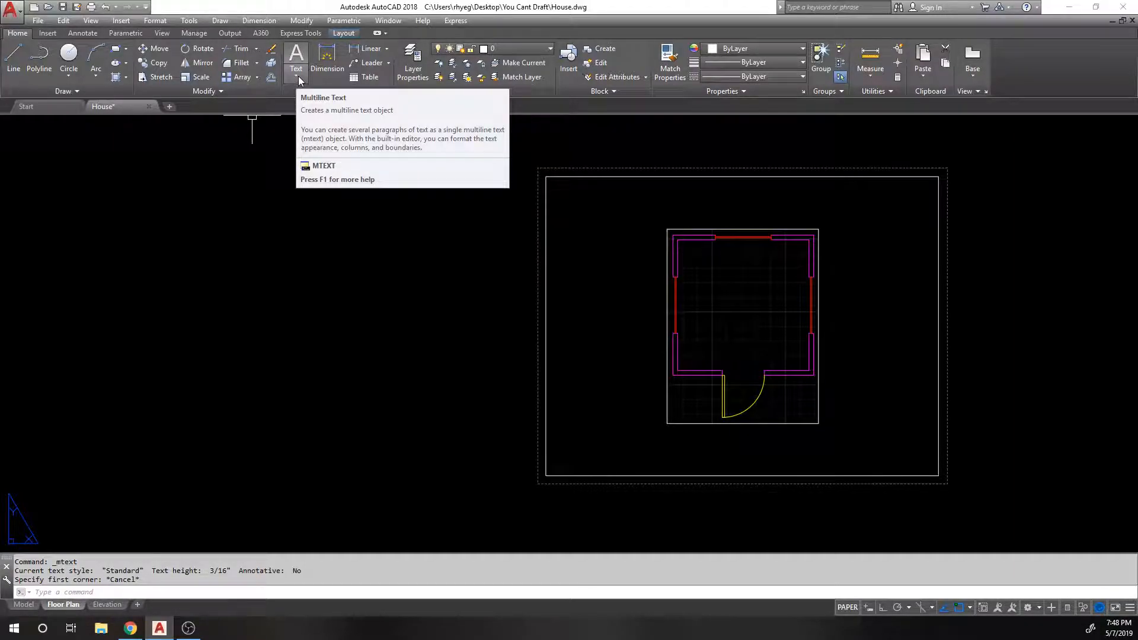
pyautogui.click(295, 74)
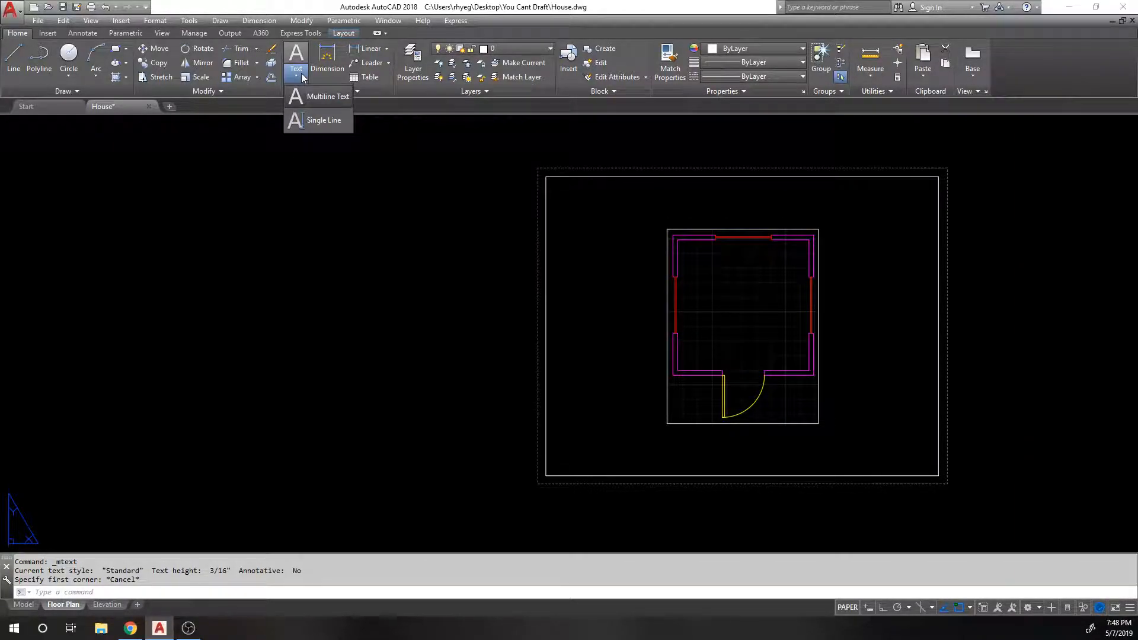
pyautogui.click(309, 123)
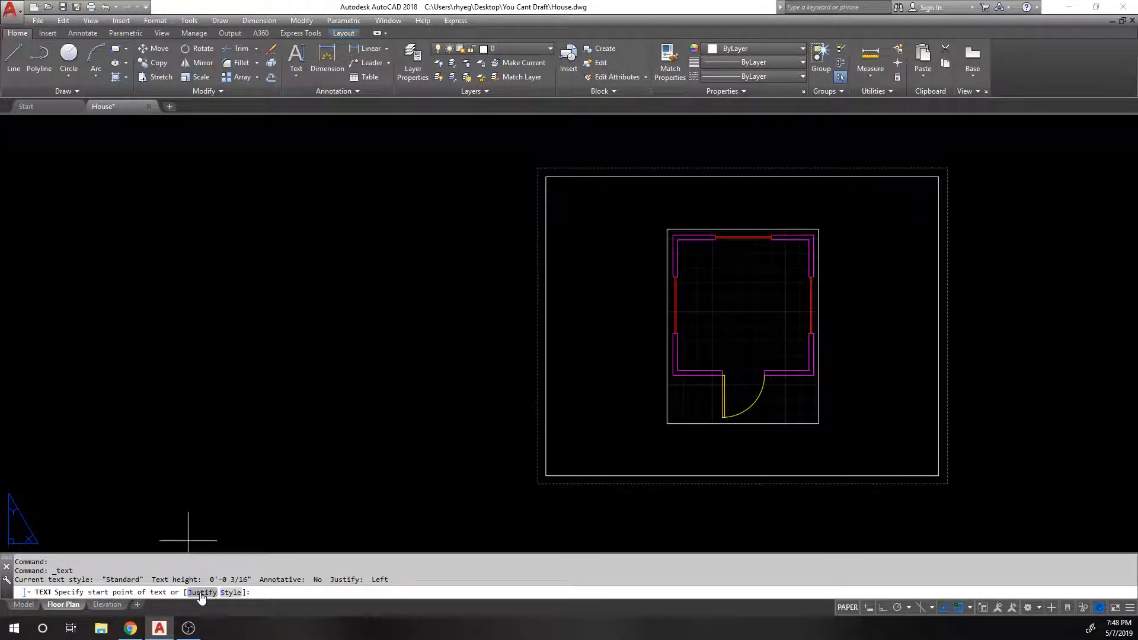
# Step: Place single-line text HOUSE left of the sheet at 3/32 height with 0 rotation
pyautogui.click(253, 285)
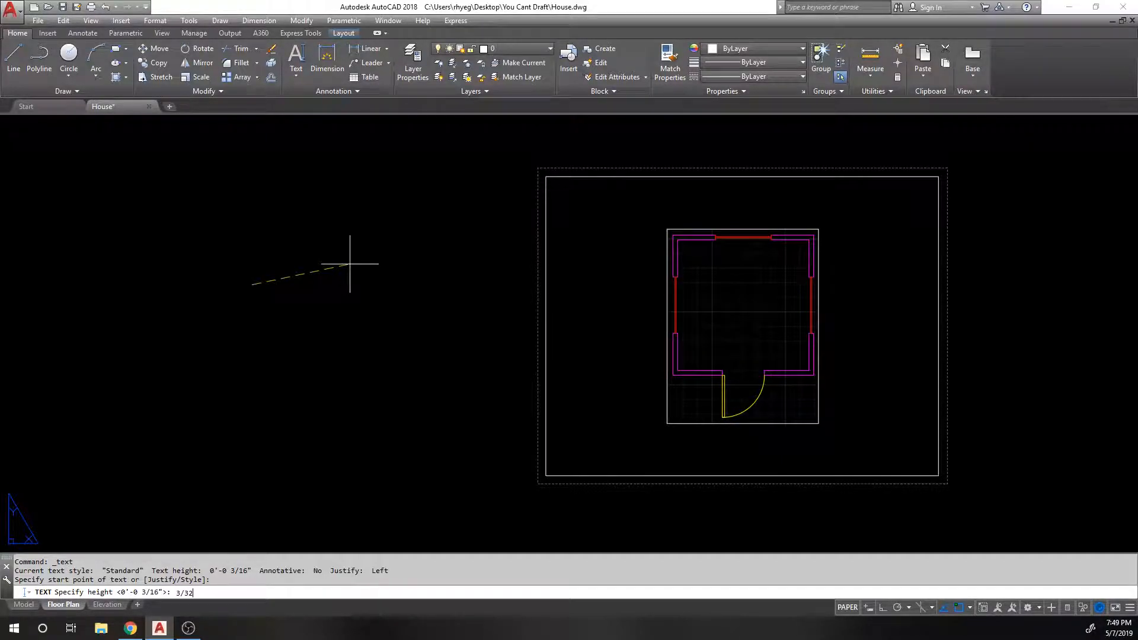
pyautogui.press('Return')
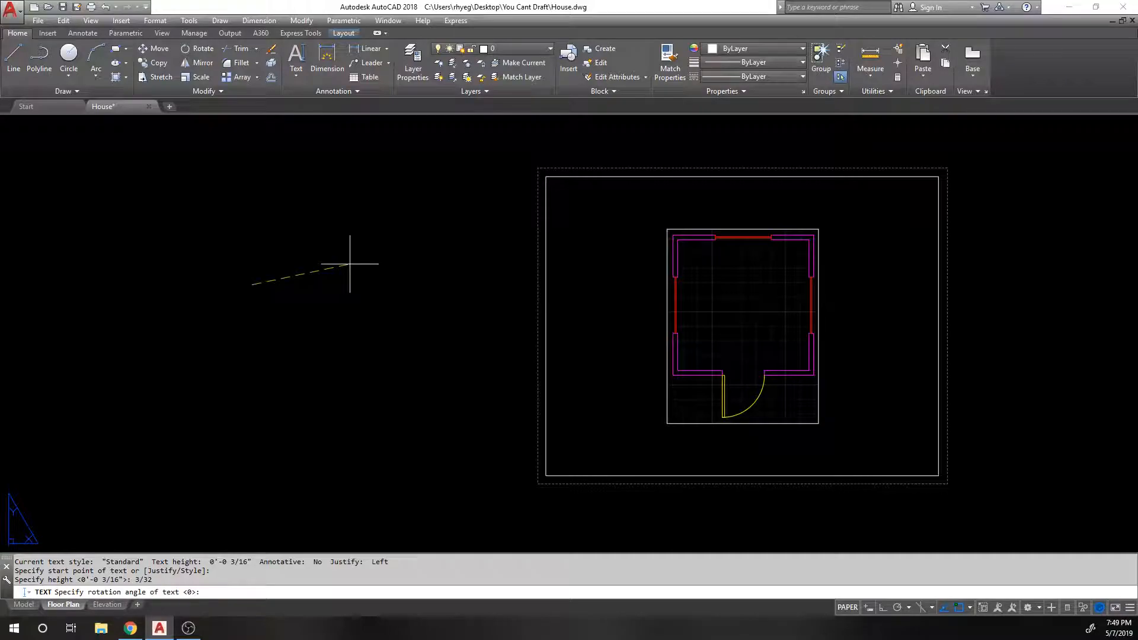
pyautogui.press('Return')
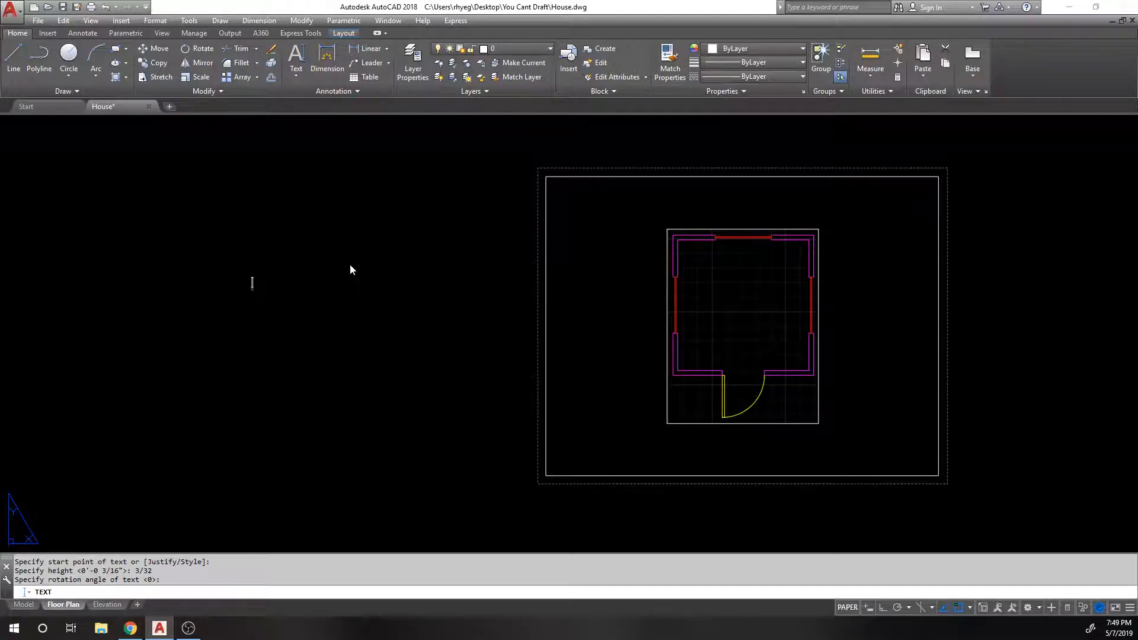
pyautogui.write('HOUSE')
pyautogui.press('Return')
pyautogui.press('Return')
pyautogui.scroll(7, 249, 278)
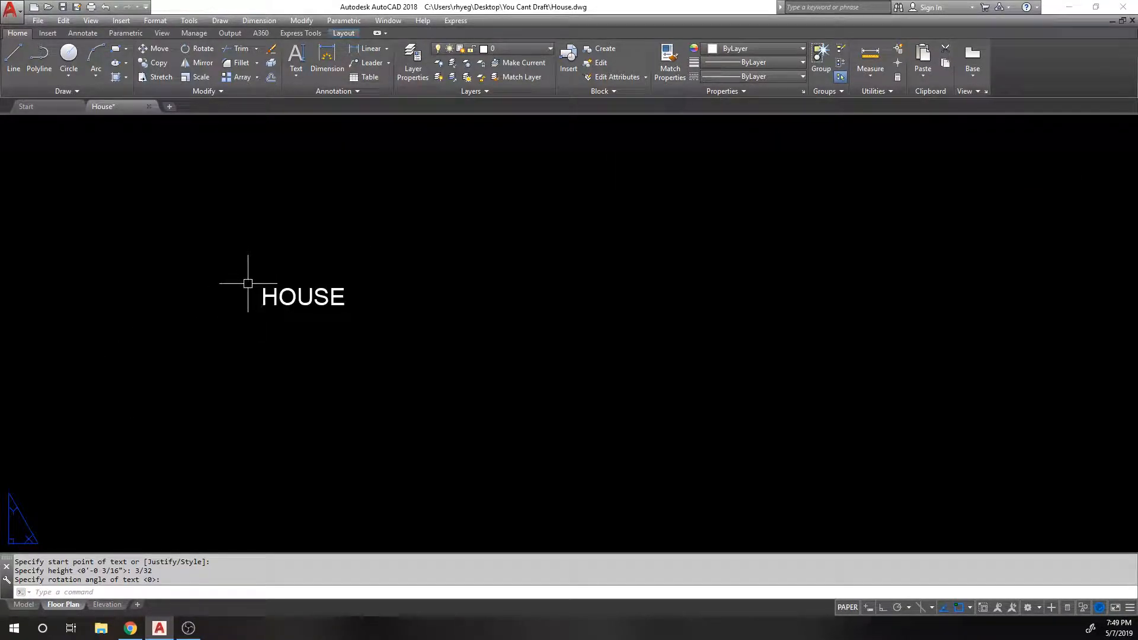
pyautogui.scroll(-5, 137, 267)
# Step: Move the HOUSE text to just below the floor plan
pyautogui.write('m')
pyautogui.press('space')
pyautogui.click(185, 274)
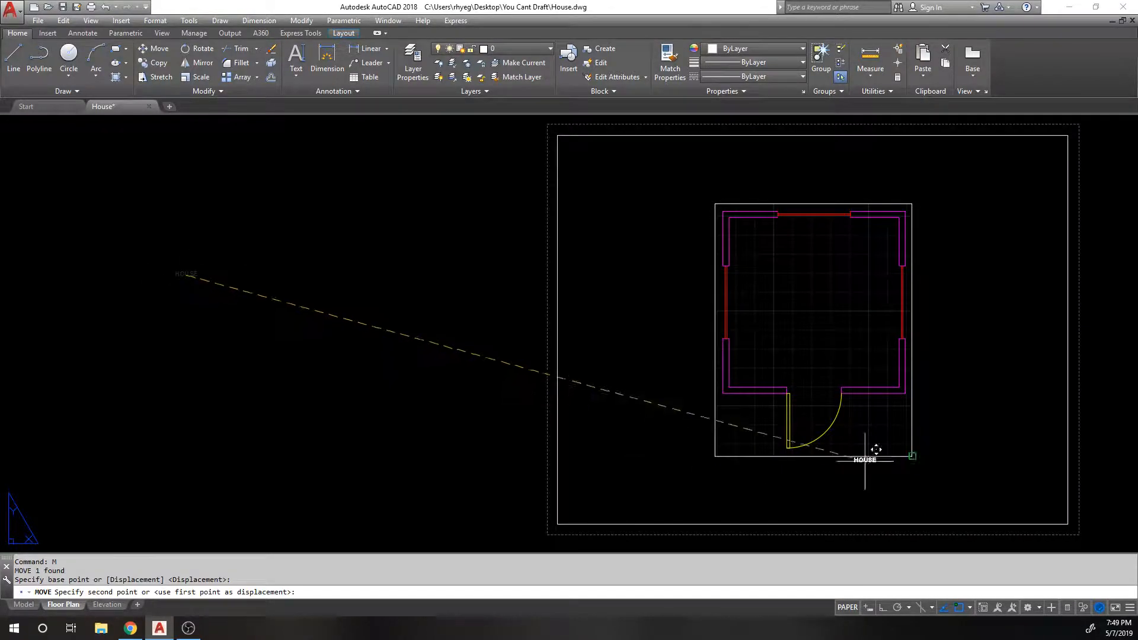
pyautogui.scroll(1, 809, 497)
pyautogui.moveTo(809, 497); pyautogui.dragTo(539, 367, button='middle')
pyautogui.click(539, 365)
pyautogui.scroll(4, 539, 367)
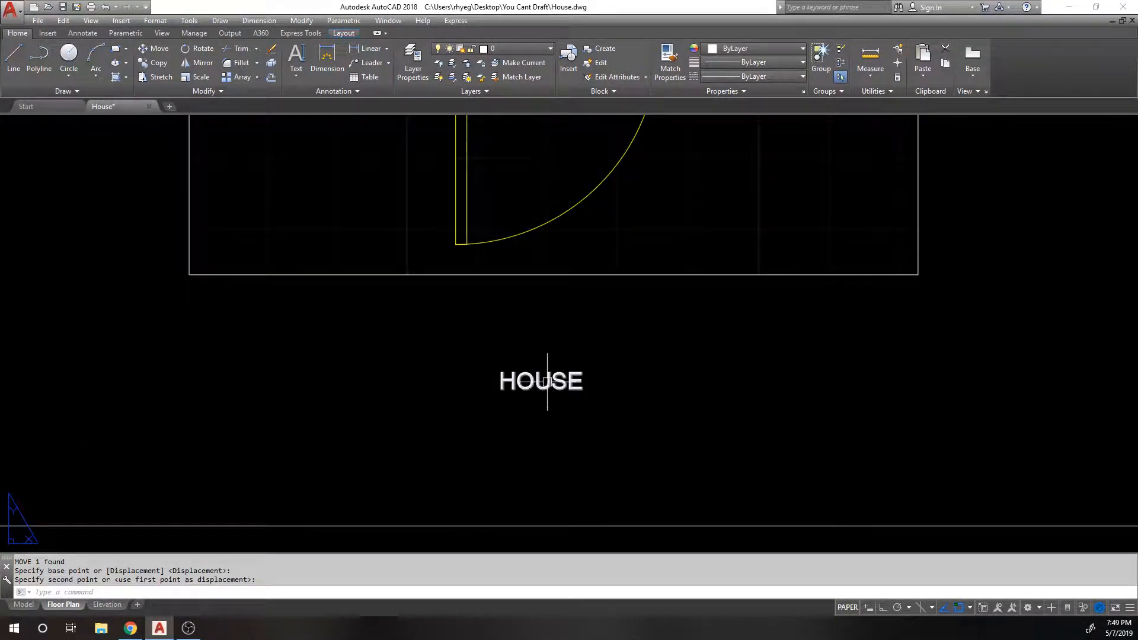
pyautogui.scroll(2, 542, 368)
pyautogui.press('Escape')
pyautogui.scroll(-2, 548, 357)
pyautogui.click(544, 379)
pyautogui.press('Escape')
pyautogui.scroll(3, 555, 375)
pyautogui.scroll(-4, 556, 370)
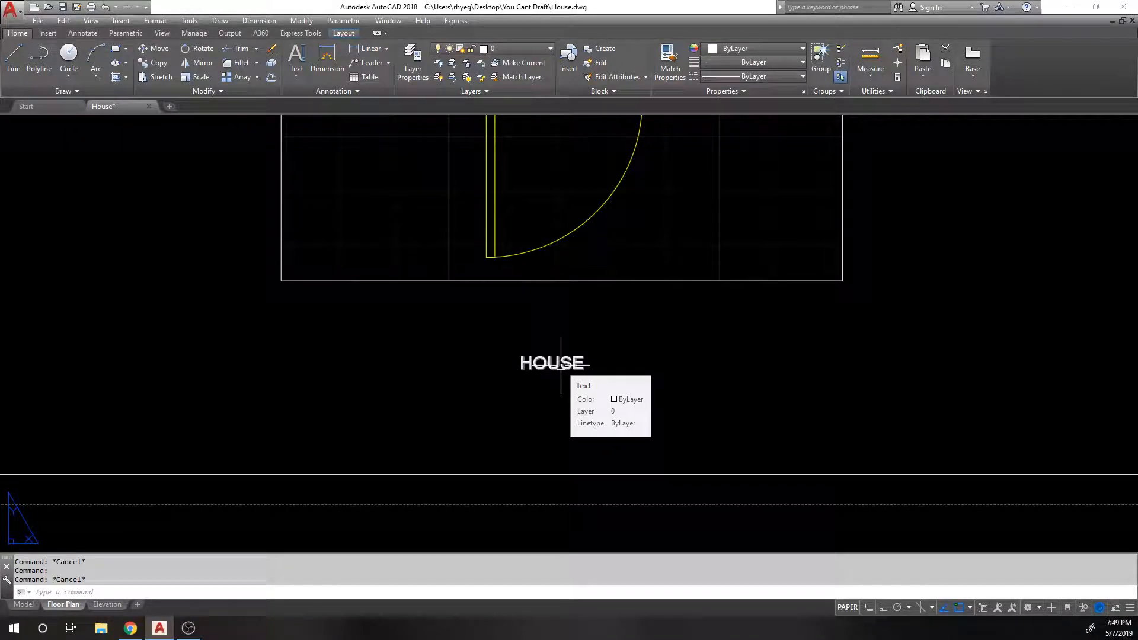
# Step: Open the Text Style dialog with ST, browse the fonts, and close it keeping Arial
pyautogui.write('STY')
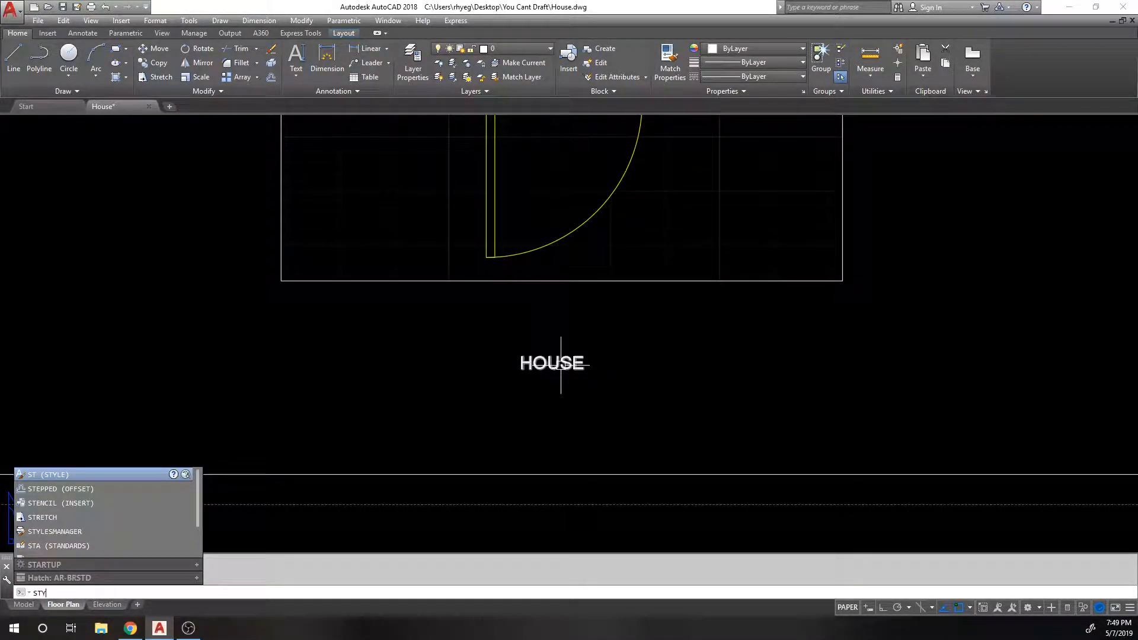
pyautogui.press('Return')
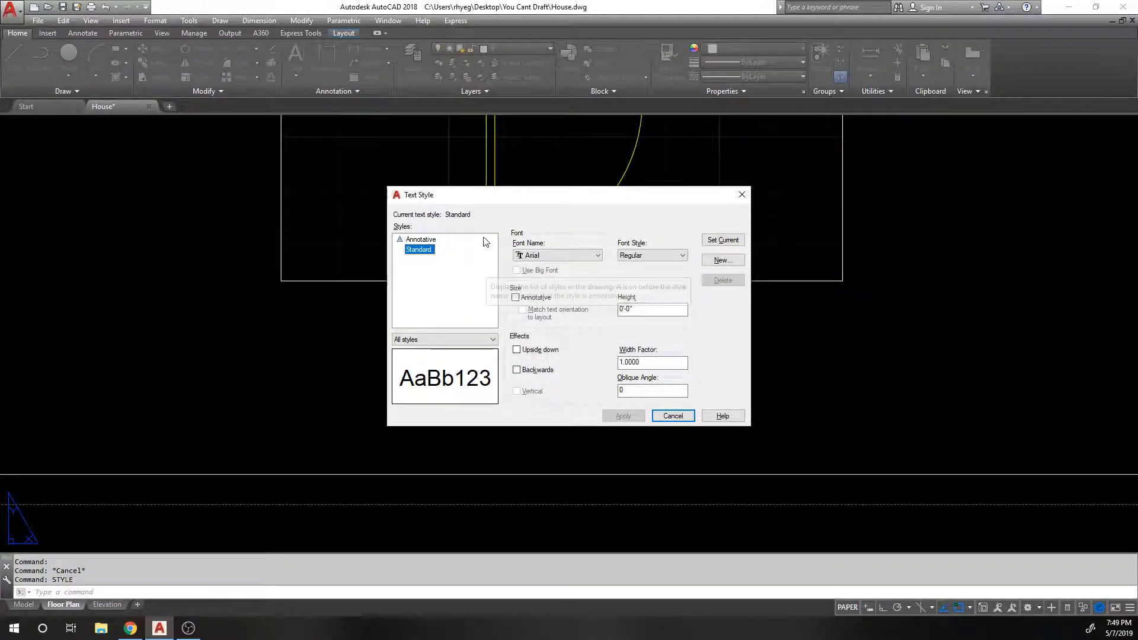
pyautogui.click(427, 273)
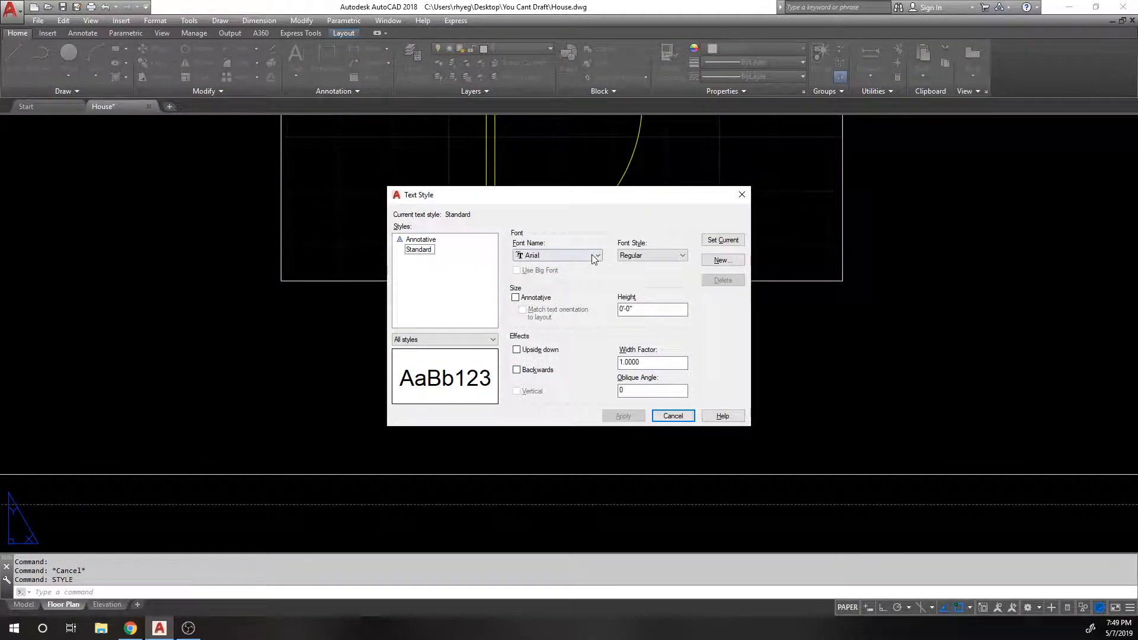
pyautogui.click(574, 257)
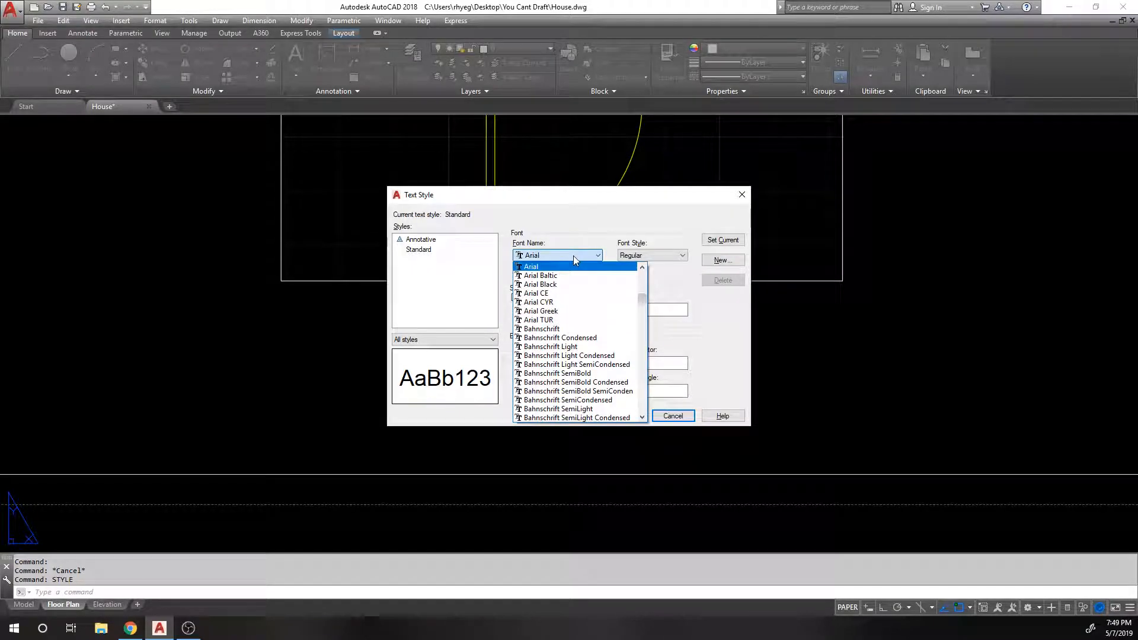
pyautogui.scroll(-4, 635, 313)
pyautogui.scroll(10, 635, 313)
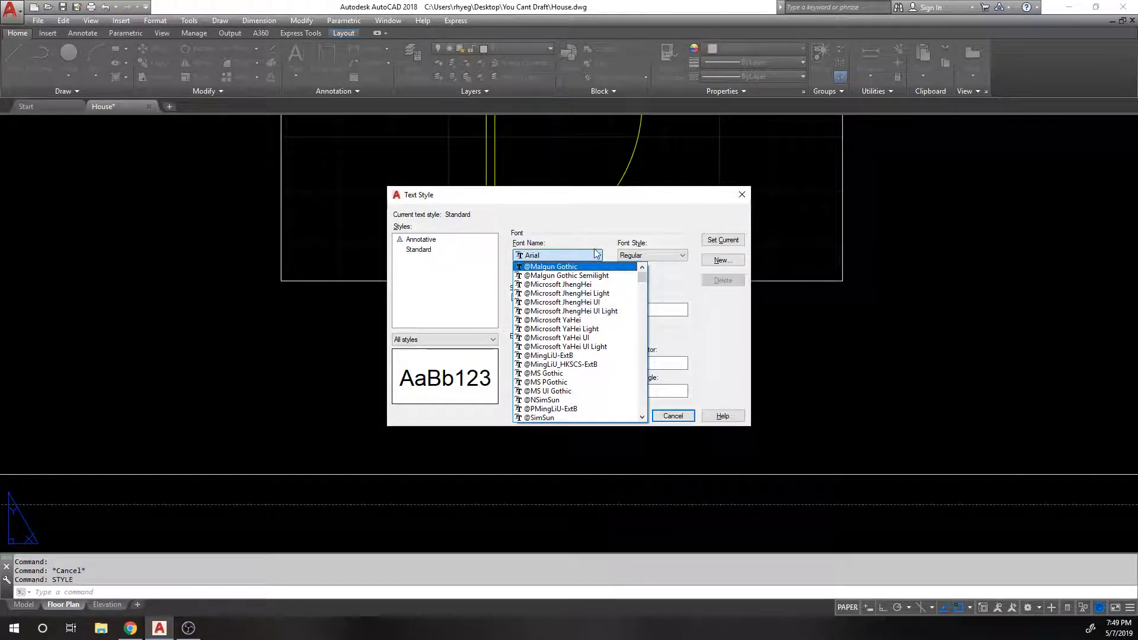
pyautogui.moveTo(644, 278); pyautogui.dragTo(642, 383)
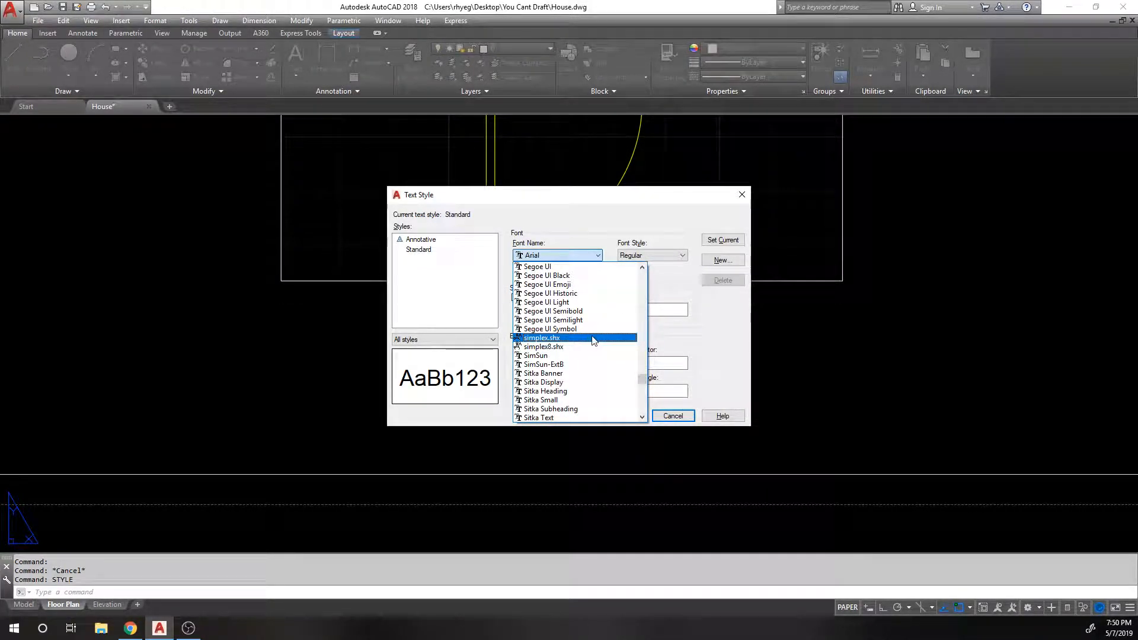
pyautogui.scroll(-1, 590, 291)
pyautogui.scroll(6, 588, 290)
pyautogui.click(586, 214)
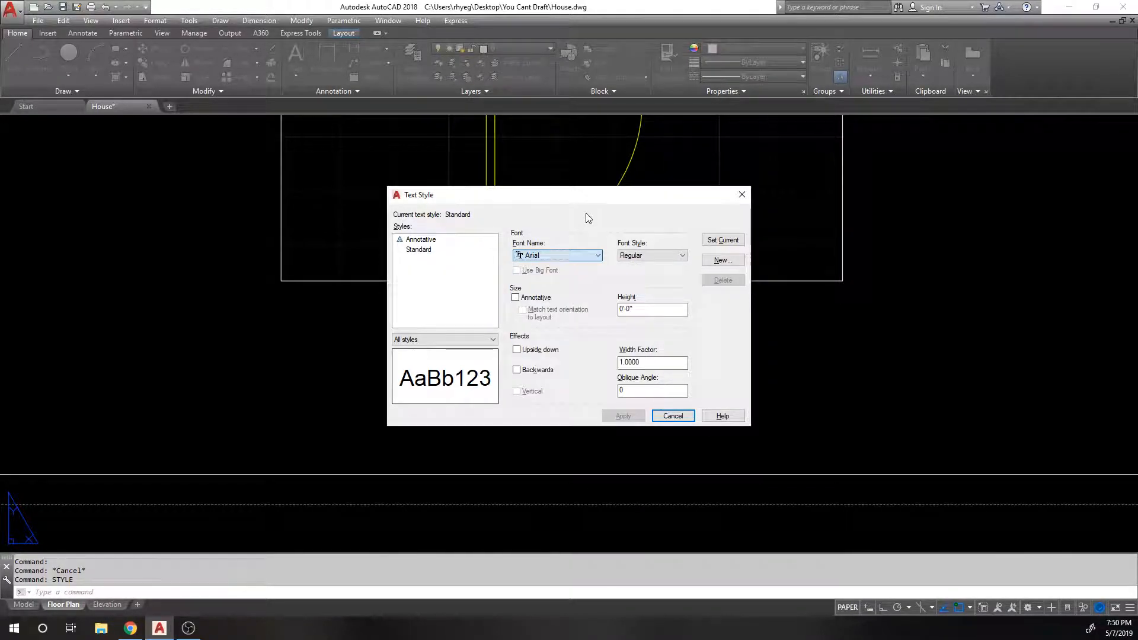
pyautogui.click(659, 415)
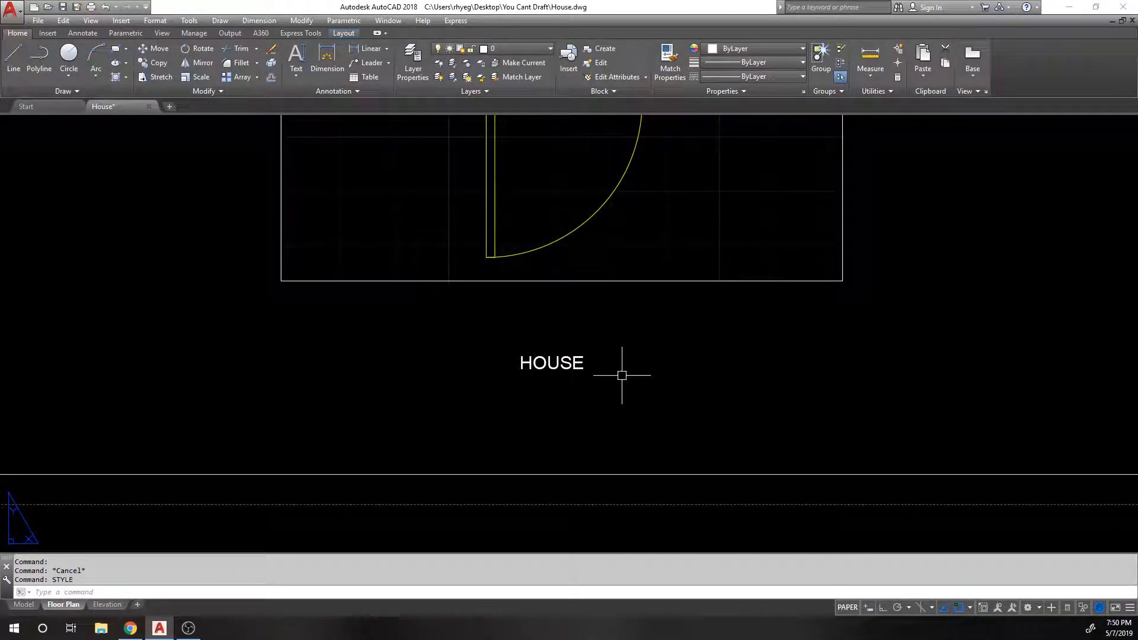
# Step: Select the HOUSE title and pan across the layout to review its placement
pyautogui.click(558, 362)
pyautogui.scroll(-1, 477, 338)
pyautogui.scroll(1, 478, 338)
pyautogui.scroll(-2, 492, 361)
pyautogui.moveTo(461, 371); pyautogui.dragTo(571, 400, button='middle')
pyautogui.moveTo(335, 311)
pyautogui.mouseDown(button='middle')
pyautogui.moveTo(877, 341)
pyautogui.moveTo(332, 237)
pyautogui.mouseUp(button='middle')
pyautogui.scroll(4, 610, 313)
pyautogui.scroll(-2, 470, 251)
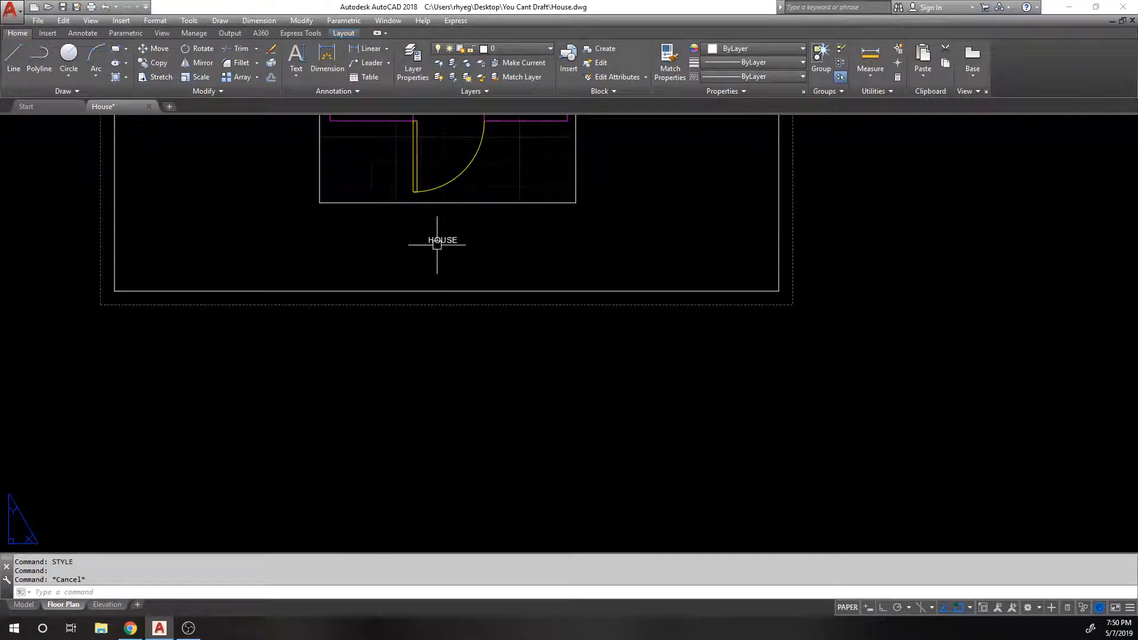
# Step: Add single-line text LINE 1, LINE 2 and LINE 3 stacked below the border at default height
pyautogui.click(293, 76)
pyautogui.click(308, 126)
pyautogui.click(334, 372)
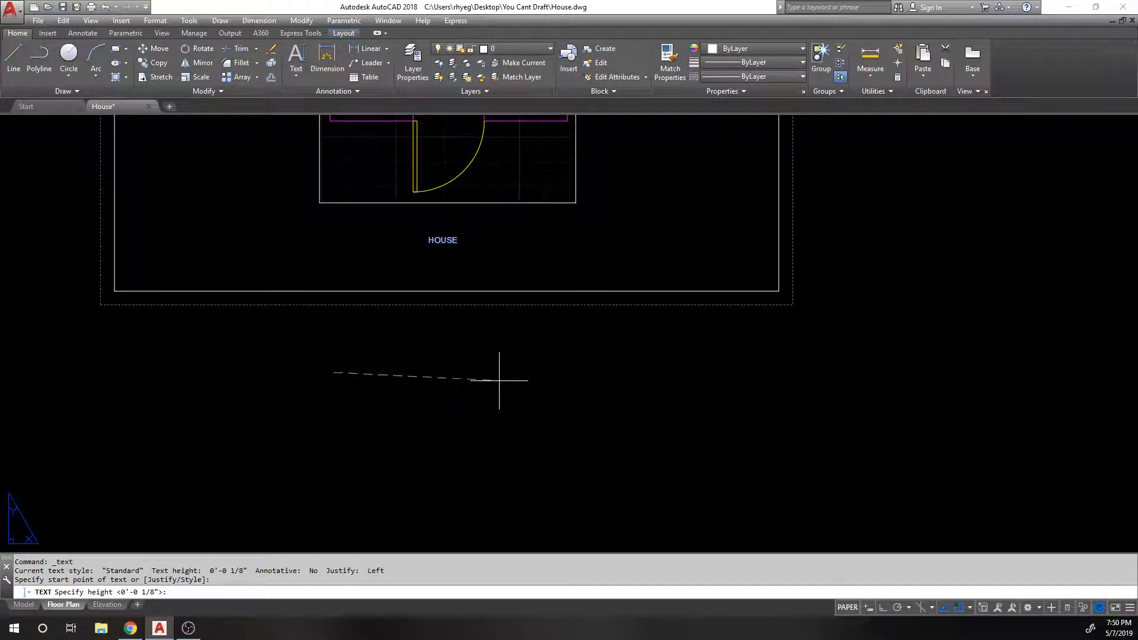
pyautogui.press('Return')
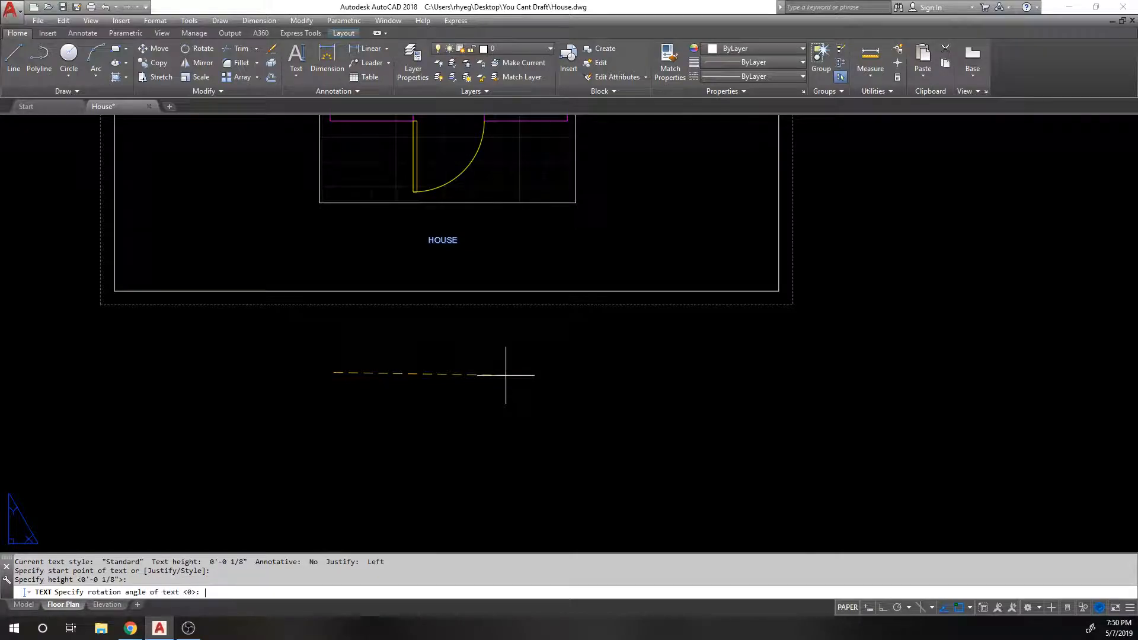
pyautogui.press('Return')
pyautogui.write('LINE 1')
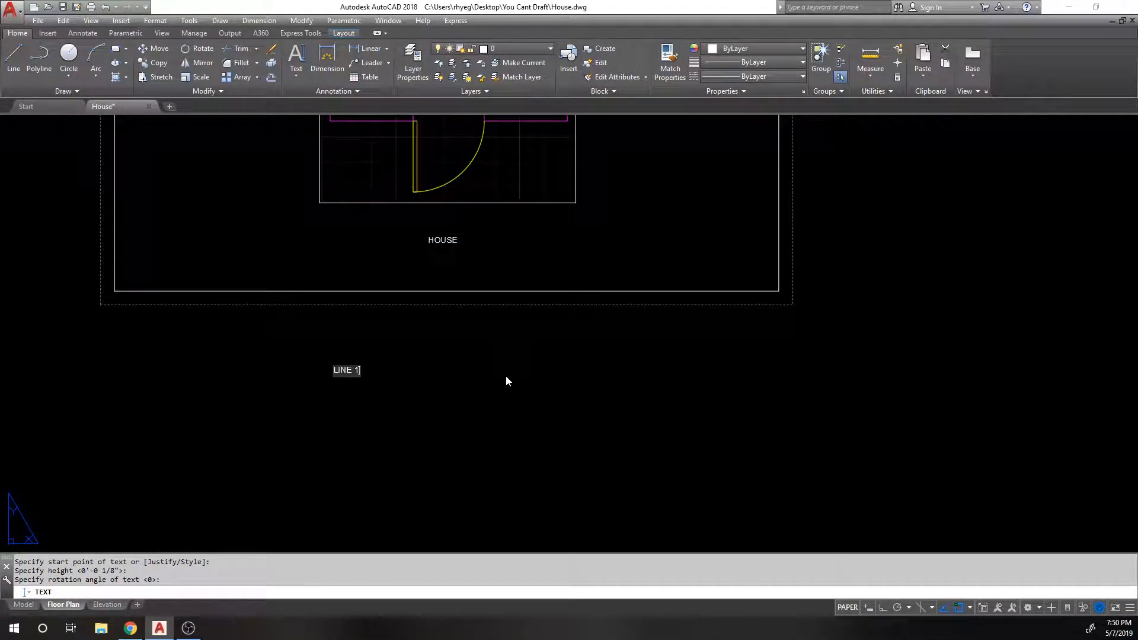
pyautogui.press('Return')
pyautogui.write('LINE 2')
pyautogui.press('Return')
pyautogui.write('LINE 3')
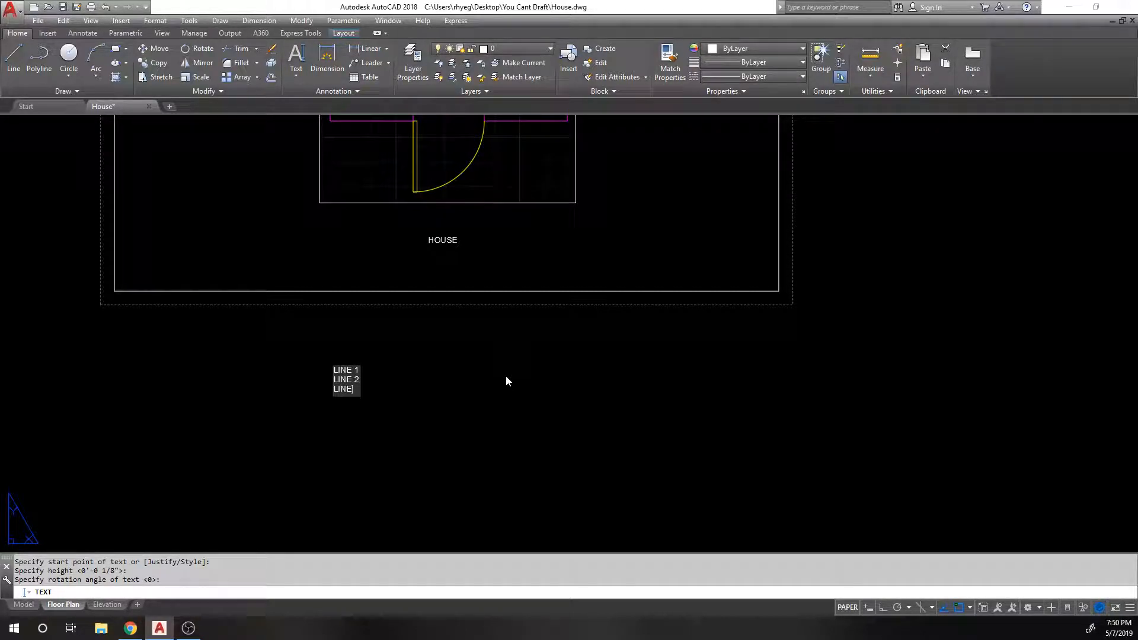
pyautogui.press('Return')
pyautogui.press('Return')
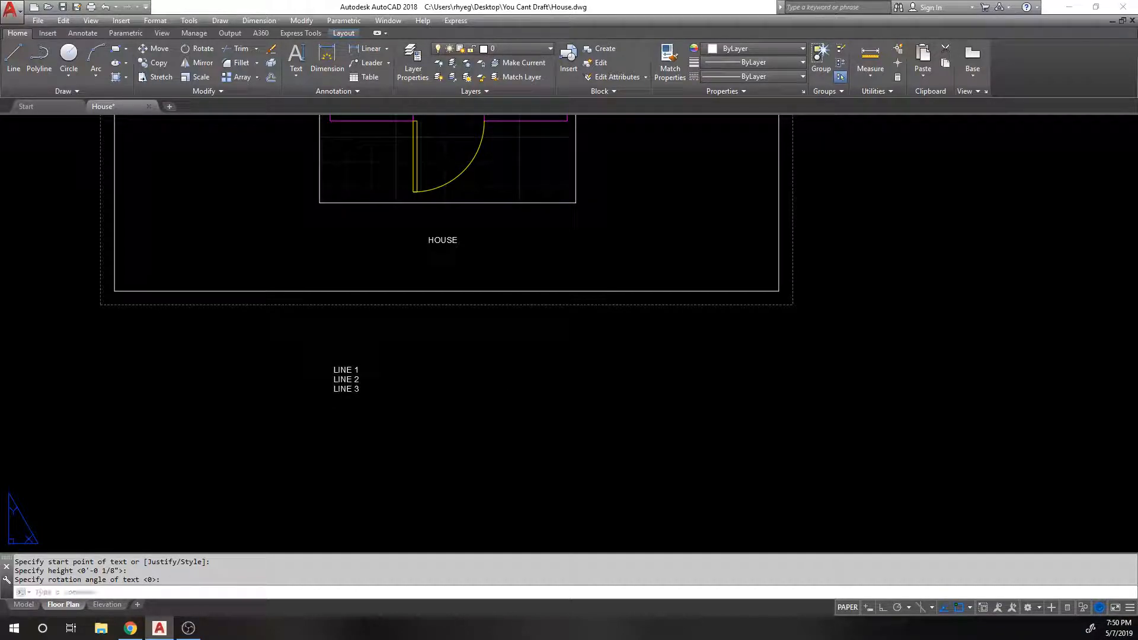
pyautogui.scroll(2, 356, 391)
pyautogui.click(376, 356)
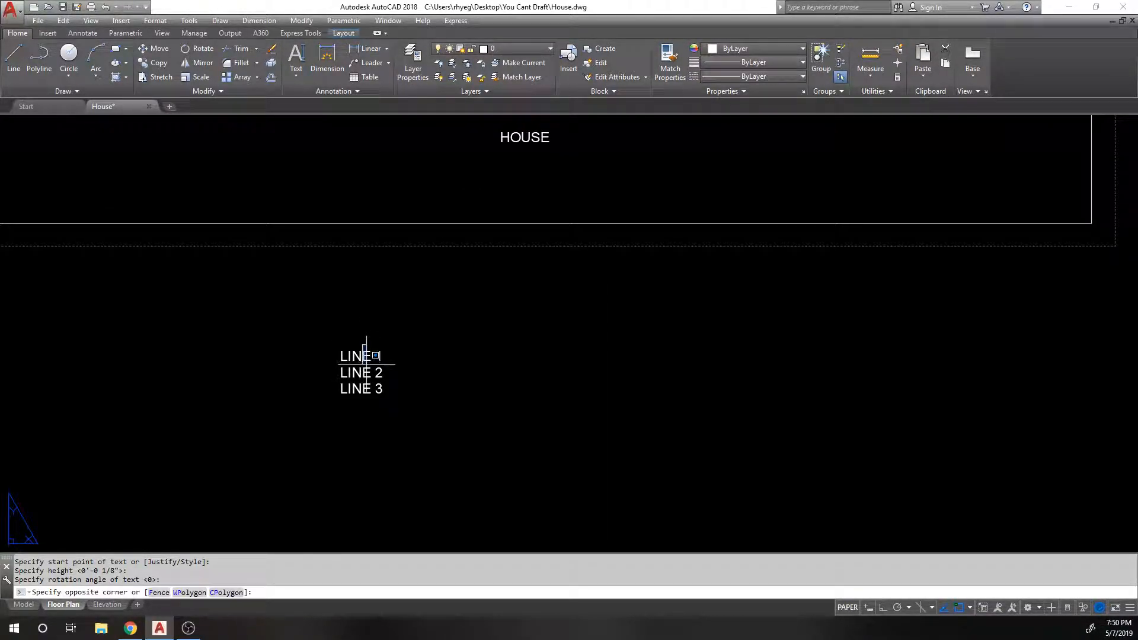
pyautogui.click(351, 370)
pyautogui.click(354, 389)
pyautogui.press('Escape')
pyautogui.click(430, 407)
pyautogui.click(352, 321)
pyautogui.press('Escape')
pyautogui.click(383, 345)
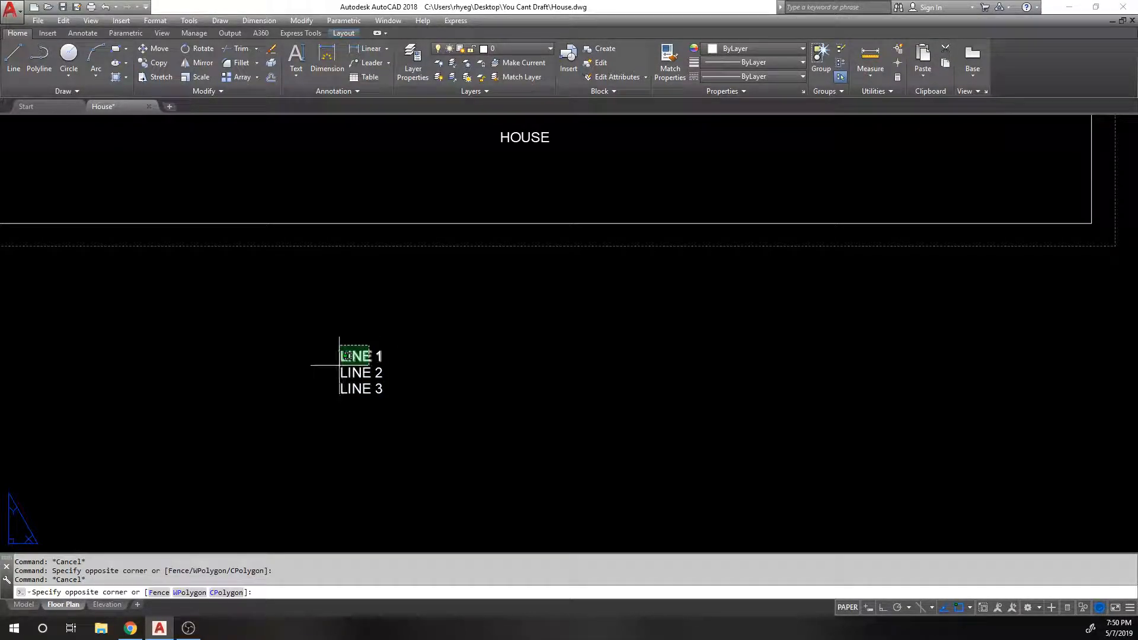
pyautogui.press('Escape')
pyautogui.doubleClick(355, 356)
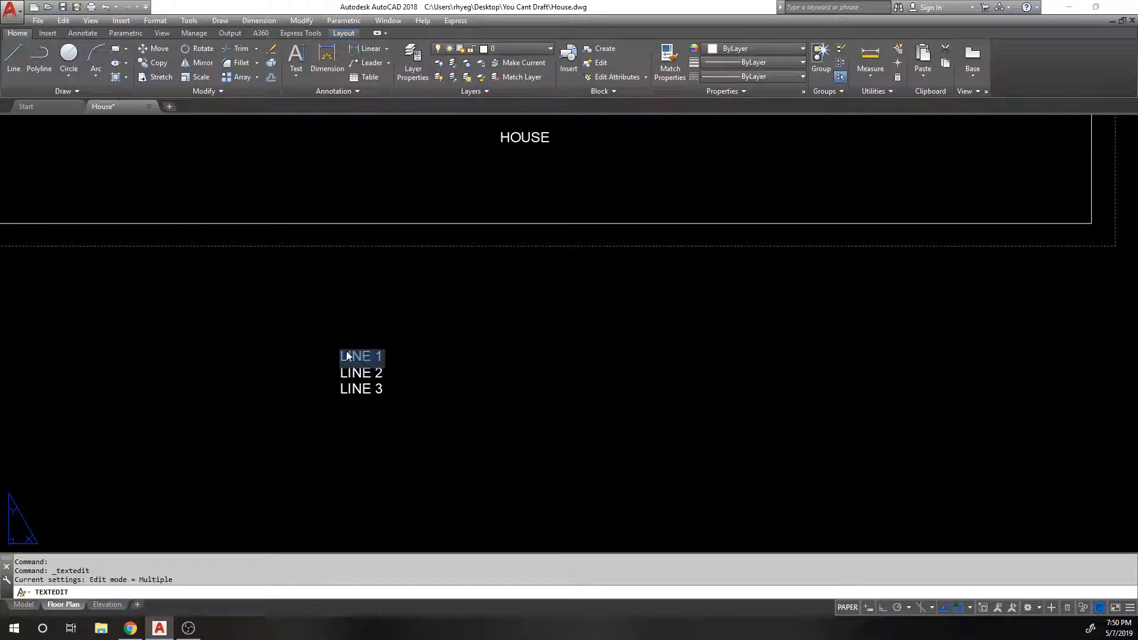
pyautogui.press('Escape')
pyautogui.press('Escape')
pyautogui.doubleClick(360, 355)
pyautogui.press('Right')
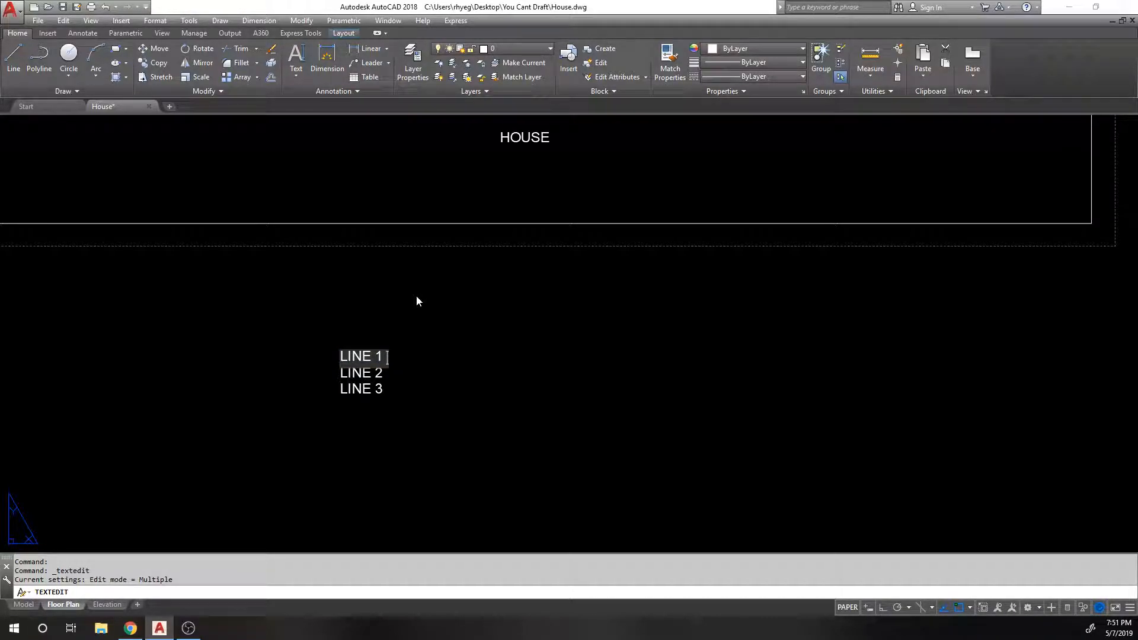
pyautogui.write('\\U+2104')
pyautogui.press('BackSpace')
pyautogui.write('%%c')
pyautogui.press('BackSpace')
pyautogui.write('L')
pyautogui.press('BackSpace')
pyautogui.write('%%c')
pyautogui.press('BackSpace')
pyautogui.write('%%c')
pyautogui.press('BackSpace')
pyautogui.write('%%d')
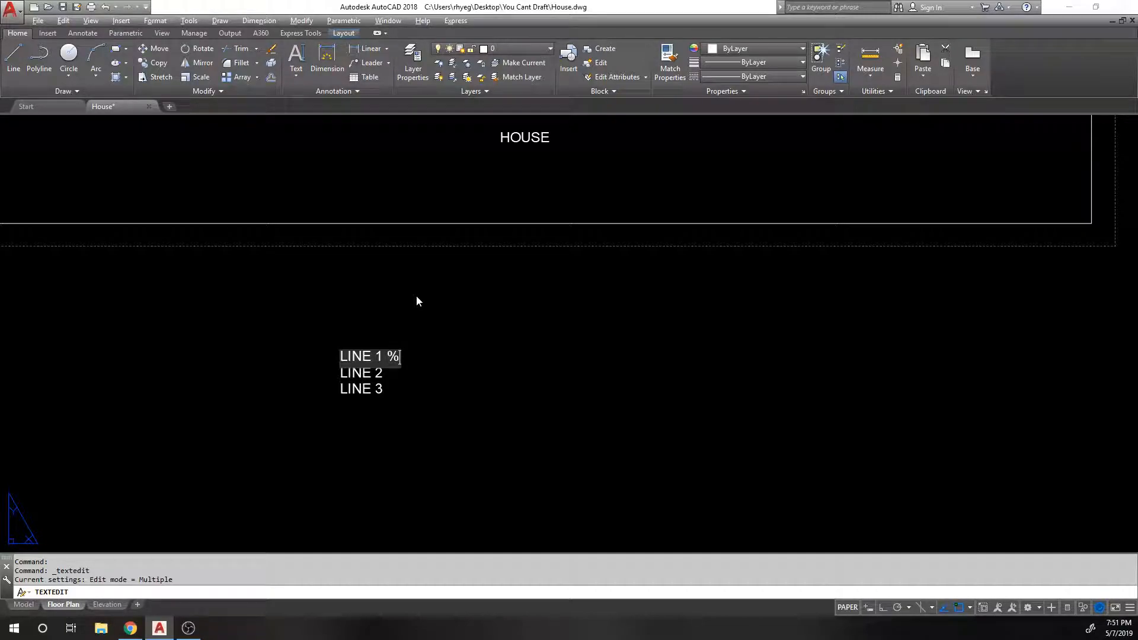
pyautogui.press('BackSpace')
pyautogui.write('%%')
pyautogui.press('BackSpace')
pyautogui.press('BackSpace')
pyautogui.press('BackSpace')
pyautogui.click(417, 296)
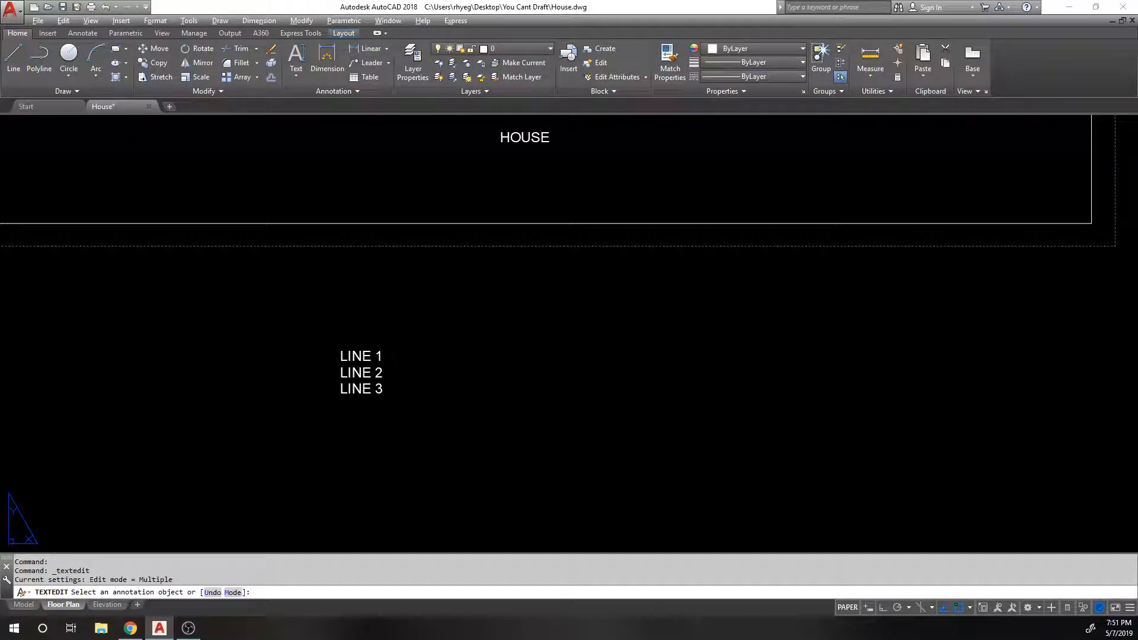
pyautogui.scroll(-2, 415, 219)
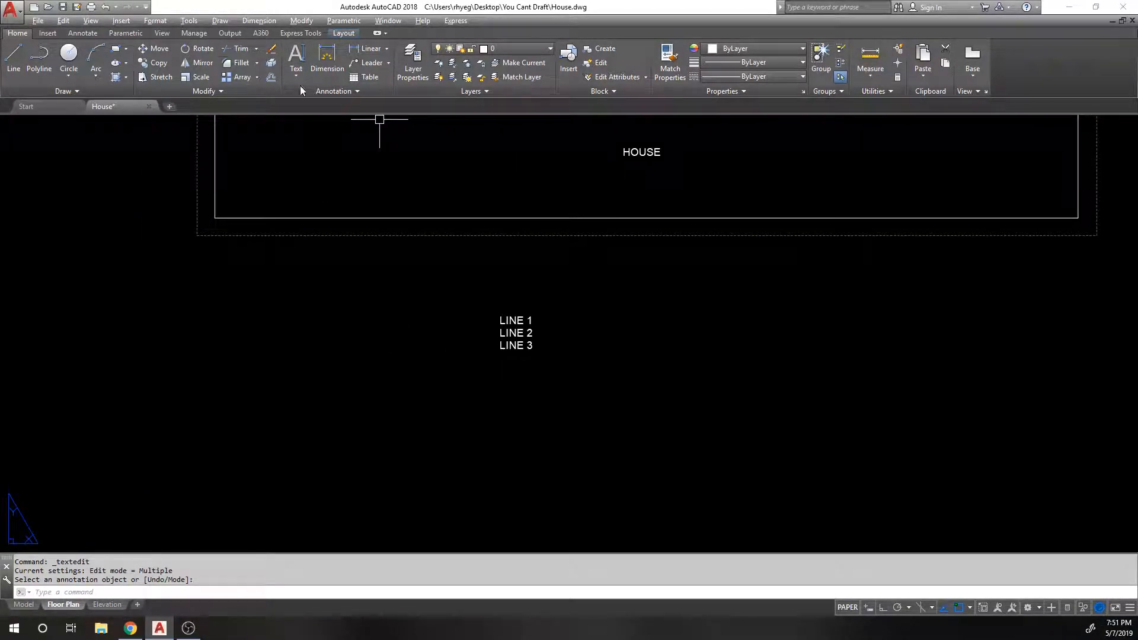
# Step: Start single-line text, pan back to the HOUSE frame, then cancel the command
pyautogui.click(296, 55)
pyautogui.moveTo(254, 255); pyautogui.dragTo(558, 141, button='middle')
pyautogui.click(318, 189)
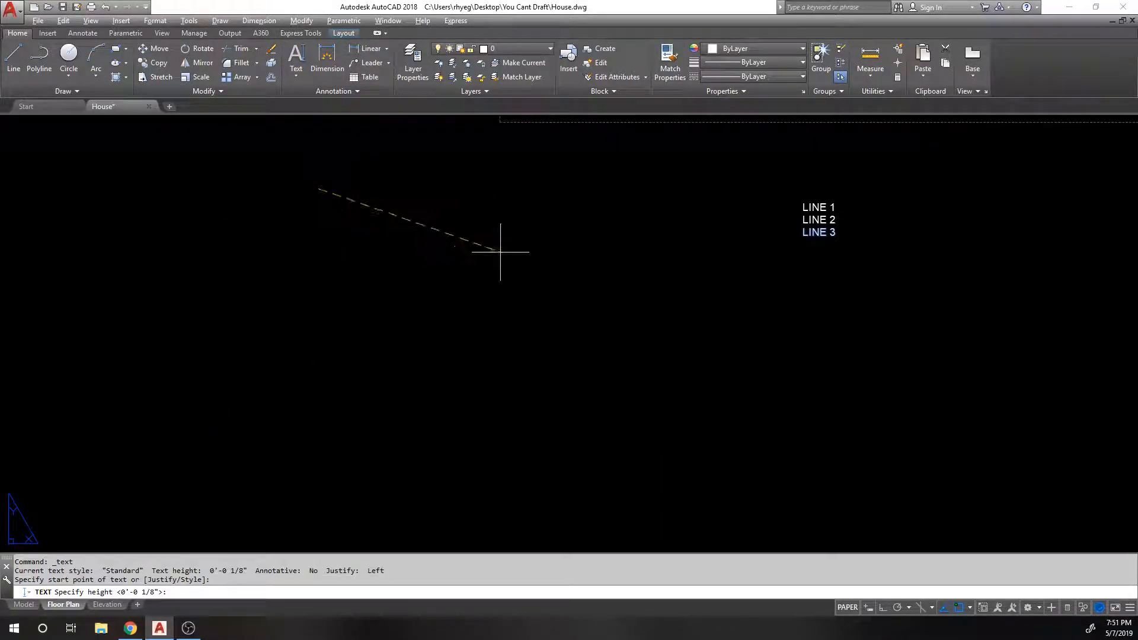
pyautogui.moveTo(482, 246); pyautogui.dragTo(420, 330, button='middle')
pyautogui.press('Escape')
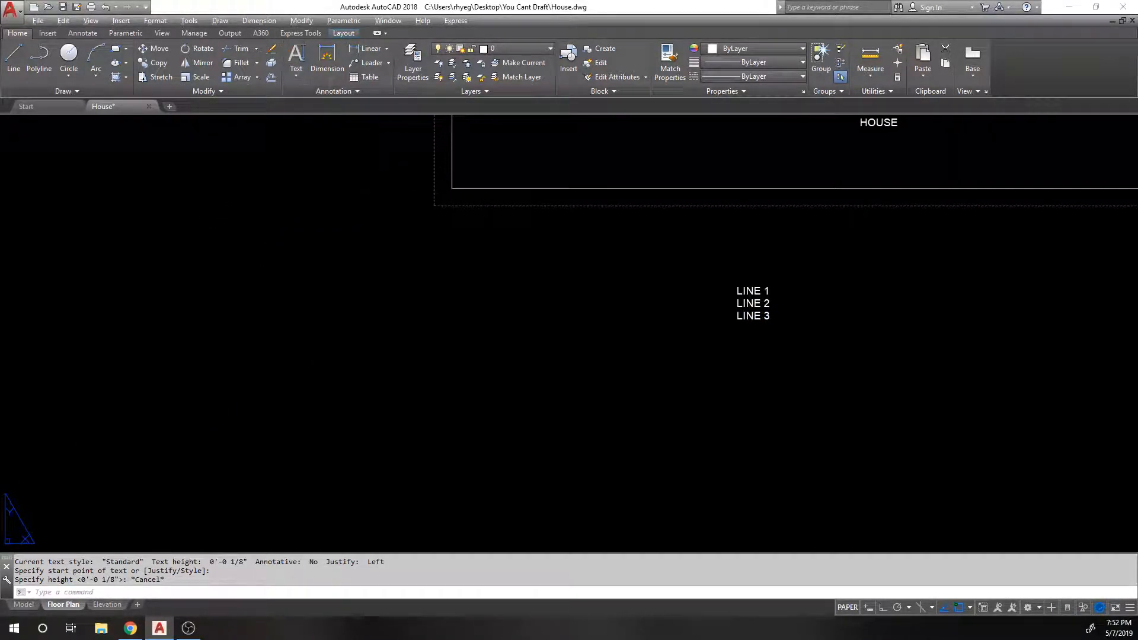
pyautogui.moveTo(471, 182); pyautogui.dragTo(434, 188, button='middle')
# Step: Draw a Multiline Text box from left of the LINE text down to the right
pyautogui.click(298, 72)
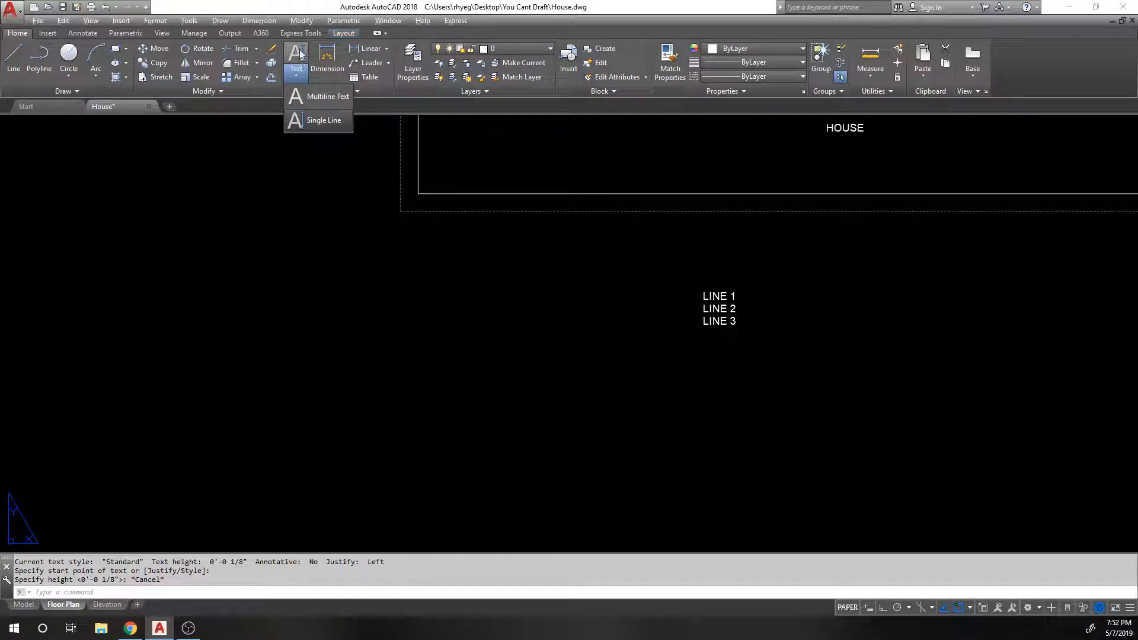
pyautogui.click(315, 95)
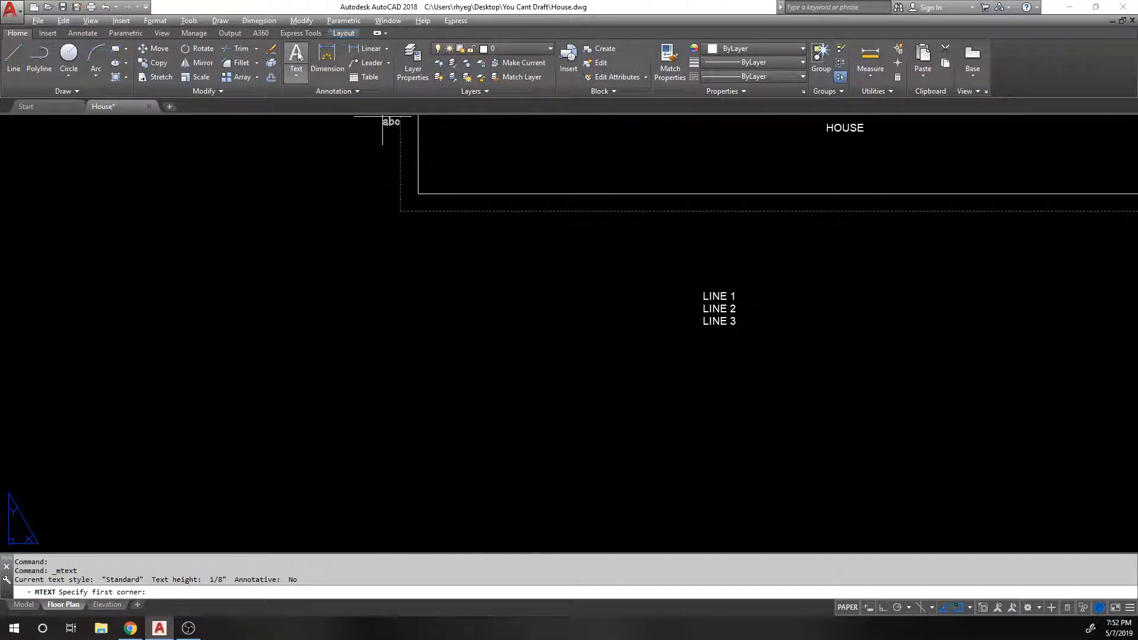
pyautogui.click(189, 257)
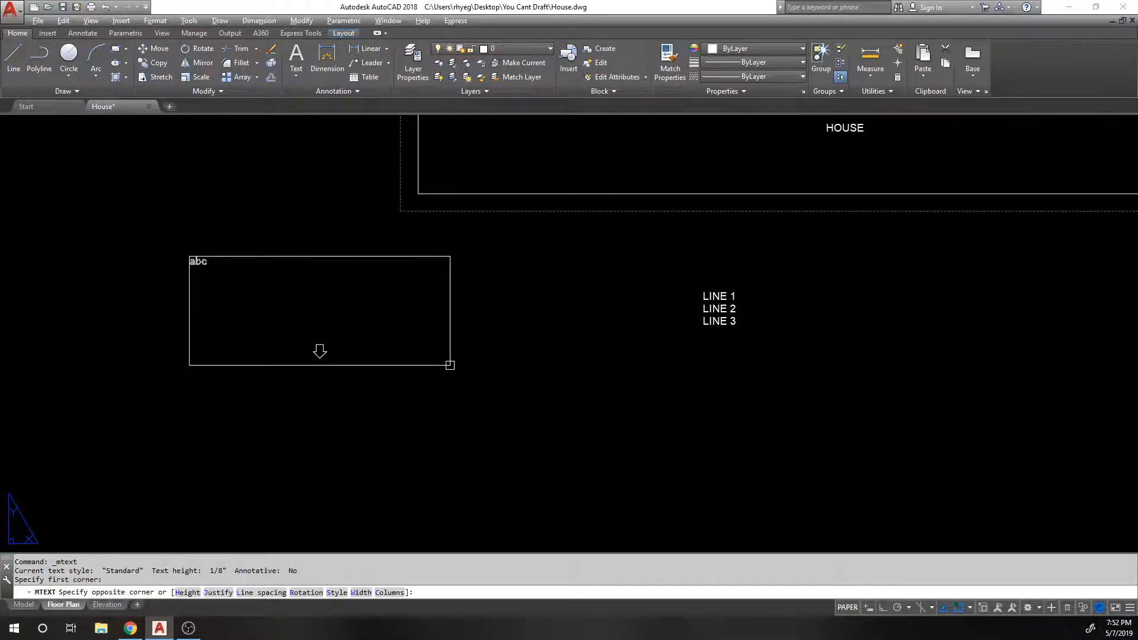
pyautogui.click(474, 356)
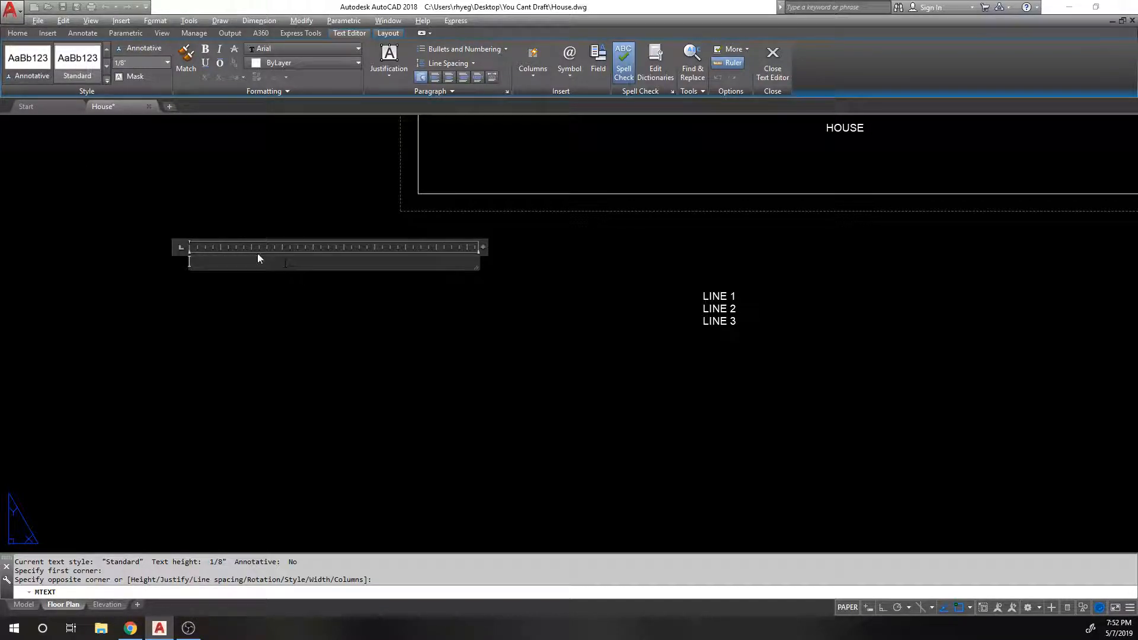
# Step: Set the multiline text height to 3/16 and dismiss the Background Mask dialog unchanged
pyautogui.click(139, 64)
pyautogui.write('3/16')
pyautogui.press('Return')
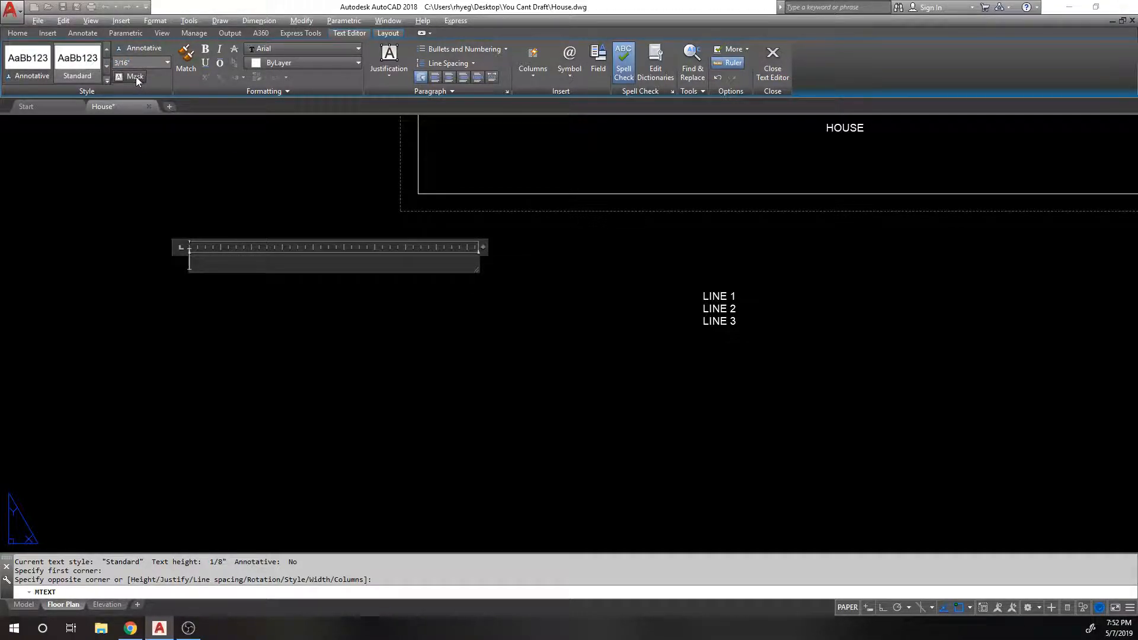
pyautogui.click(135, 77)
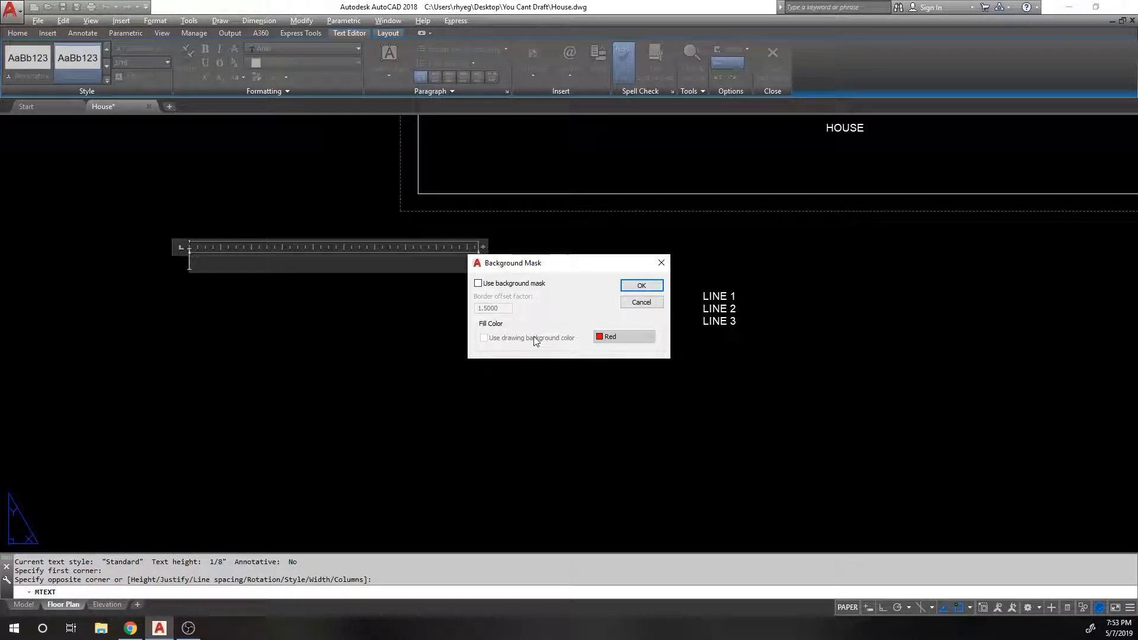
pyautogui.click(637, 302)
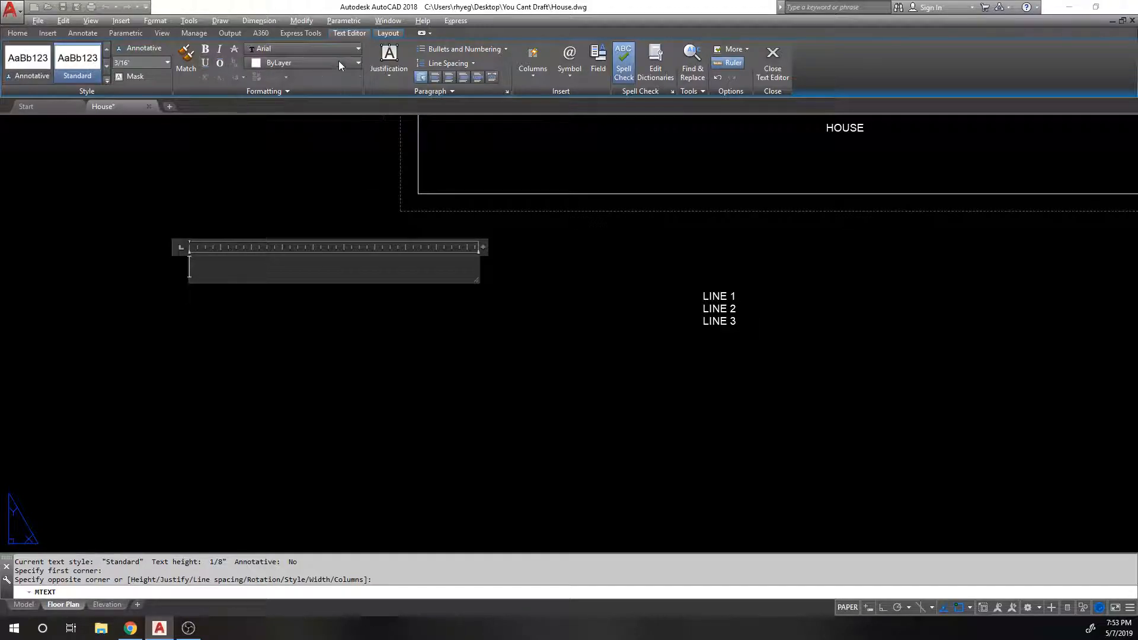
# Step: Browse the justification, line spacing and bullets options without changing anything
pyautogui.click(393, 76)
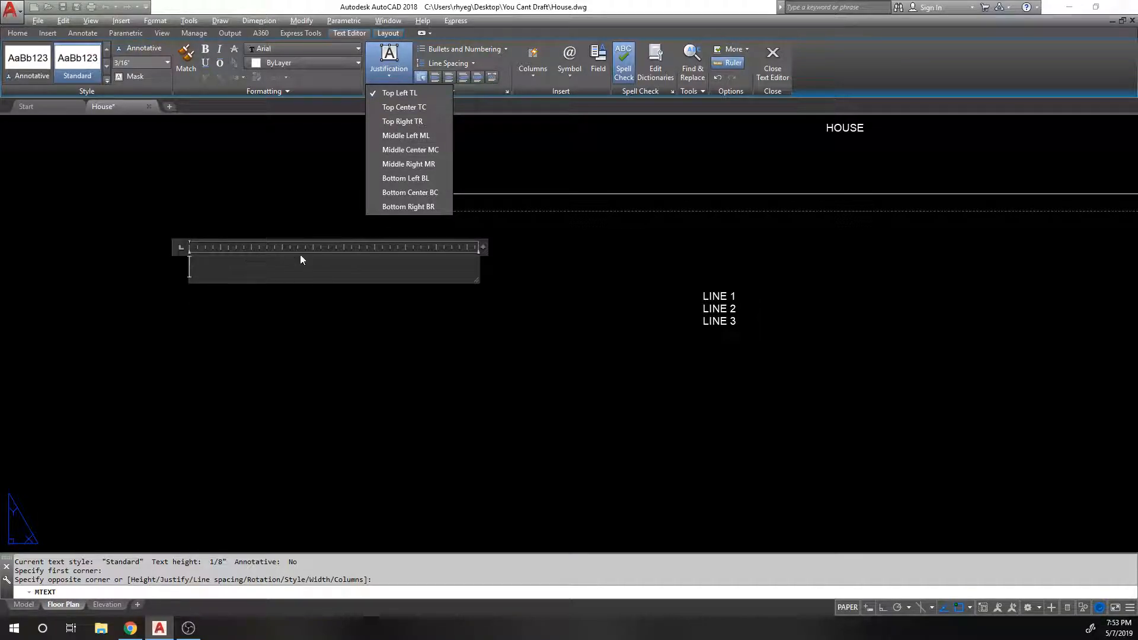
pyautogui.click(523, 37)
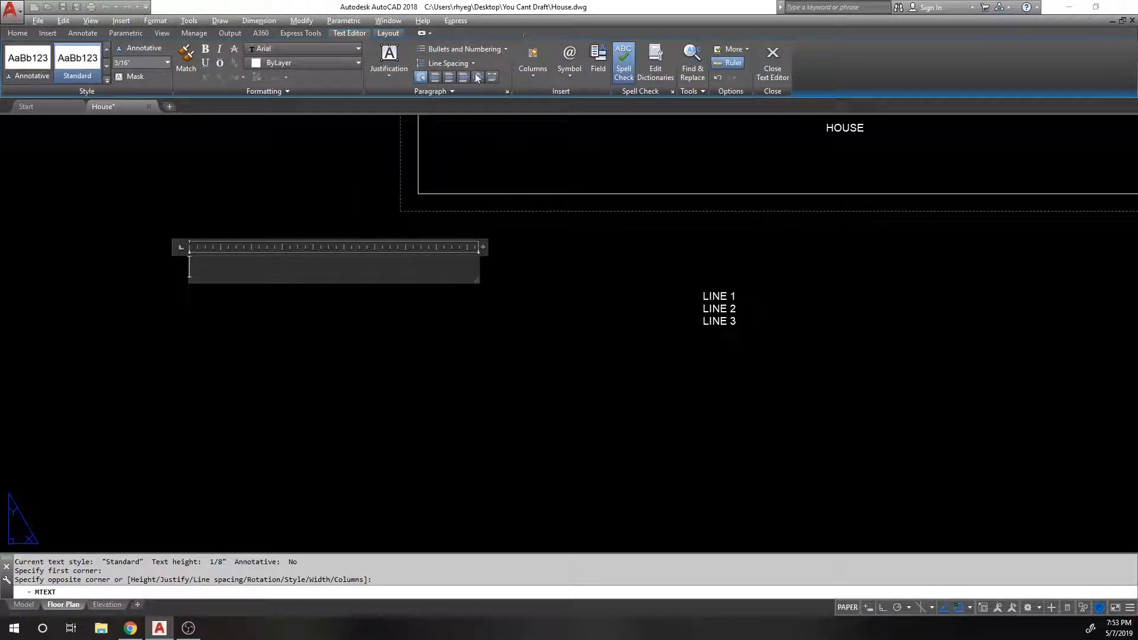
pyautogui.click(468, 62)
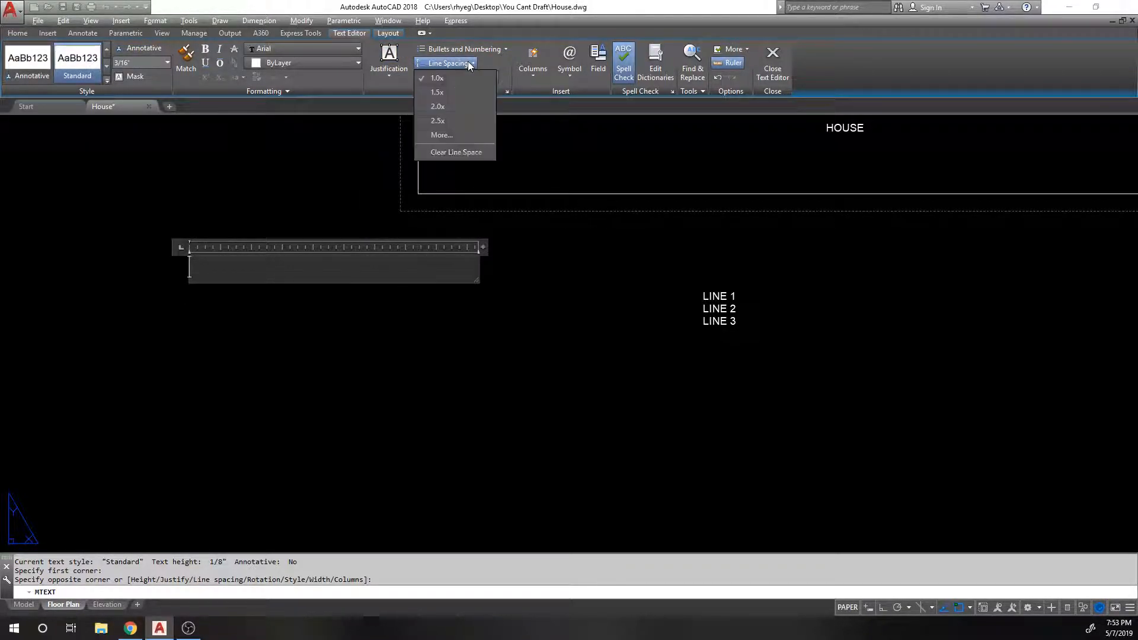
pyautogui.click(473, 51)
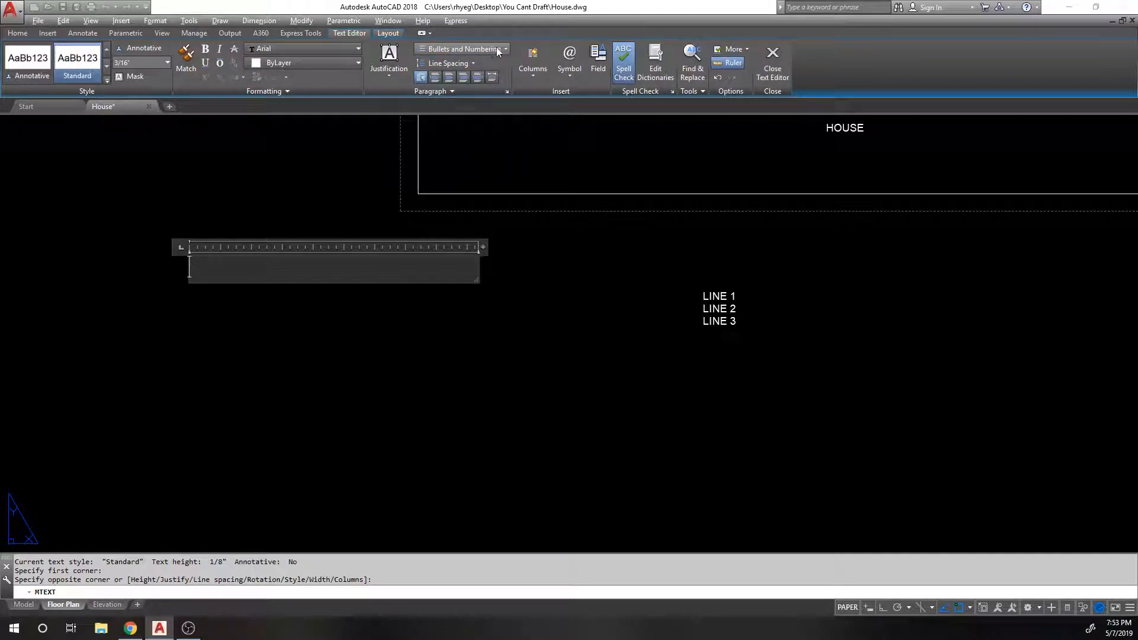
pyautogui.click(497, 49)
pyautogui.click(474, 45)
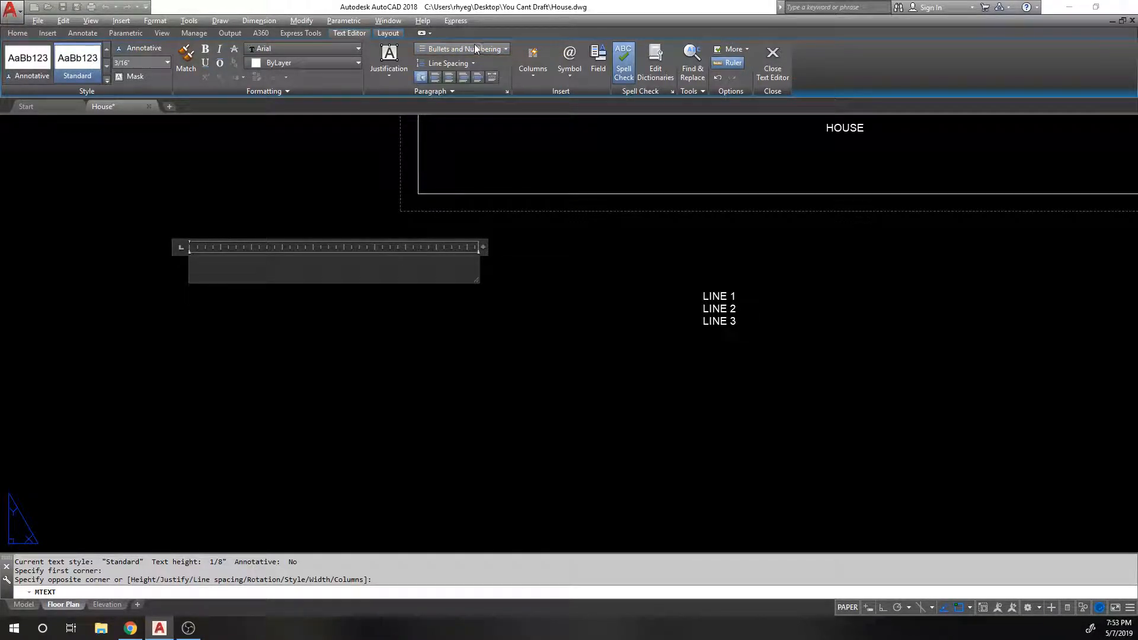
# Step: Insert and delete a Center Line symbol, then set the text to No Columns
pyautogui.click(570, 80)
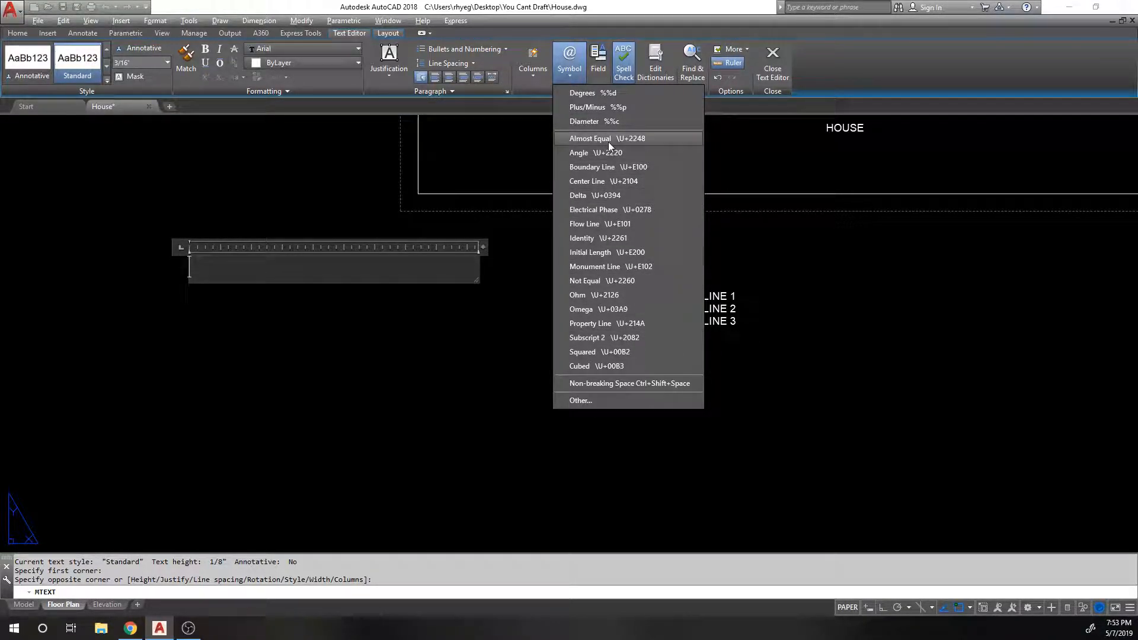
pyautogui.click(604, 181)
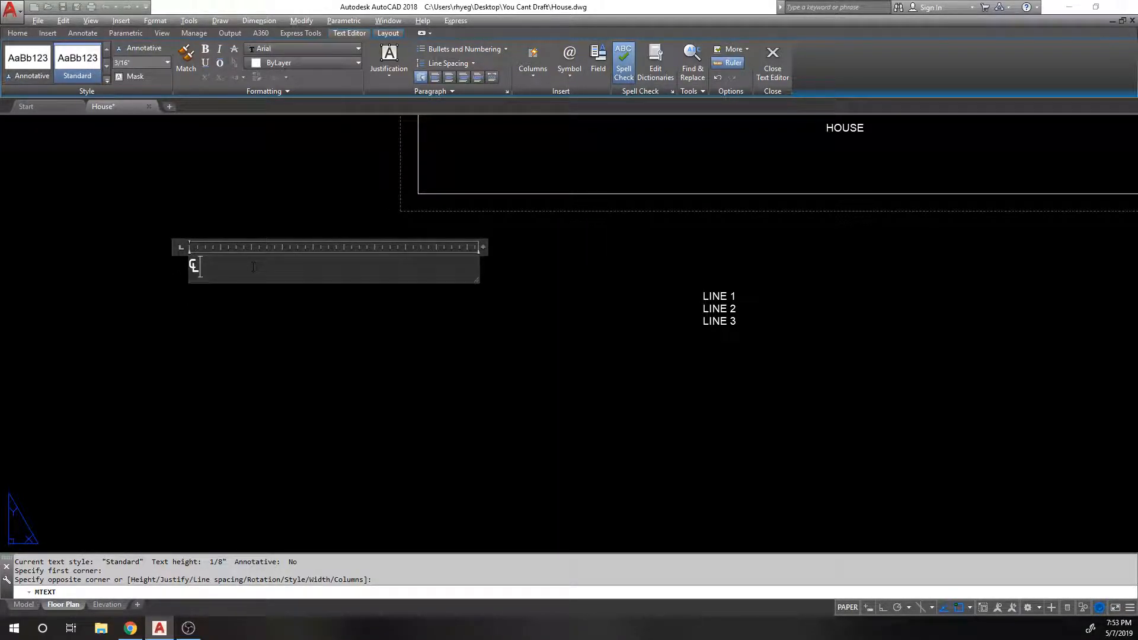
pyautogui.press('BackSpace')
pyautogui.click(536, 76)
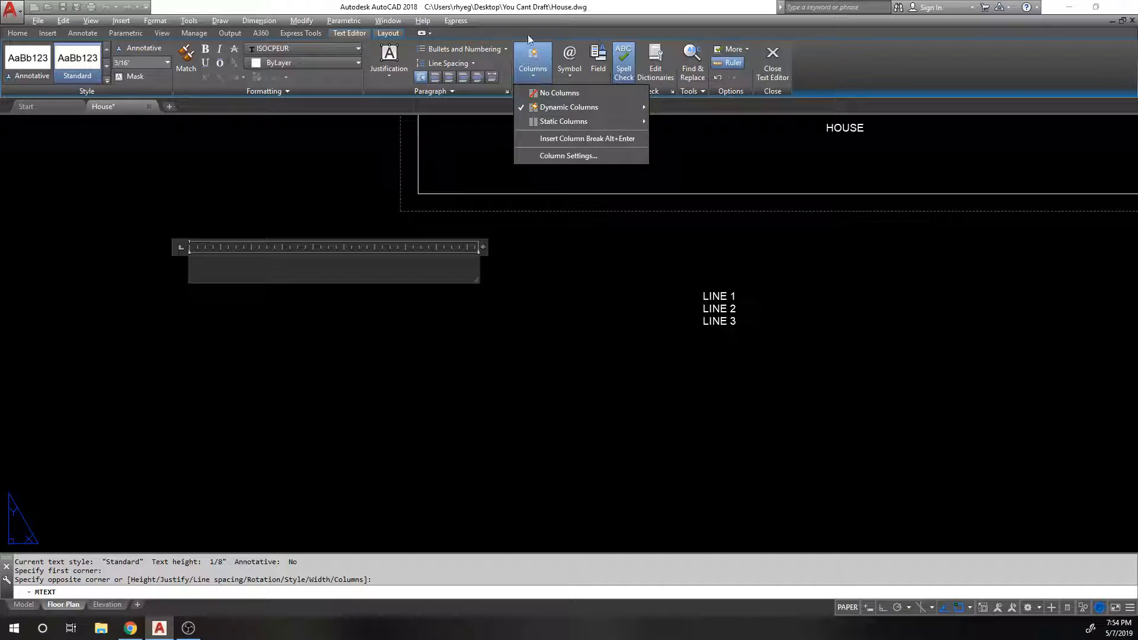
pyautogui.click(555, 93)
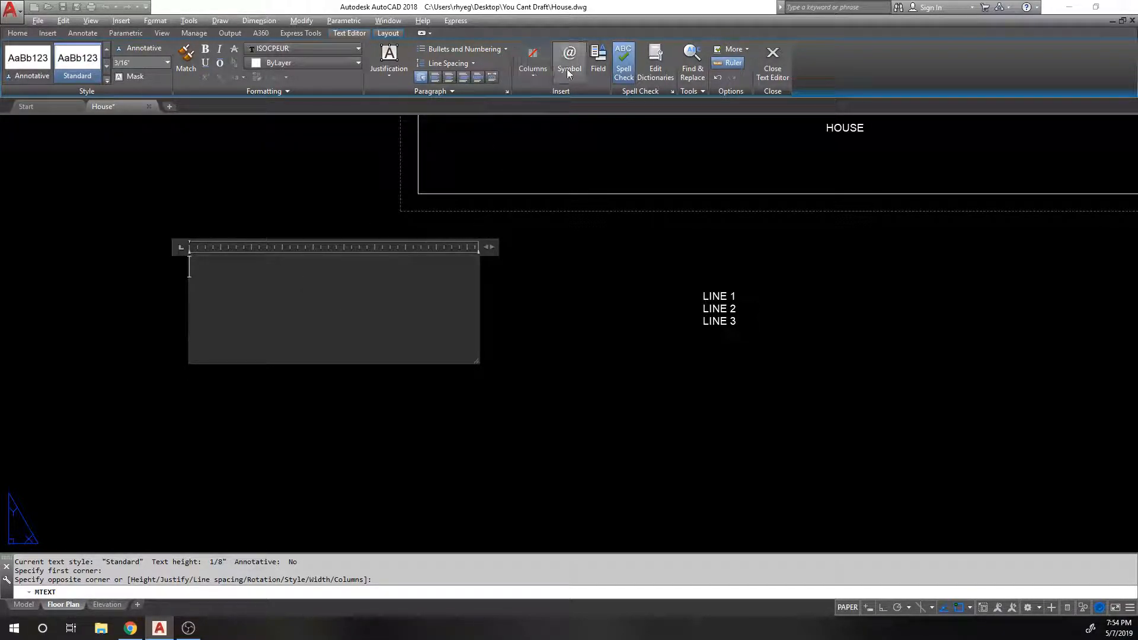
# Step: Dismiss the Field dialog without inserting, then type HOUSE and select it
pyautogui.click(599, 70)
pyautogui.click(450, 309)
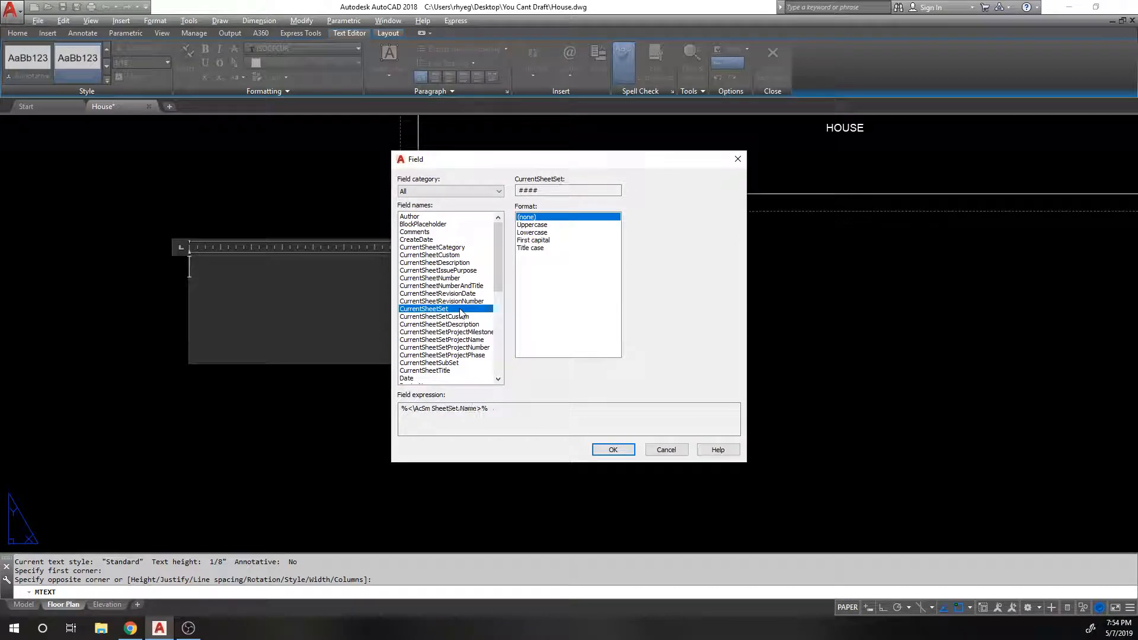
pyautogui.click(666, 450)
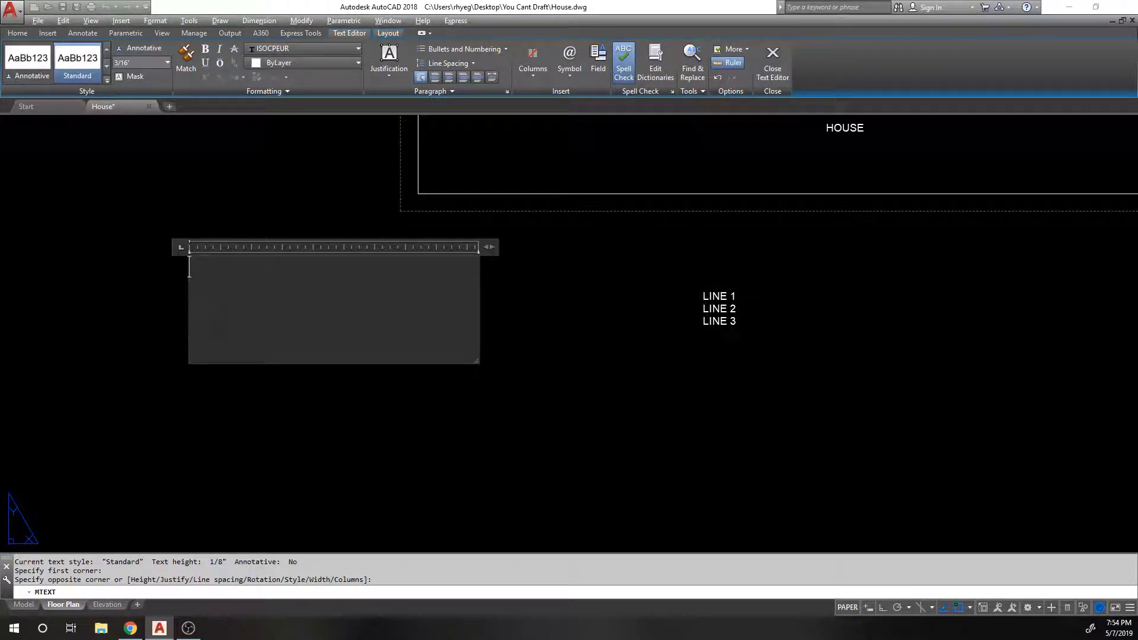
pyautogui.write('HOUSE')
pyautogui.hotkey('ctrl', 'a')
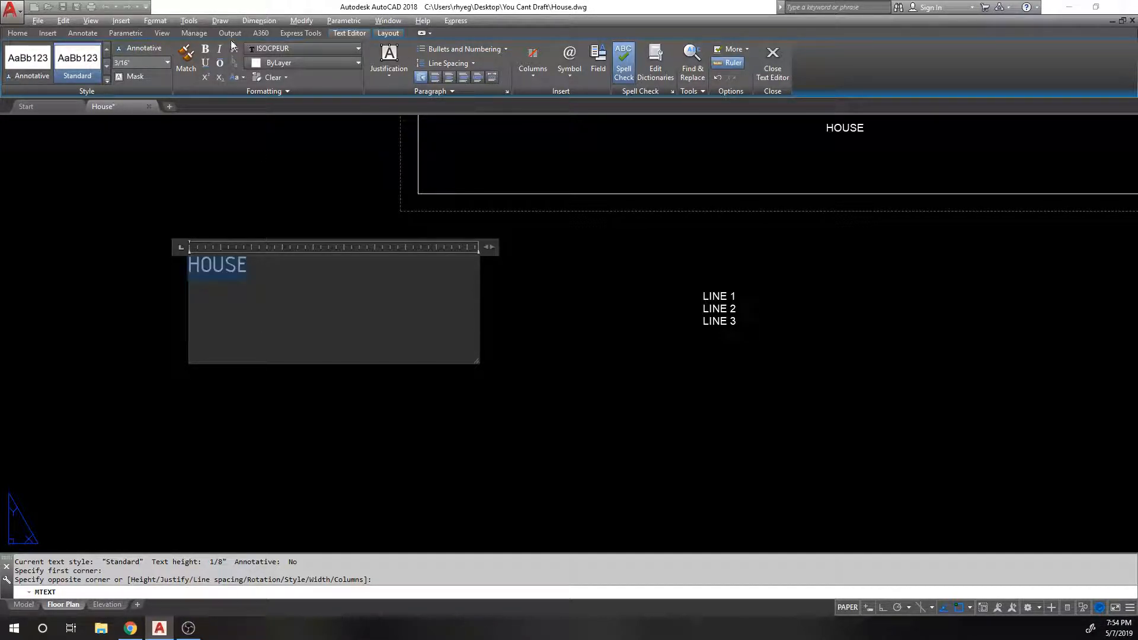
# Step: Change the HOUSE text font to romans
pyautogui.click(299, 48)
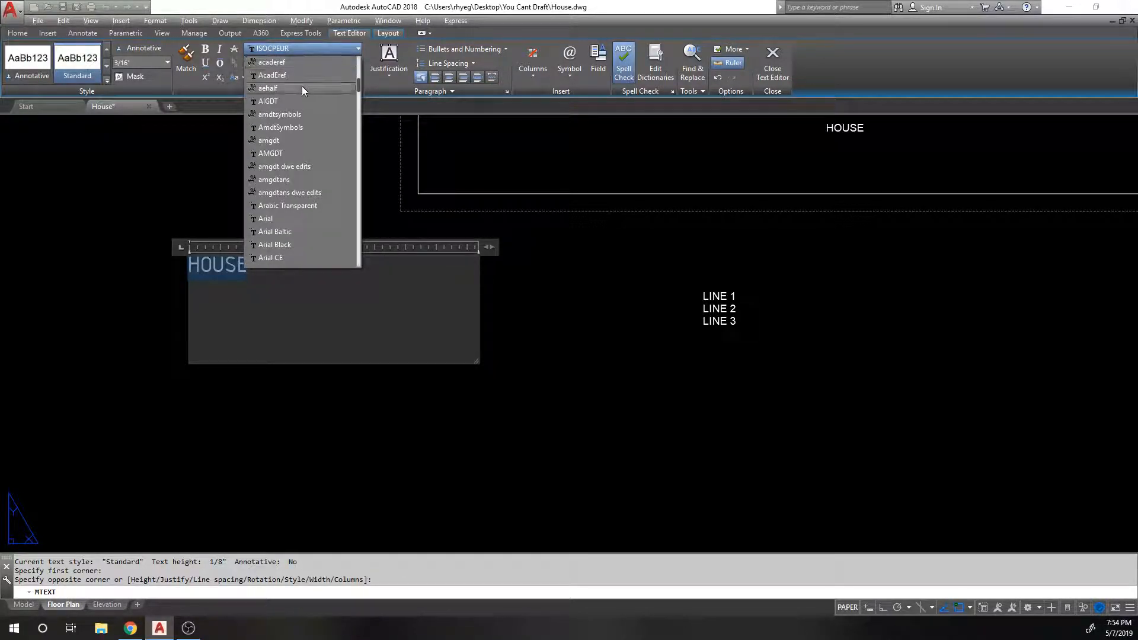
pyautogui.scroll(-20, 308, 155)
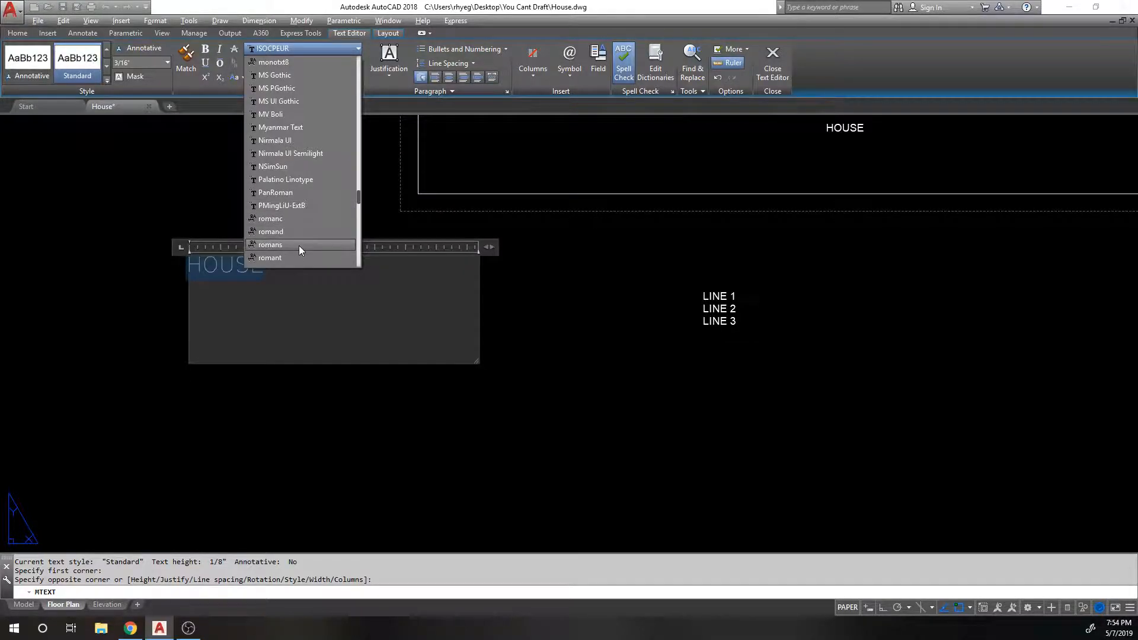
pyautogui.click(299, 245)
pyautogui.click(291, 290)
pyautogui.moveTo(278, 270); pyautogui.dragTo(114, 257)
pyautogui.click(332, 284)
pyautogui.moveTo(299, 267); pyautogui.dragTo(184, 264)
# Step: Give HOUSE a 0.85 width factor and underline it
pyautogui.click(280, 92)
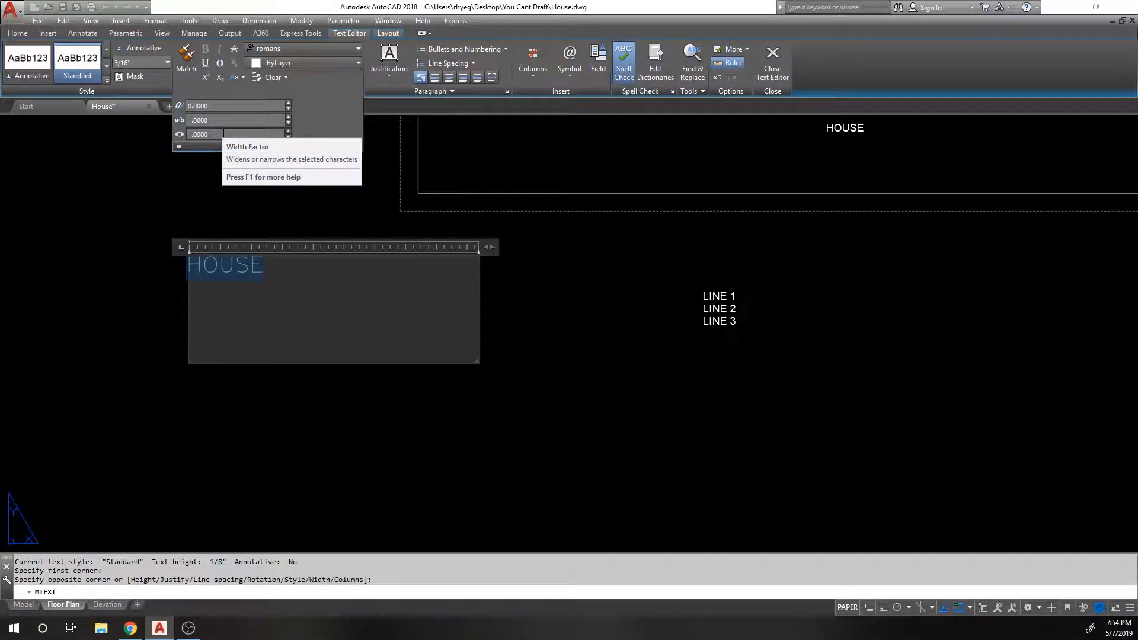
pyautogui.moveTo(221, 134); pyautogui.dragTo(158, 129)
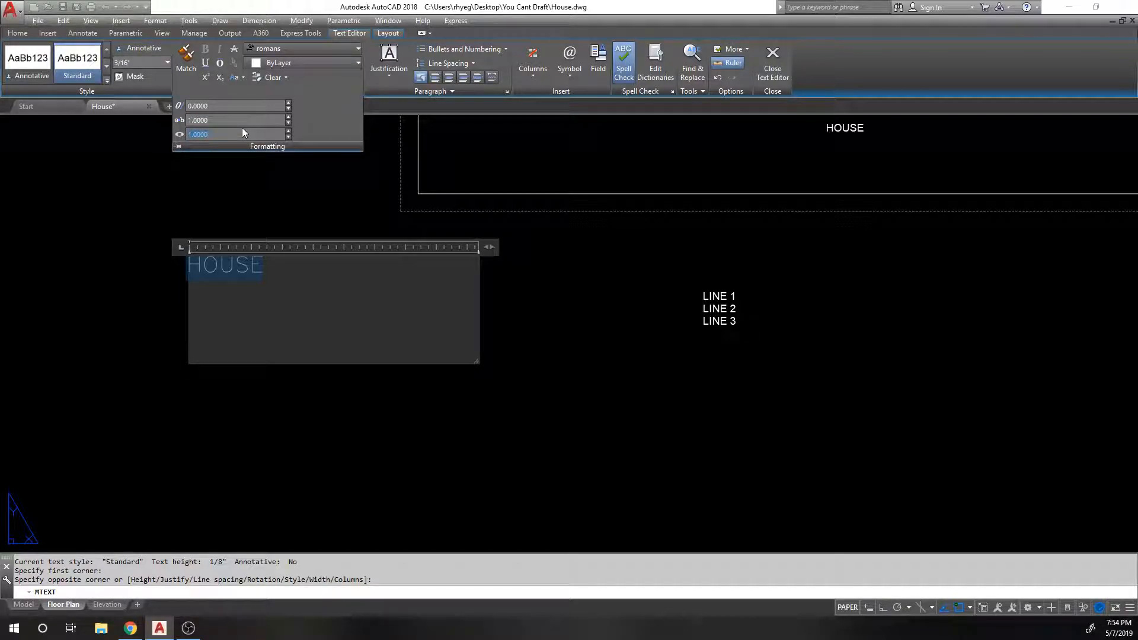
pyautogui.write('.85')
pyautogui.press('Return')
pyautogui.moveTo(276, 266); pyautogui.dragTo(180, 265)
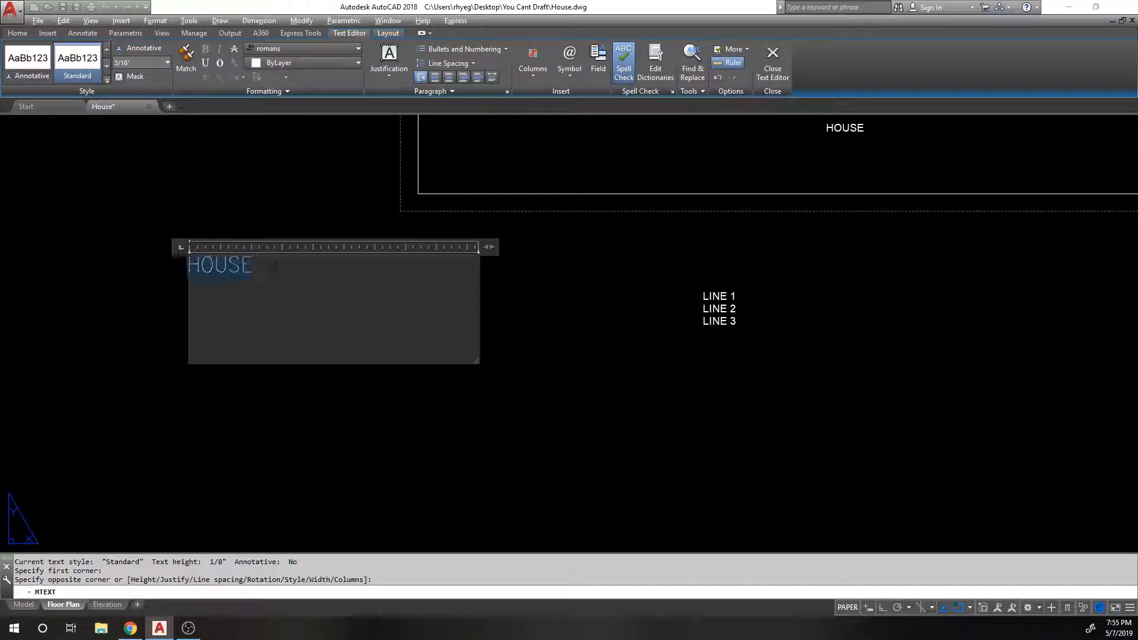
pyautogui.hotkey('ctrl', 'u')
# Step: Centre the HOUSE text and set its justification to Middle Center (MC)
pyautogui.click(449, 78)
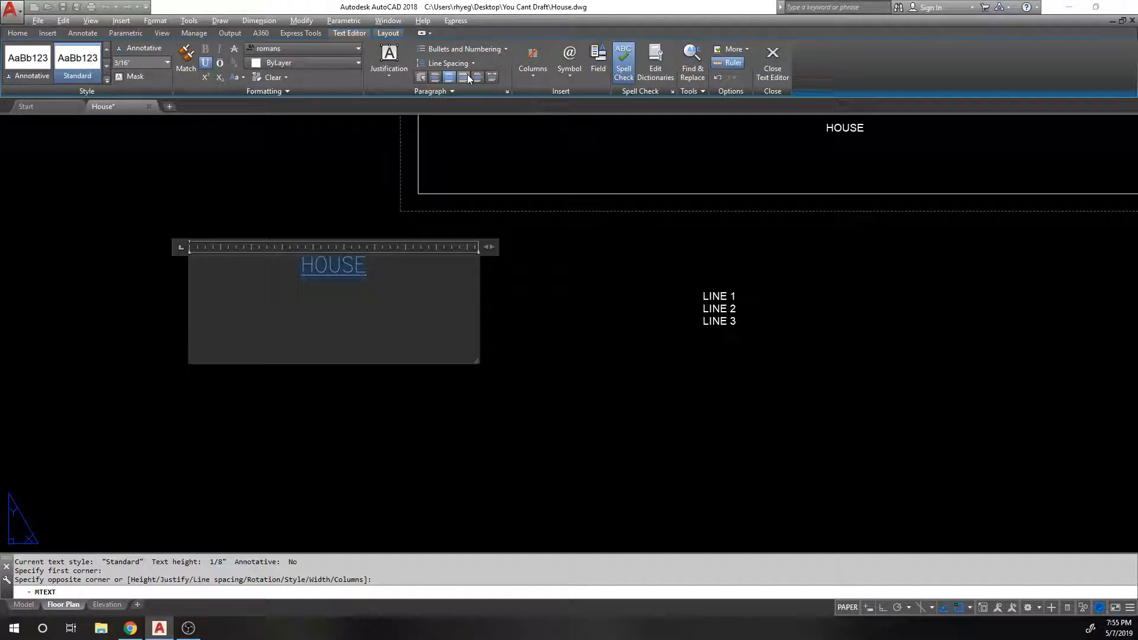
pyautogui.click(397, 71)
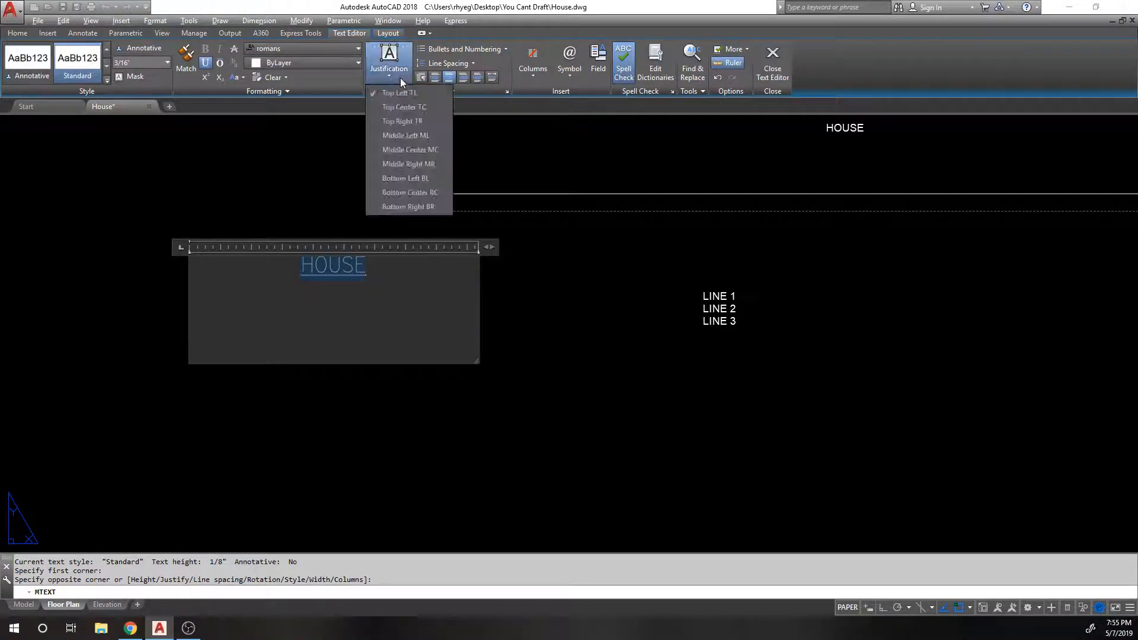
pyautogui.click(407, 150)
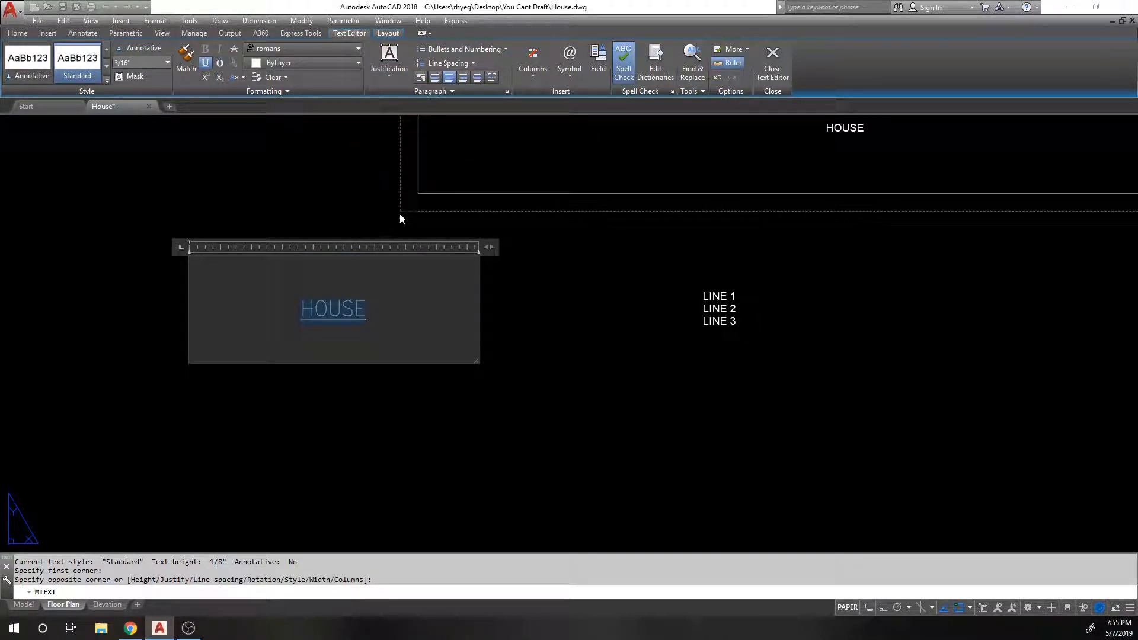
# Step: Narrow and then widen the text box, and select HOUSE for replacement
pyautogui.moveTo(495, 251); pyautogui.dragTo(179, 214)
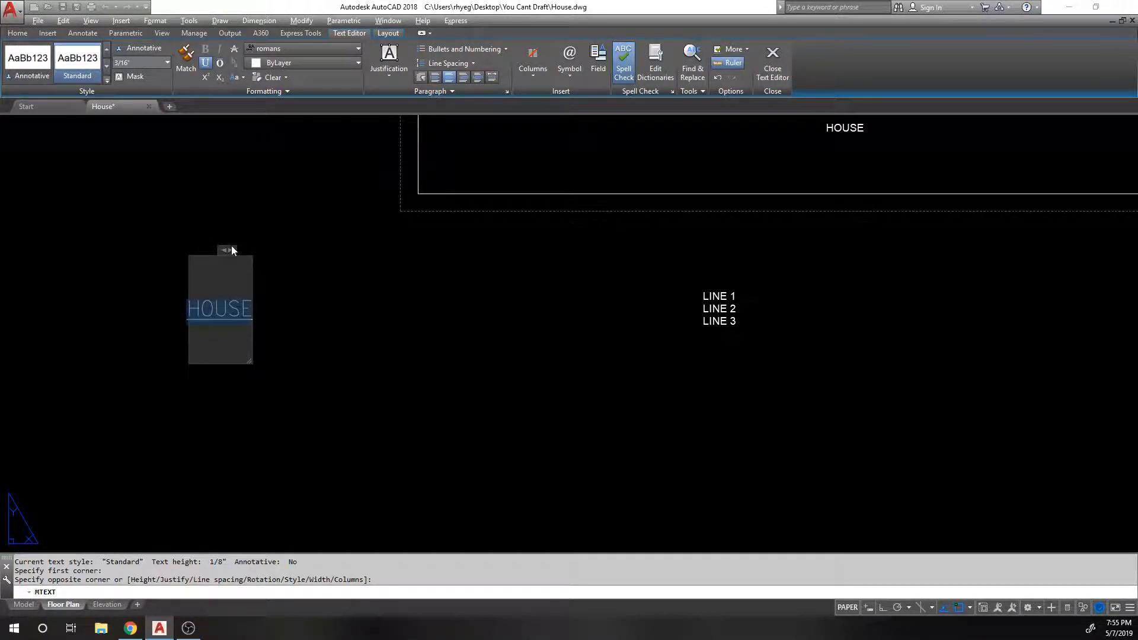
pyautogui.moveTo(229, 250); pyautogui.dragTo(574, 246)
pyautogui.click(454, 317)
pyautogui.moveTo(445, 310); pyautogui.dragTo(228, 297)
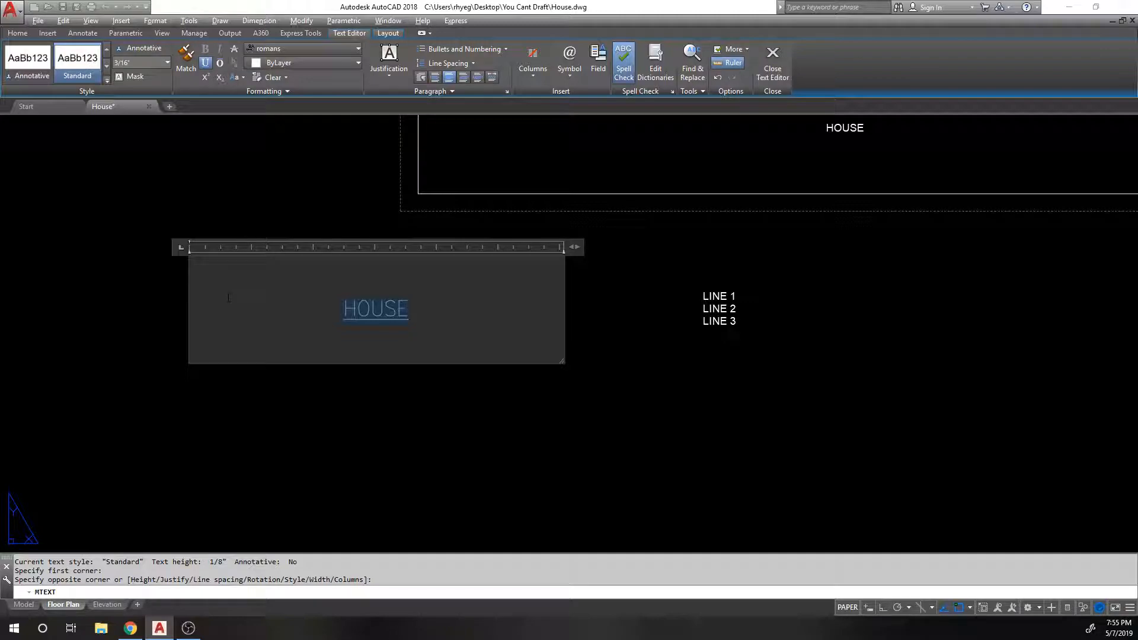
# Step: Replace HOUSE with 'I REALLY ENJOY USING AUTOCAD YAY! AND FURTHER AND FURTHER / UNTIL I DECIDE / TO HIT / ENTER'
pyautogui.write('I REALLY E')
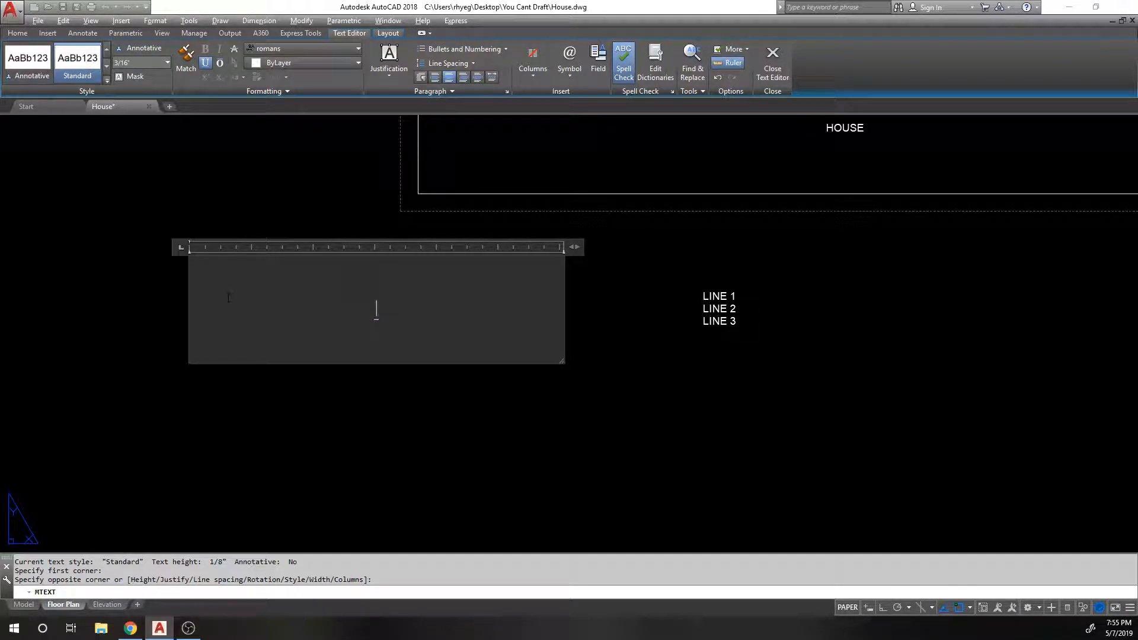
pyautogui.write('NJOY ')
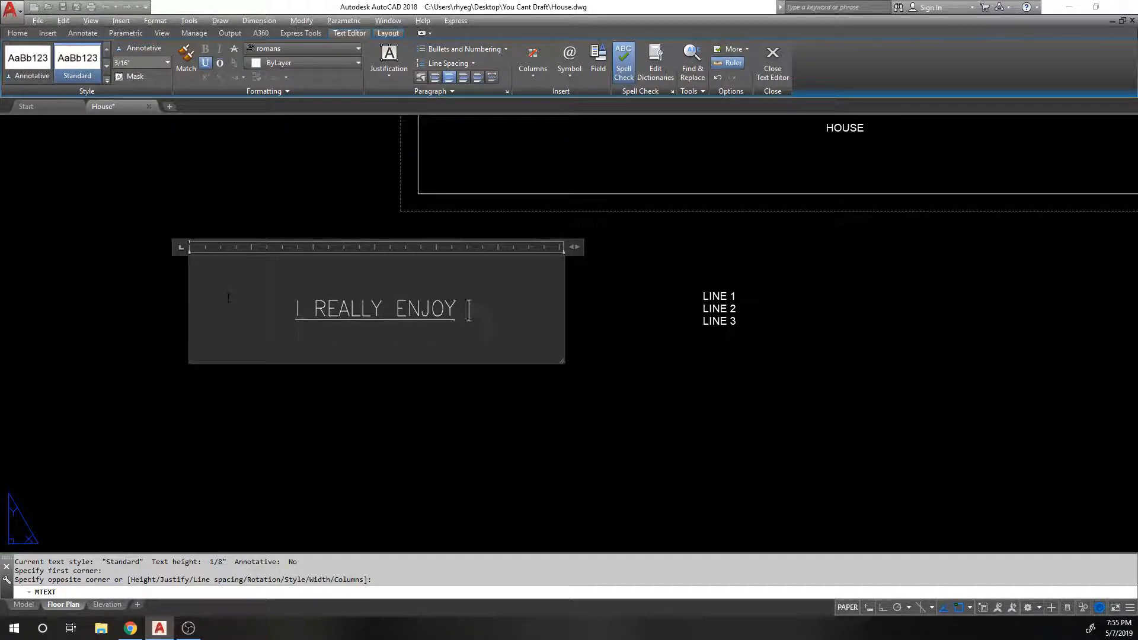
pyautogui.write('USING AUTOCAD')
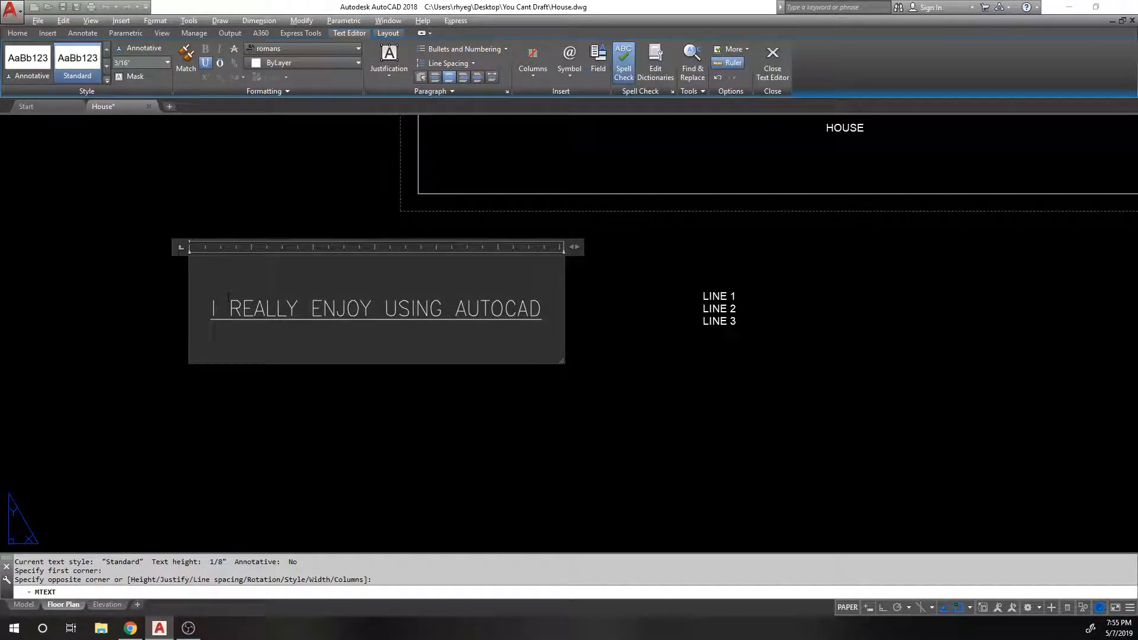
pyautogui.write(' YAY!')
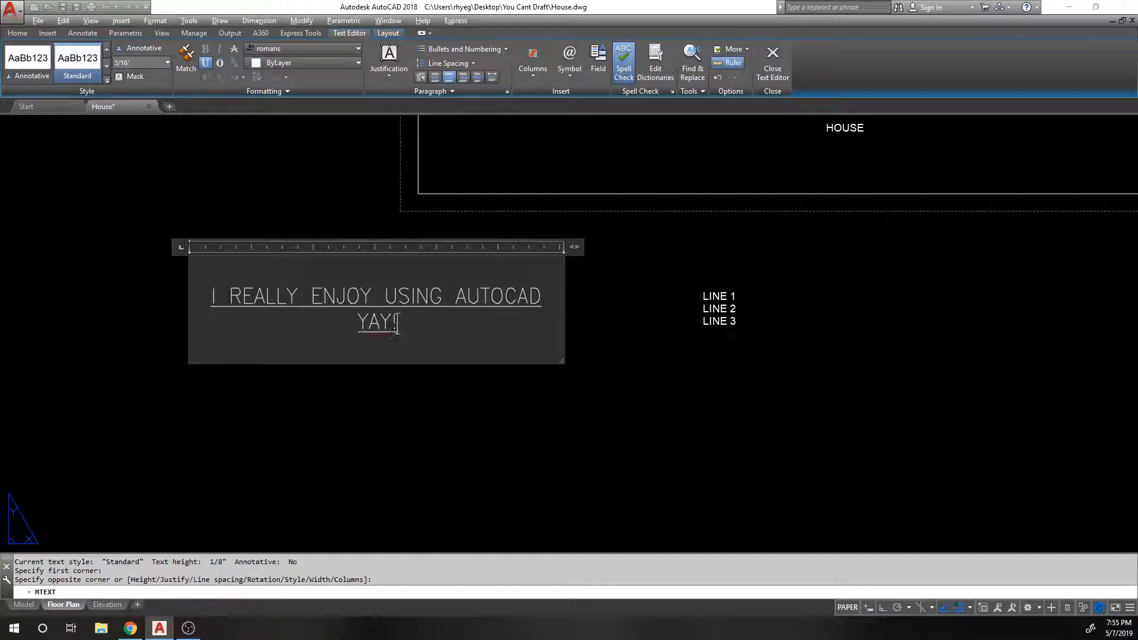
pyautogui.moveTo(575, 247); pyautogui.dragTo(178, 228)
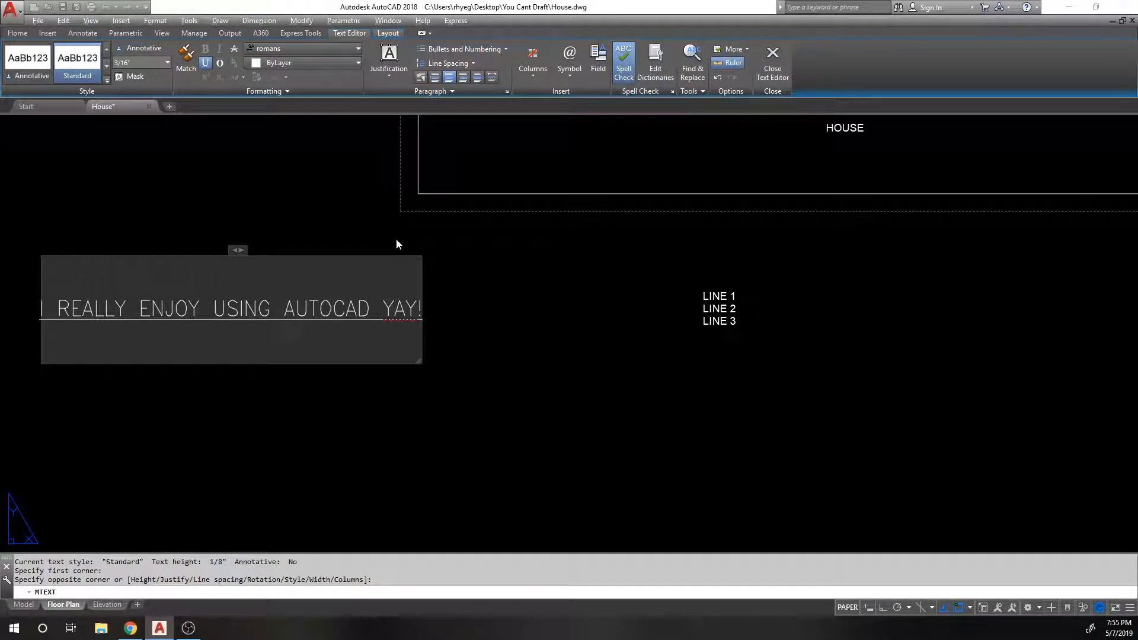
pyautogui.write('AND FU')
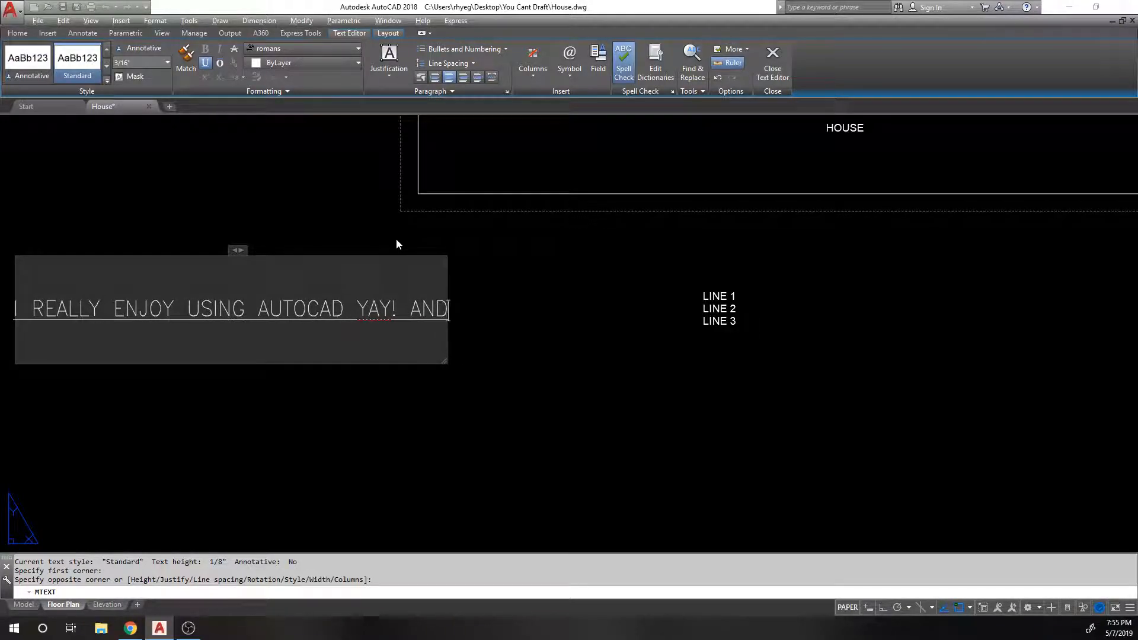
pyautogui.press('BackSpace')
pyautogui.write('URTHER AND FURTHER')
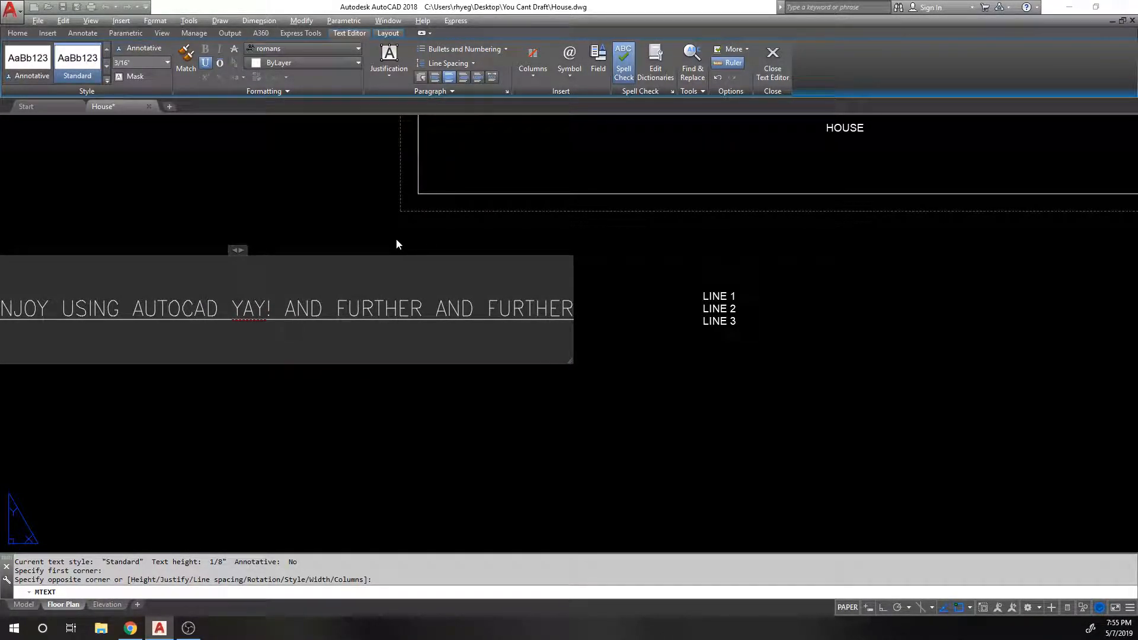
pyautogui.press('Return')
pyautogui.write('UNTIL I DECIDE')
pyautogui.press('Return')
pyautogui.write('TO HIT')
pyautogui.press('Return')
pyautogui.write('ENTER')
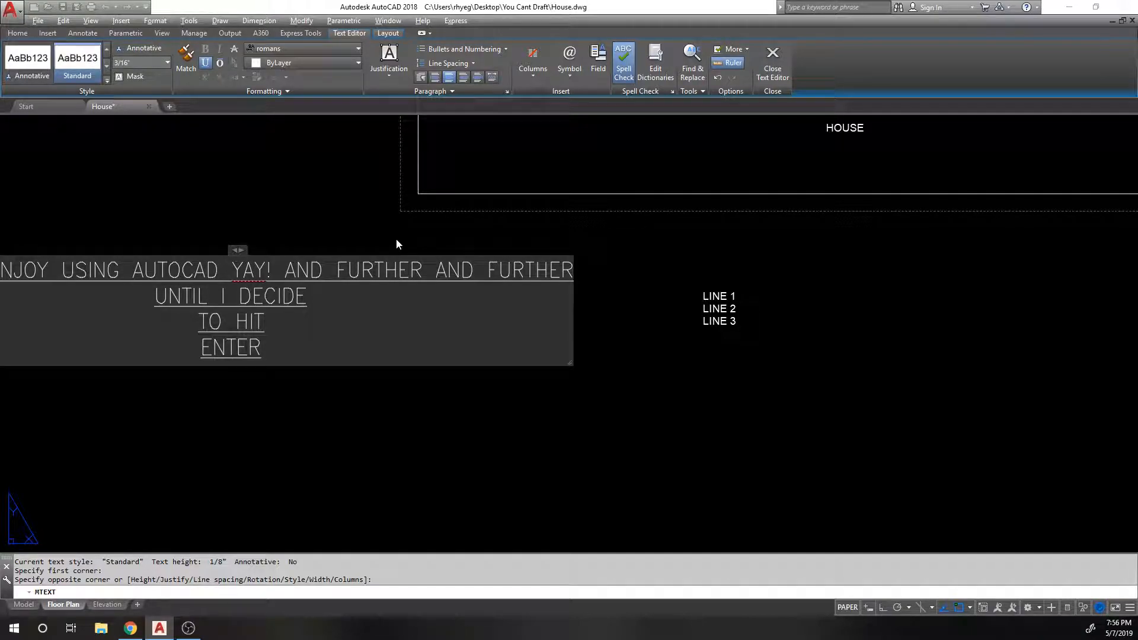
# Step: Resize the text box until the sentence wraps onto five lines, then select all text
pyautogui.moveTo(237, 249); pyautogui.dragTo(711, 237)
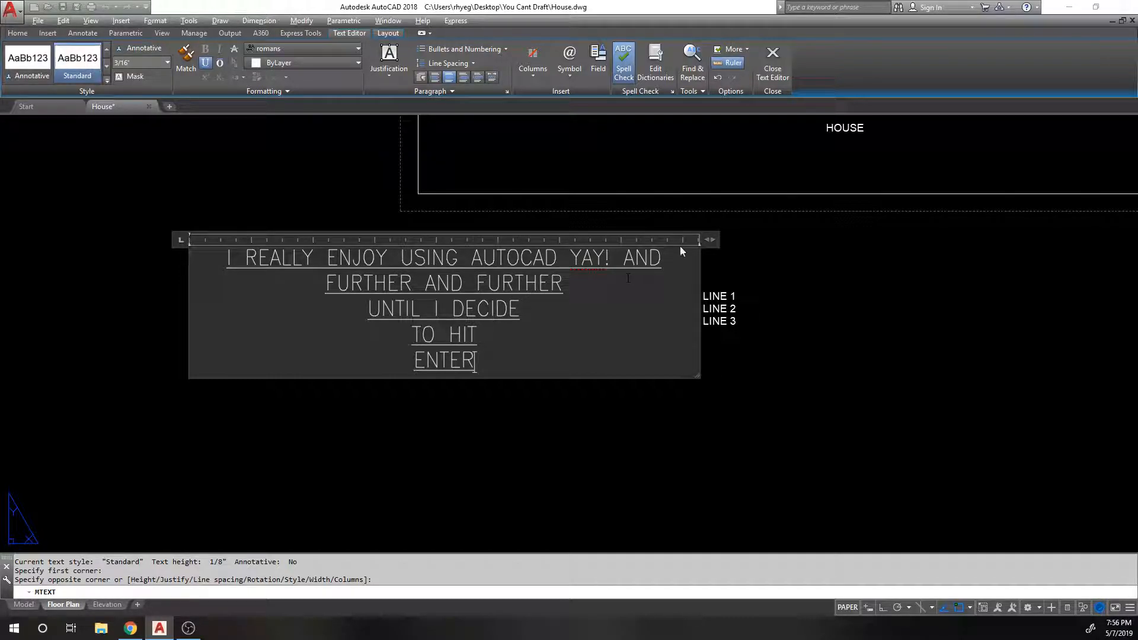
pyautogui.moveTo(709, 239); pyautogui.dragTo(1070, 243)
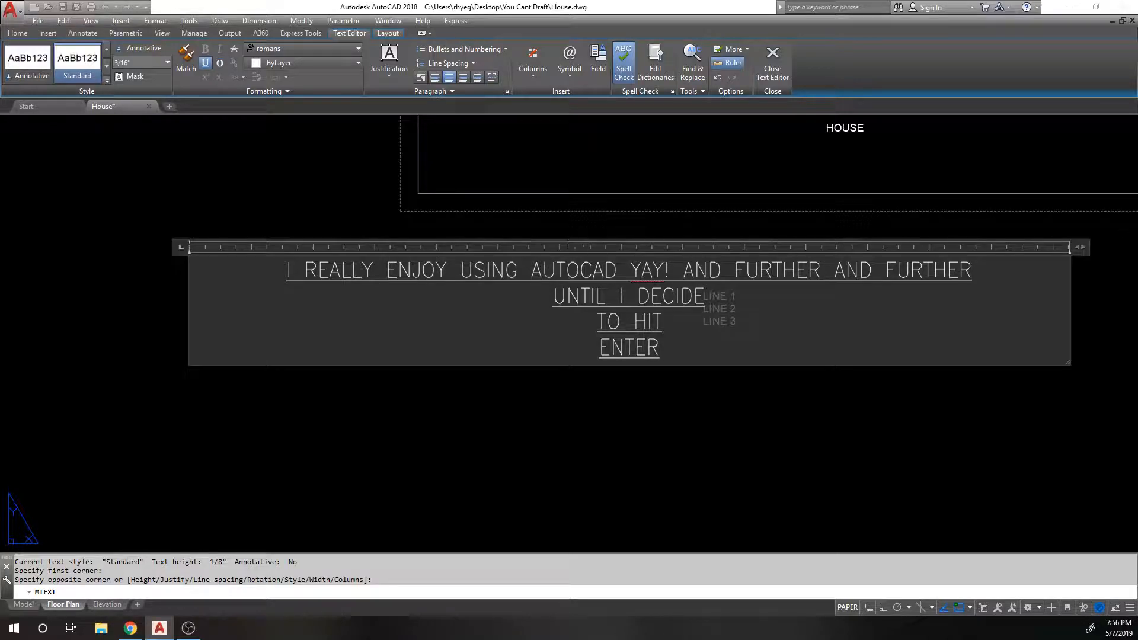
pyautogui.moveTo(1079, 247); pyautogui.dragTo(543, 271)
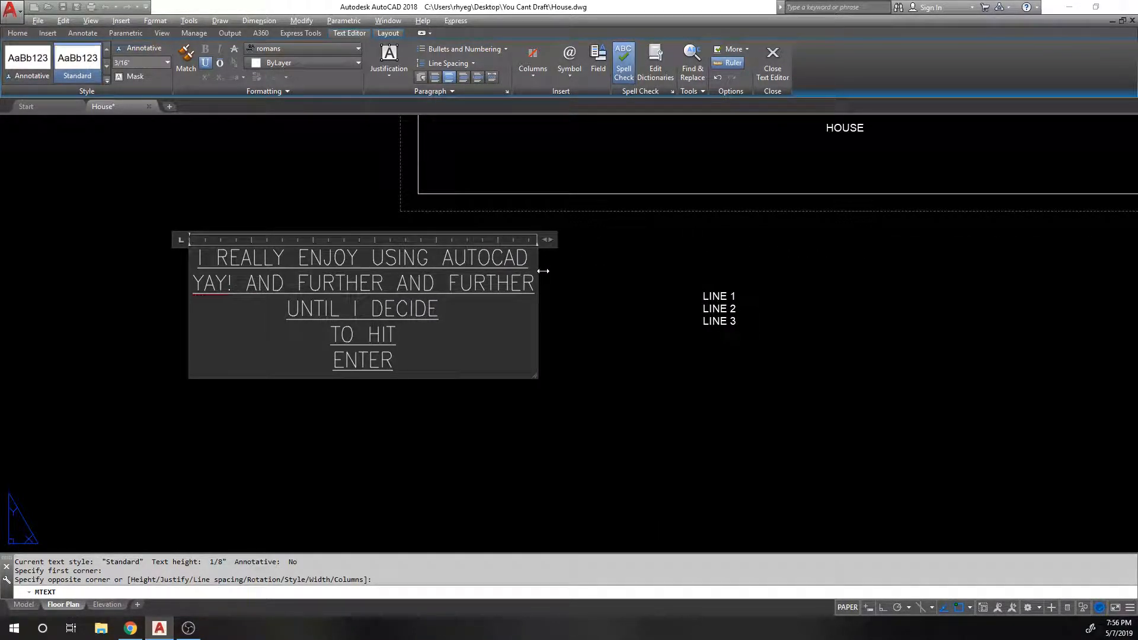
pyautogui.moveTo(543, 271)
pyautogui.mouseDown()
pyautogui.moveTo(516, 272)
pyautogui.moveTo(560, 271)
pyautogui.mouseUp()
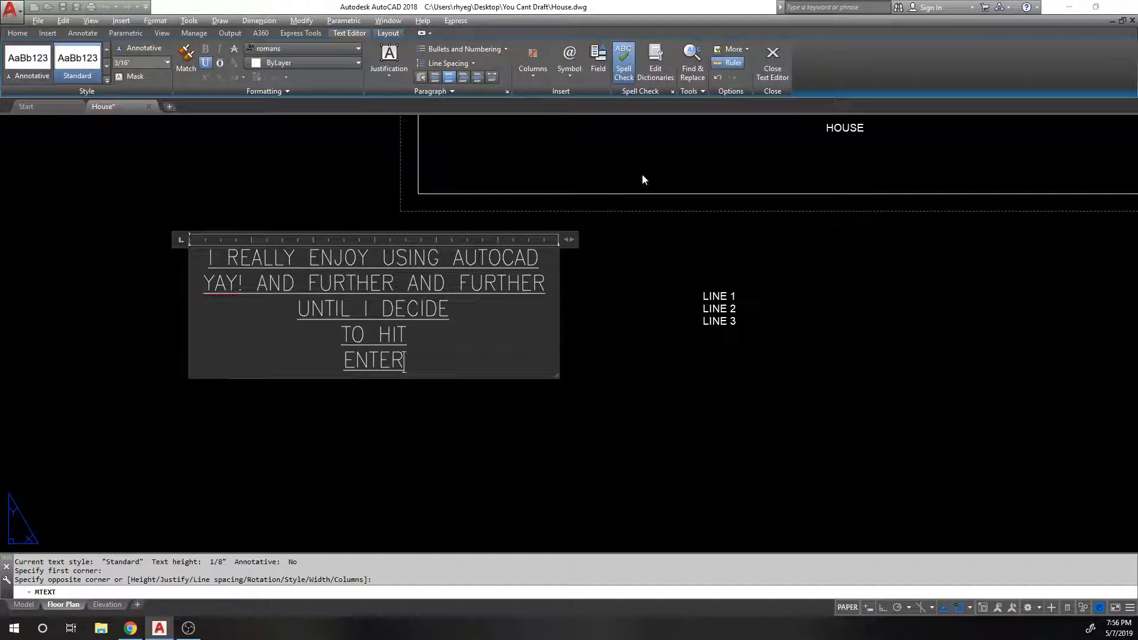
pyautogui.hotkey('ctrl', 'a')
pyautogui.press('BackSpace')
pyautogui.write('HOUSE')
pyautogui.moveTo(568, 247); pyautogui.dragTo(18, 243)
pyautogui.click(261, 332)
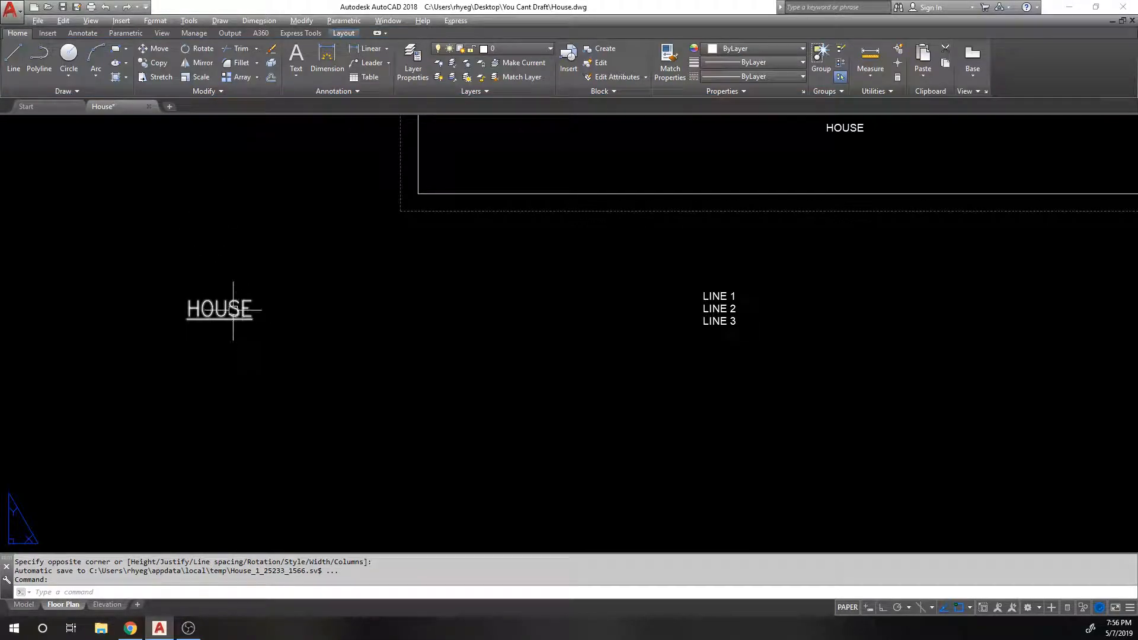
pyautogui.scroll(-2, 266, 288)
pyautogui.moveTo(661, 182); pyautogui.dragTo(638, 221, button='middle')
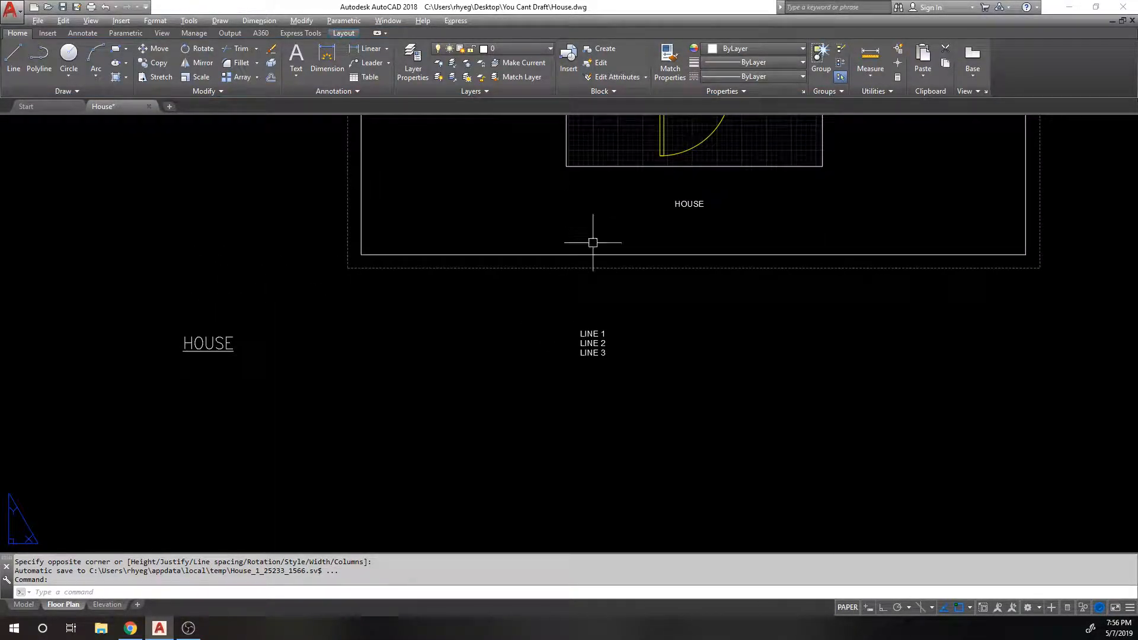
pyautogui.moveTo(281, 328); pyautogui.dragTo(342, 310, button='middle')
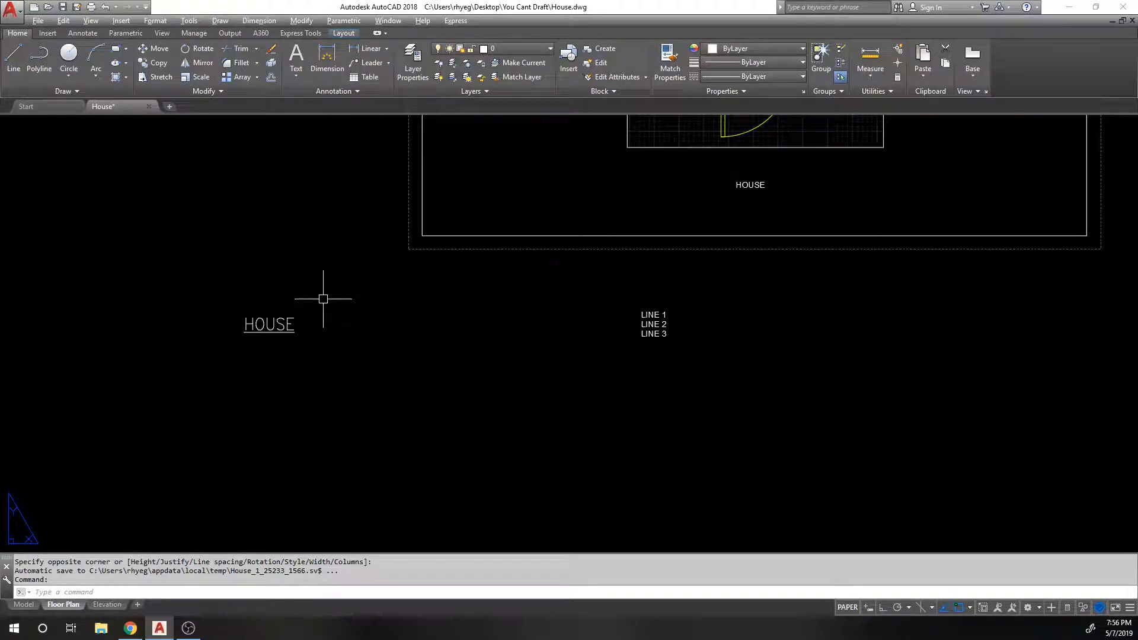
pyautogui.write('EDIT')
pyautogui.press('Return')
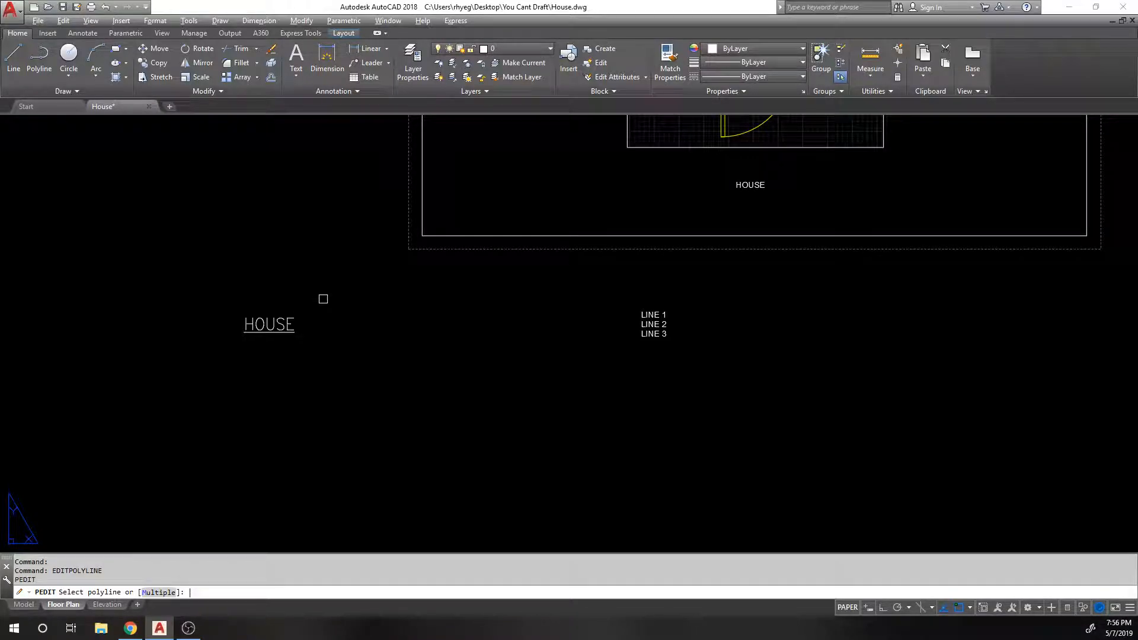
pyautogui.click(284, 323)
pyautogui.press('Escape')
pyautogui.write('ED')
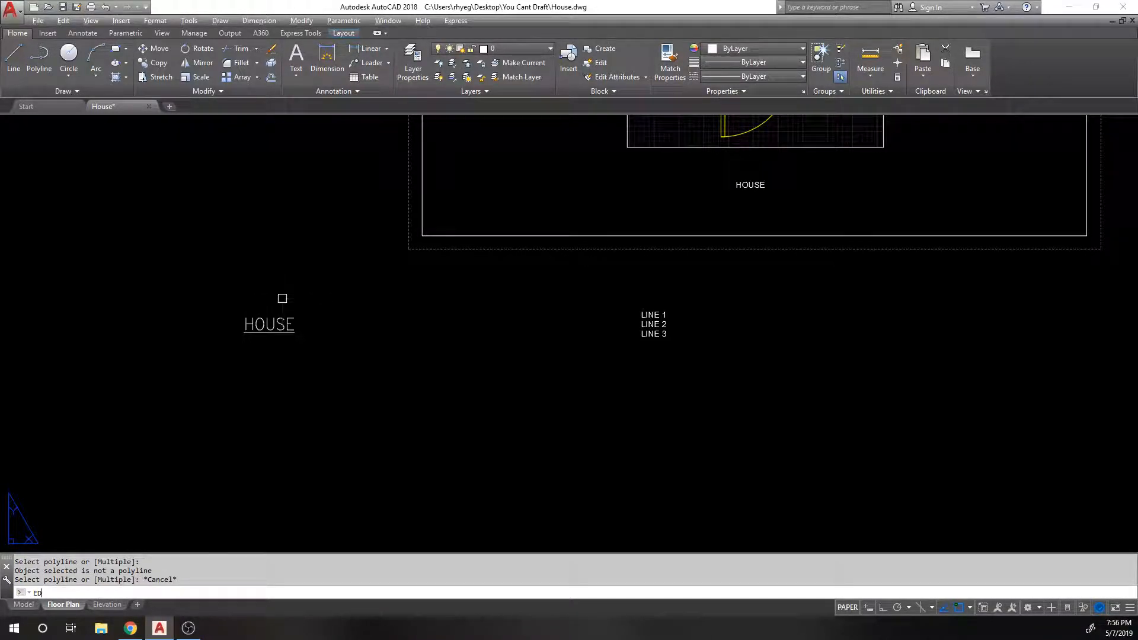
pyautogui.press('Return')
pyautogui.press('Escape')
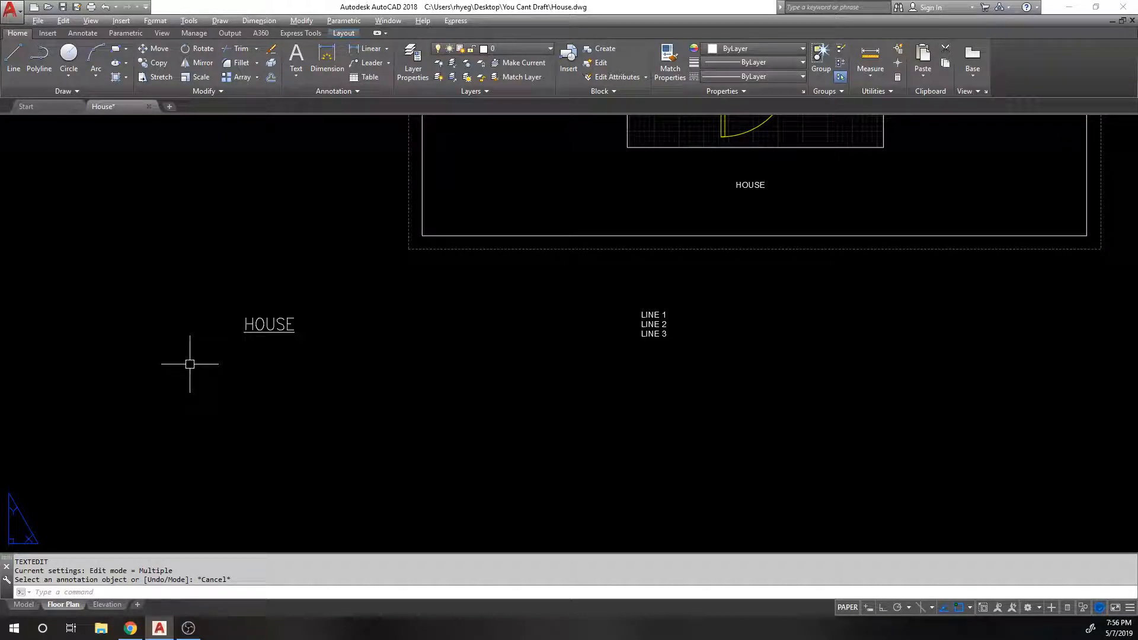
pyautogui.click(221, 91)
pyautogui.click(363, 92)
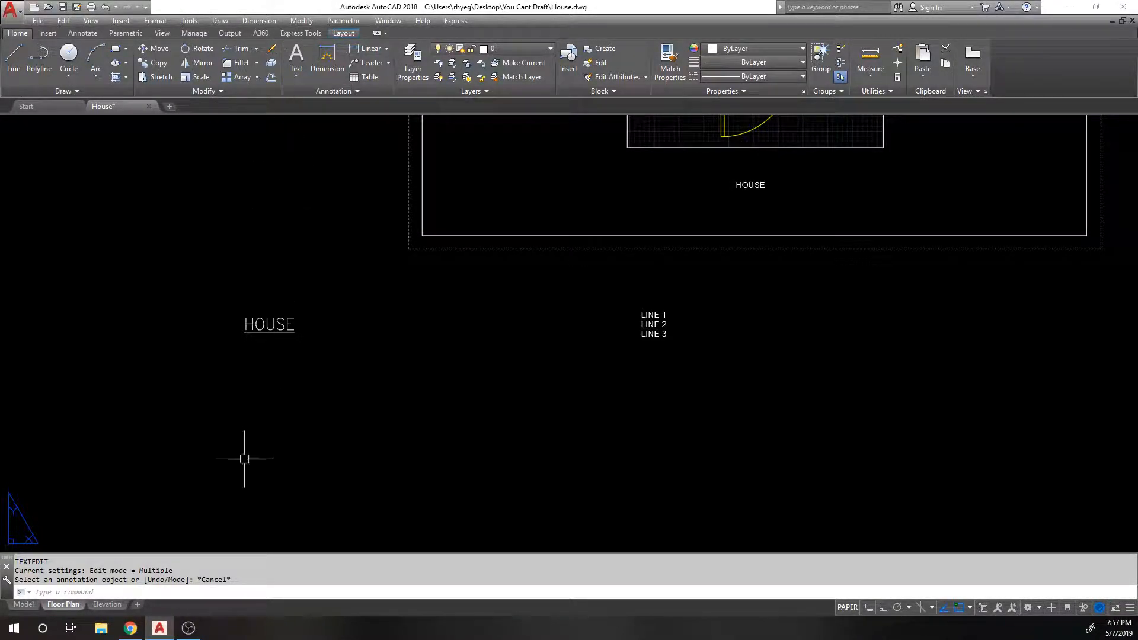
# Step: Reopen and cancel the HOUSE text editor, then open Options with OP
pyautogui.doubleClick(268, 324)
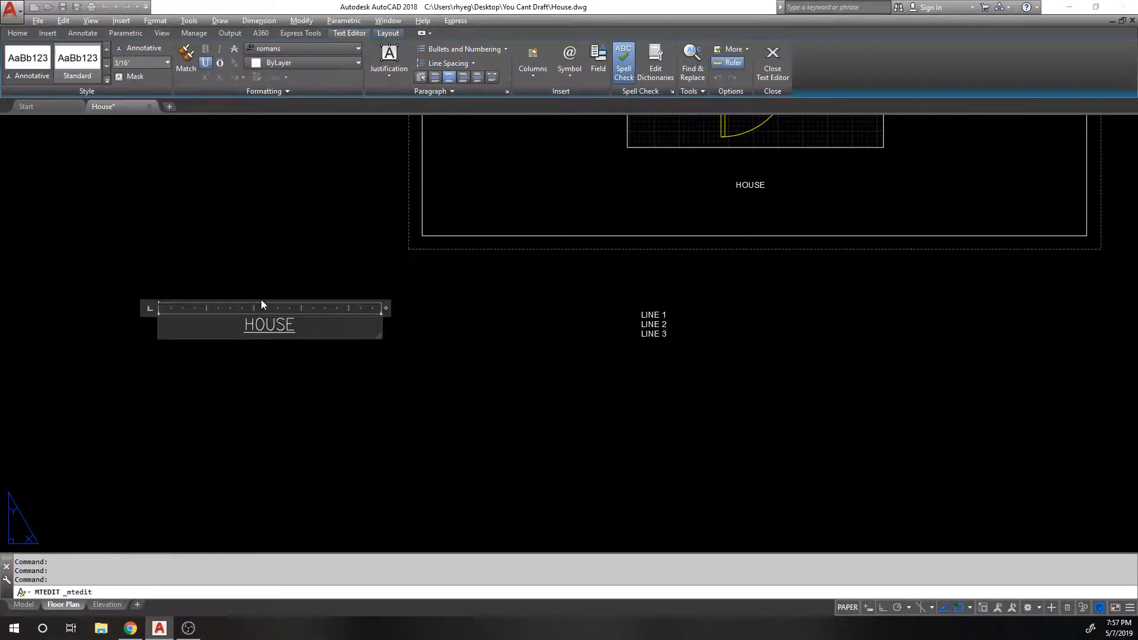
pyautogui.press('Escape')
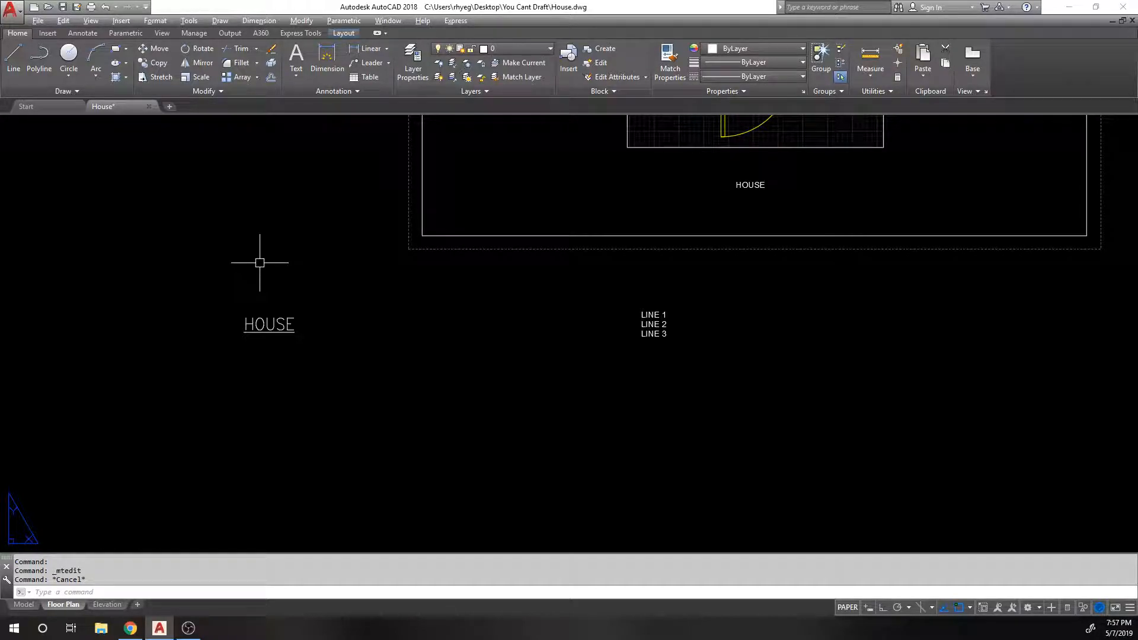
pyautogui.write('OP')
pyautogui.press('Return')
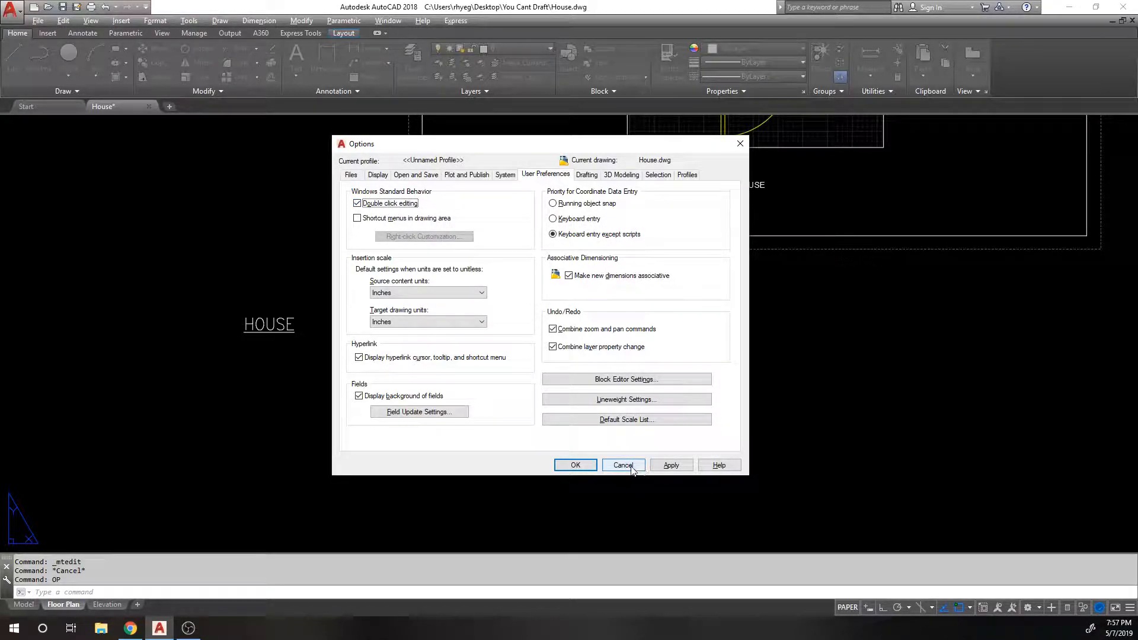
# Step: Close Options and try editing the HOUSE title by selecting it and with ED
pyautogui.click(584, 469)
pyautogui.click(280, 328)
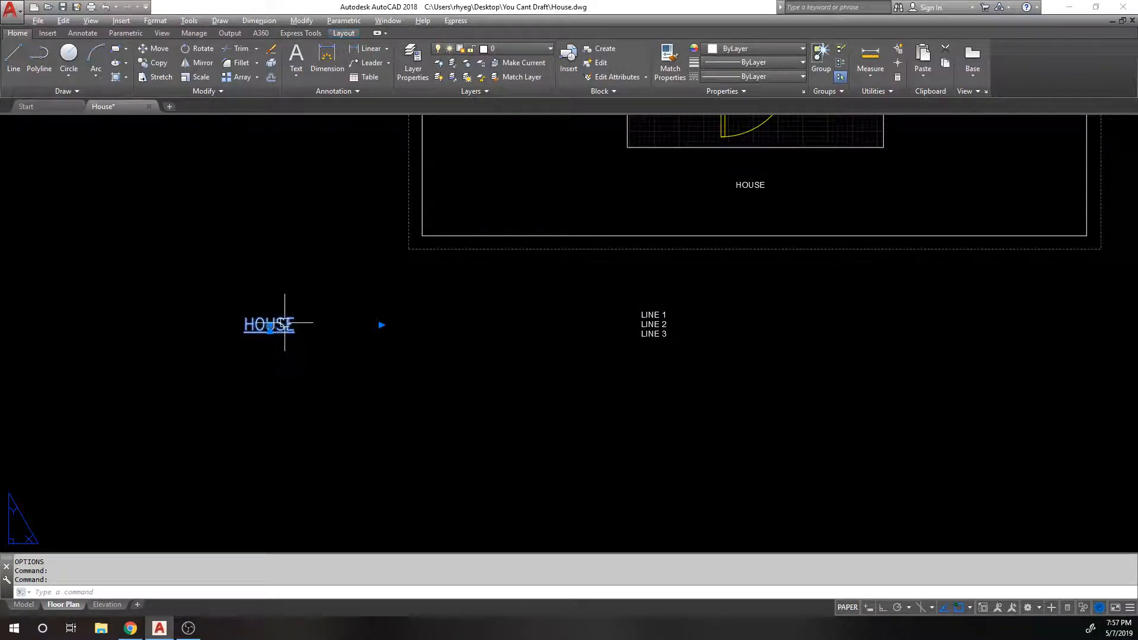
pyautogui.press('Escape')
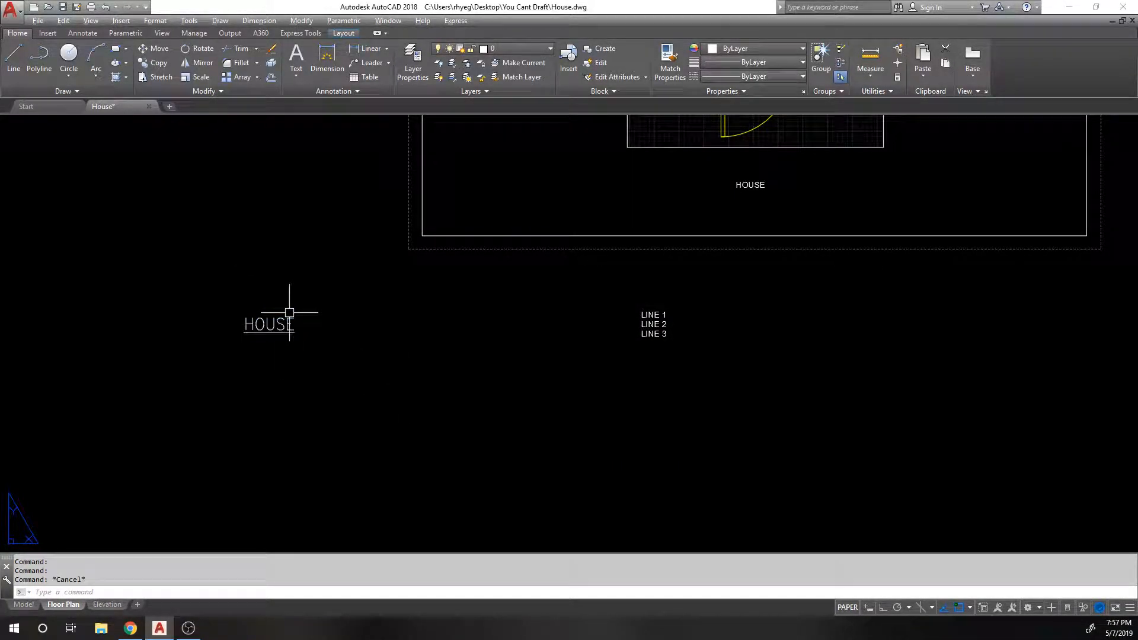
pyautogui.click(288, 314)
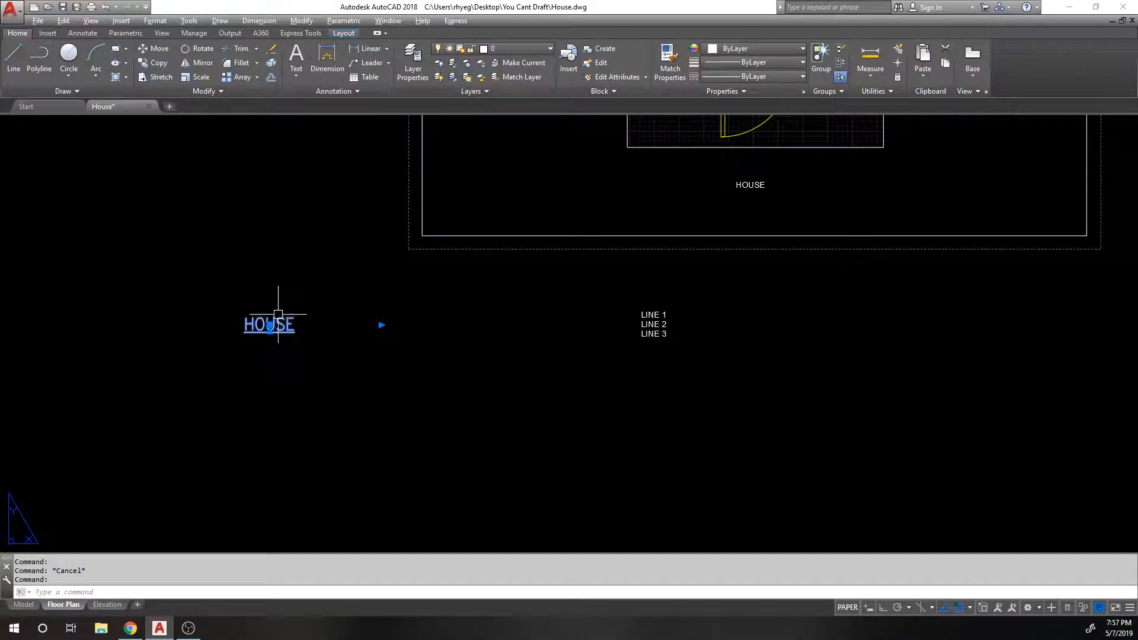
pyautogui.press('Escape')
pyautogui.write('E')
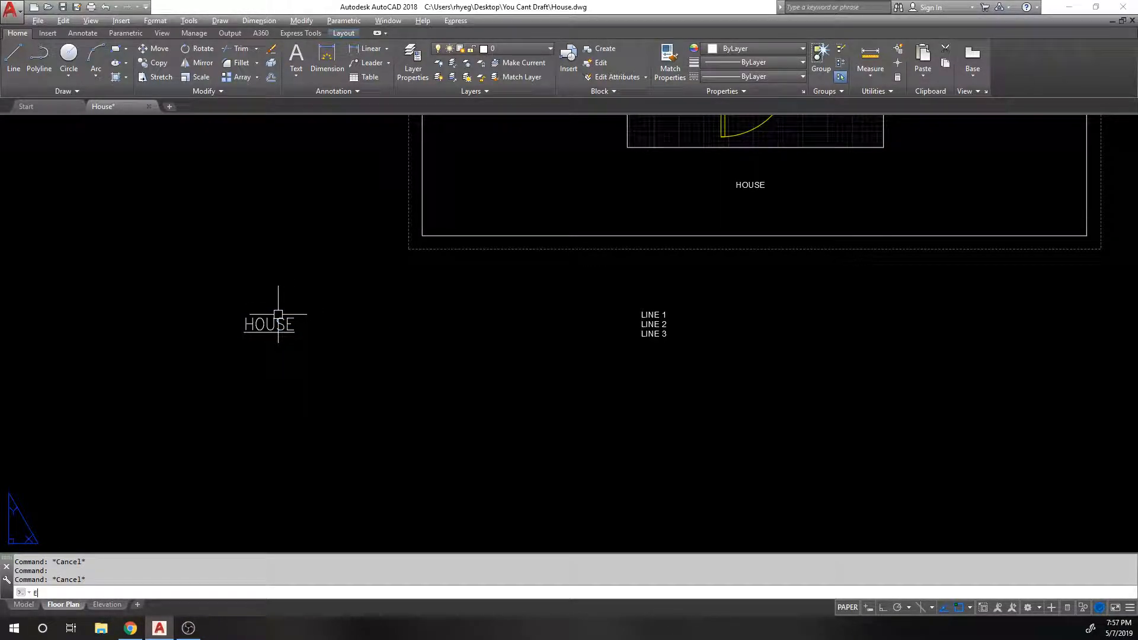
pyautogui.write('D')
pyautogui.press('Return')
pyautogui.click(278, 316)
pyautogui.click(320, 274)
pyautogui.press('Escape')
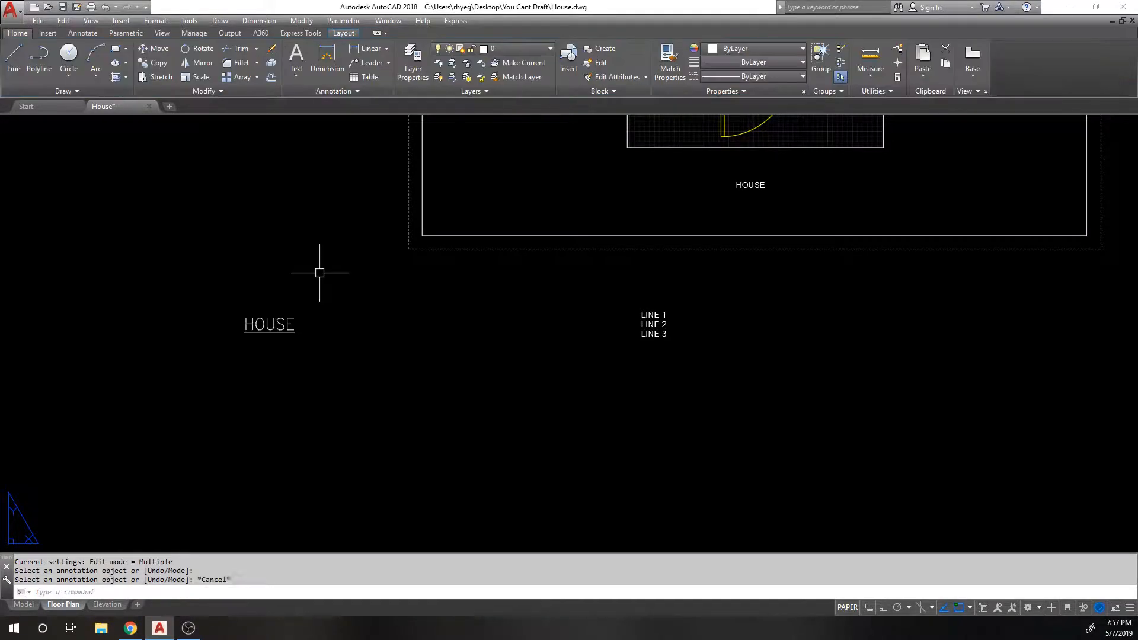
# Step: Reopen Options, re-enable double-click editing, and confirm
pyautogui.write('OP')
pyautogui.press('Return')
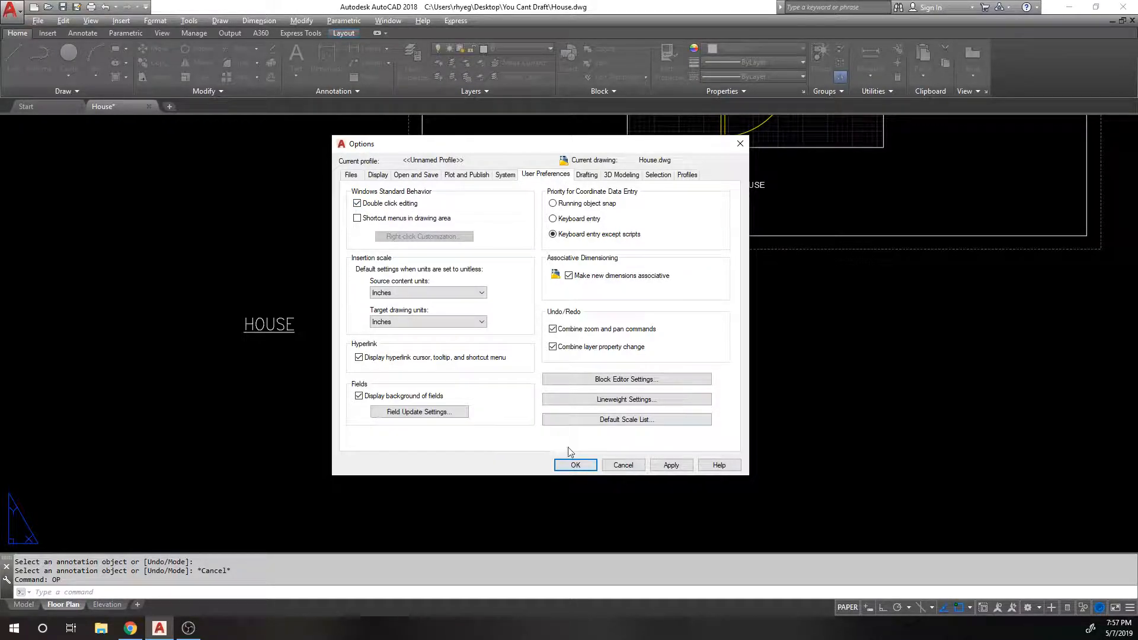
pyautogui.click(585, 463)
pyautogui.doubleClick(380, 323)
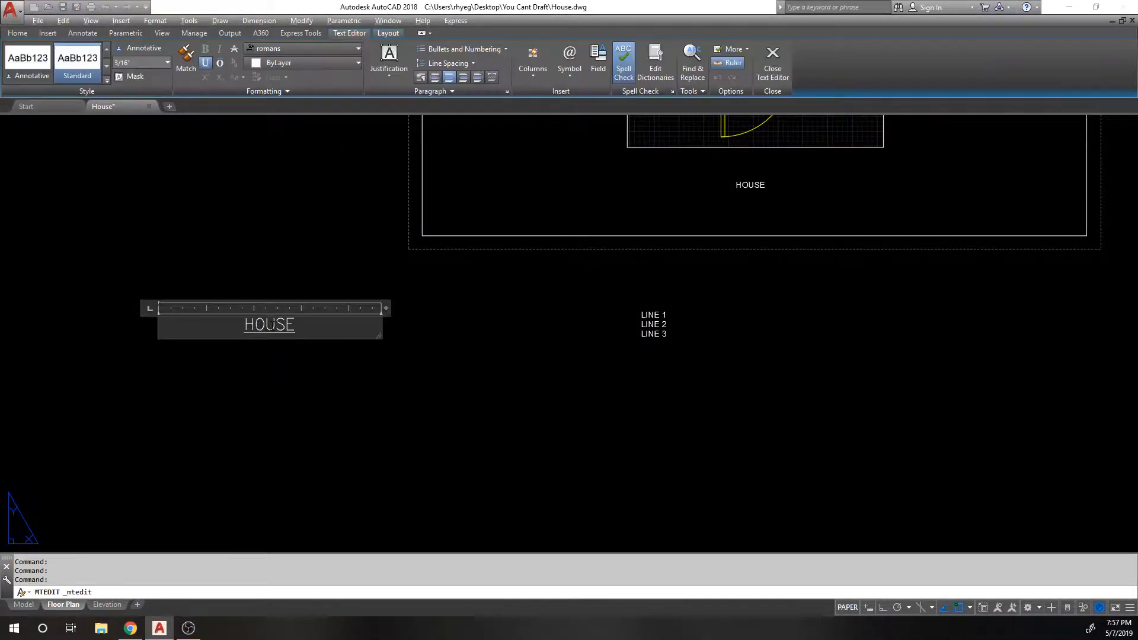
pyautogui.click(249, 351)
pyautogui.doubleClick(381, 323)
pyautogui.click(546, 300)
pyautogui.scroll(5, 475, 284)
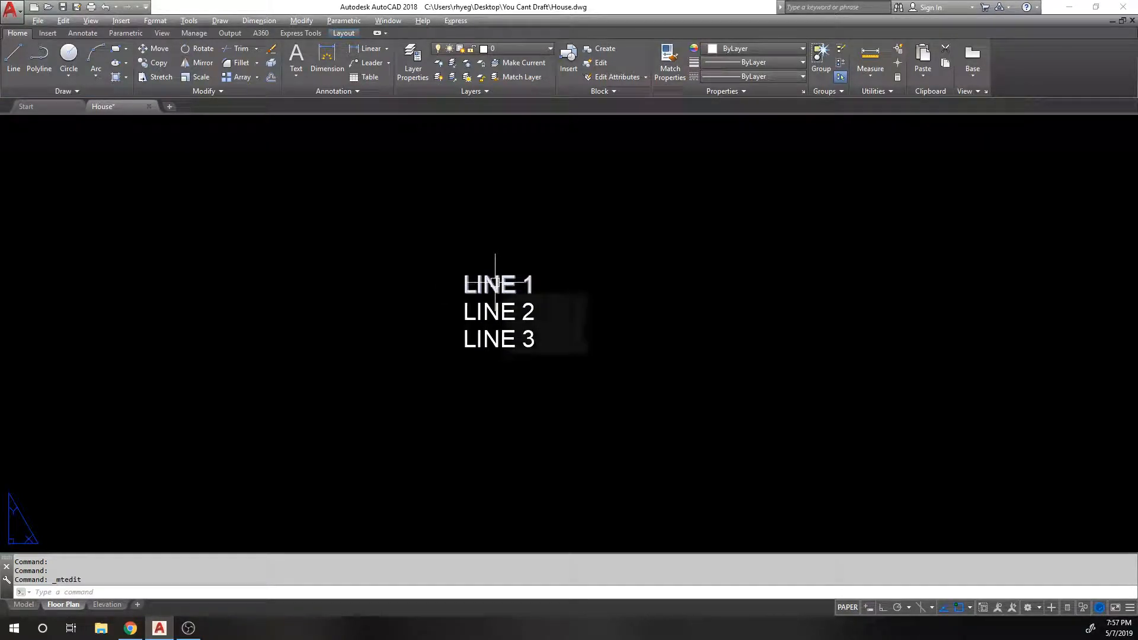
pyautogui.doubleClick(485, 283)
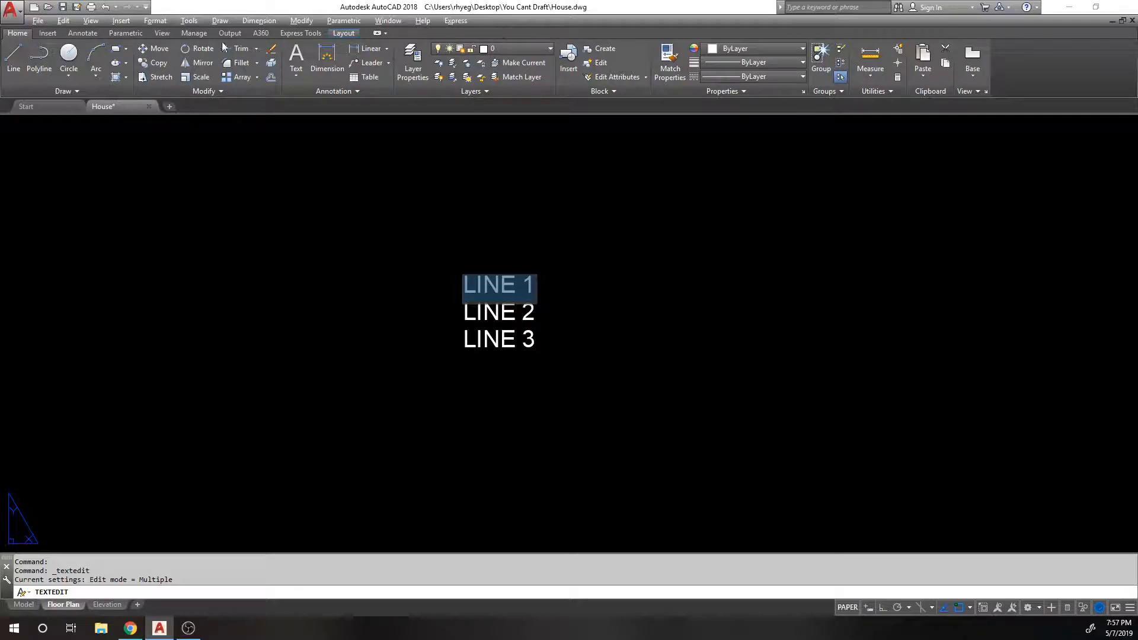
pyautogui.click(478, 292)
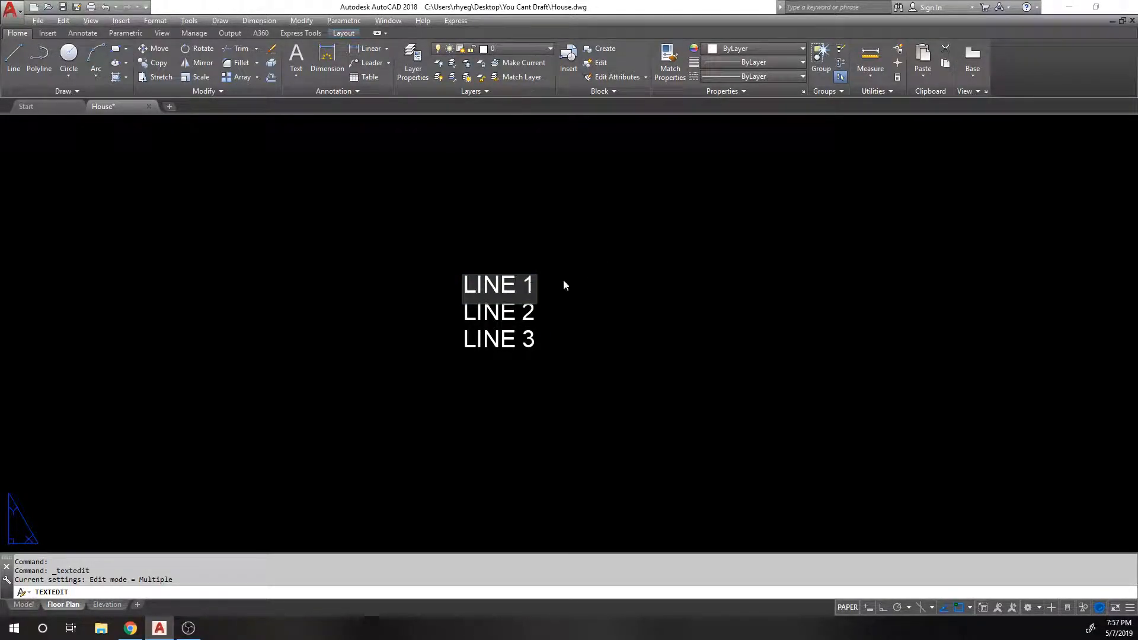
pyautogui.click(567, 294)
pyautogui.scroll(-5, 559, 295)
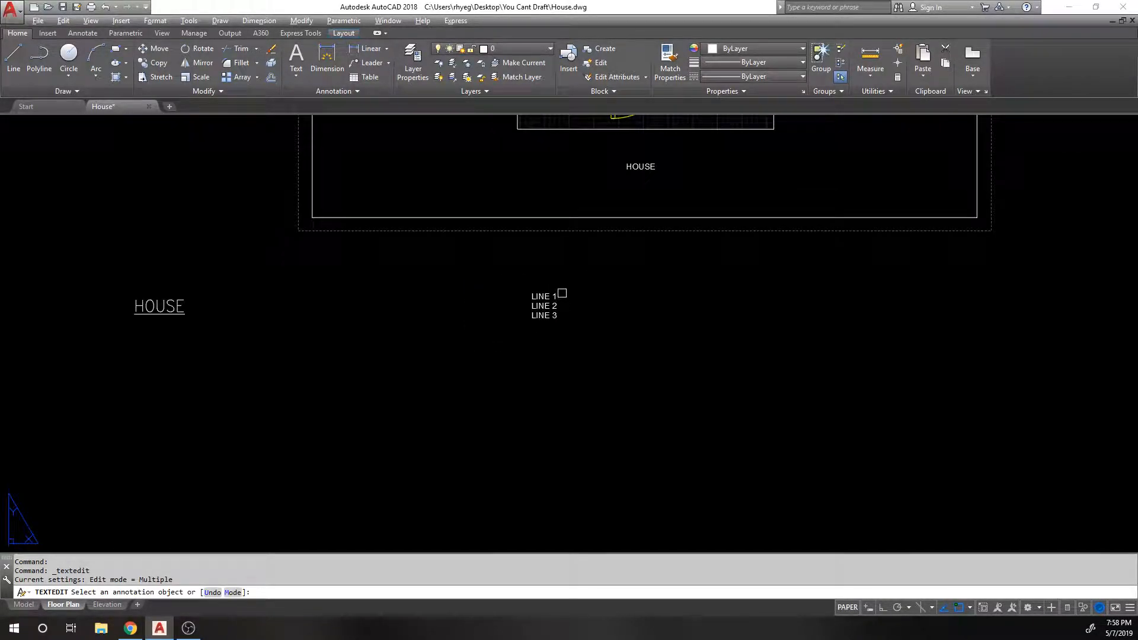
pyautogui.press('Escape')
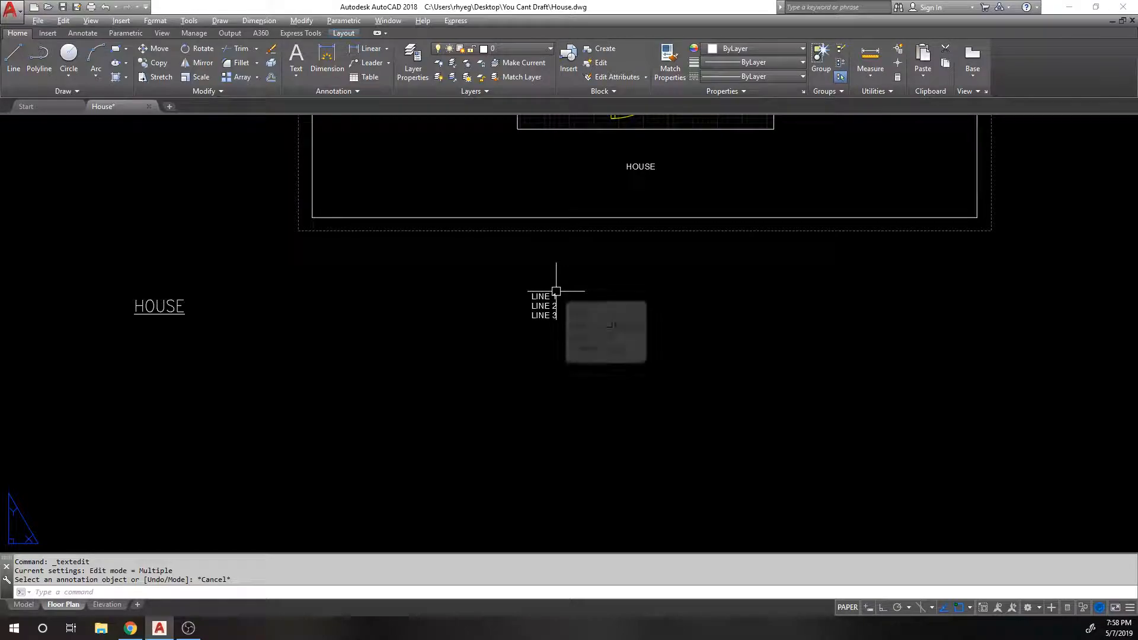
pyautogui.click(155, 306)
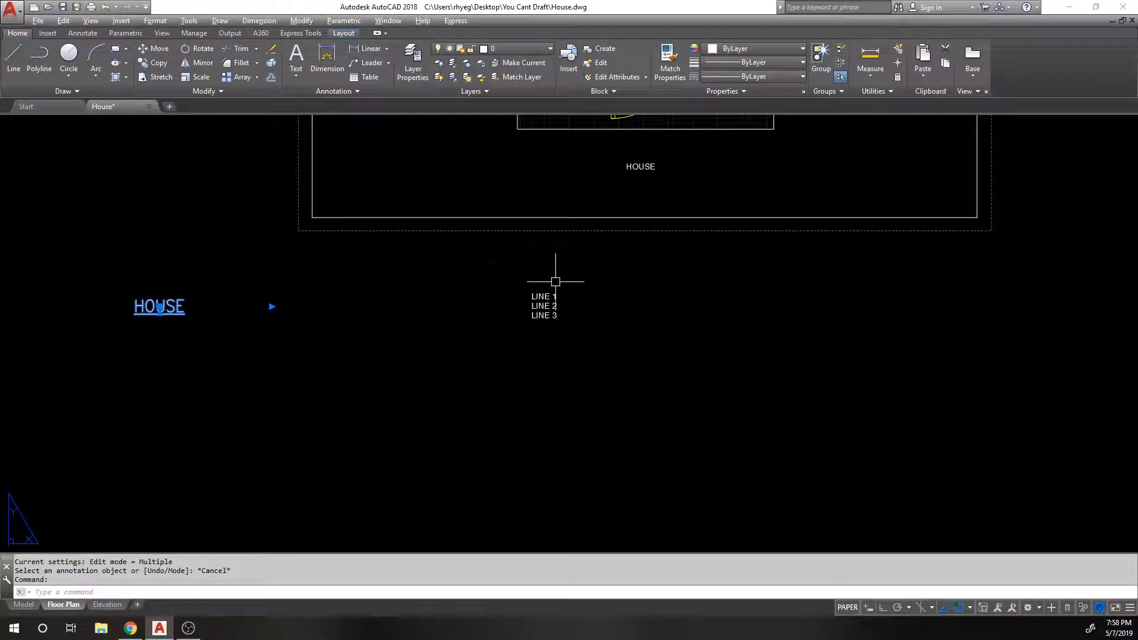
pyautogui.press('Escape')
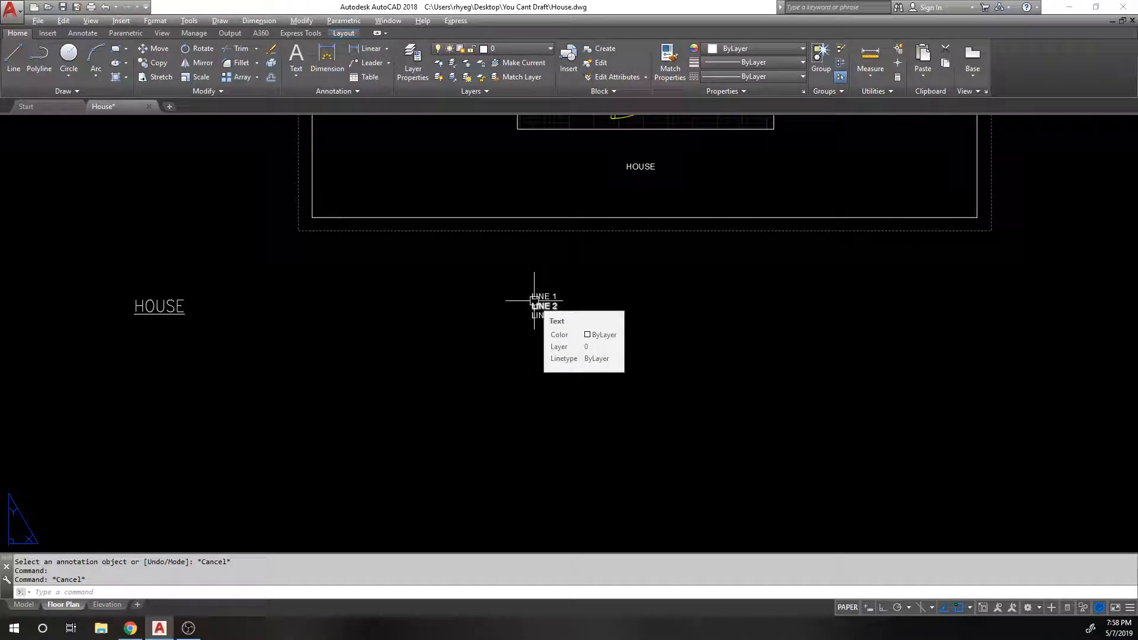
pyautogui.scroll(4, 543, 300)
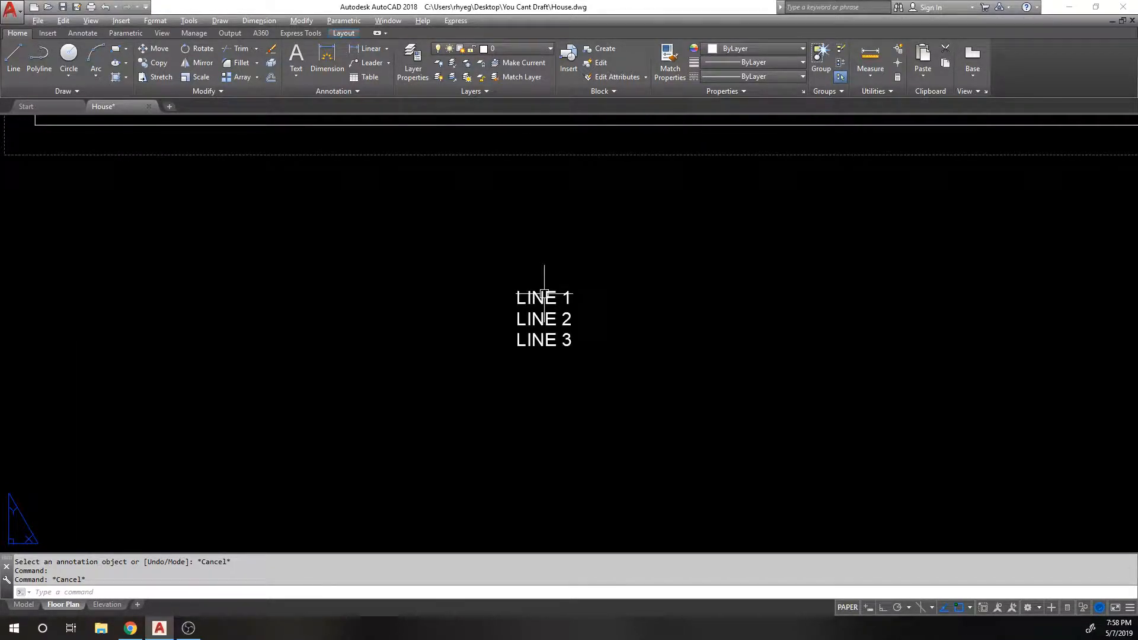
pyautogui.scroll(-1, 544, 294)
pyautogui.scroll(-3, 543, 299)
# Step: Open and close the HOUSE title editor, then move HOUSE beside the LINE 1–3 text
pyautogui.moveTo(160, 305); pyautogui.dragTo(293, 297, button='middle')
pyautogui.doubleClick(293, 299)
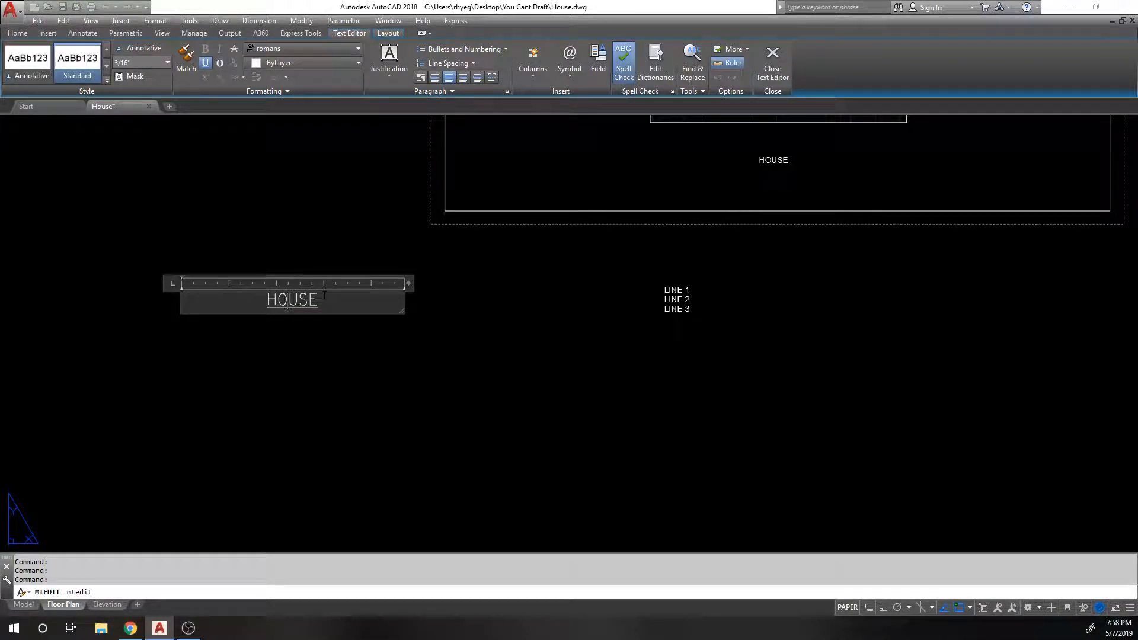
pyautogui.click(449, 316)
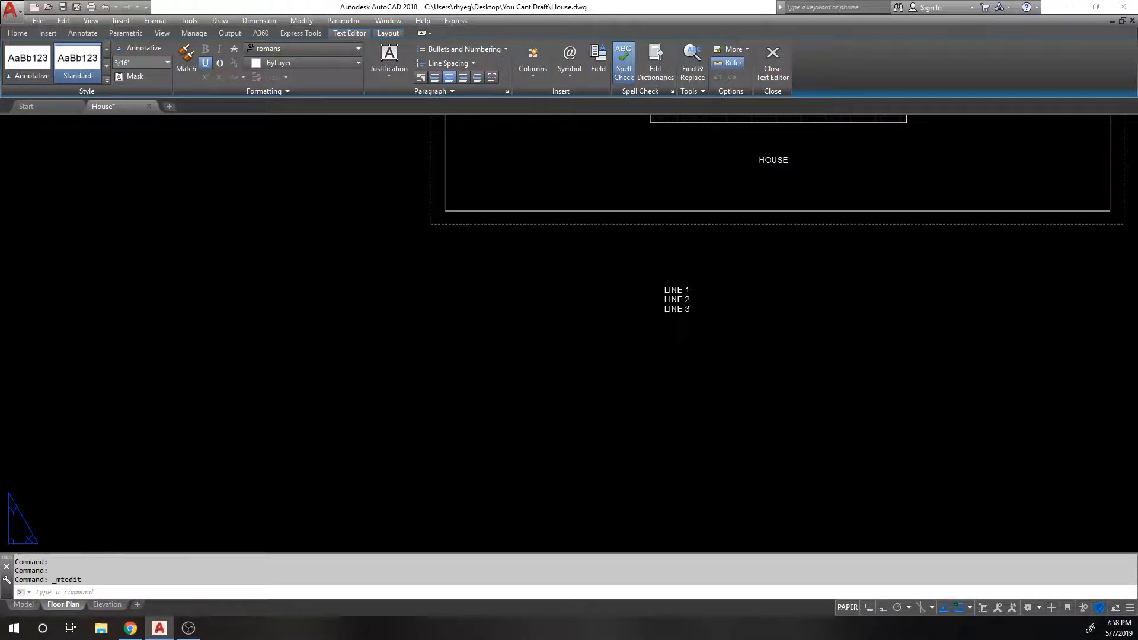
pyautogui.scroll(-1, 489, 370)
pyautogui.moveTo(490, 325); pyautogui.dragTo(481, 341, button='middle')
pyautogui.scroll(-1, 475, 329)
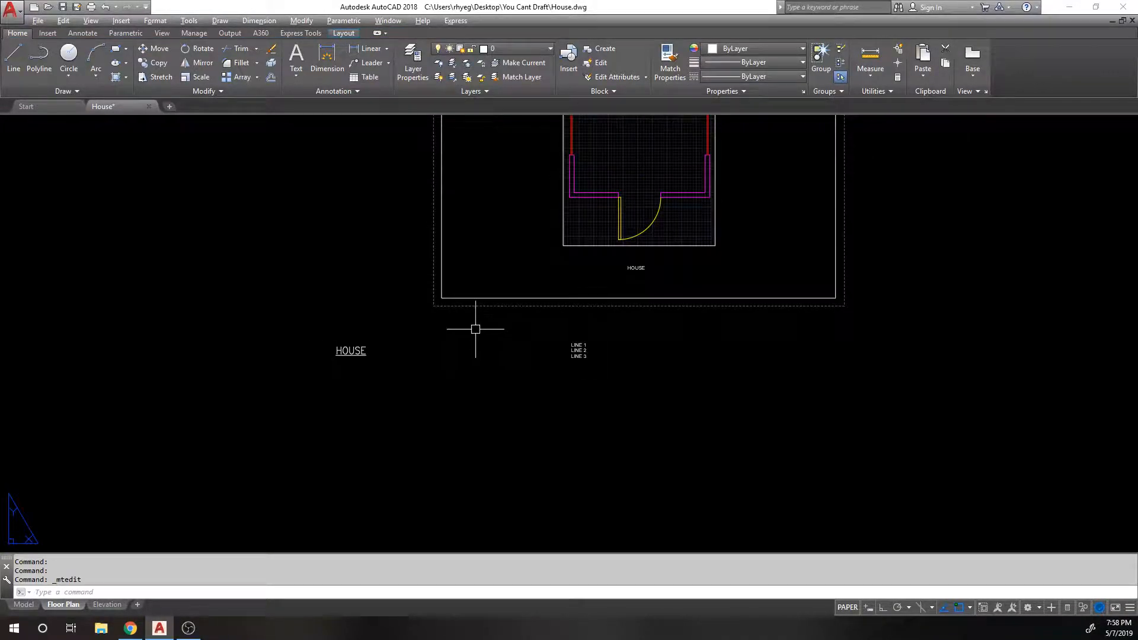
pyautogui.write('m')
pyautogui.press('space')
pyautogui.click(339, 347)
# Step: Move the underlined HOUSE title directly below the floor plan viewport
pyautogui.press('space')
pyautogui.click(366, 392)
pyautogui.click(556, 393)
# Step: Erase the LINE 1–3 text and the small HOUSE label
pyautogui.moveTo(541, 392); pyautogui.dragTo(463, 390, button='middle')
pyautogui.scroll(3, 476, 370)
pyautogui.scroll(-2, 491, 352)
pyautogui.moveTo(511, 250); pyautogui.dragTo(322, 431, button='middle')
pyautogui.moveTo(348, 469); pyautogui.dragTo(360, 455, button='middle')
pyautogui.click(383, 521)
pyautogui.click(330, 472)
pyautogui.write('e')
pyautogui.click(414, 393)
pyautogui.press('space')
pyautogui.write('m')
pyautogui.click(294, 505)
pyautogui.press('space')
pyautogui.click(294, 504)
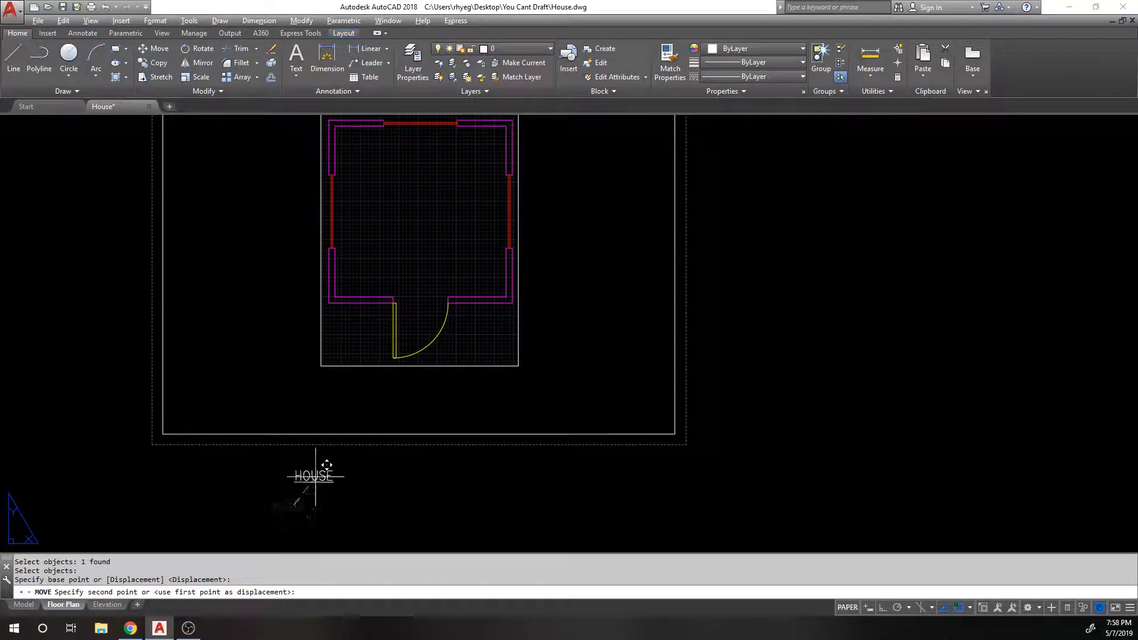
pyautogui.click(419, 400)
pyautogui.moveTo(395, 264); pyautogui.dragTo(343, 410, button='middle')
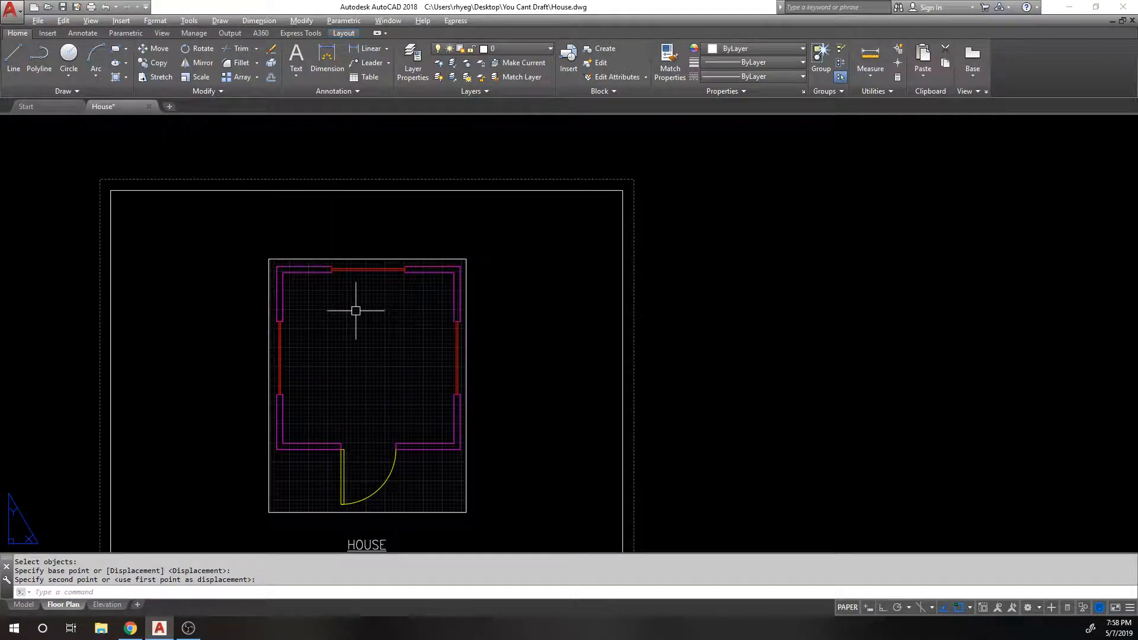
pyautogui.moveTo(353, 298); pyautogui.dragTo(378, 249, button='middle')
# Step: Try dimensioning the top border line with DIM, then cancel
pyautogui.click(327, 57)
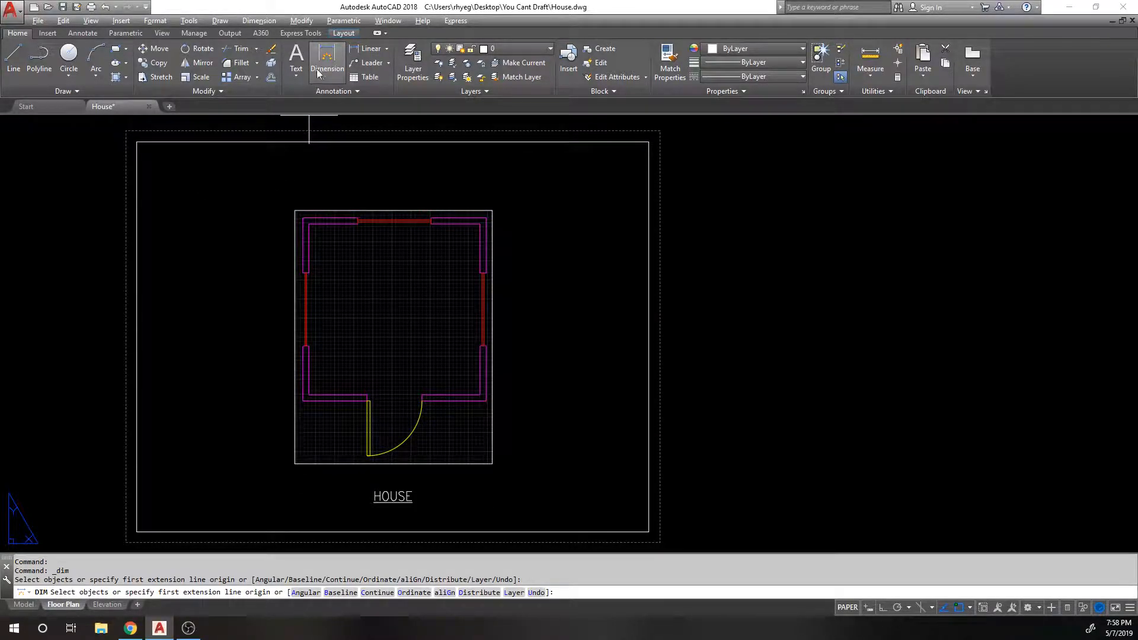
pyautogui.moveTo(251, 181); pyautogui.dragTo(256, 234, button='middle')
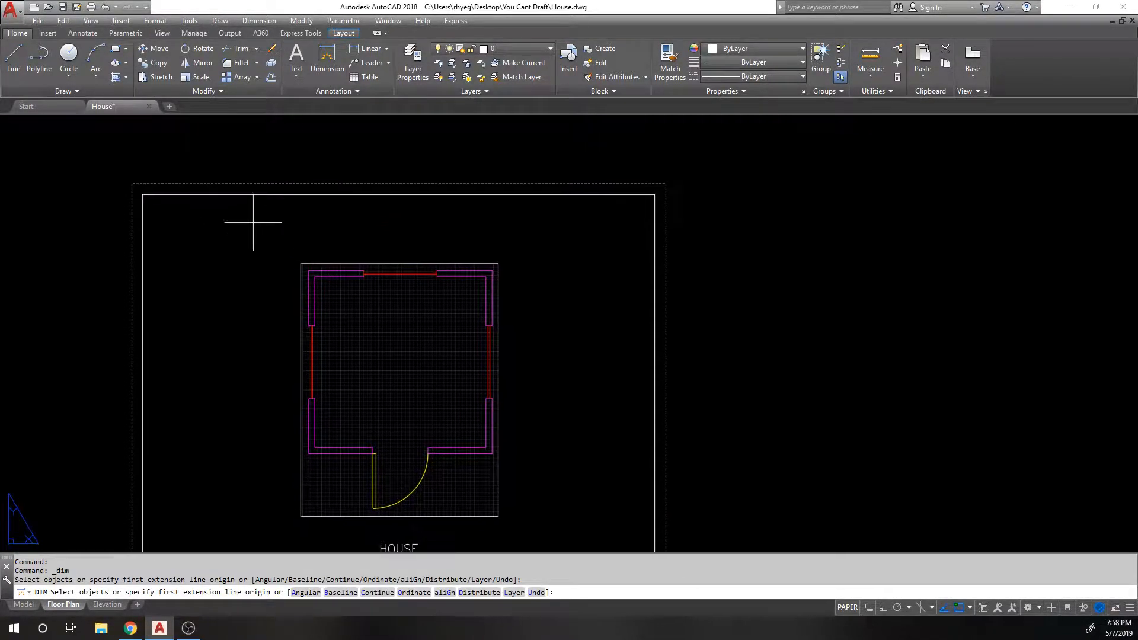
pyautogui.press('Return')
pyautogui.click(259, 195)
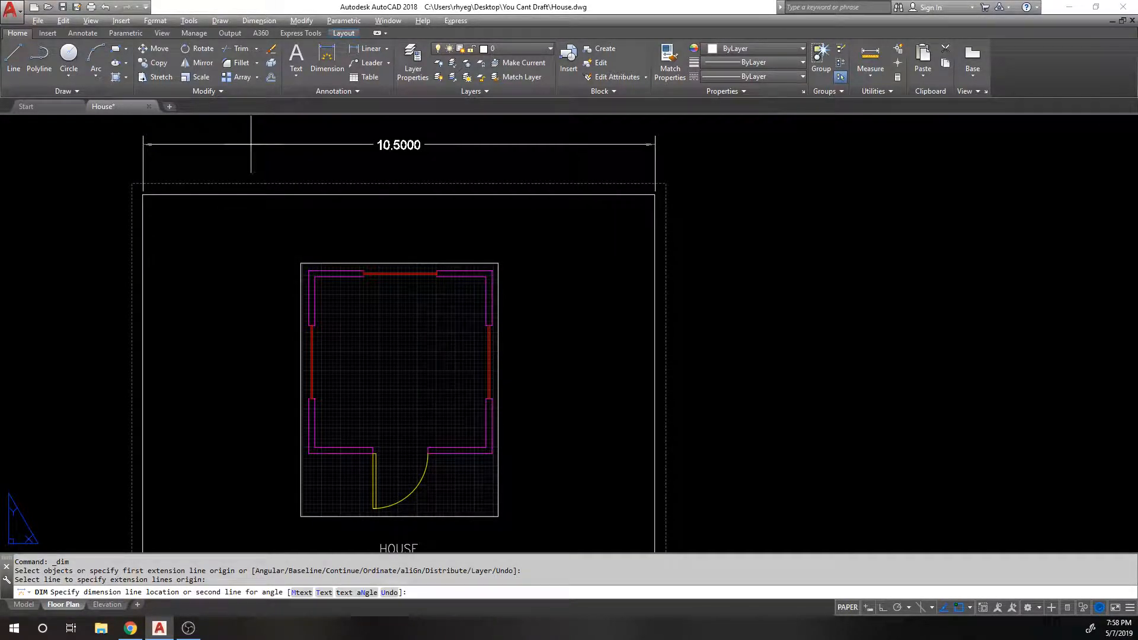
pyautogui.press('Escape')
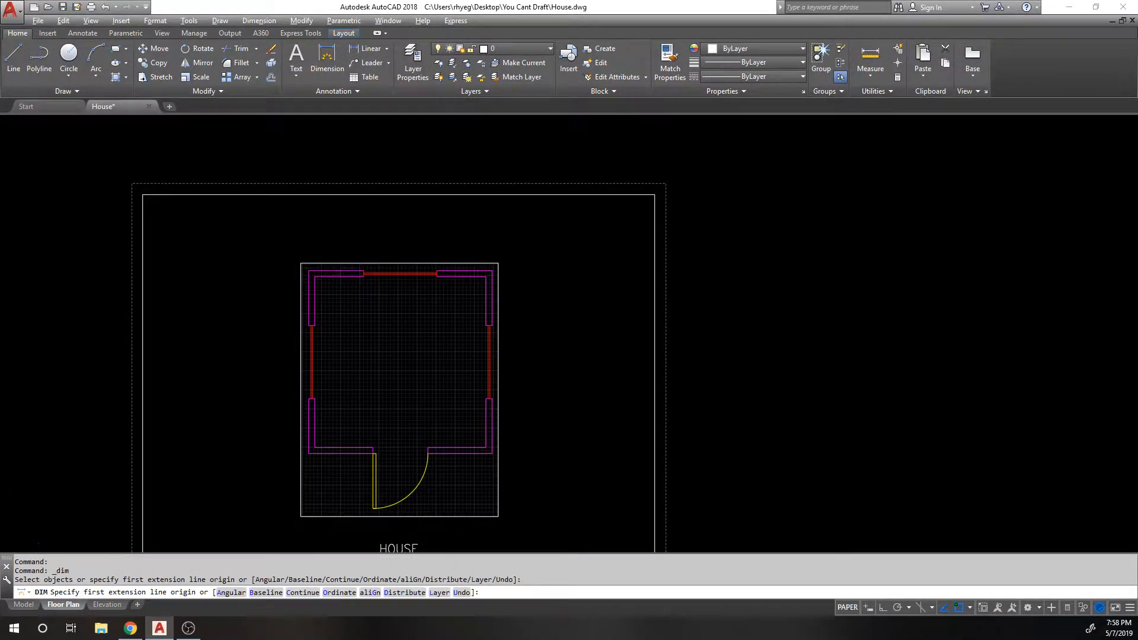
pyautogui.scroll(3, 335, 270)
# Step: Dimension the top-left wall segment with a 36.0000 linear dimension placed above it
pyautogui.click(328, 58)
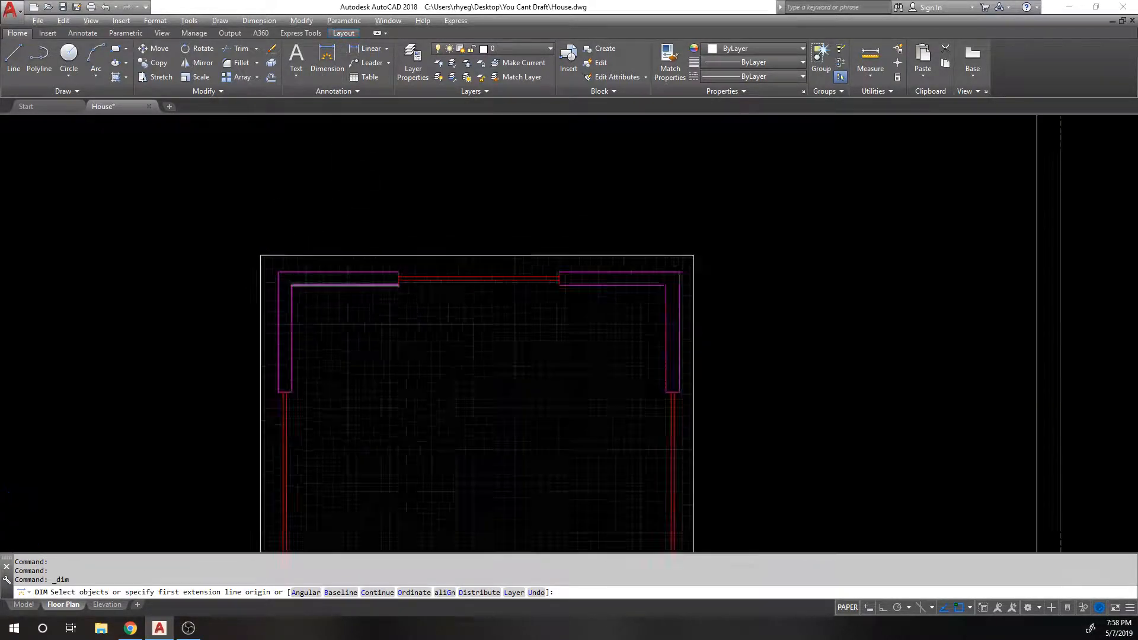
pyautogui.scroll(-4, 334, 286)
pyautogui.scroll(3, 334, 278)
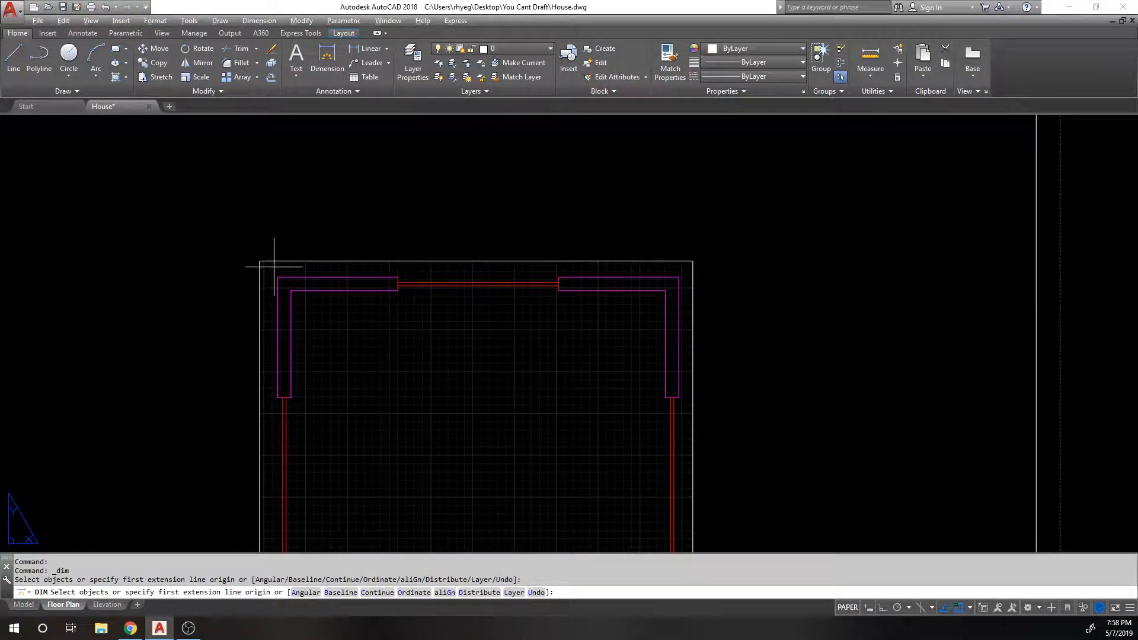
pyautogui.scroll(-3, 343, 288)
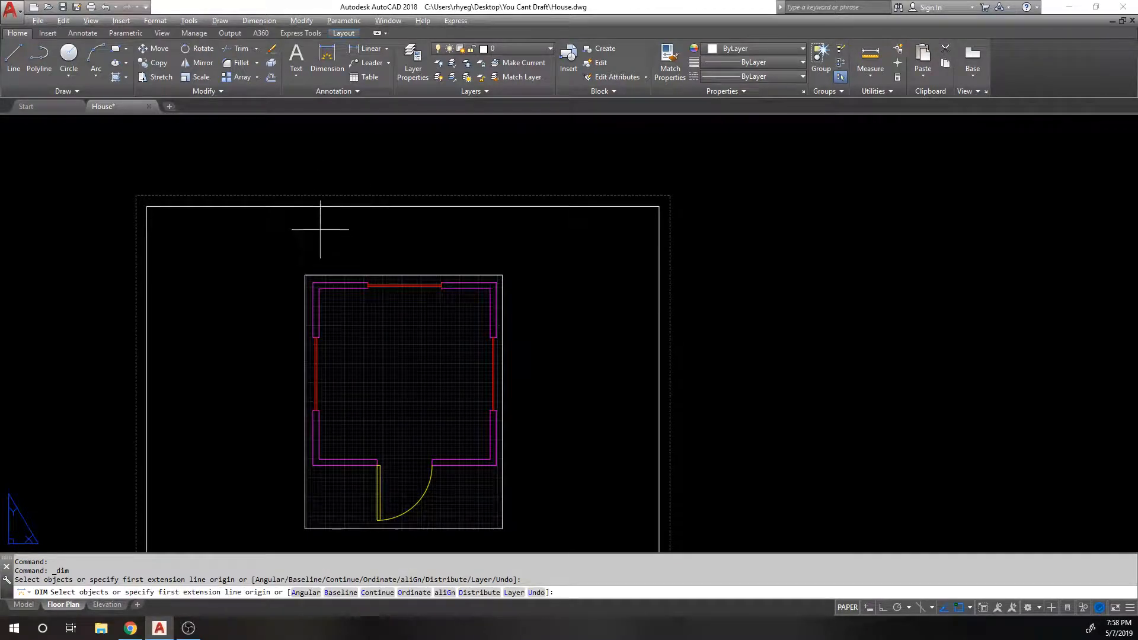
pyautogui.scroll(4, 367, 278)
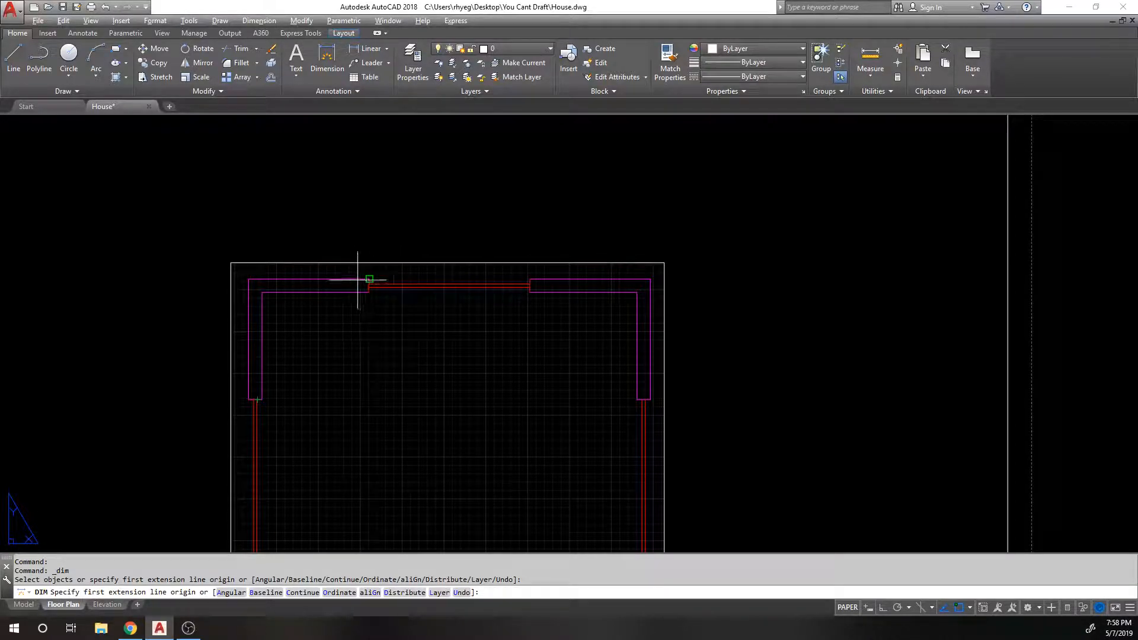
pyautogui.scroll(4, 309, 279)
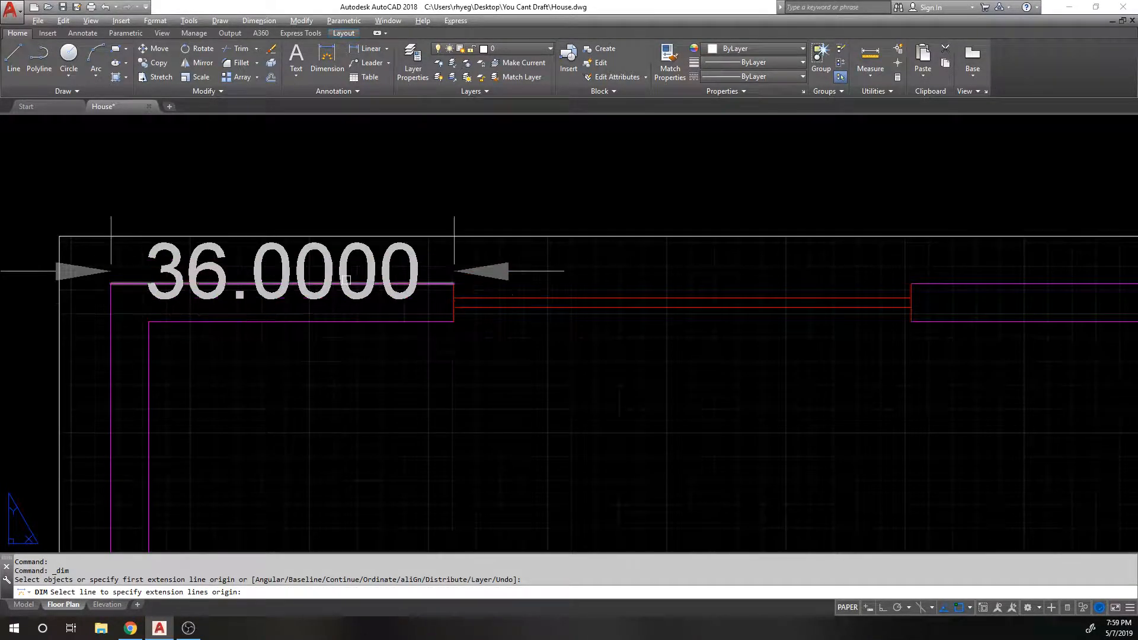
pyautogui.scroll(-2, 177, 237)
pyautogui.scroll(-2, 168, 254)
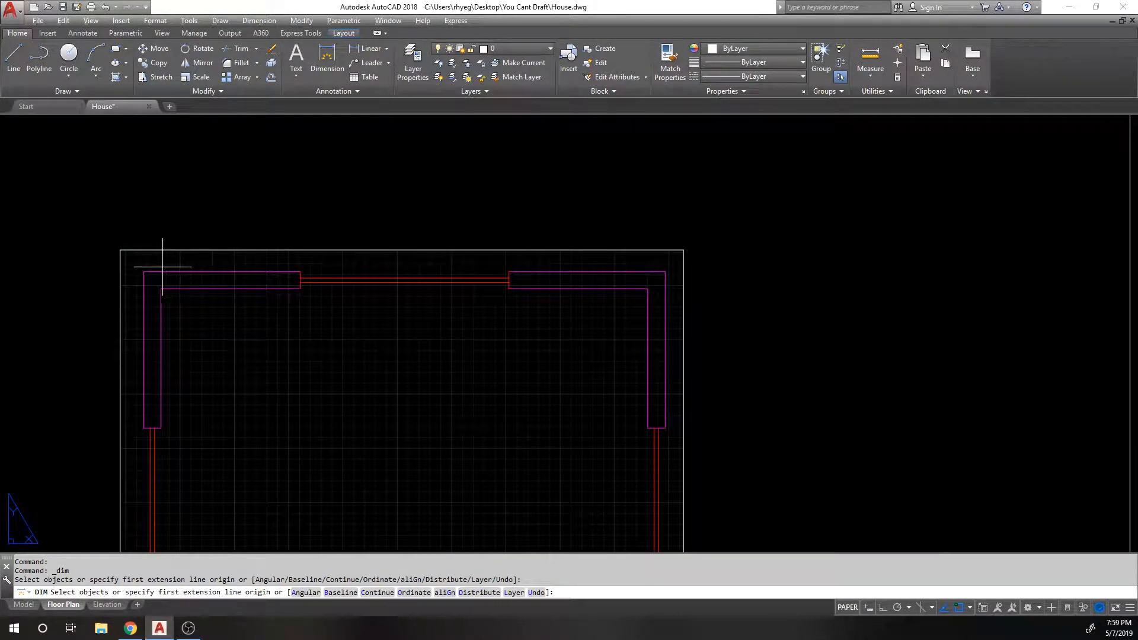
pyautogui.click(145, 271)
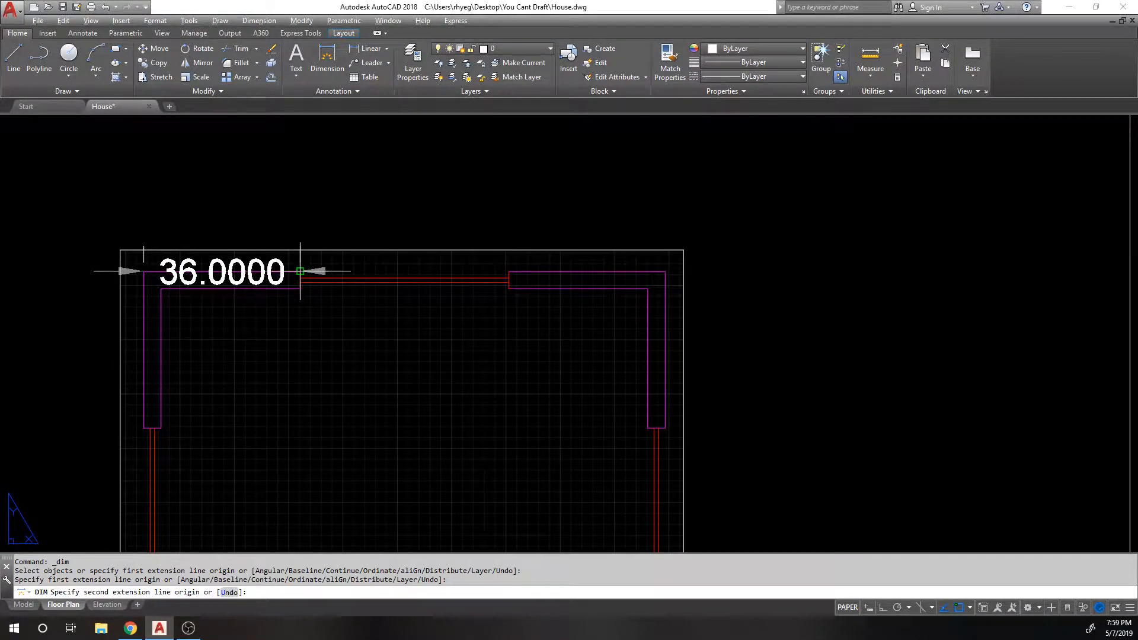
pyautogui.click(300, 271)
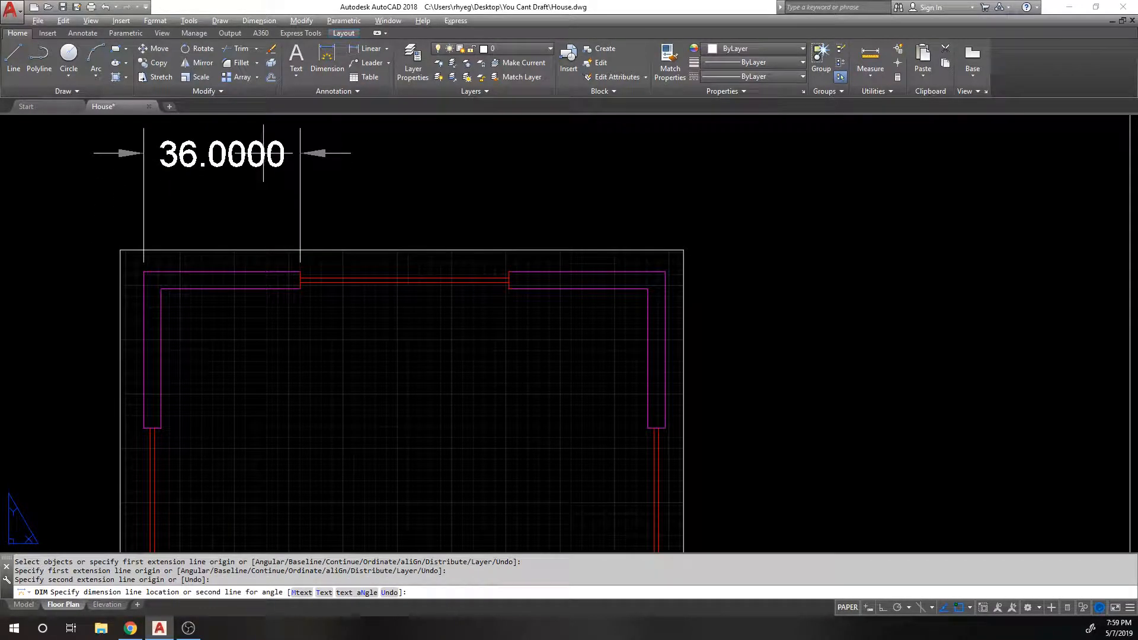
pyautogui.click(261, 153)
# Step: Add a second 36.0000 linear dimension above the top-right wall segment
pyautogui.scroll(-1, 298, 217)
pyautogui.moveTo(318, 121); pyautogui.dragTo(306, 200, button='middle')
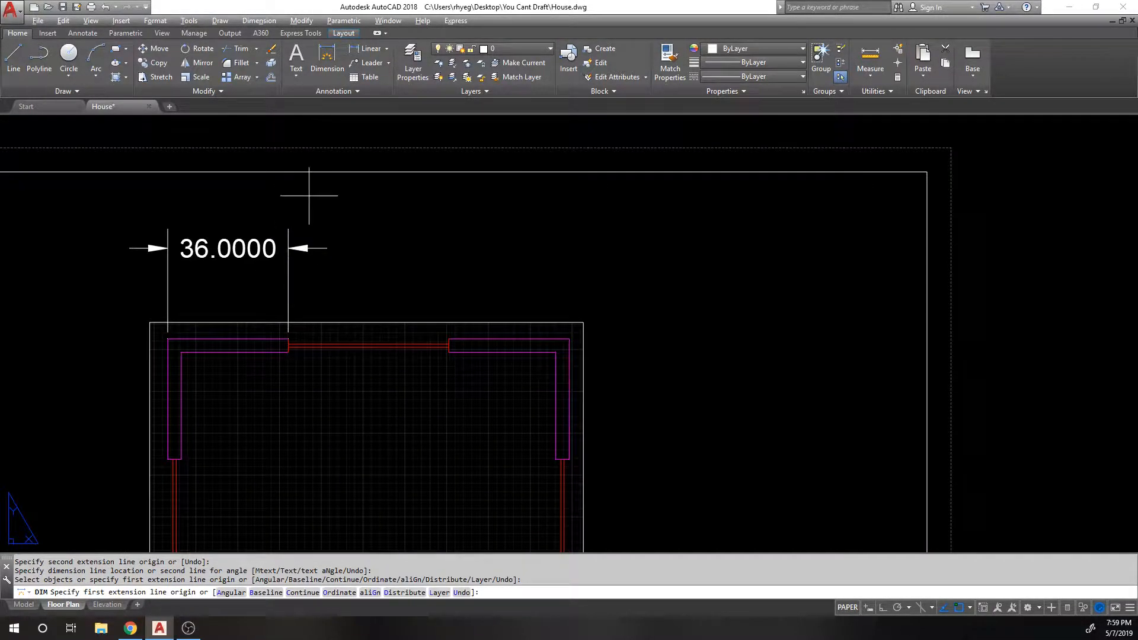
pyautogui.click(369, 48)
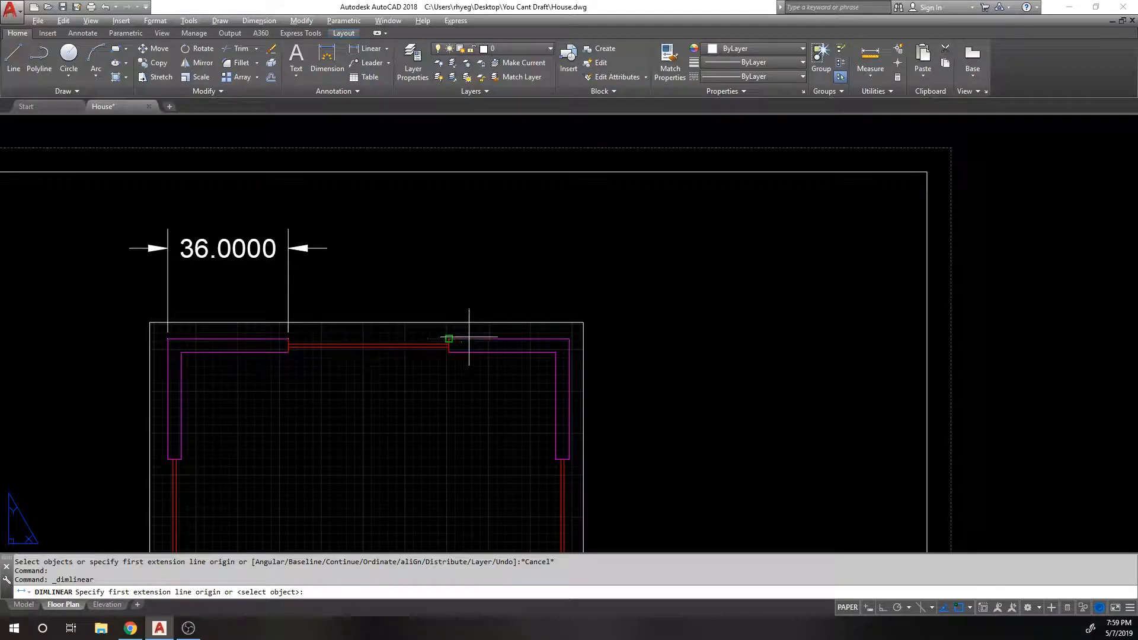
pyautogui.moveTo(451, 294); pyautogui.dragTo(462, 245, button='middle')
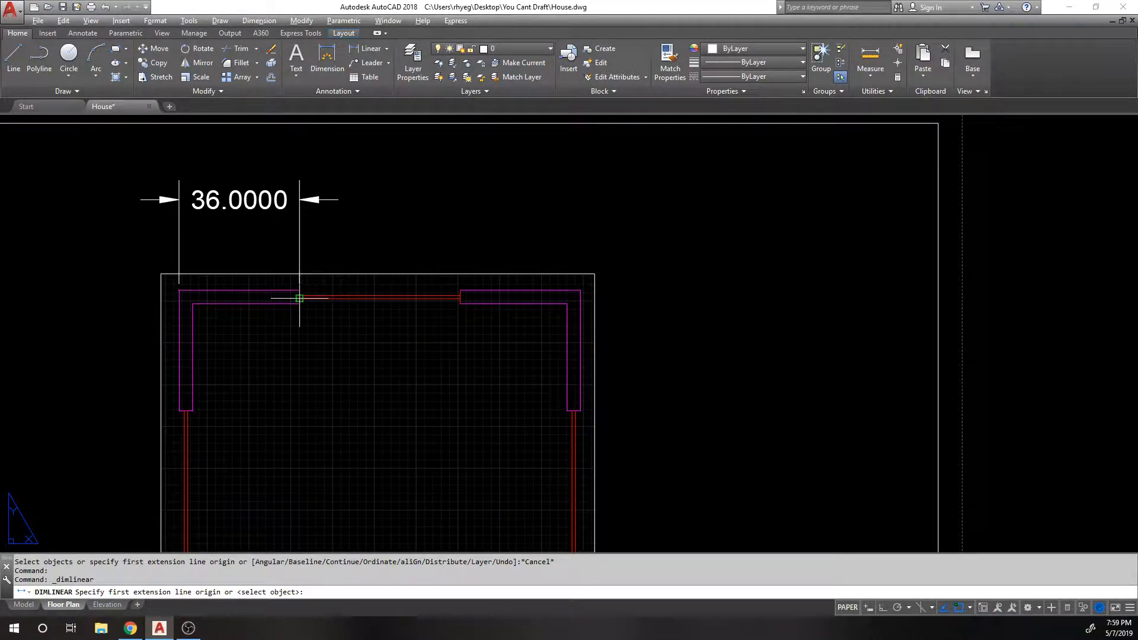
pyautogui.scroll(1, 488, 267)
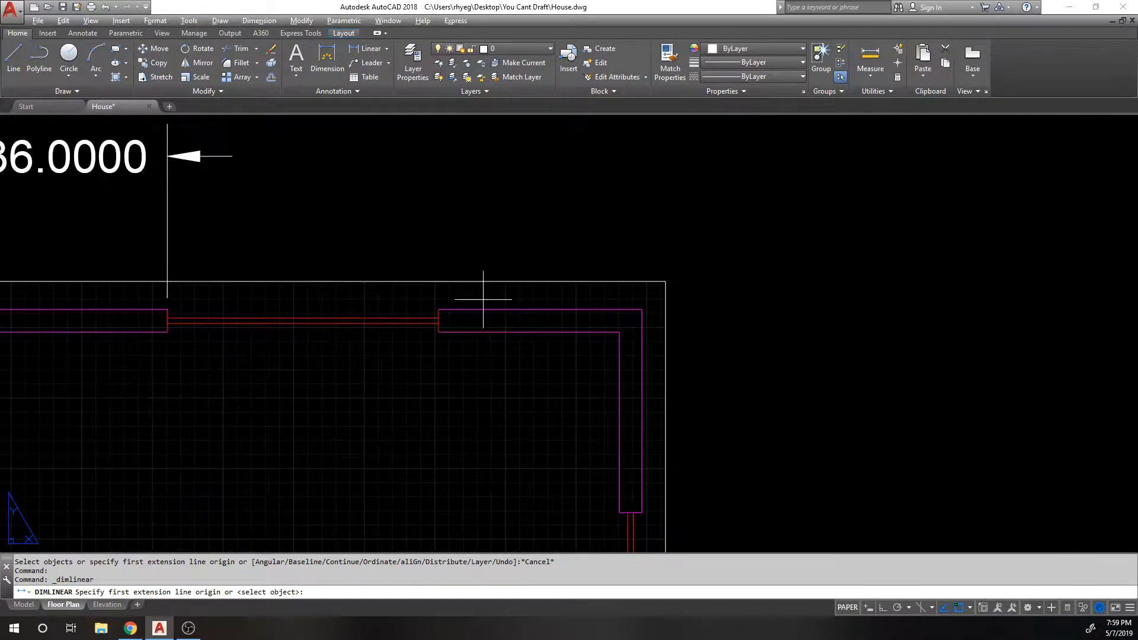
pyautogui.click(466, 309)
pyautogui.click(644, 307)
pyautogui.click(524, 169)
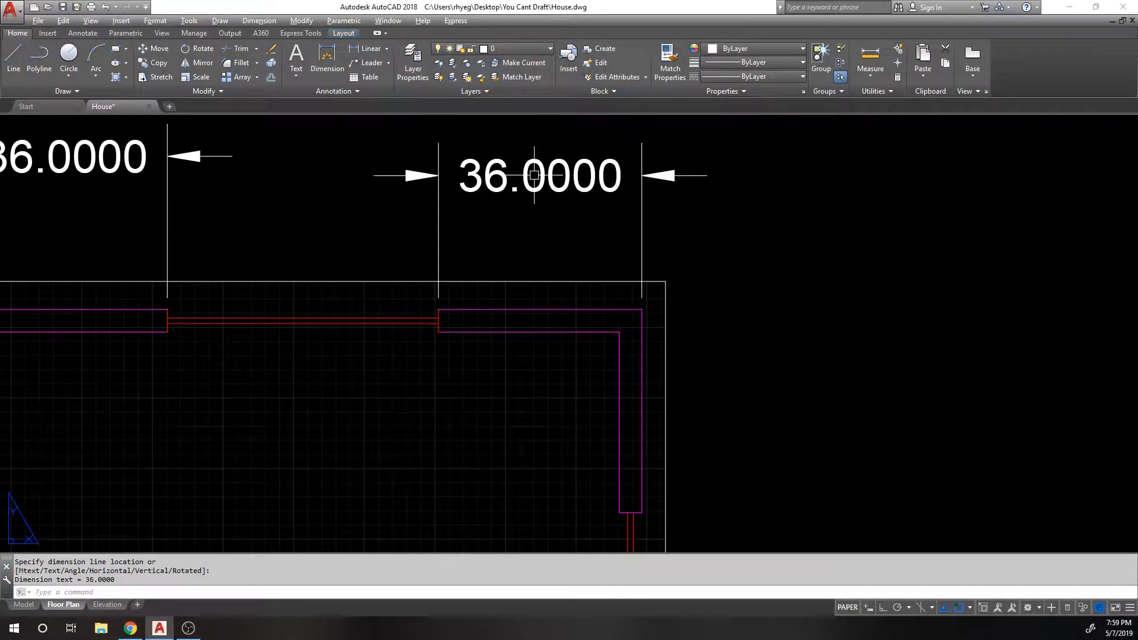
# Step: Frame the floor plan and window-select the two top wall dimensions
pyautogui.scroll(-1, 524, 164)
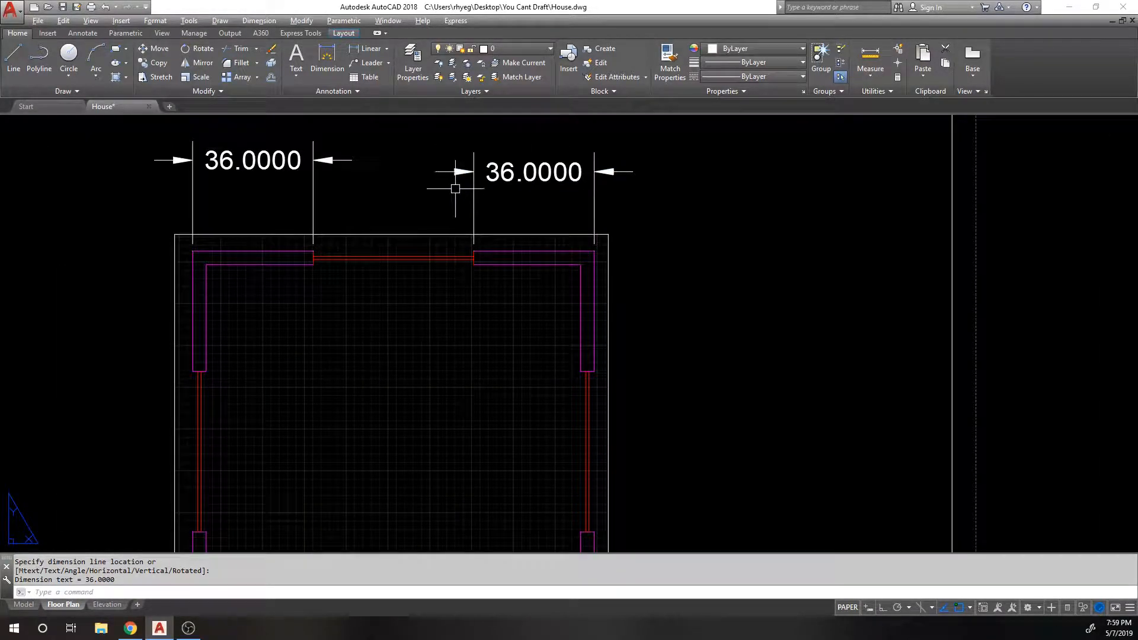
pyautogui.moveTo(458, 242); pyautogui.dragTo(471, 176, button='middle')
pyautogui.moveTo(530, 243); pyautogui.dragTo(474, 333, button='middle')
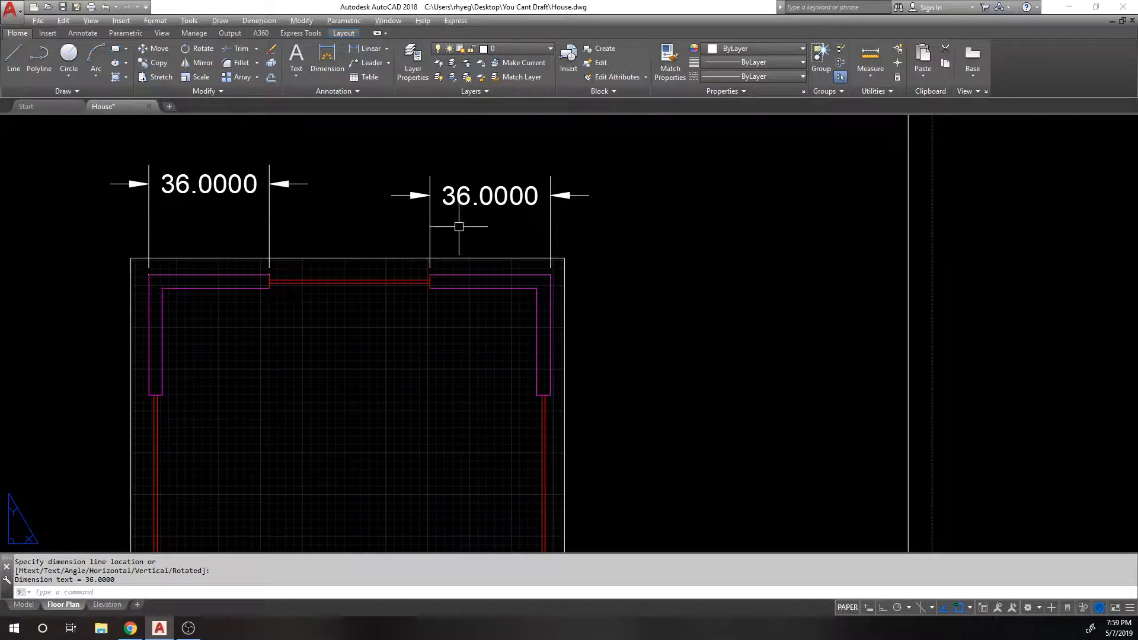
pyautogui.click(464, 228)
pyautogui.click(257, 170)
pyautogui.scroll(3, 485, 254)
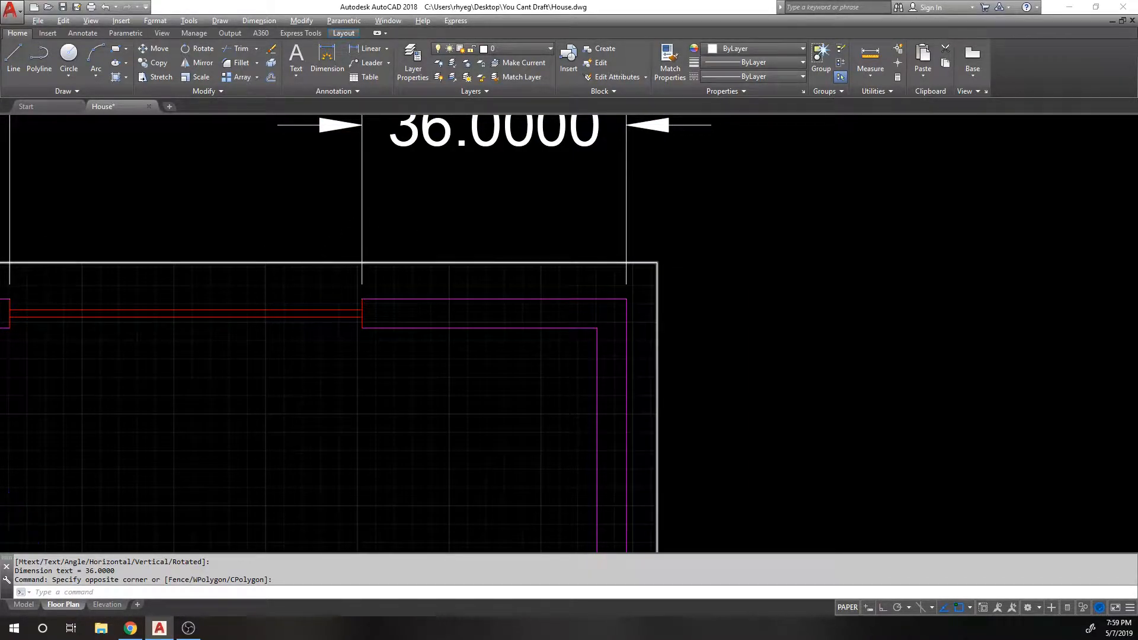
pyautogui.scroll(-3, 406, 279)
pyautogui.scroll(-3, 385, 227)
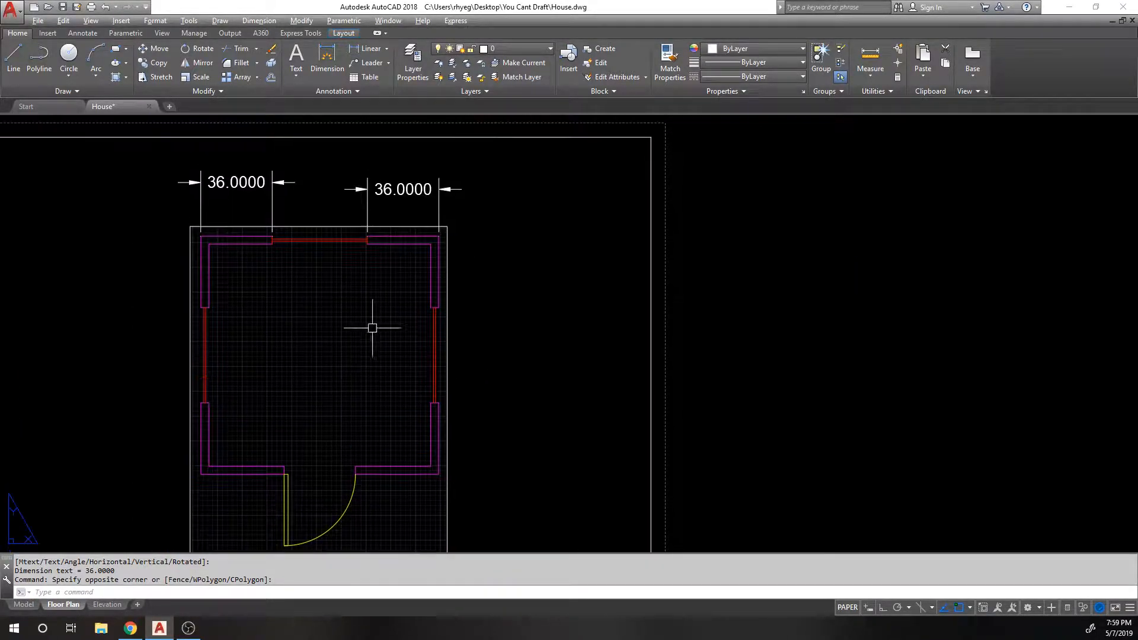
# Step: Erase both 36.0000 dimensions from the top wall
pyautogui.write('e')
pyautogui.press('Return')
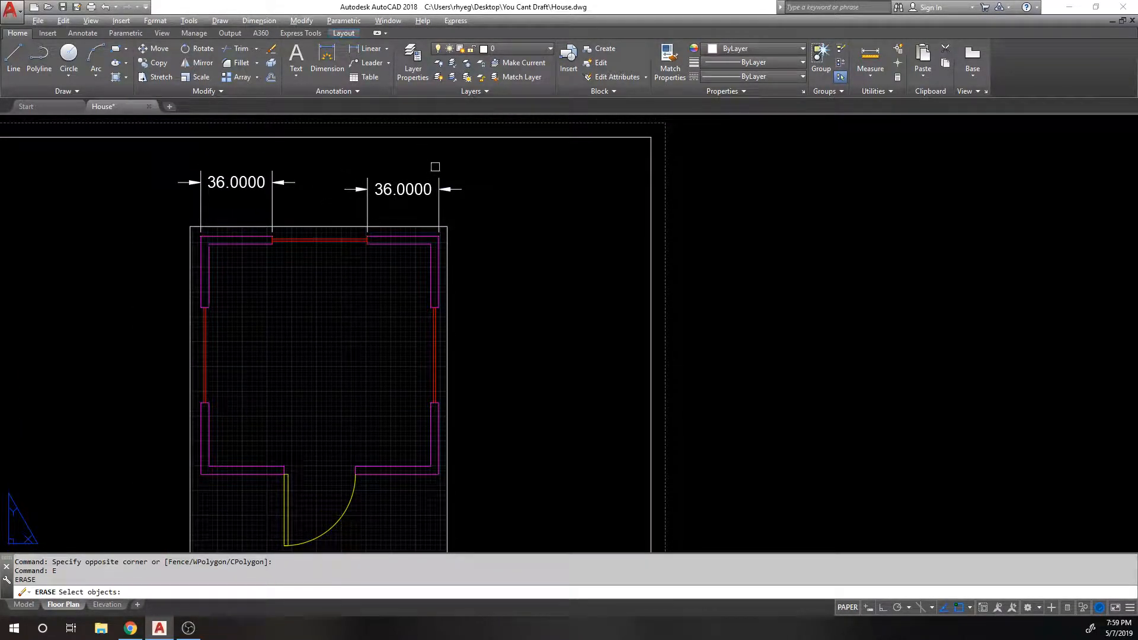
pyautogui.click(402, 189)
pyautogui.click(237, 182)
pyautogui.press('Return')
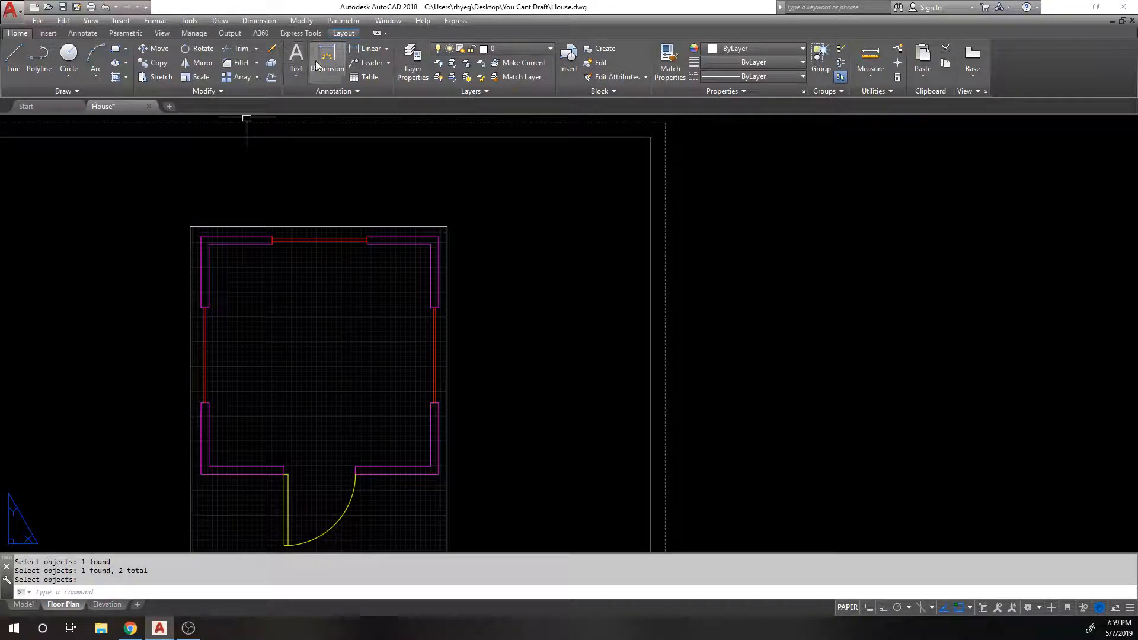
# Step: Preview a 42.0000 linear dimension from the top-left corner to the door opening, then cancel
pyautogui.click(366, 51)
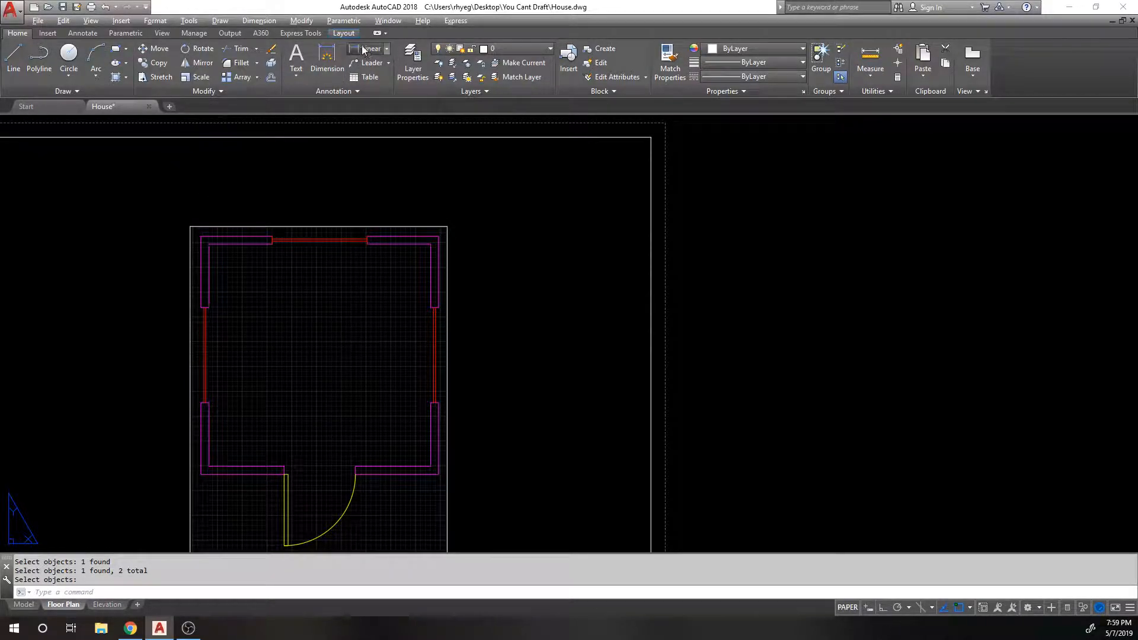
pyautogui.click(200, 236)
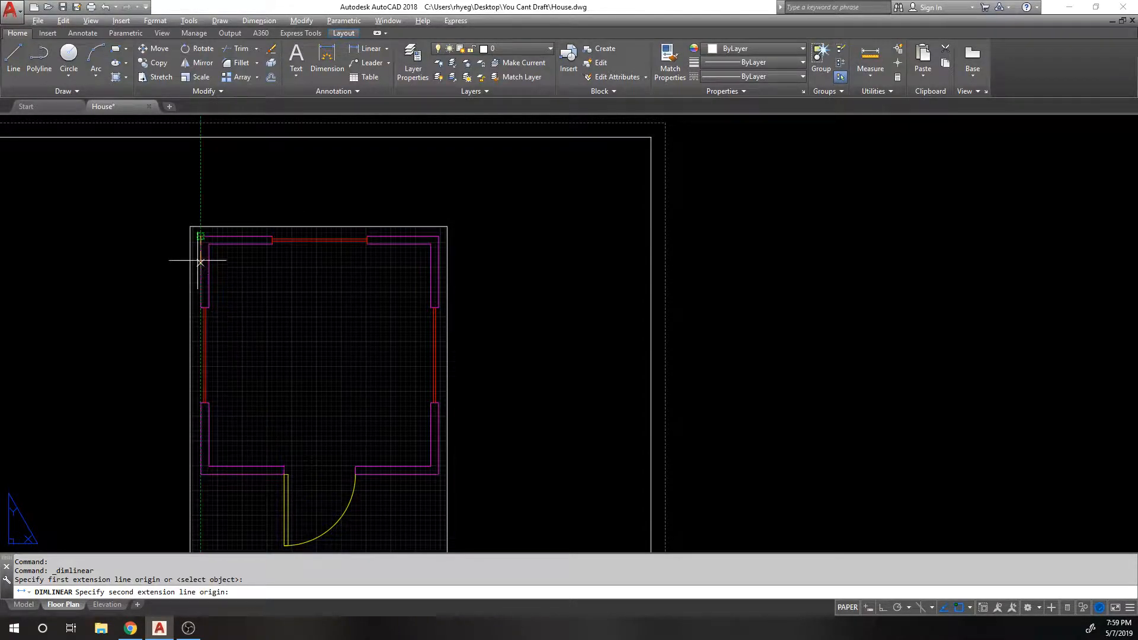
pyautogui.click(284, 467)
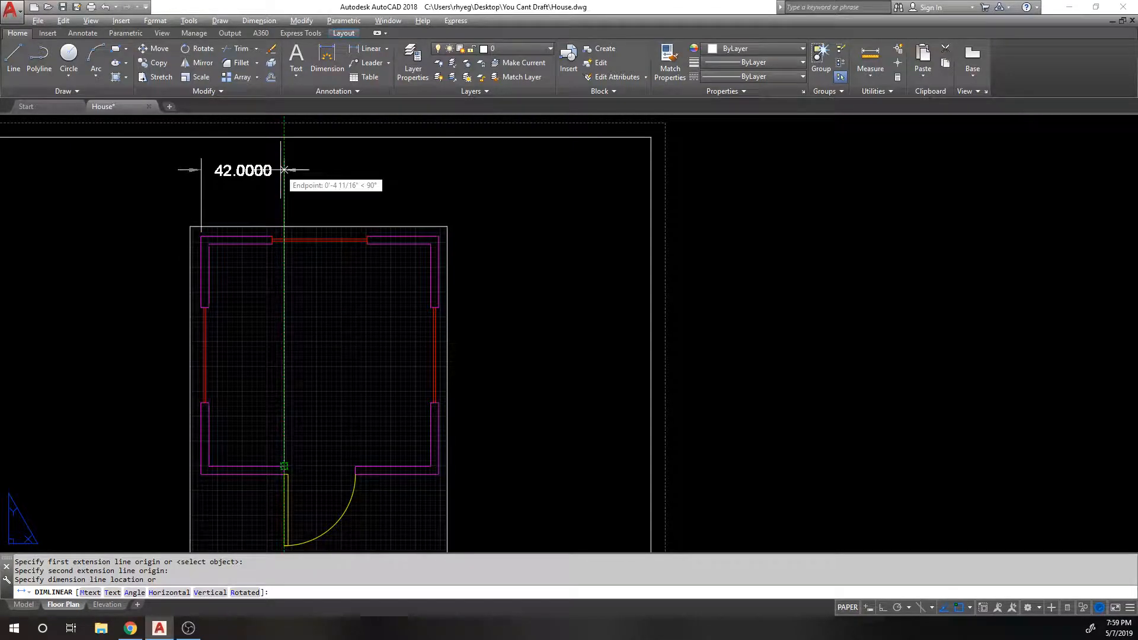
pyautogui.press('Escape')
# Step: Preview a 123.3694 aligned dimension between the same corners, cancel, and reopen the dimension type list
pyautogui.click(387, 50)
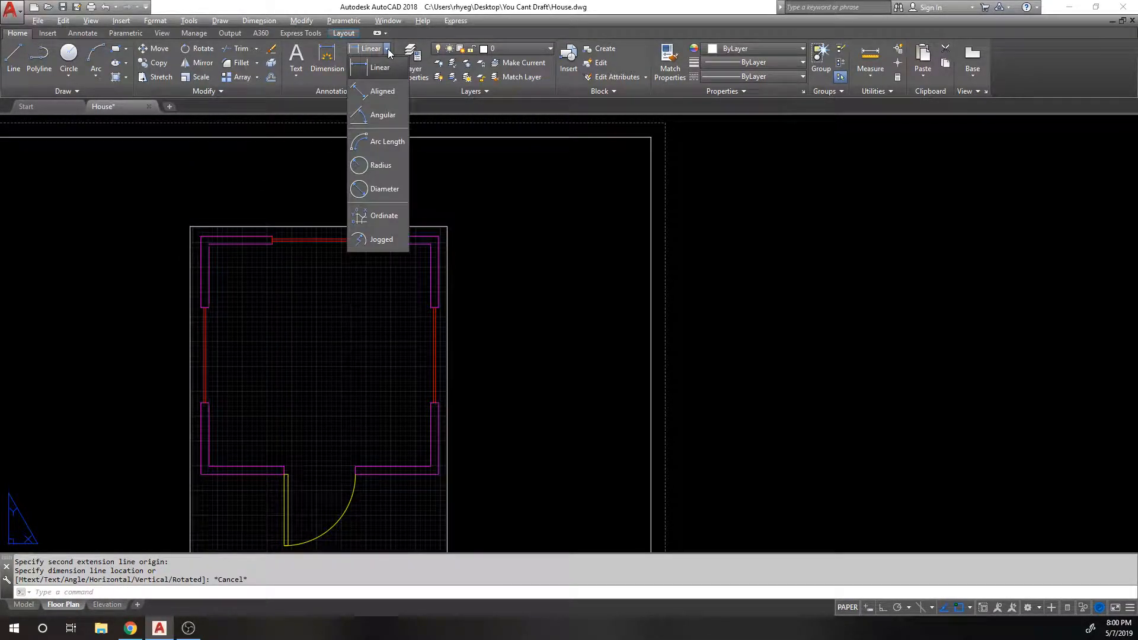
pyautogui.click(382, 91)
pyautogui.click(201, 238)
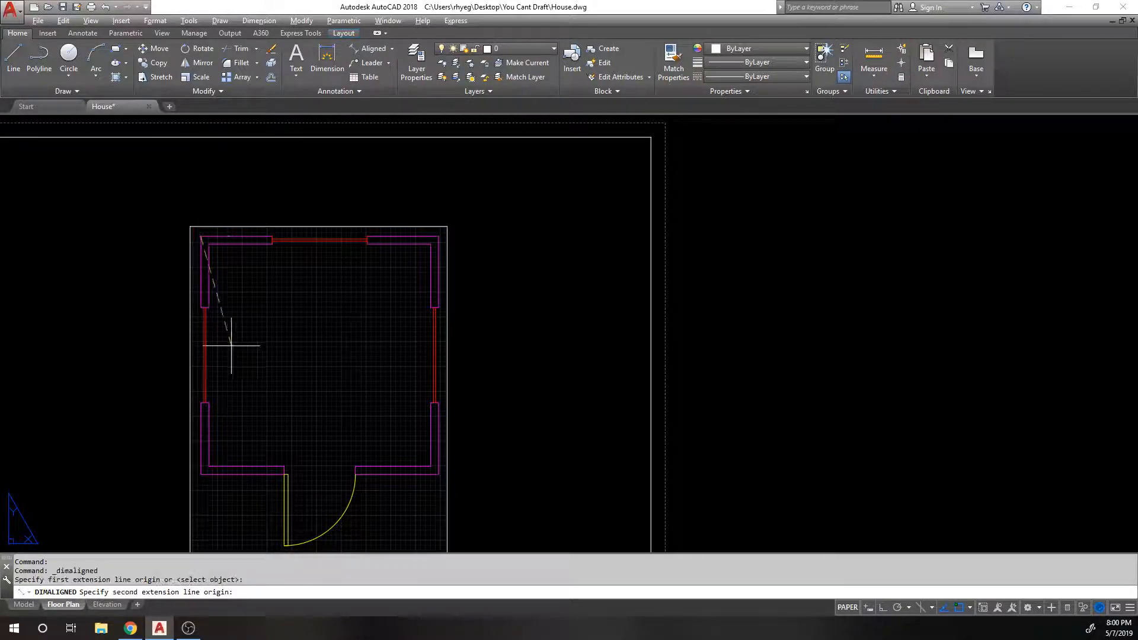
pyautogui.click(283, 466)
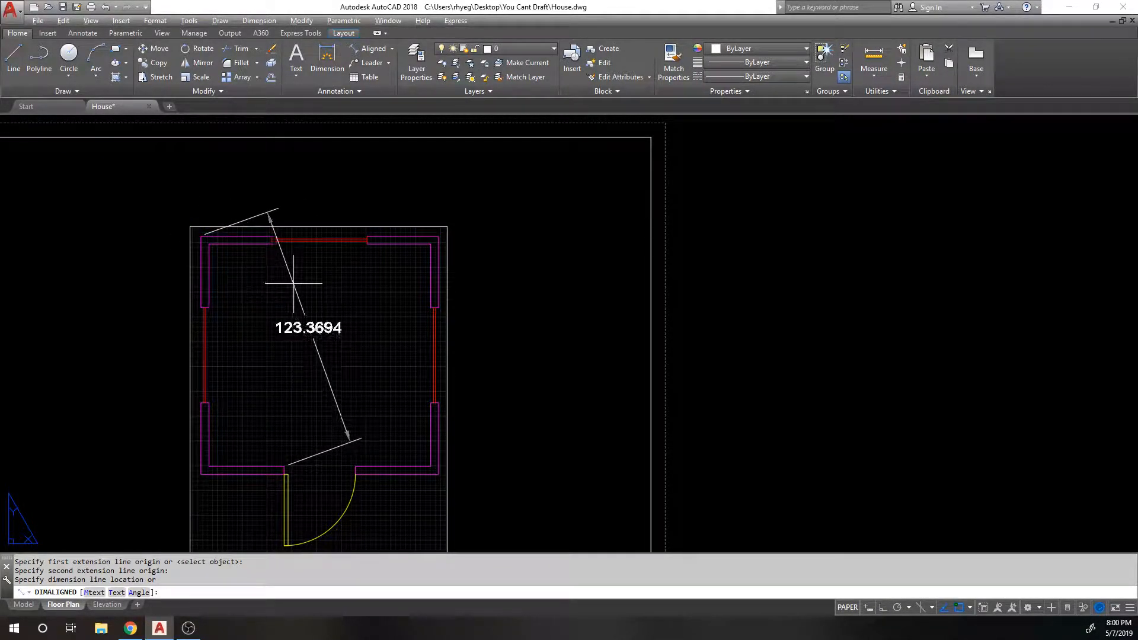
pyautogui.press('Escape')
pyautogui.click(393, 50)
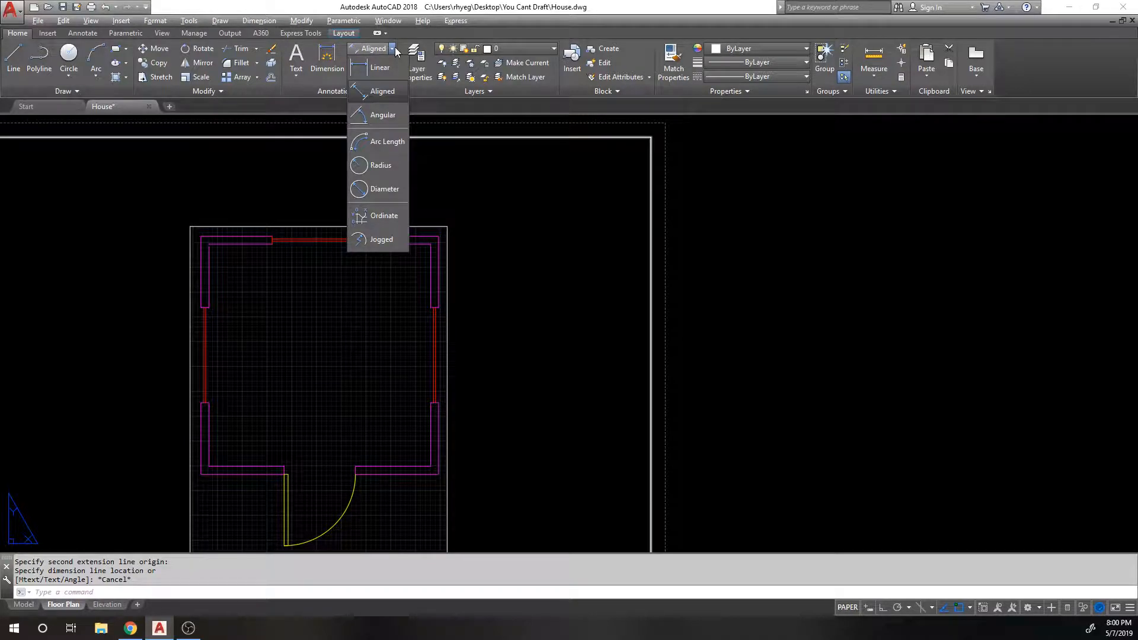
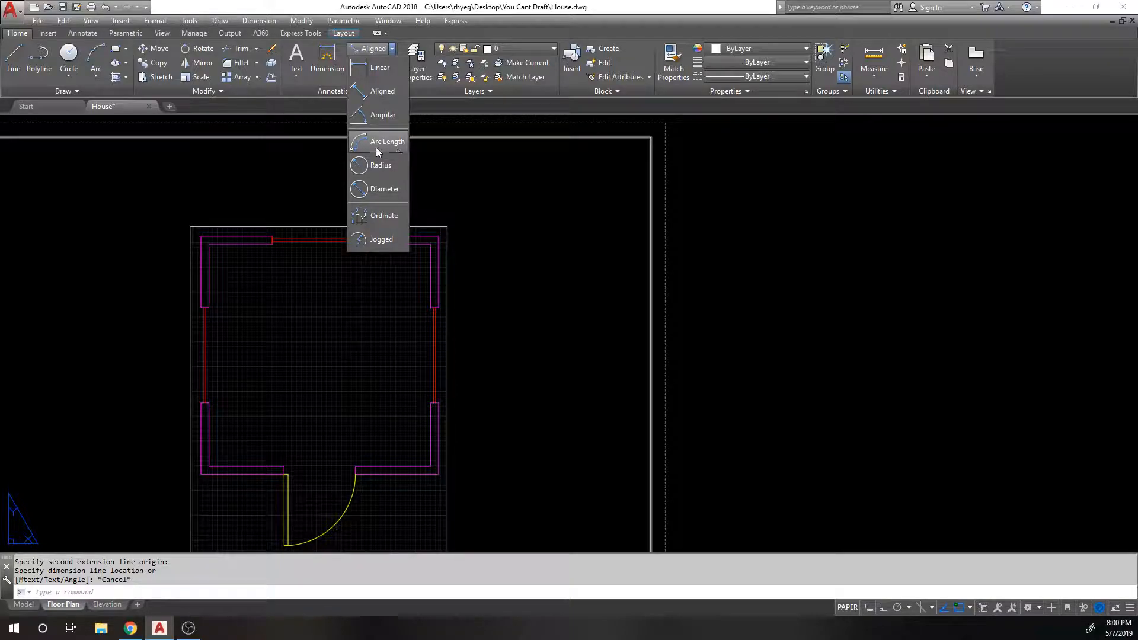
# Step: Draw a three-point demo arc beside the plan
pyautogui.write('C')
pyautogui.press('Return')
pyautogui.click(505, 213)
pyautogui.click(554, 203)
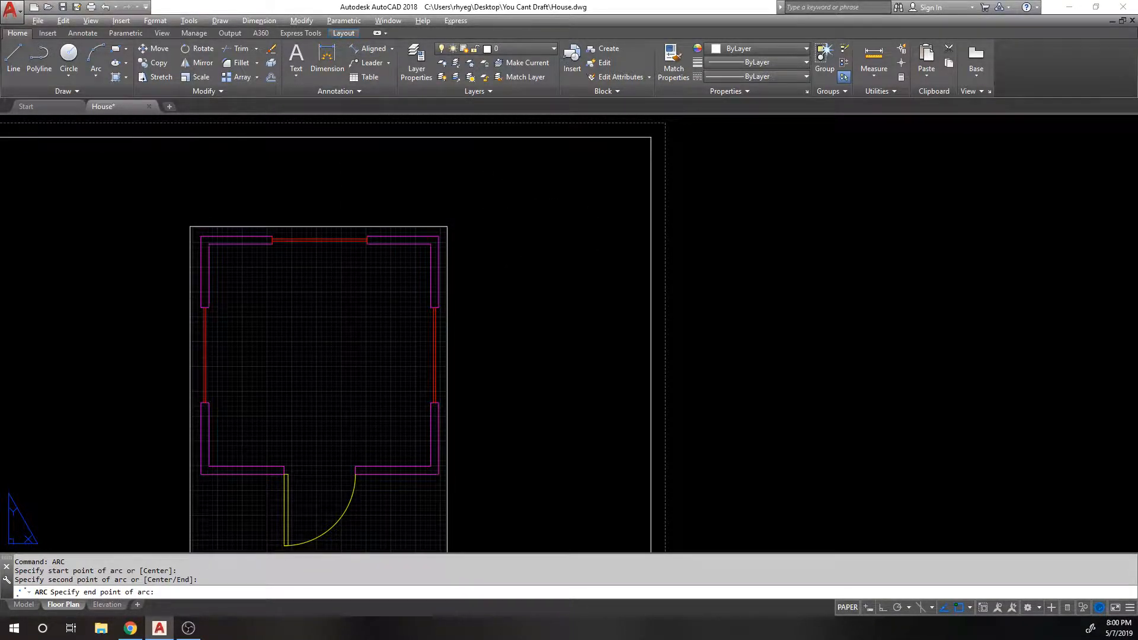
pyautogui.click(392, 50)
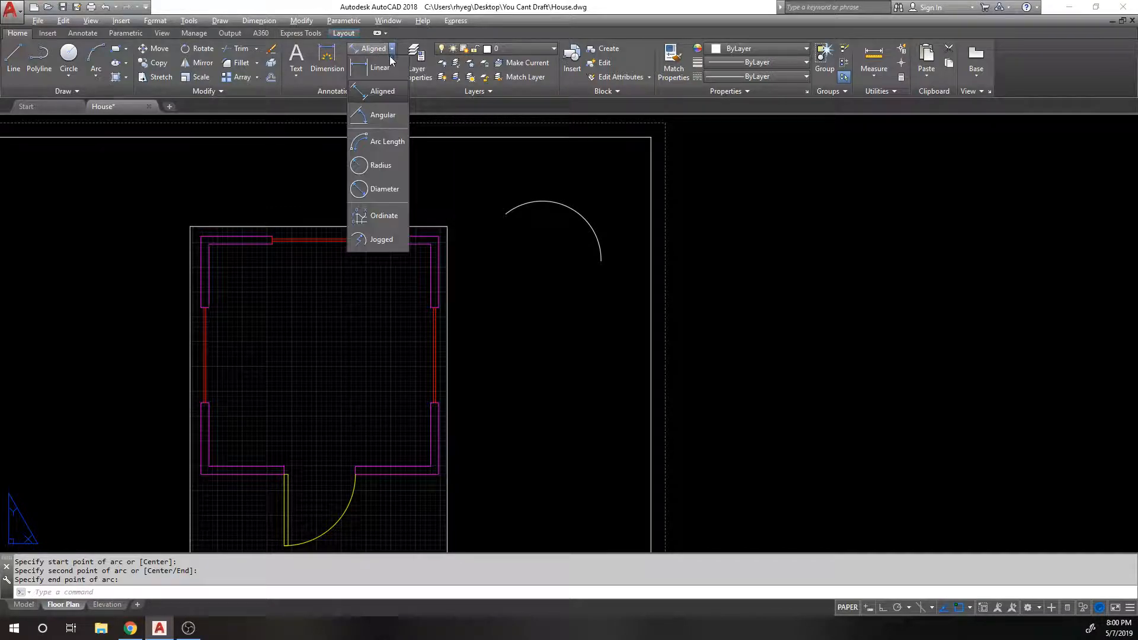
# Step: Add a 2.1039 arc-length dimension to the demo arc
pyautogui.click(372, 162)
pyautogui.click(579, 212)
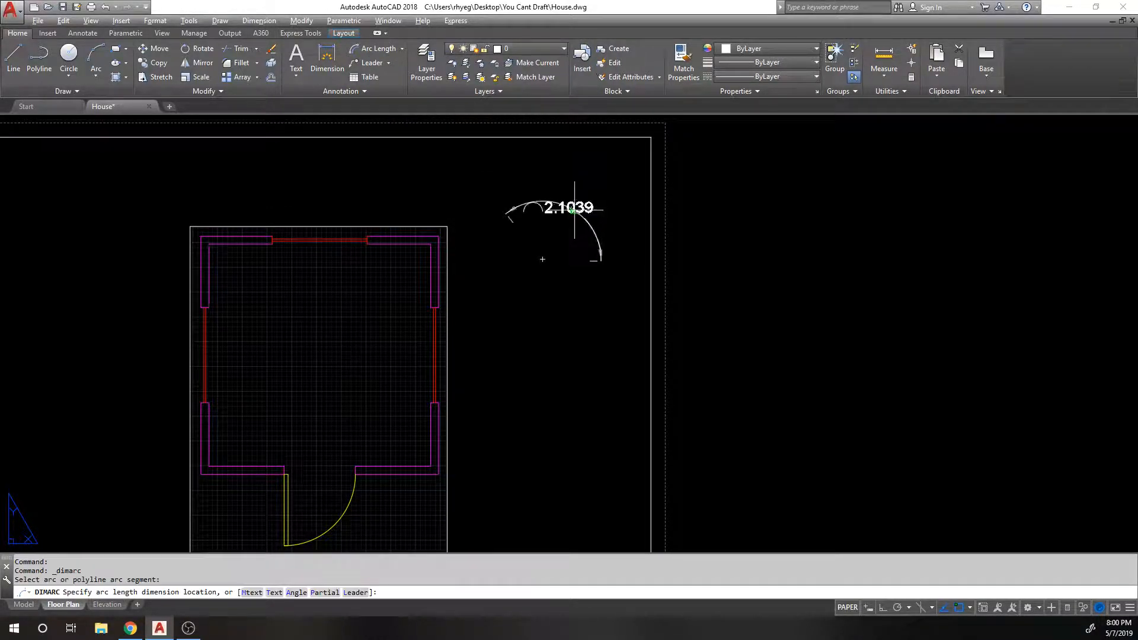
pyautogui.click(545, 216)
# Step: Erase the demo arc together with its arc-length dimension
pyautogui.click(581, 209)
pyautogui.press('Escape')
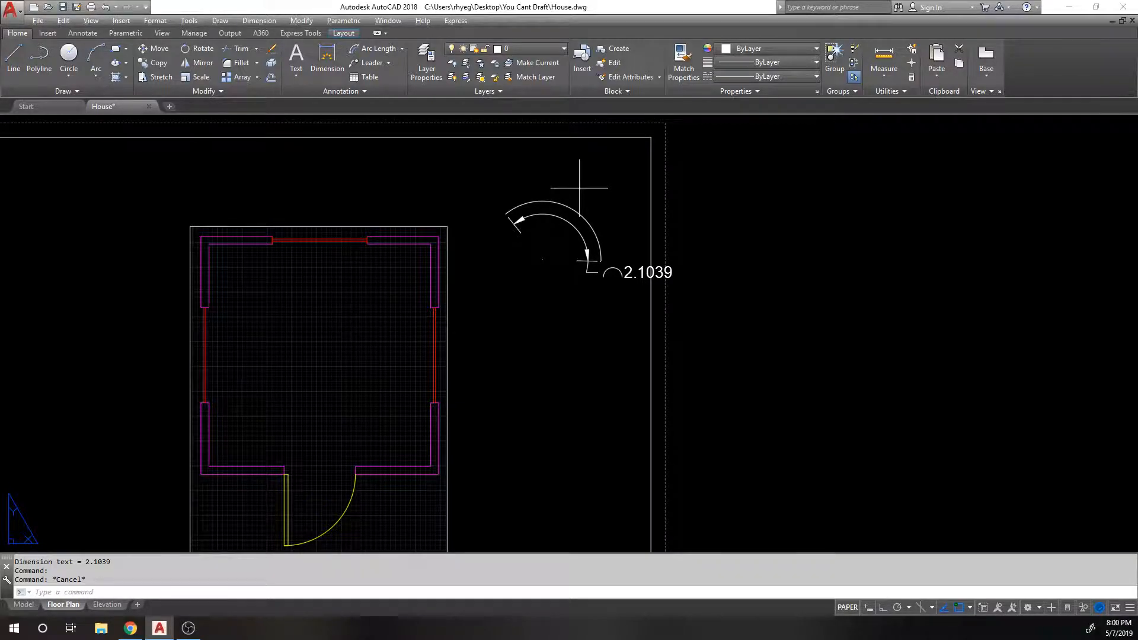
pyautogui.click(579, 188)
pyautogui.click(504, 308)
pyautogui.write('e')
pyautogui.press('Return')
pyautogui.press('Return')
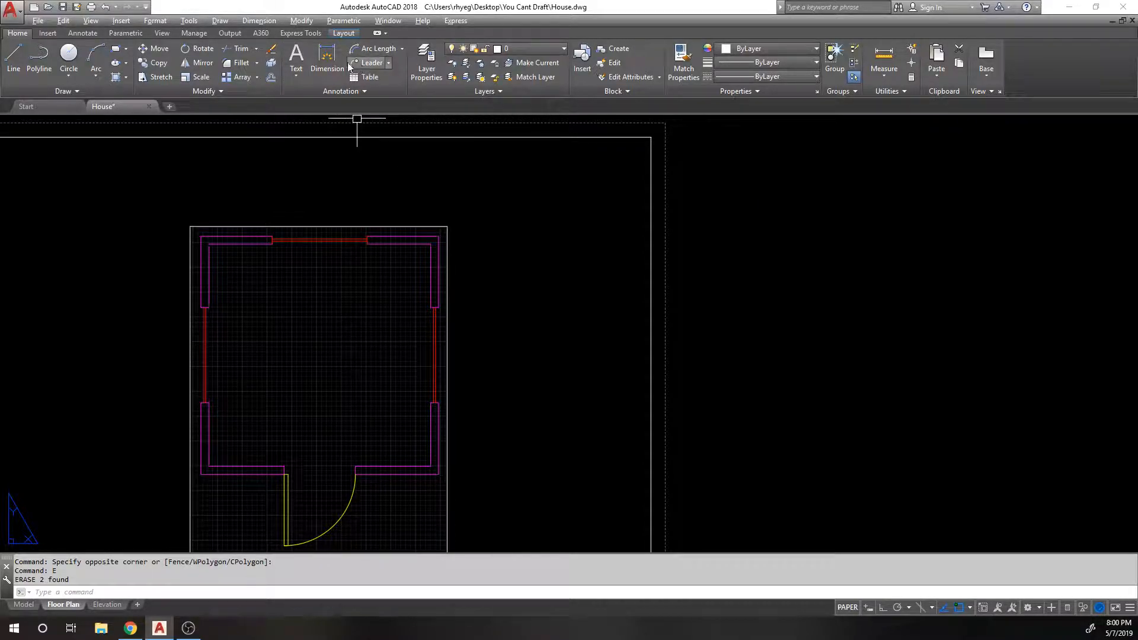
# Step: Place a 190.6865 ordinate dimension at the top-right wall corner
pyautogui.click(401, 50)
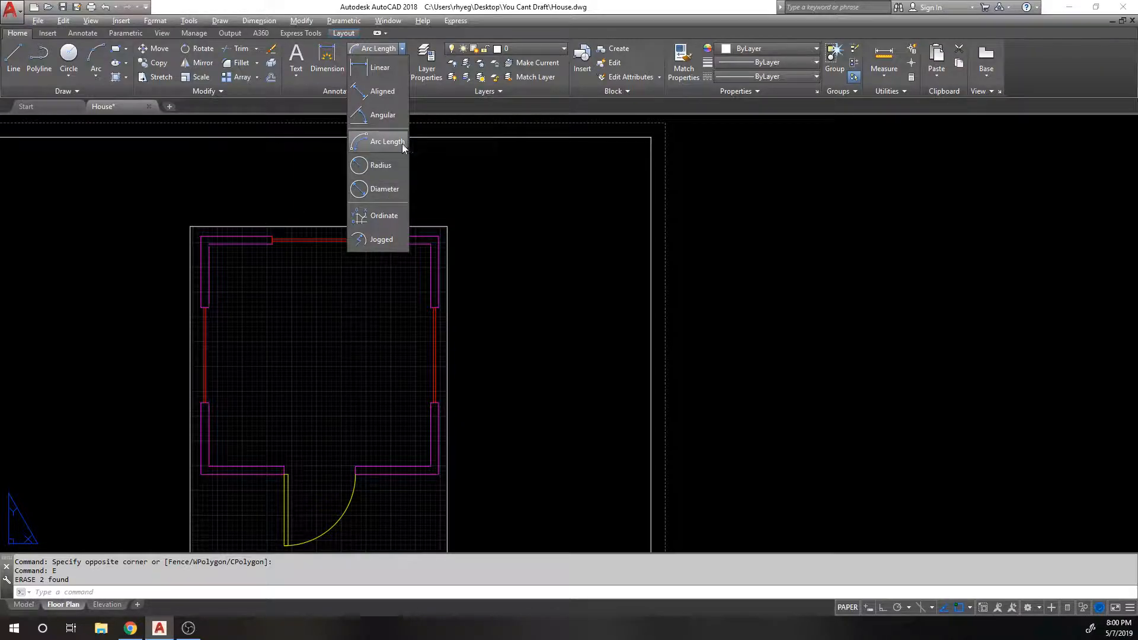
pyautogui.click(383, 217)
pyautogui.click(439, 237)
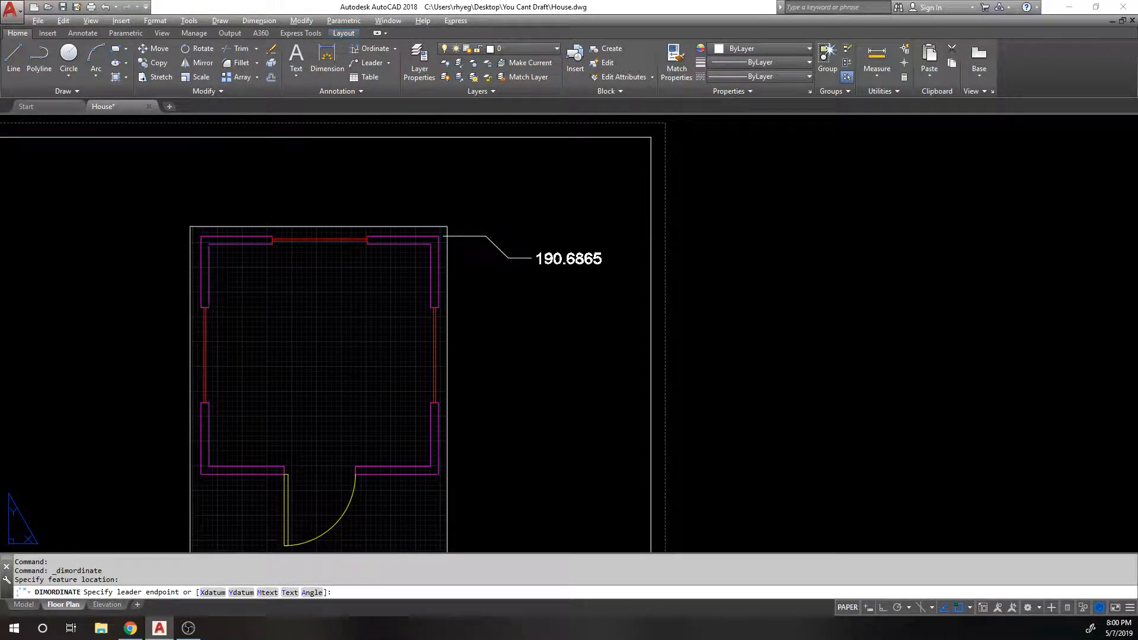
pyautogui.click(532, 259)
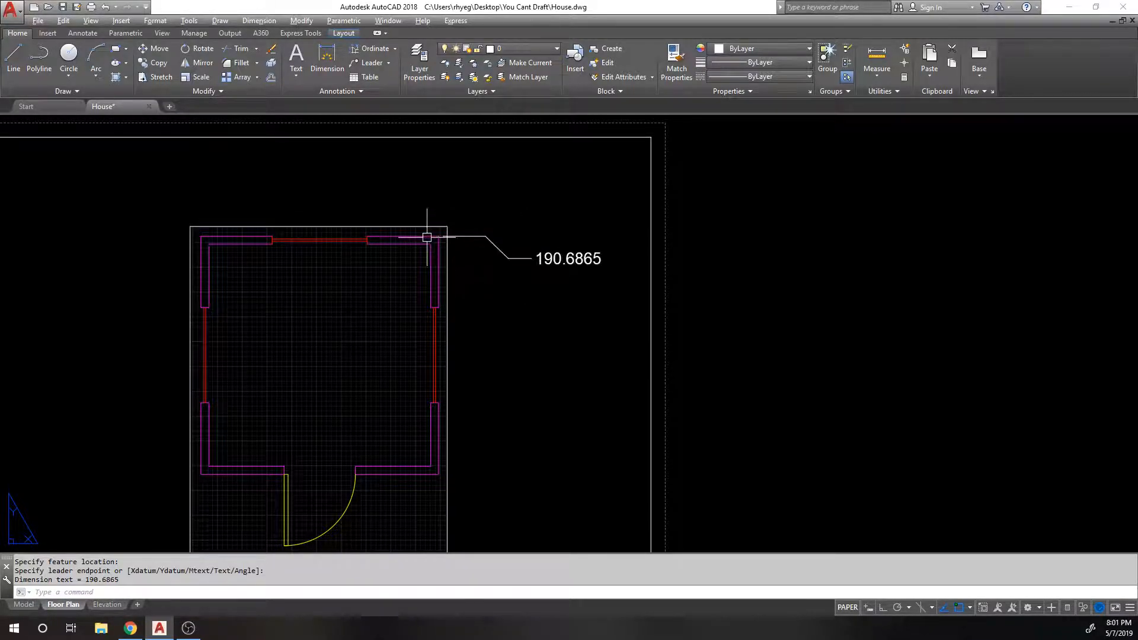
pyautogui.press('Return')
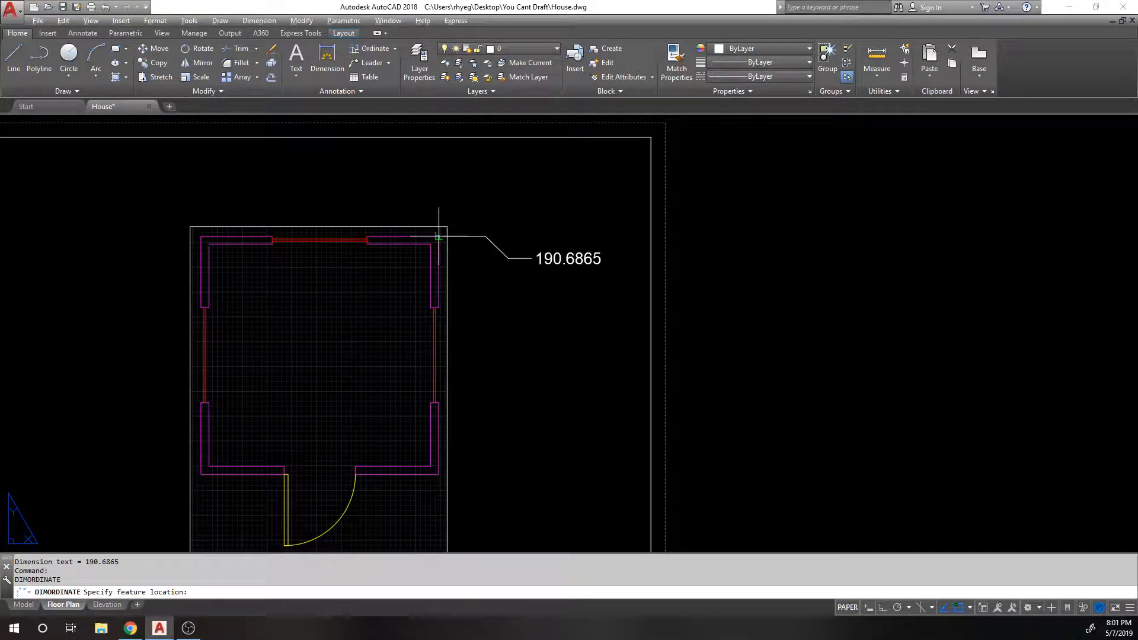
pyautogui.click(439, 235)
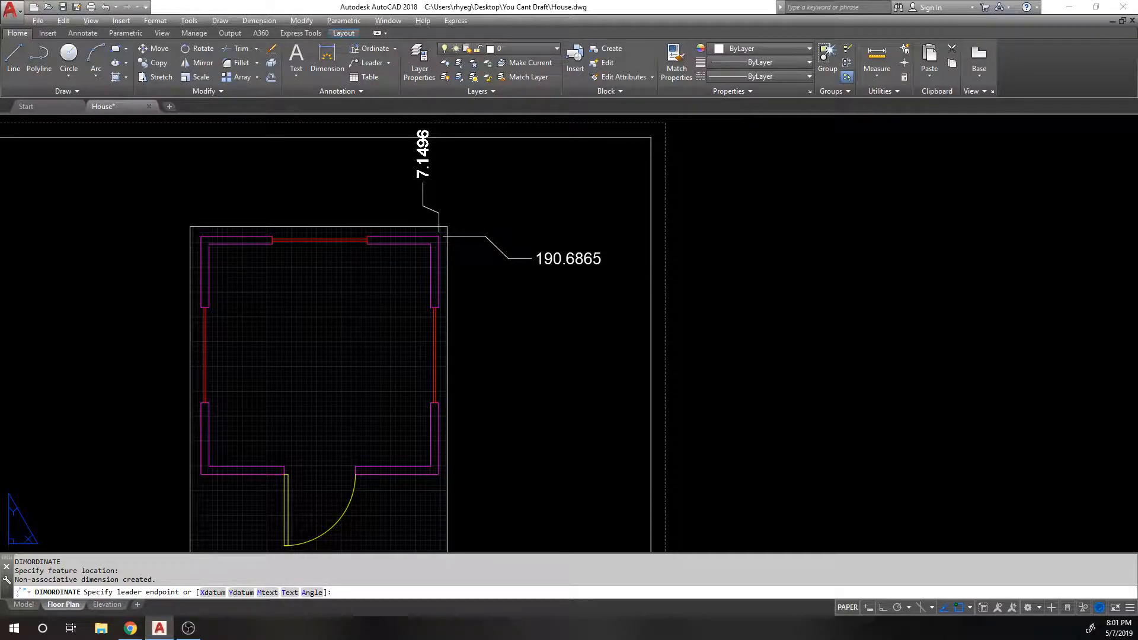
pyautogui.press('Escape')
pyautogui.click(557, 260)
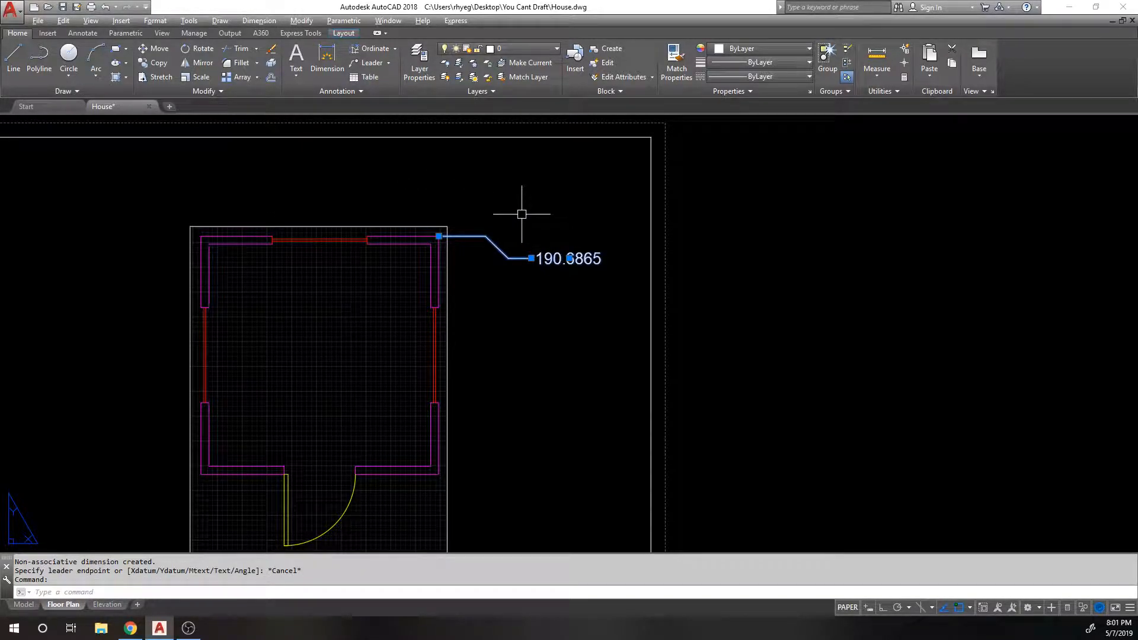
pyautogui.scroll(3, 516, 237)
# Step: Add a second ordinate dimension of 211.6453 from the wall corner
pyautogui.press('Return')
pyautogui.click(439, 236)
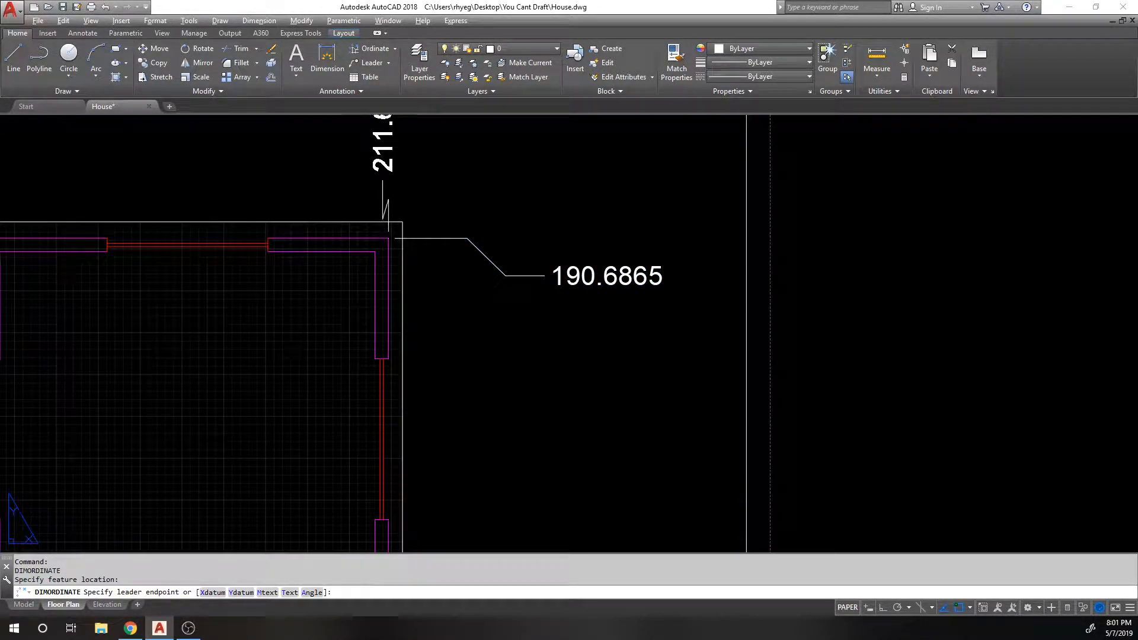
pyautogui.scroll(-3, 441, 268)
pyautogui.scroll(2, 375, 213)
pyautogui.click(389, 198)
# Step: Erase both ordinate dimensions with a window selection
pyautogui.click(491, 328)
pyautogui.click(338, 158)
pyautogui.write('e')
pyautogui.press('Return')
pyautogui.scroll(-2, 432, 190)
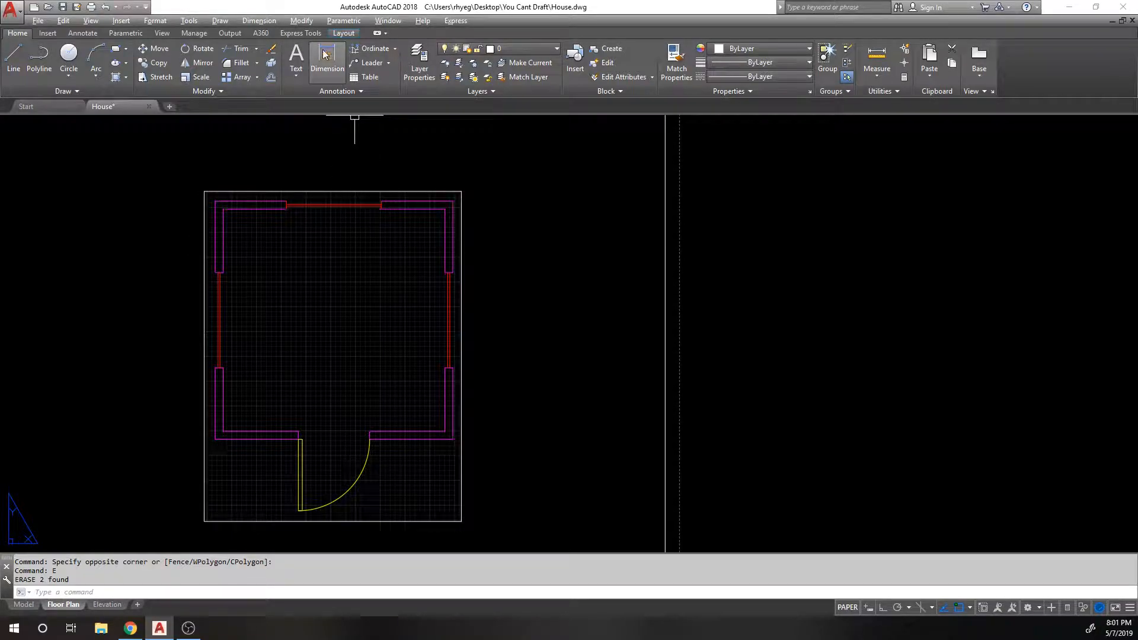
# Step: Preview a 120.0000 linear dimension across the top wall corners, then cancel it
pyautogui.click(396, 50)
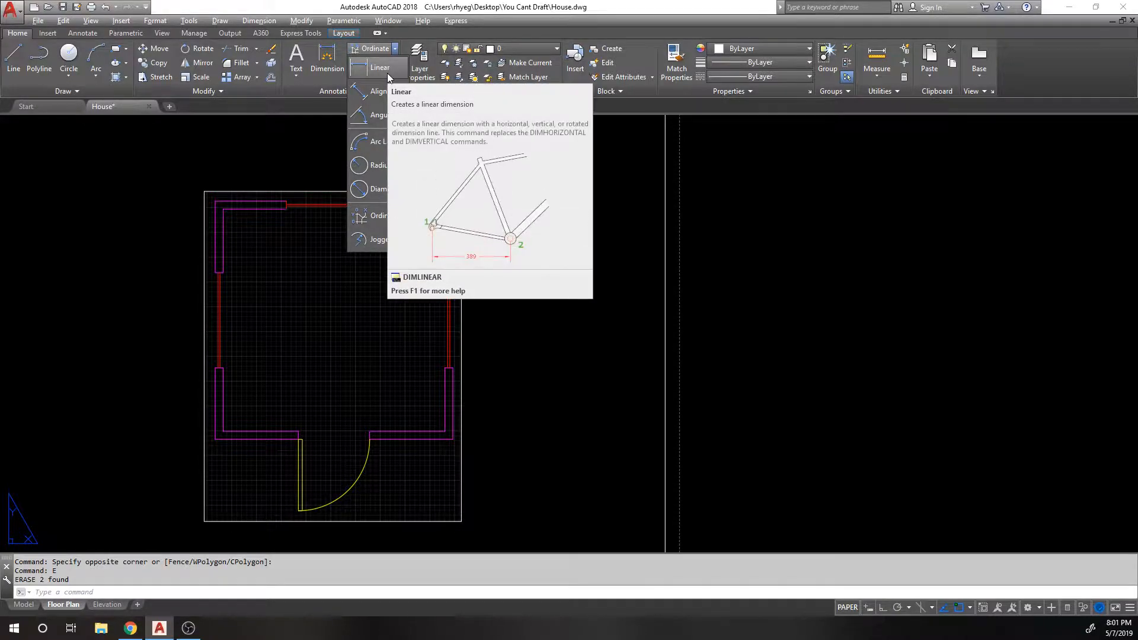
pyautogui.click(385, 73)
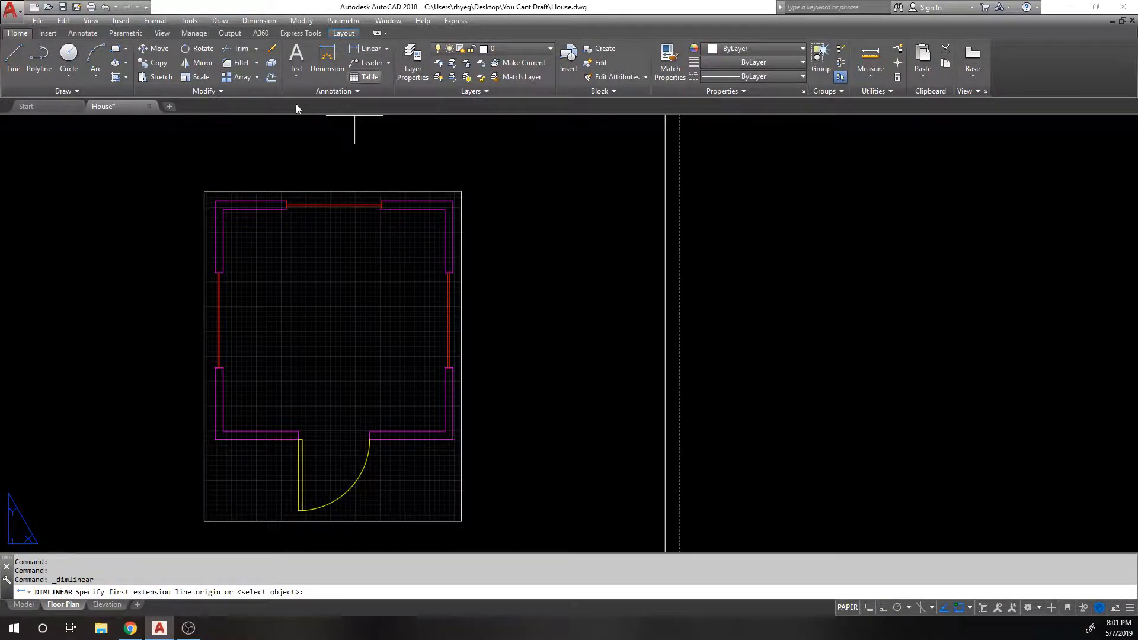
pyautogui.moveTo(232, 175); pyautogui.dragTo(224, 217, button='middle')
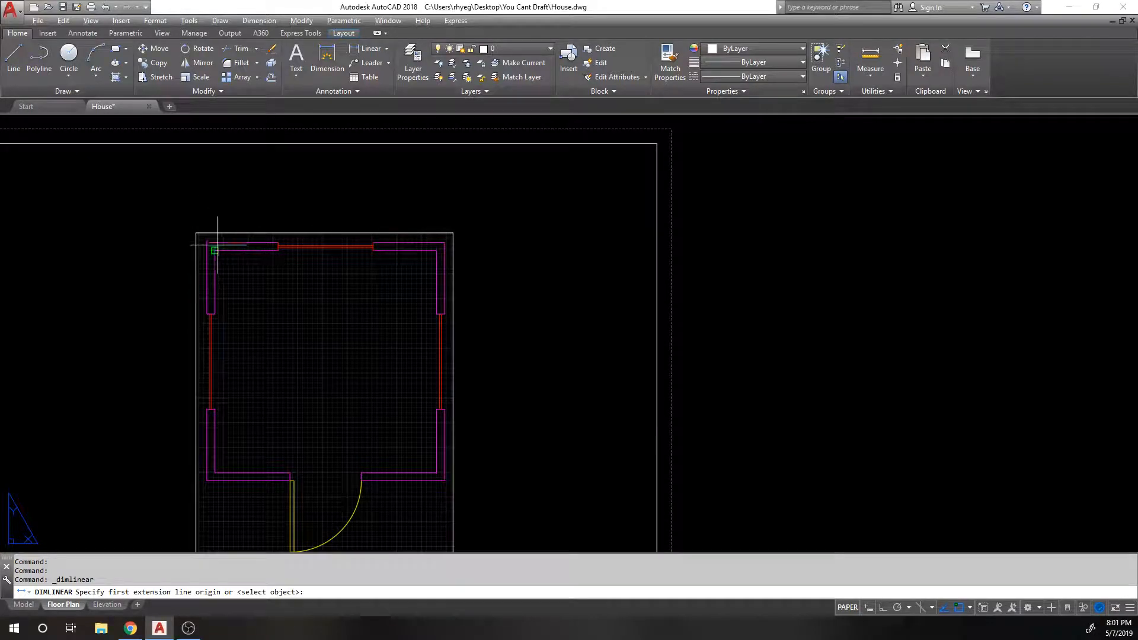
pyautogui.click(206, 242)
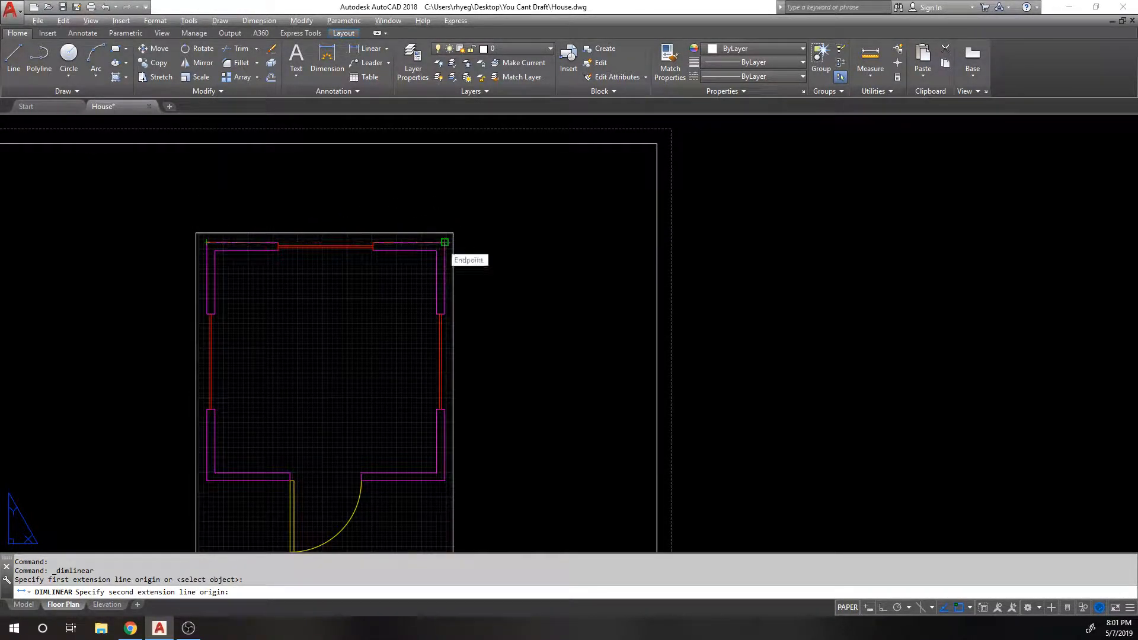
pyautogui.click(445, 242)
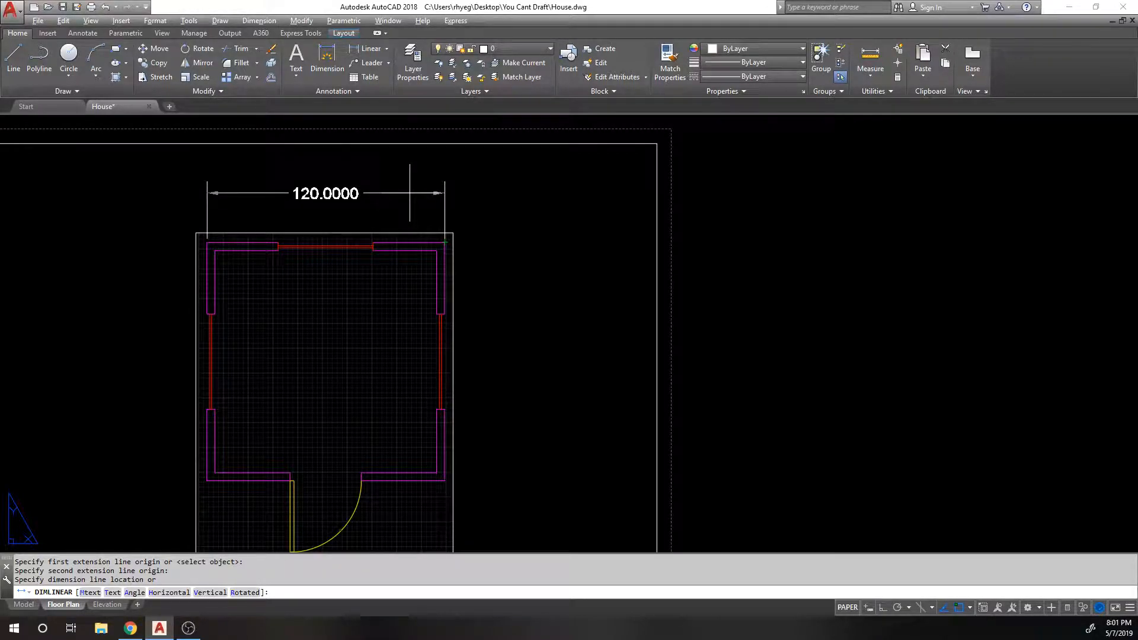
pyautogui.press('Escape')
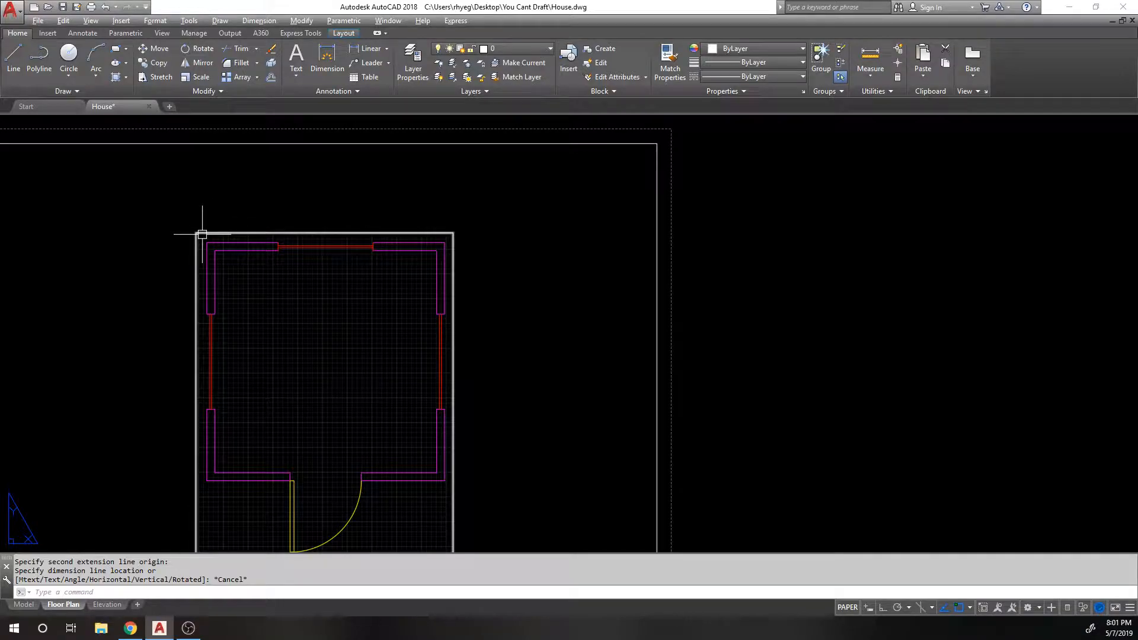
# Step: Preview 10.5000 across the sheet border and 120.0000 across the house, cancelling both
pyautogui.scroll(-2, 203, 234)
pyautogui.press('Return')
pyautogui.click(84, 192)
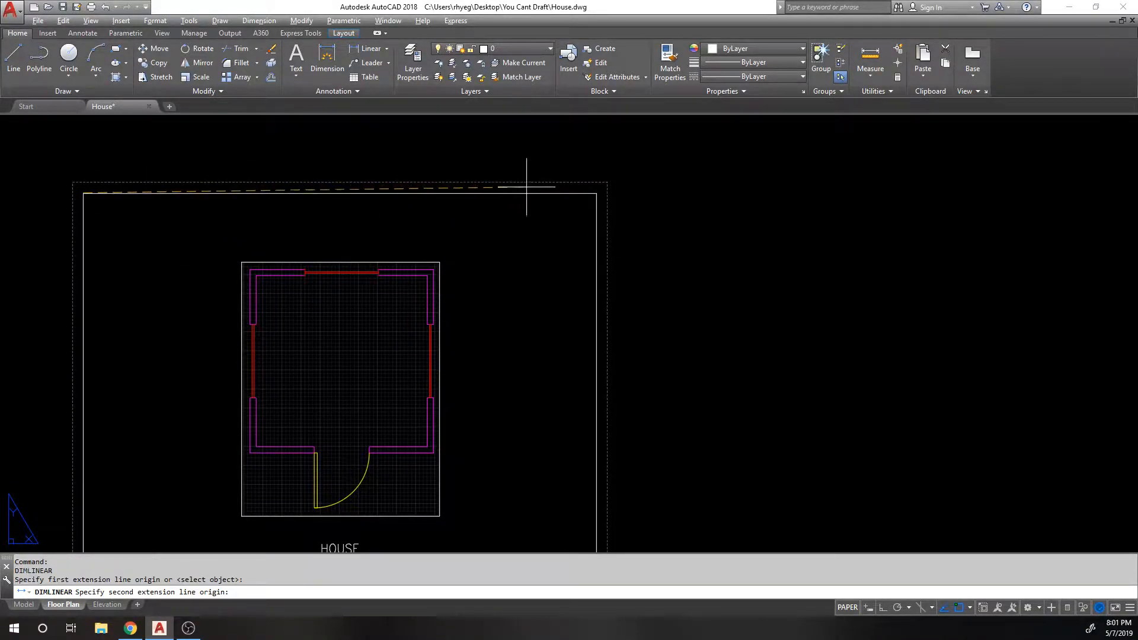
pyautogui.click(596, 193)
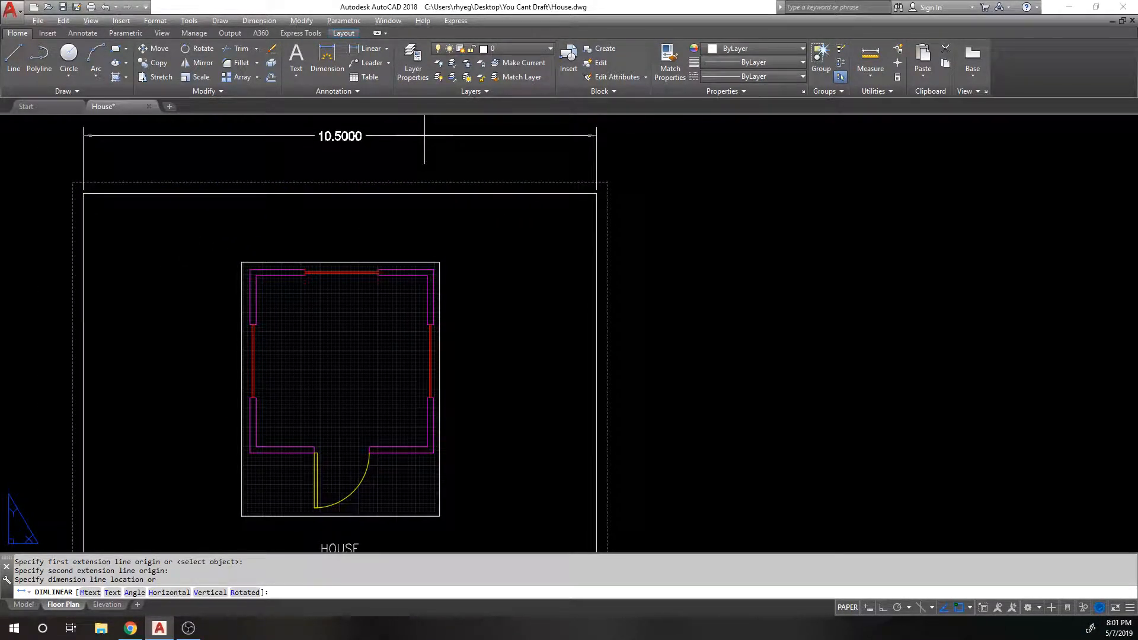
pyautogui.press('Escape')
pyautogui.press('Return')
pyautogui.click(251, 271)
pyautogui.click(434, 270)
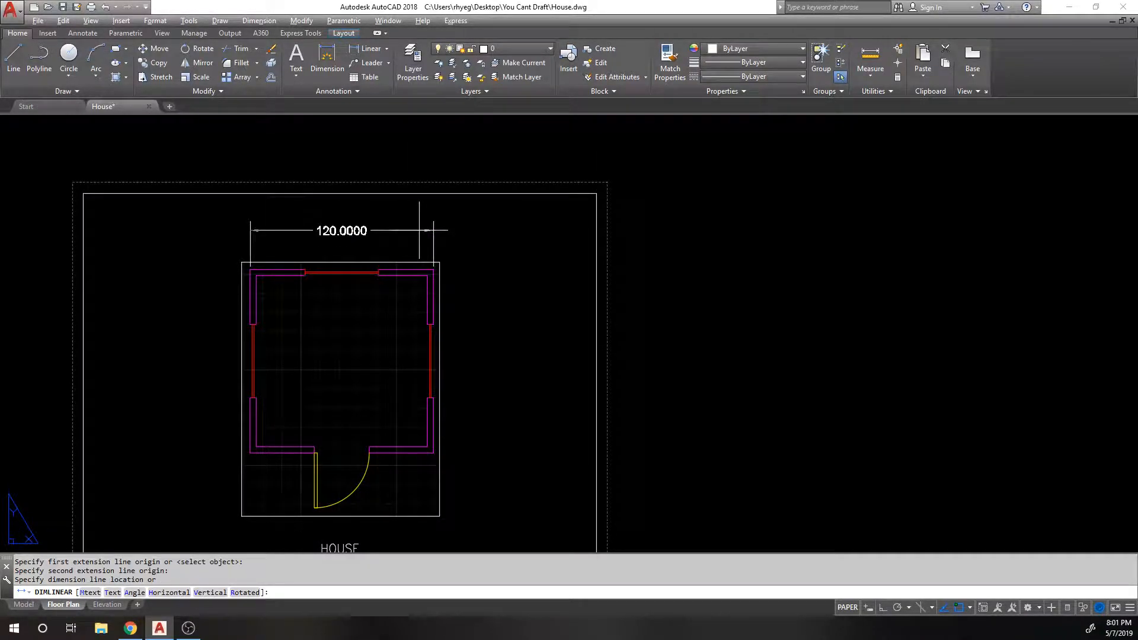
pyautogui.press('Escape')
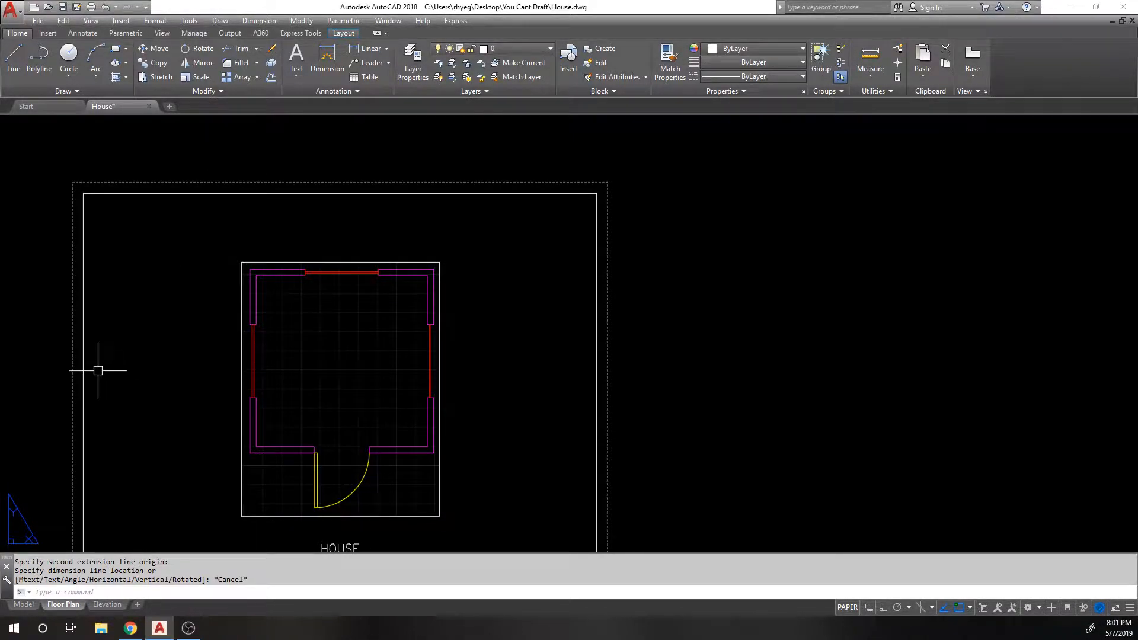
# Step: Measure the distance between the top wall corners, confirming 10'-0"
pyautogui.click(870, 60)
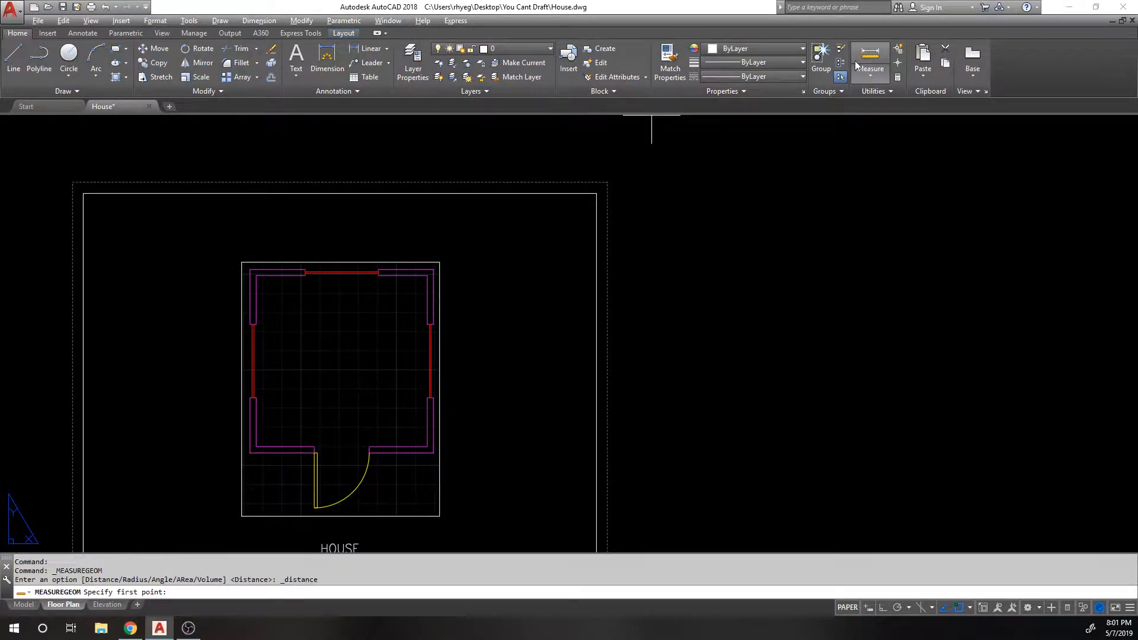
pyautogui.scroll(4, 295, 291)
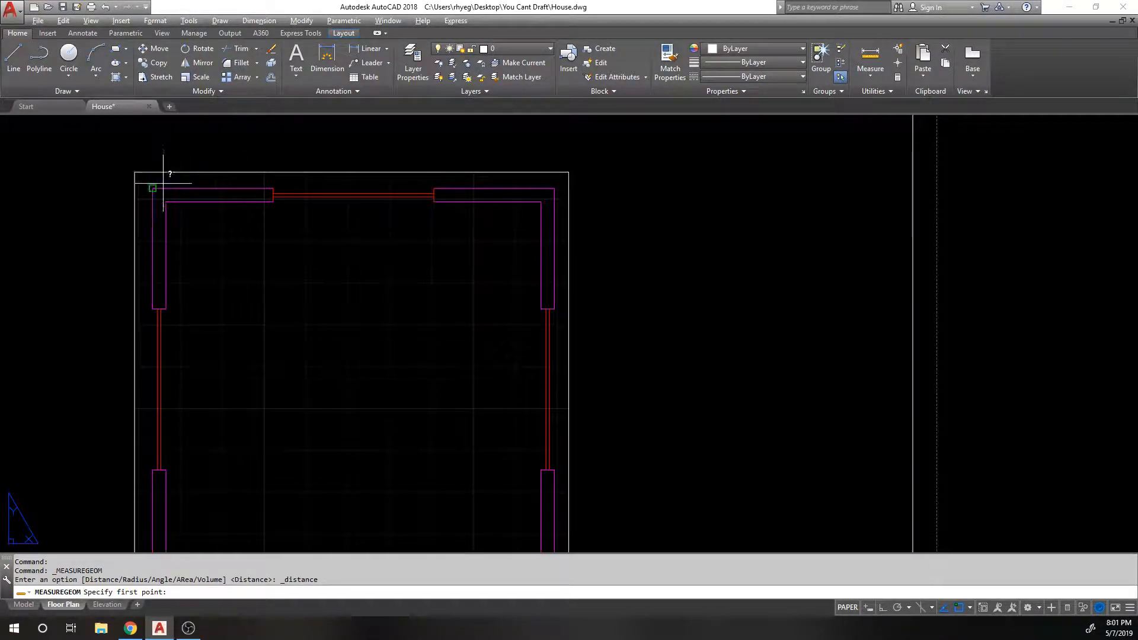
pyautogui.click(153, 188)
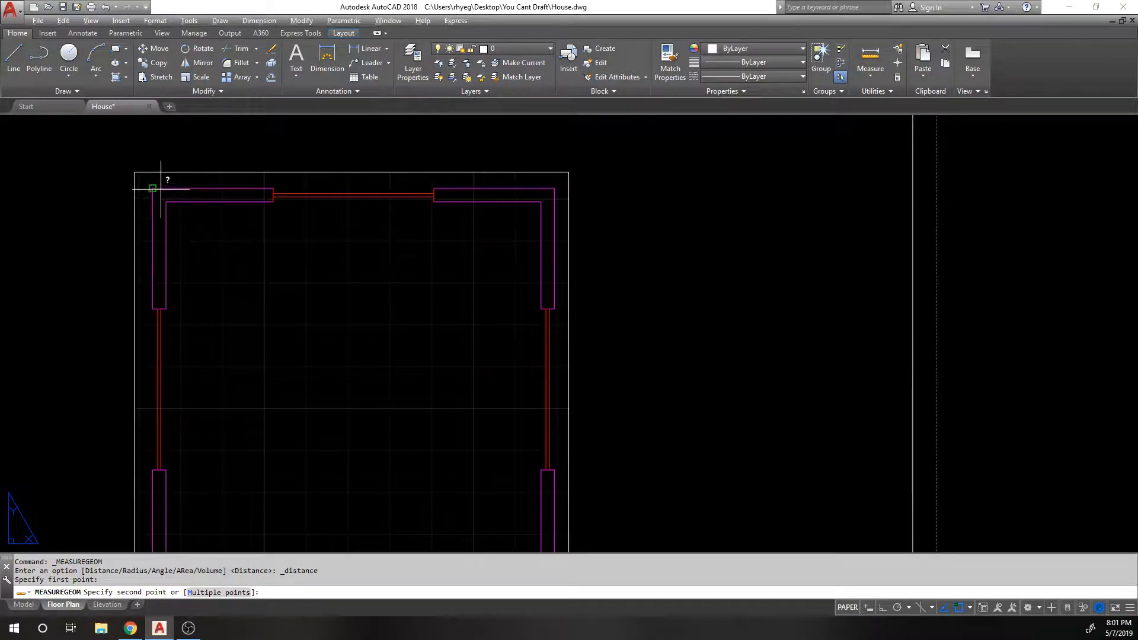
pyautogui.click(554, 189)
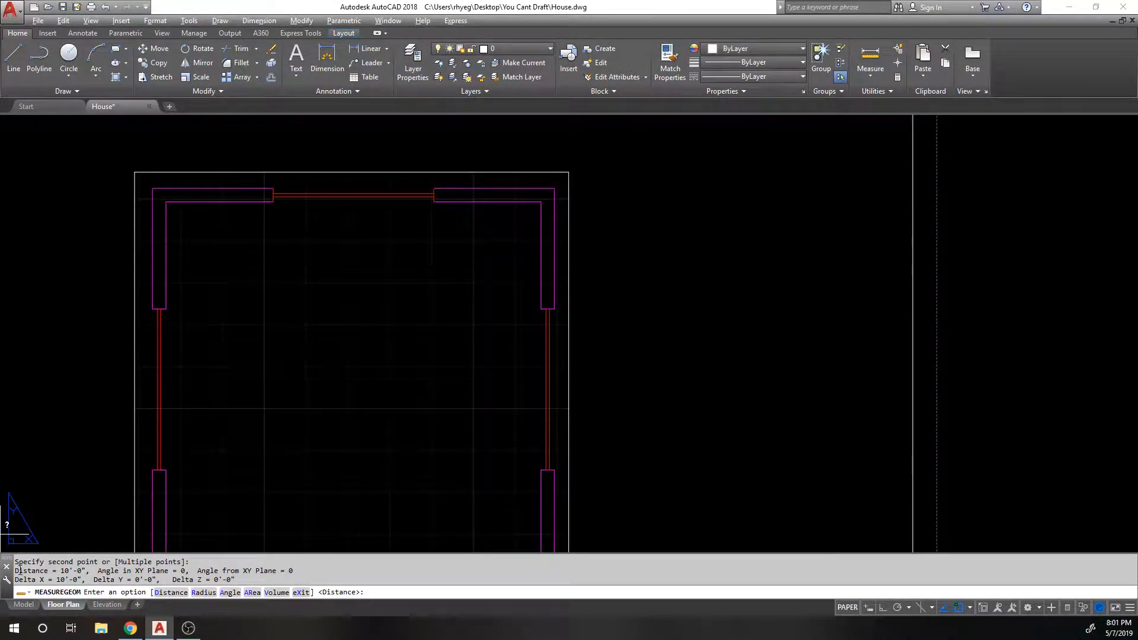
pyautogui.scroll(-3, 365, 317)
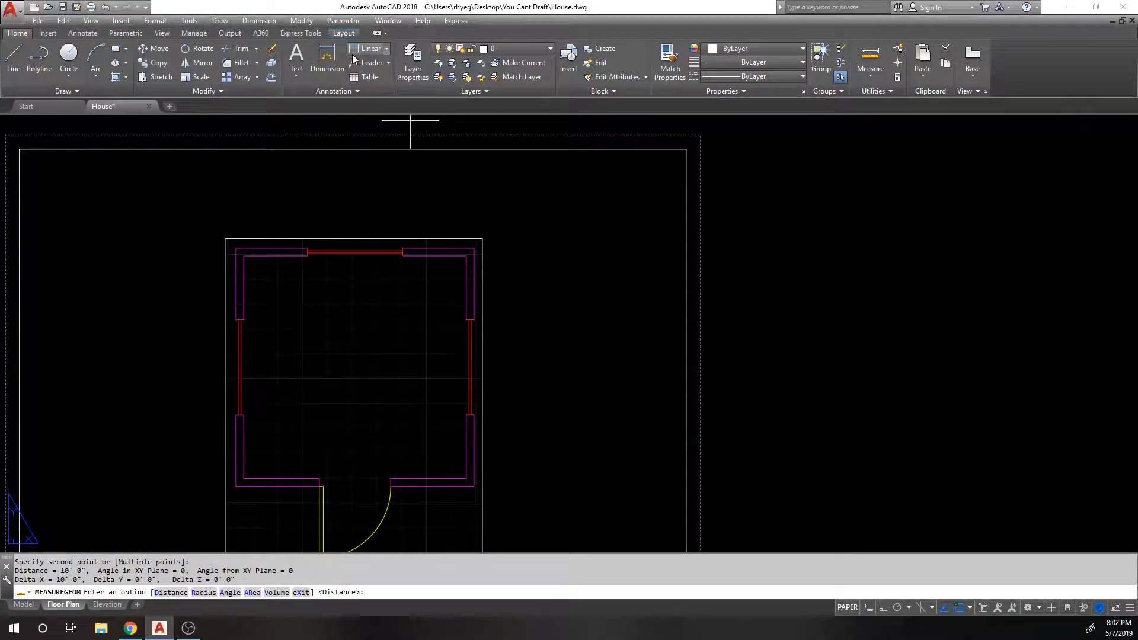
# Step: Start a linear dimension between the top-left and top-right wall corners, then cancel it
pyautogui.click(369, 48)
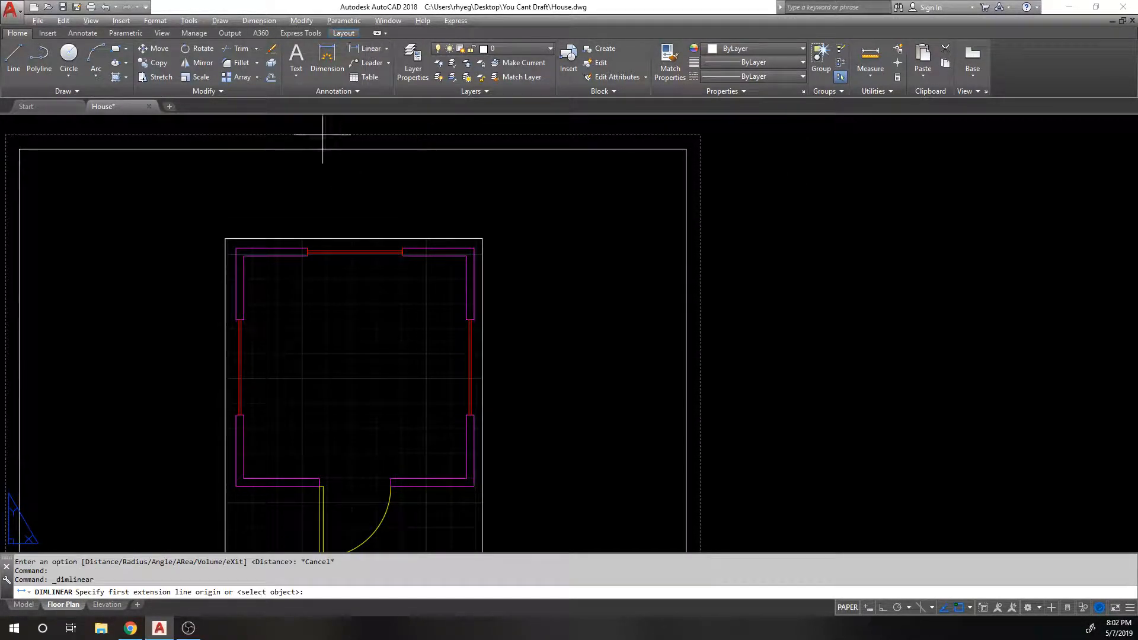
pyautogui.click(236, 248)
pyautogui.click(474, 247)
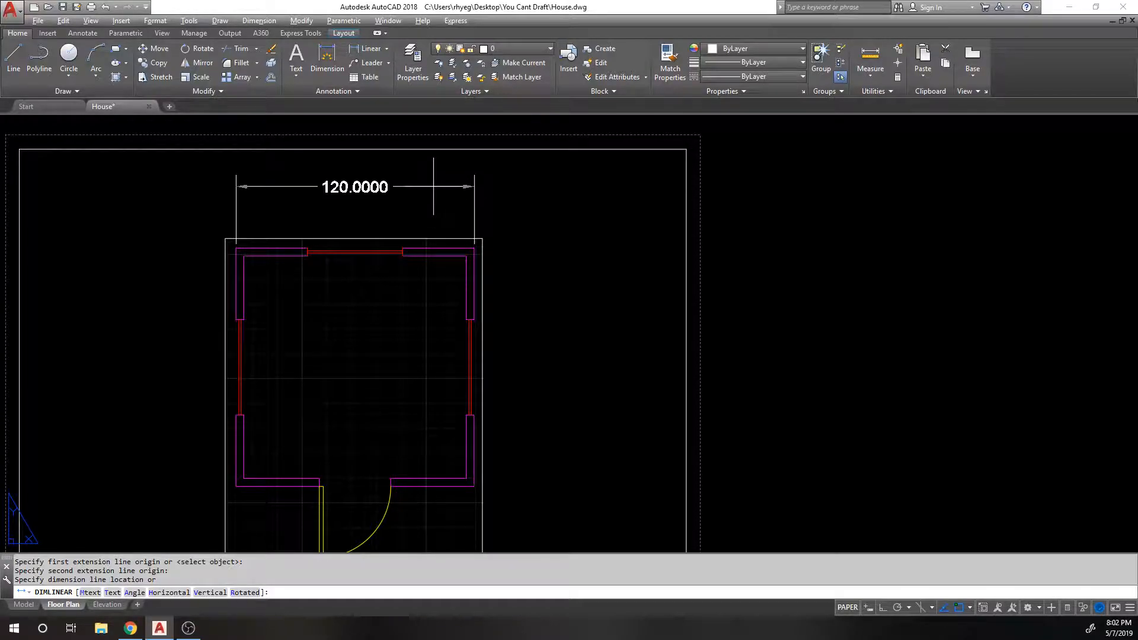
pyautogui.press('Escape')
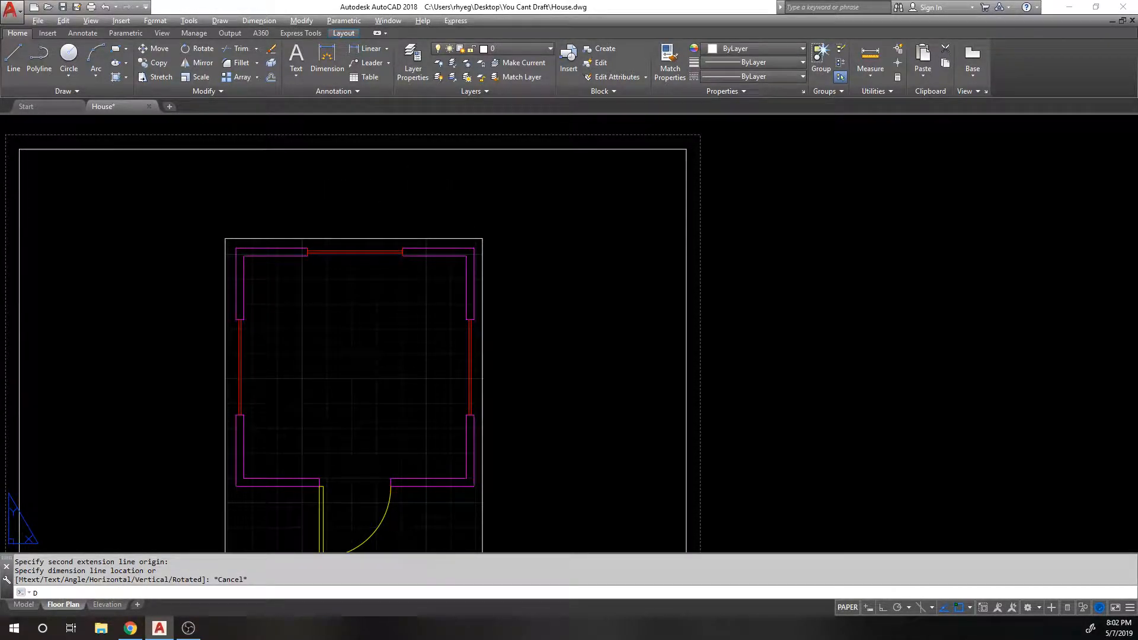
pyautogui.write('D')
pyautogui.press('Return')
pyautogui.click(689, 291)
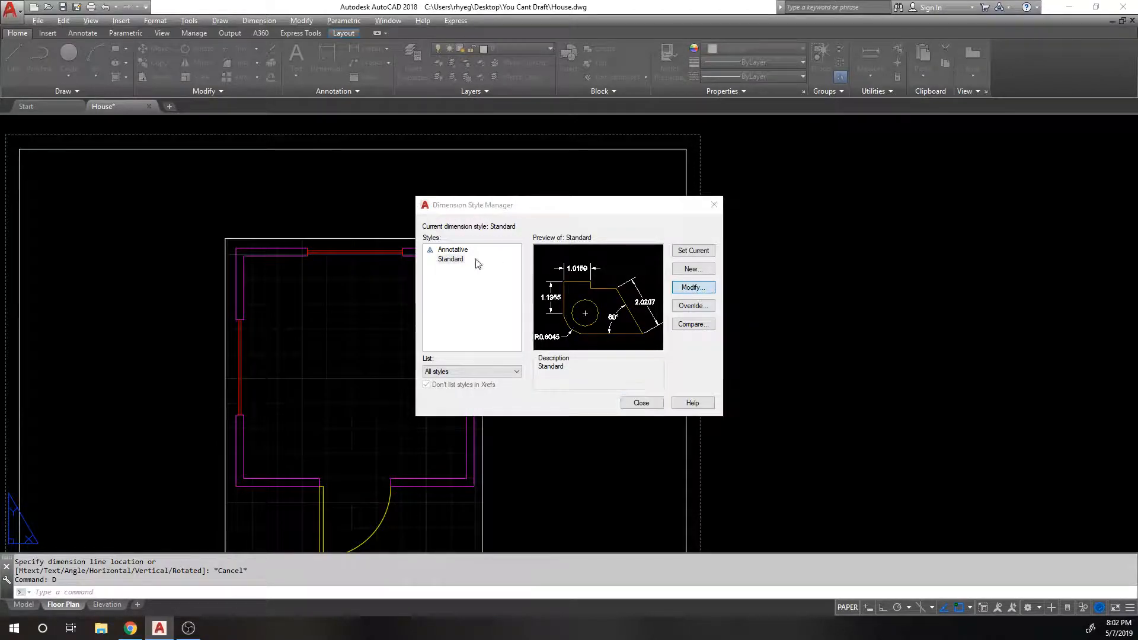
pyautogui.click(462, 182)
pyautogui.click(503, 183)
pyautogui.click(525, 183)
pyautogui.click(570, 182)
pyautogui.click(609, 183)
pyautogui.click(651, 183)
pyautogui.click(418, 183)
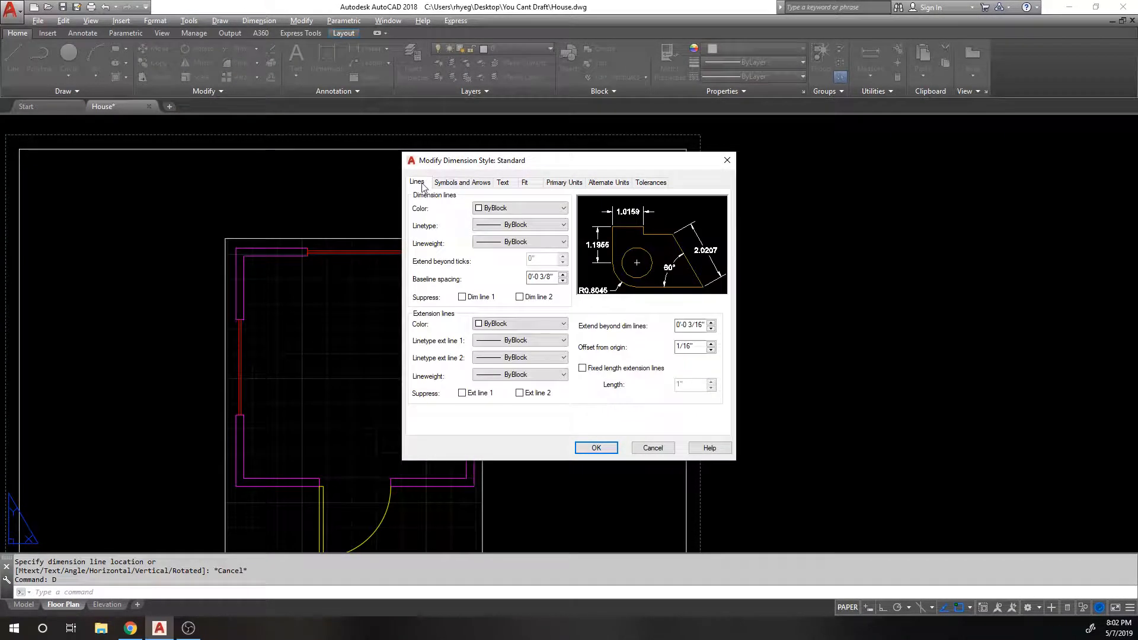
pyautogui.press('Escape')
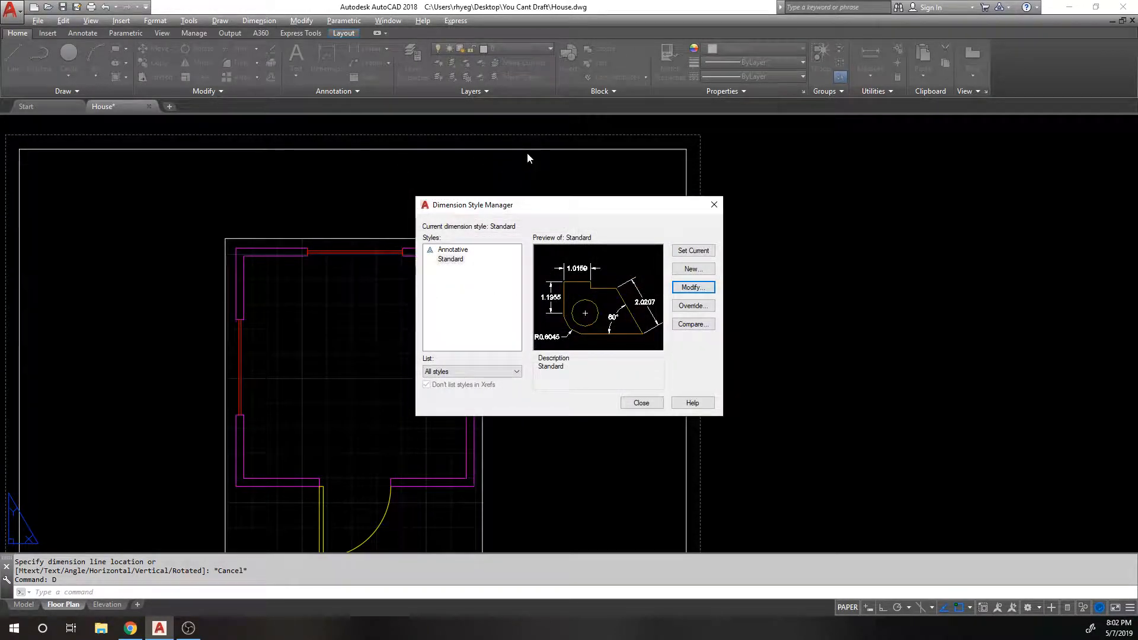
pyautogui.click(721, 206)
pyautogui.moveTo(351, 173); pyautogui.dragTo(393, 131, button='middle')
pyautogui.moveTo(377, 207); pyautogui.dragTo(372, 156, button='middle')
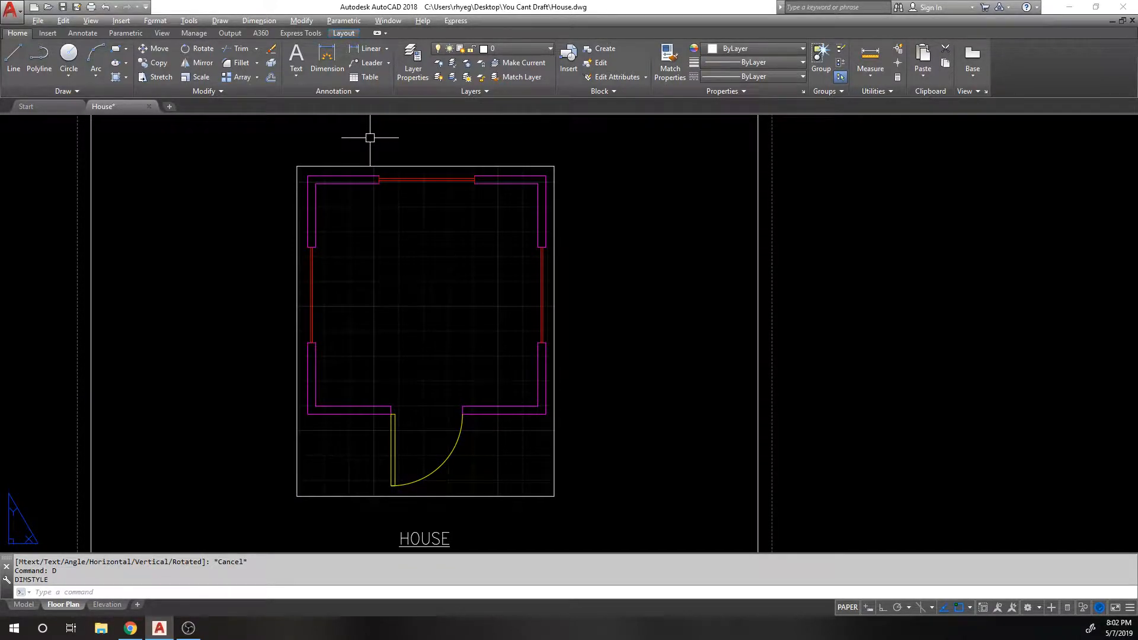
# Step: Add the overall 120.0000 linear dimension left of the left wall
pyautogui.click(365, 51)
pyautogui.click(308, 414)
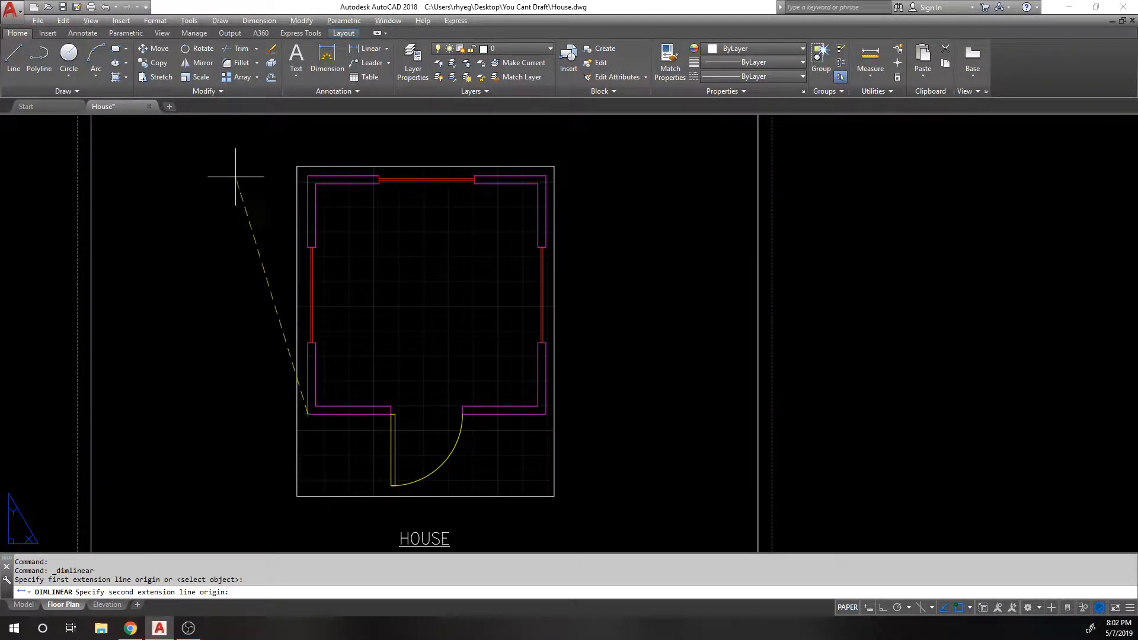
pyautogui.click(308, 176)
pyautogui.click(177, 273)
# Step: Chain 36.0000, 48.0000 and 36.0000 dimensions along the left wall and window
pyautogui.press('Return')
pyautogui.click(308, 414)
pyautogui.click(307, 343)
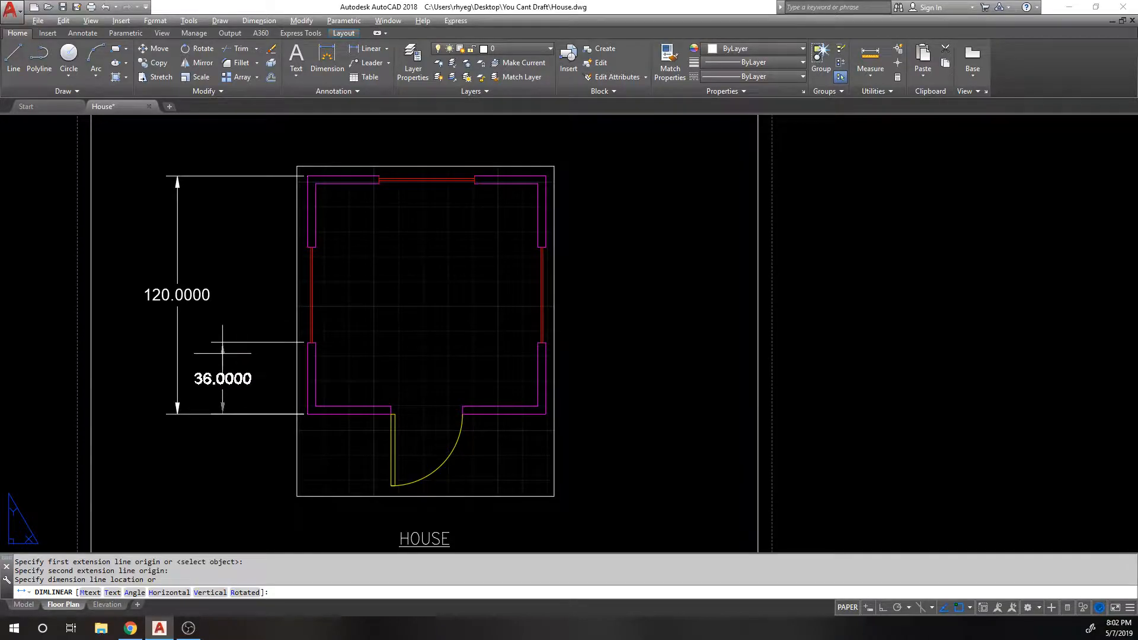
pyautogui.click(235, 361)
pyautogui.scroll(3, 302, 347)
pyautogui.press('Return')
pyautogui.click(311, 340)
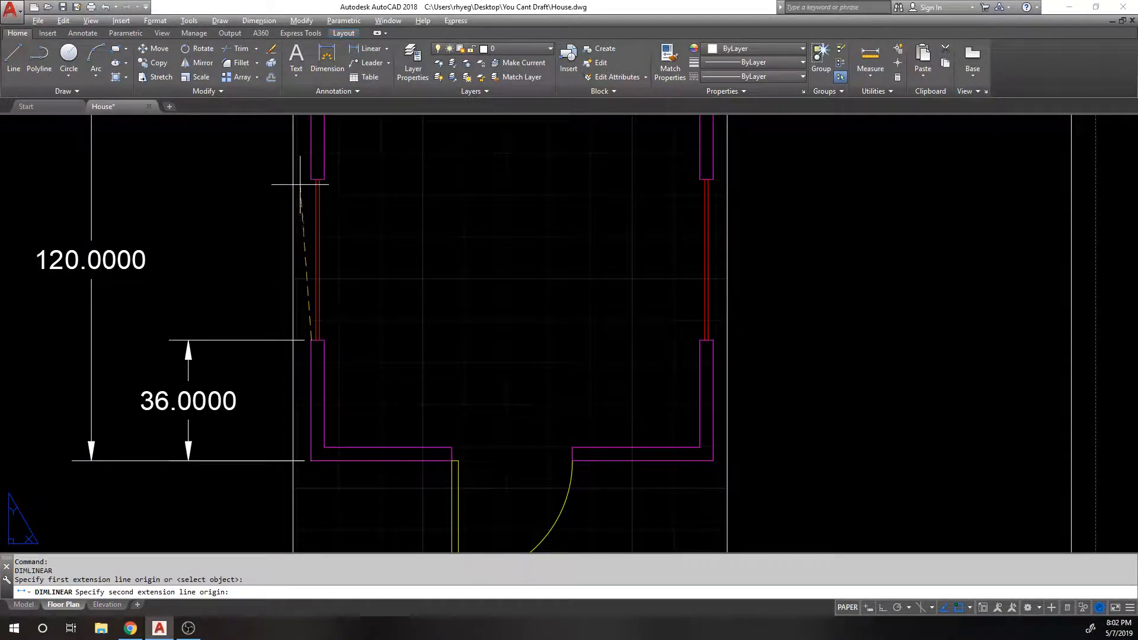
pyautogui.click(309, 178)
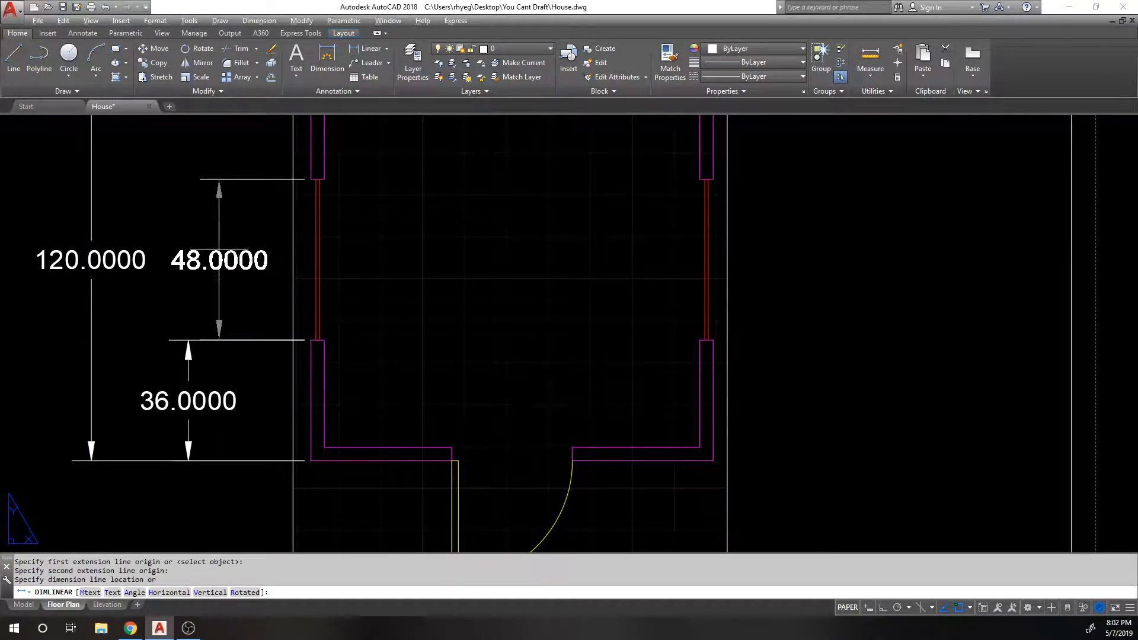
pyautogui.click(191, 333)
pyautogui.moveTo(221, 197); pyautogui.dragTo(207, 336, button='middle')
pyautogui.press('Return')
pyautogui.click(301, 319)
pyautogui.click(297, 199)
pyautogui.click(173, 267)
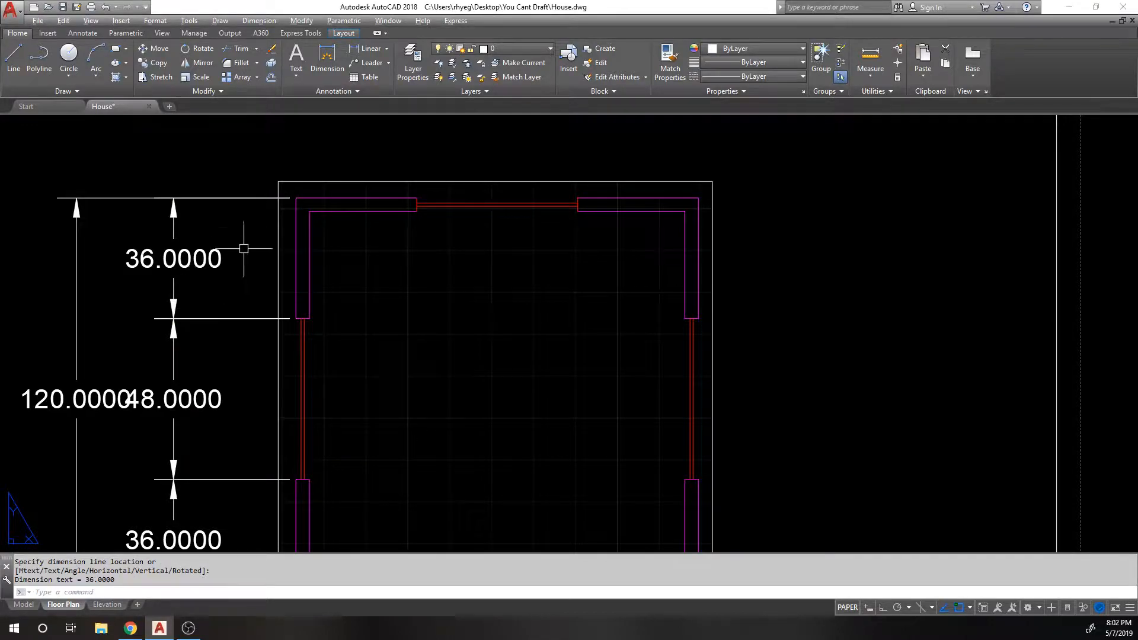
pyautogui.scroll(-1, 237, 248)
# Step: Try stretching the 120.0000 dimension with STRETCH, cancelling both attempts
pyautogui.write('s')
pyautogui.press('Return')
pyautogui.moveTo(134, 185); pyautogui.dragTo(197, 184, button='middle')
pyautogui.click(193, 187)
pyautogui.click(150, 546)
pyautogui.press('Return')
pyautogui.click(194, 172)
pyautogui.press('Escape')
pyautogui.press('Return')
pyautogui.click(206, 183)
pyautogui.click(171, 228)
pyautogui.press('Return')
pyautogui.click(220, 170)
pyautogui.press('Escape')
# Step: Grip-stretch the 120.0000 dimension, cancel, and bring the whole house into view
pyautogui.click(218, 219)
pyautogui.click(181, 206)
pyautogui.click(188, 213)
pyautogui.scroll(2, 172, 203)
pyautogui.press('Escape')
pyautogui.press('Escape')
pyautogui.scroll(-3, 178, 172)
pyautogui.scroll(-3, 195, 175)
pyautogui.scroll(3, 159, 322)
pyautogui.moveTo(158, 322); pyautogui.dragTo(287, 198, button='middle')
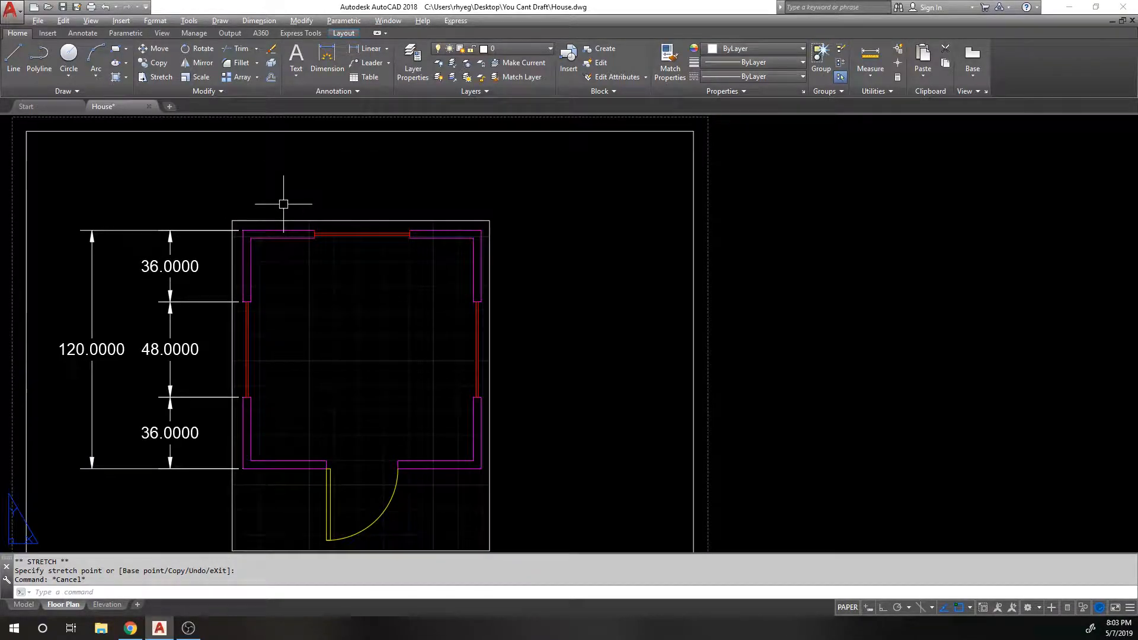
pyautogui.scroll(1, 319, 177)
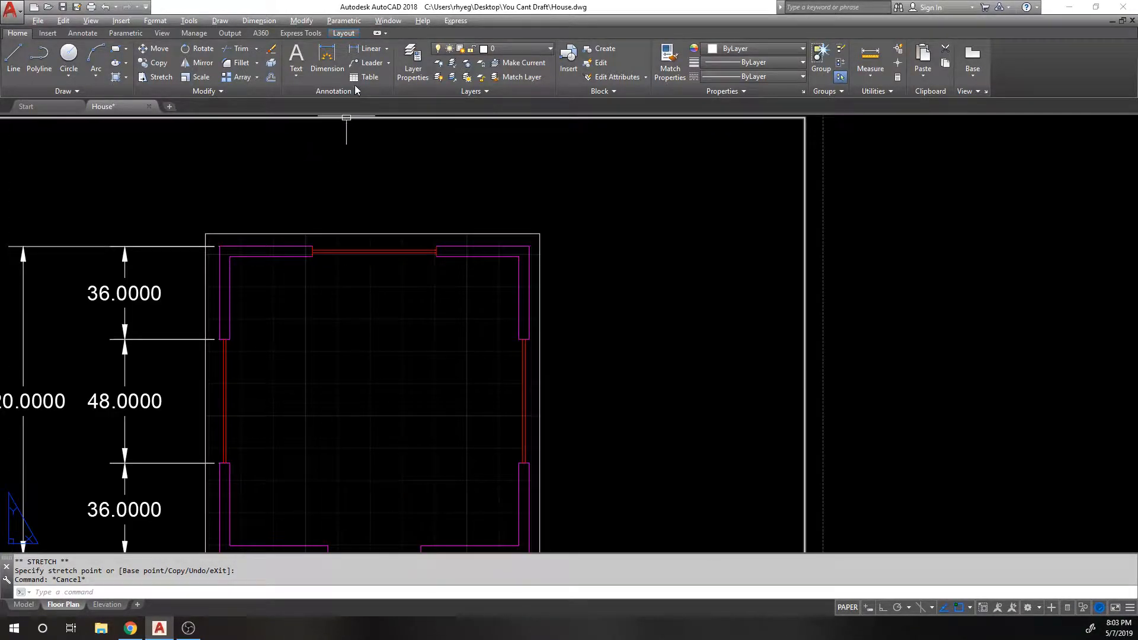
# Step: Abandon a first linear dimension attempt and shift the sheet right and down
pyautogui.click(373, 51)
pyautogui.scroll(3, 160, 237)
pyautogui.scroll(-4, 183, 214)
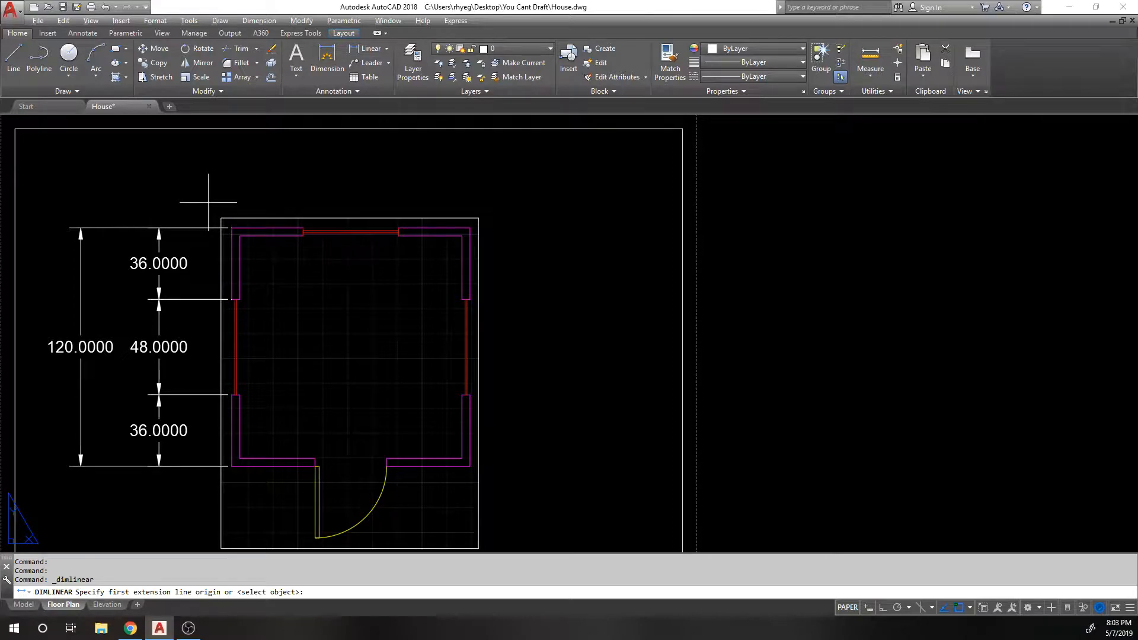
pyautogui.press('Escape')
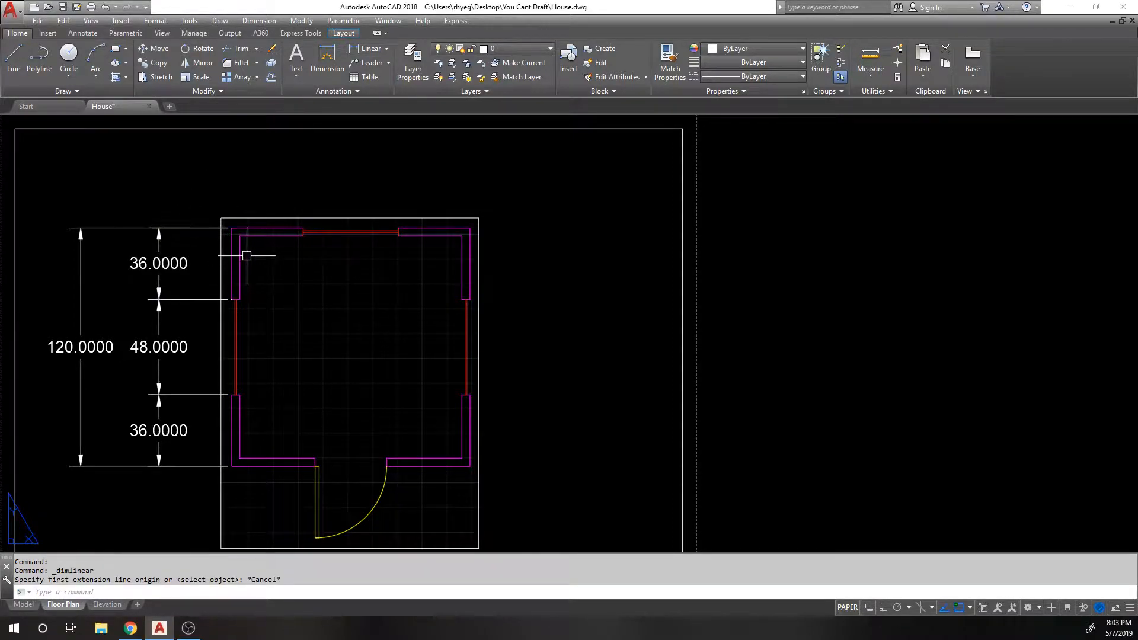
pyautogui.moveTo(169, 264); pyautogui.dragTo(241, 289, button='middle')
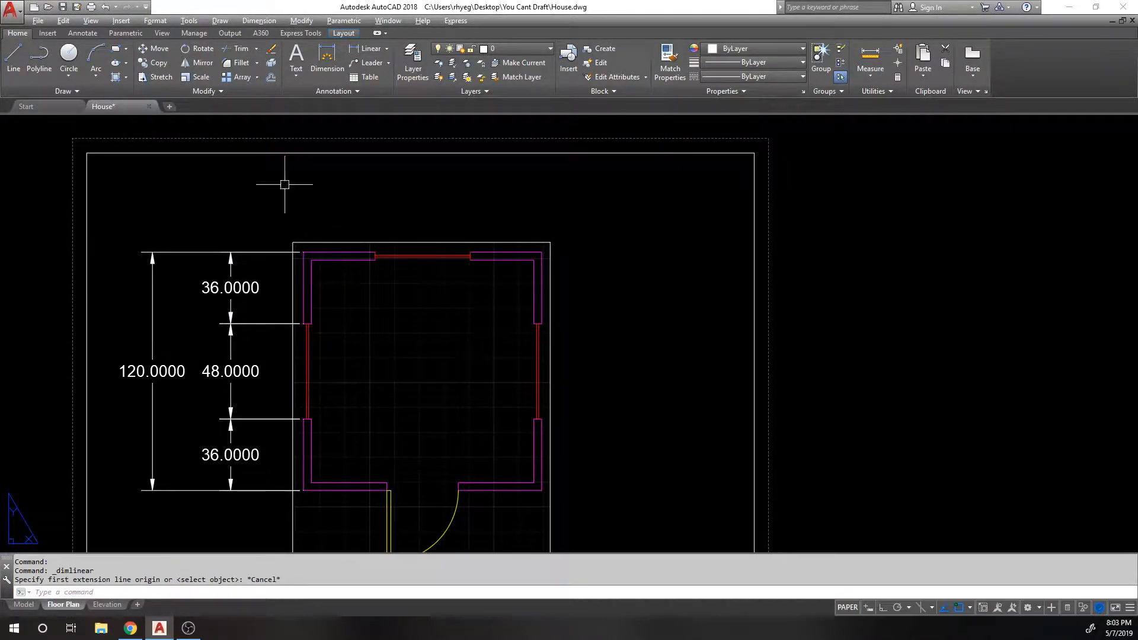
# Step: Dimension the viewport's top edge at 10.5000 above the viewport
pyautogui.click(367, 53)
pyautogui.scroll(-3, 208, 172)
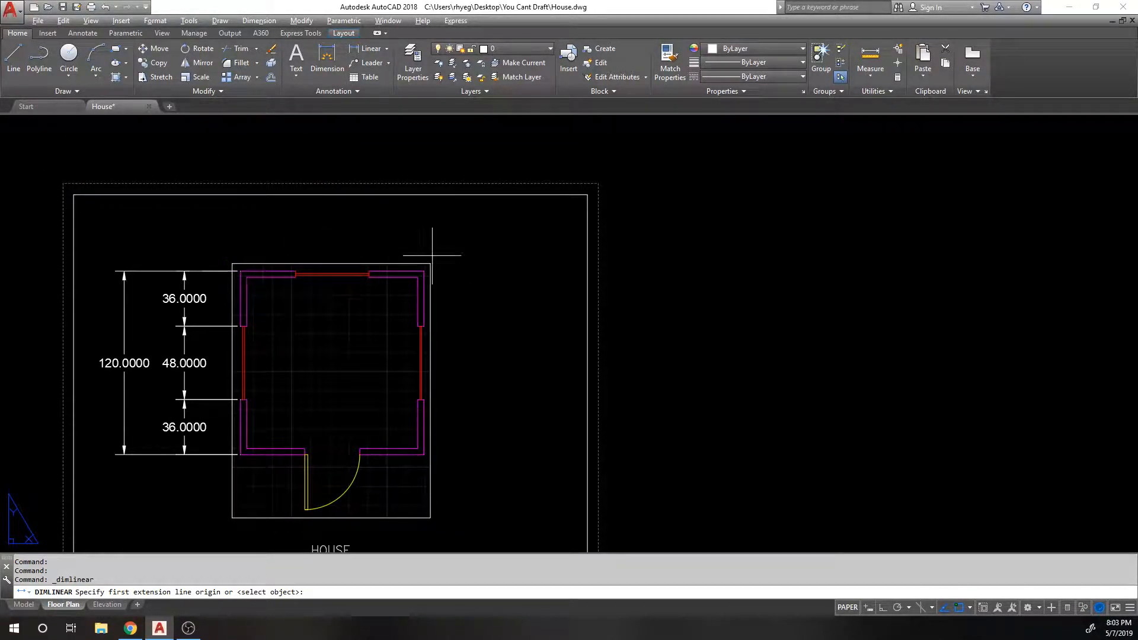
pyautogui.click(94, 190)
pyautogui.click(589, 193)
pyautogui.click(454, 145)
# Step: Dimension the house's top edge at 4.0495 and pan to review it
pyautogui.press('Return')
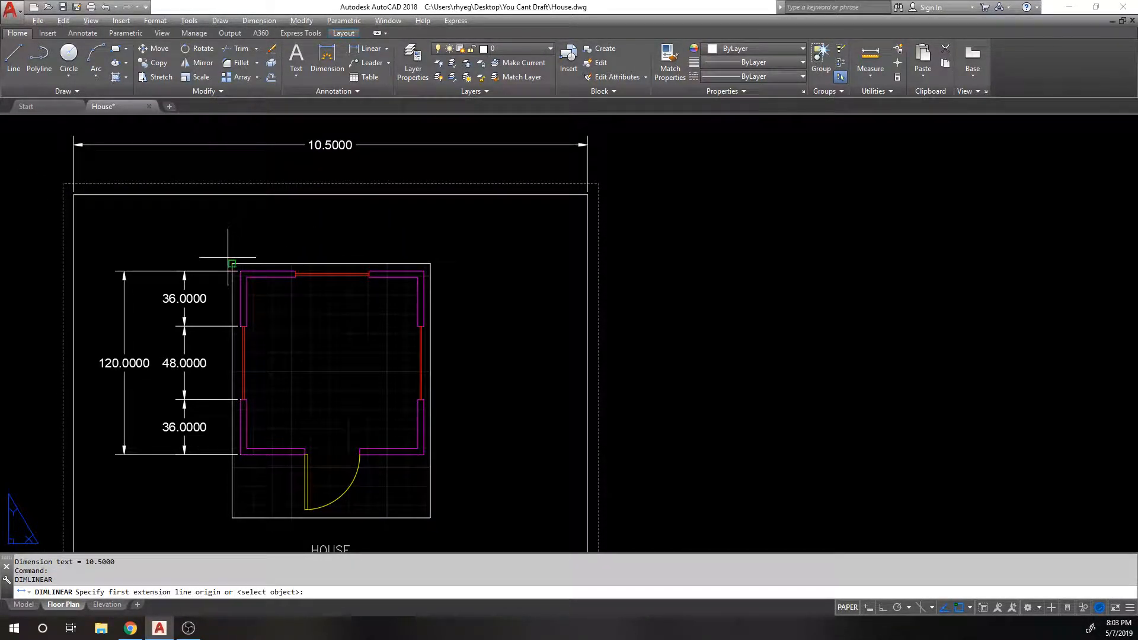
pyautogui.click(230, 259)
pyautogui.click(430, 263)
pyautogui.click(362, 234)
pyautogui.scroll(3, 267, 246)
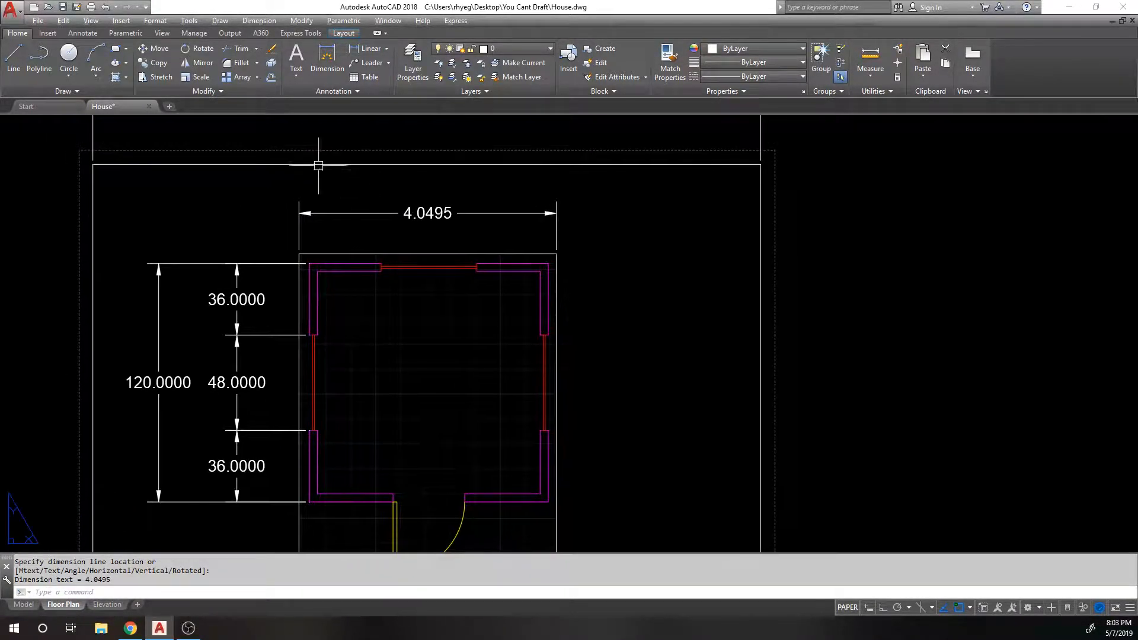
pyautogui.scroll(-2, 320, 169)
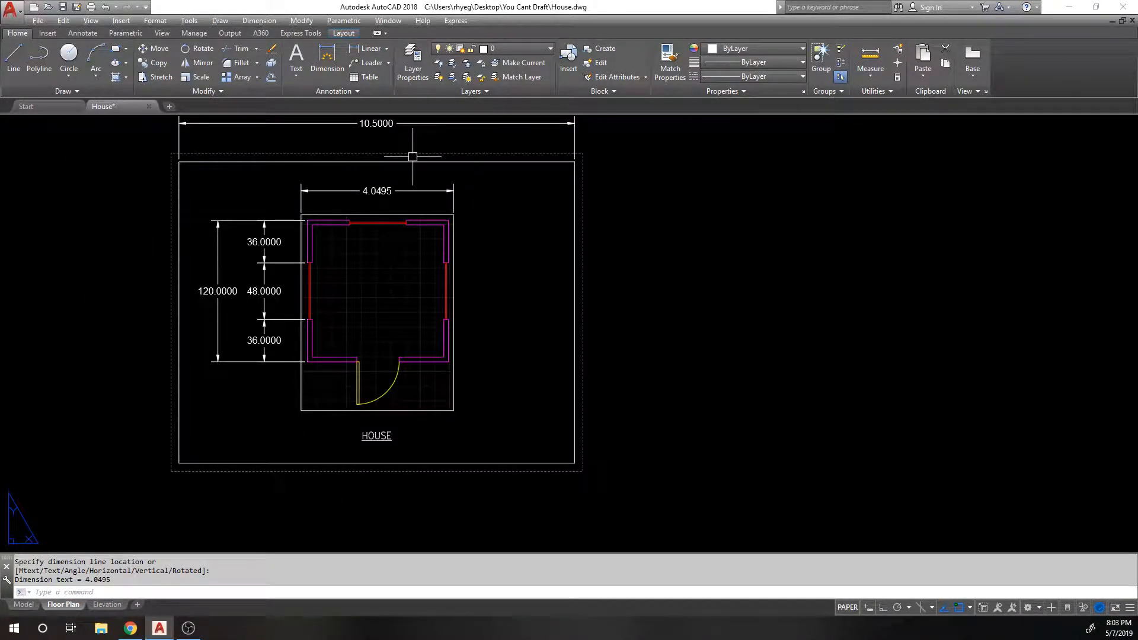
pyautogui.moveTo(242, 157); pyautogui.dragTo(218, 198, button='middle')
pyautogui.scroll(1, 186, 193)
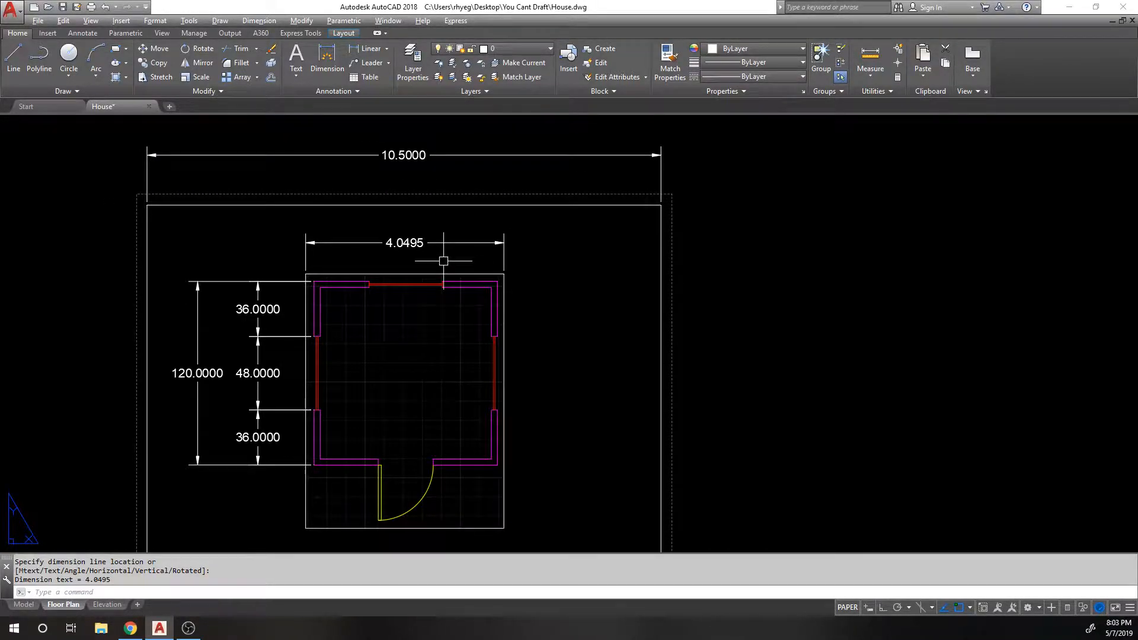
pyautogui.moveTo(442, 260); pyautogui.dragTo(395, 203, button='middle')
pyautogui.scroll(1, 376, 189)
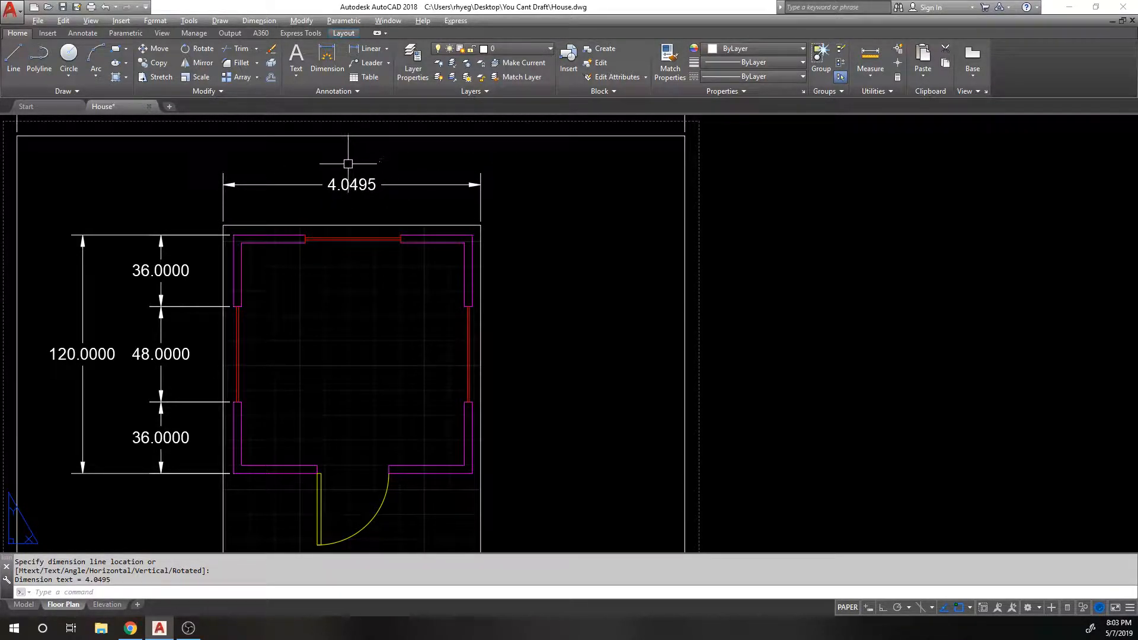
# Step: Review the HOUSE title and 4.0495 dimension, then switch to the Model tab
pyautogui.moveTo(300, 267); pyautogui.dragTo(427, 173, button='middle')
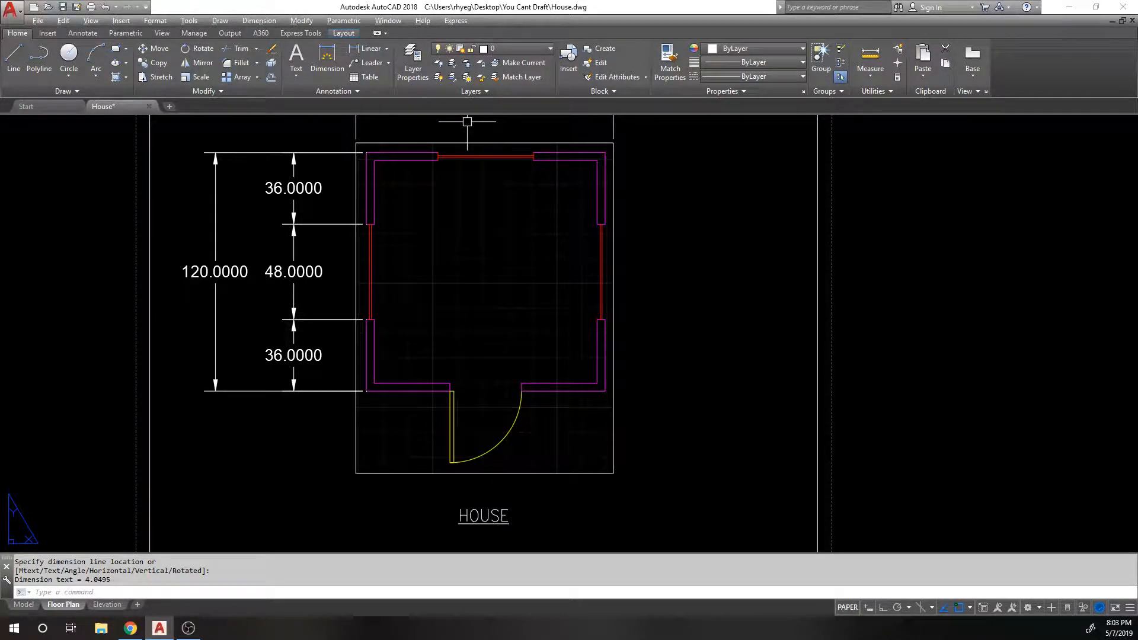
pyautogui.moveTo(382, 203); pyautogui.dragTo(366, 229, button='middle')
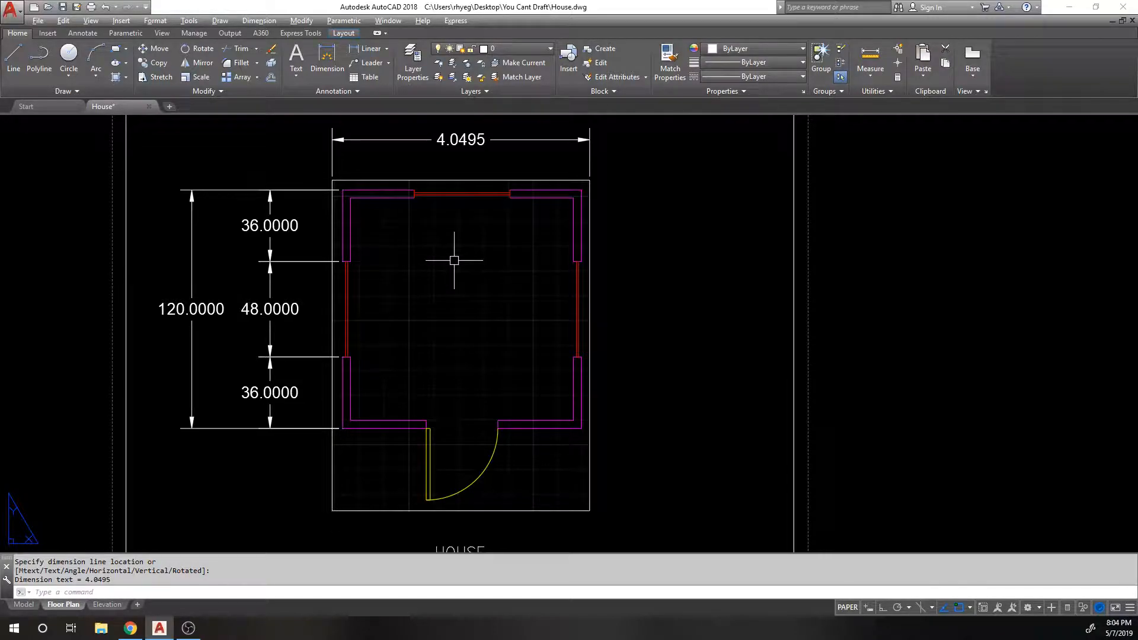
pyautogui.scroll(-1, 437, 264)
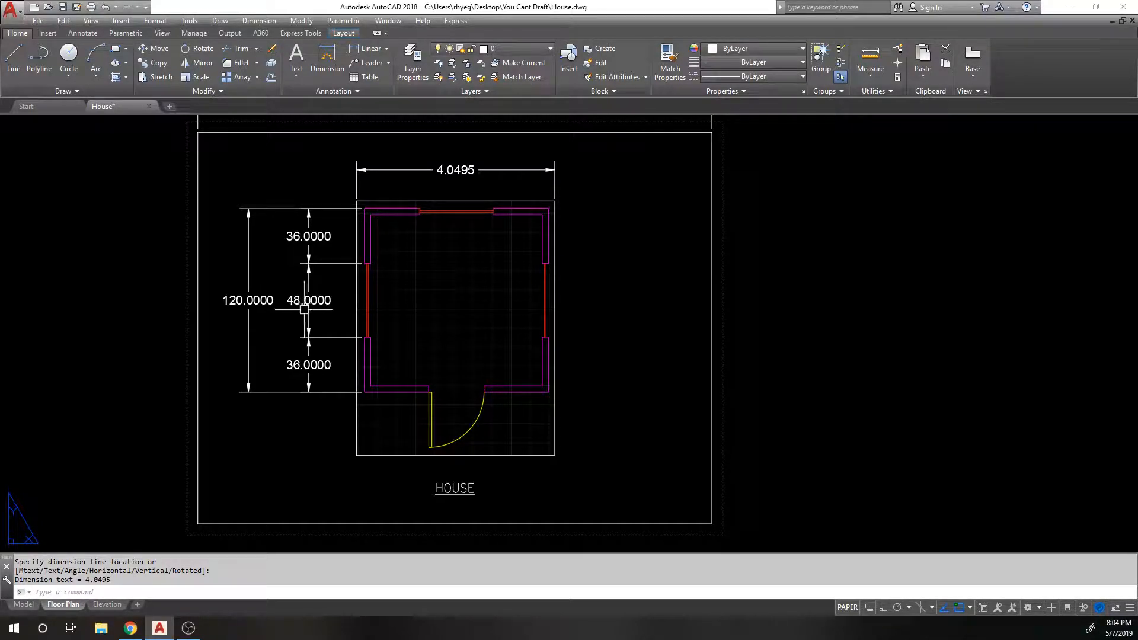
pyautogui.scroll(-1, 390, 271)
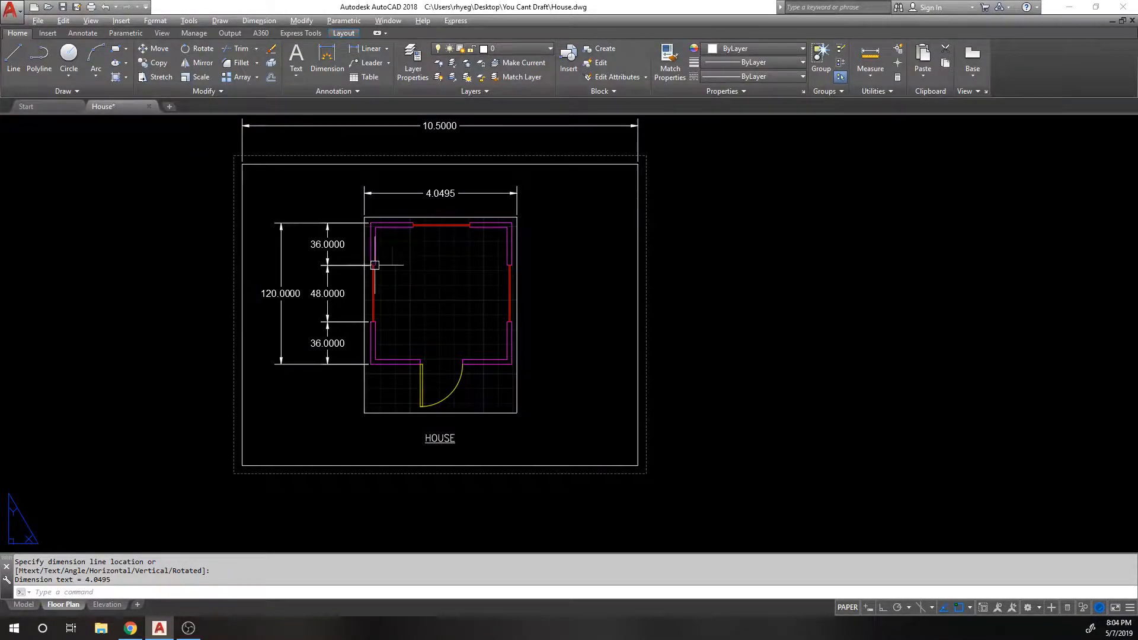
pyautogui.moveTo(378, 252); pyautogui.dragTo(368, 267, button='middle')
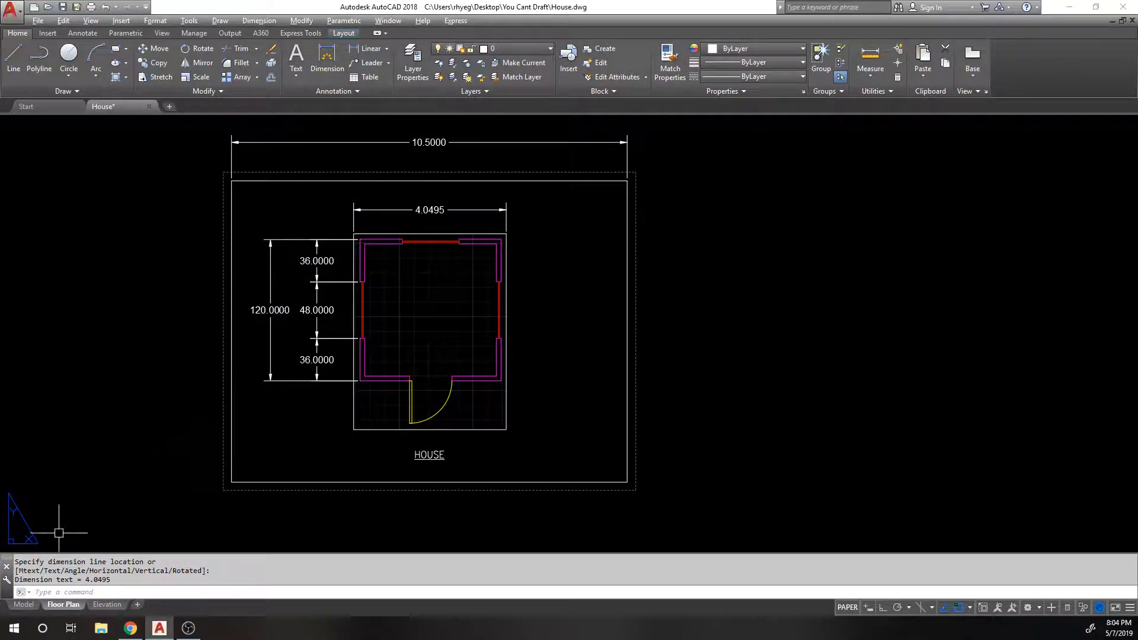
pyautogui.click(30, 607)
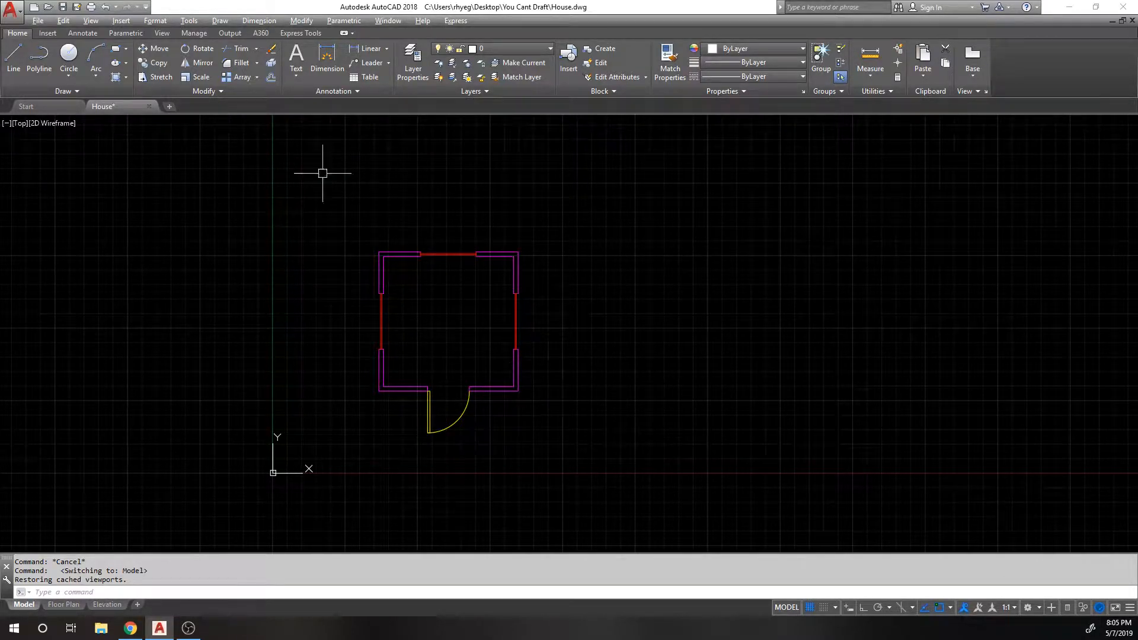
# Step: Use CAL to evaluate 12 divided by 3/8, returning 32
pyautogui.moveTo(379, 263); pyautogui.dragTo(366, 253, button='middle')
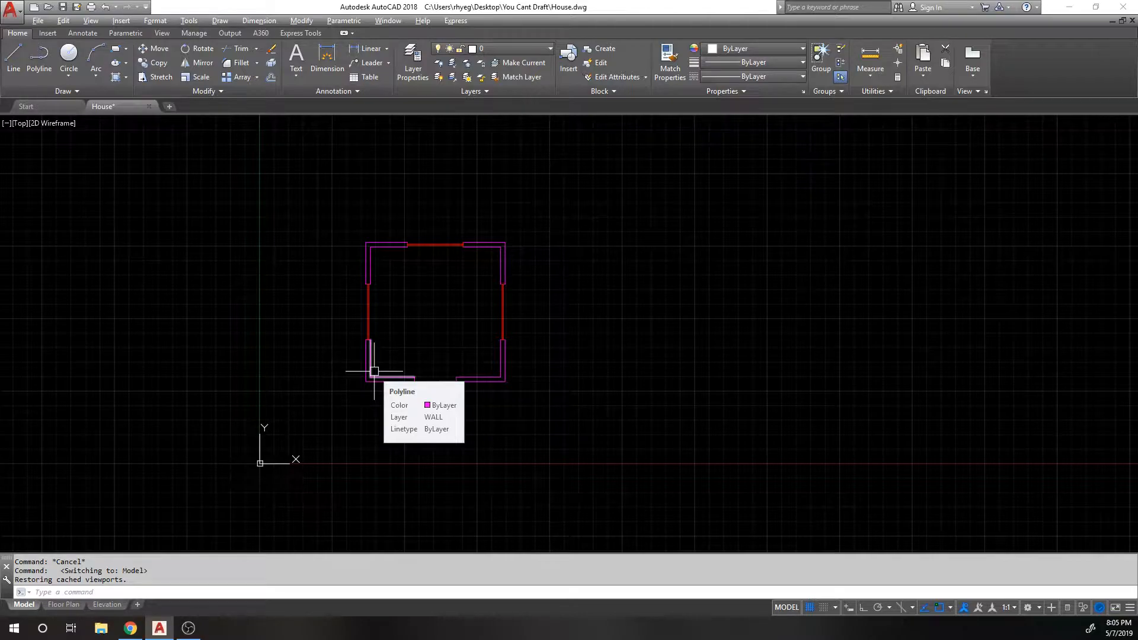
pyautogui.write('cal')
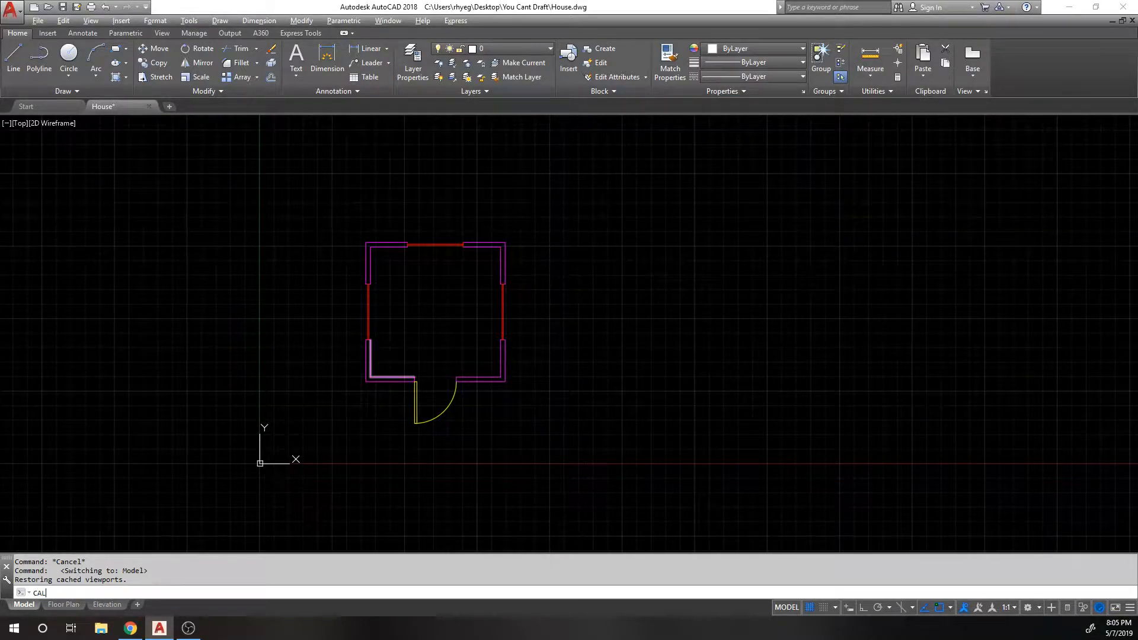
pyautogui.press('Return')
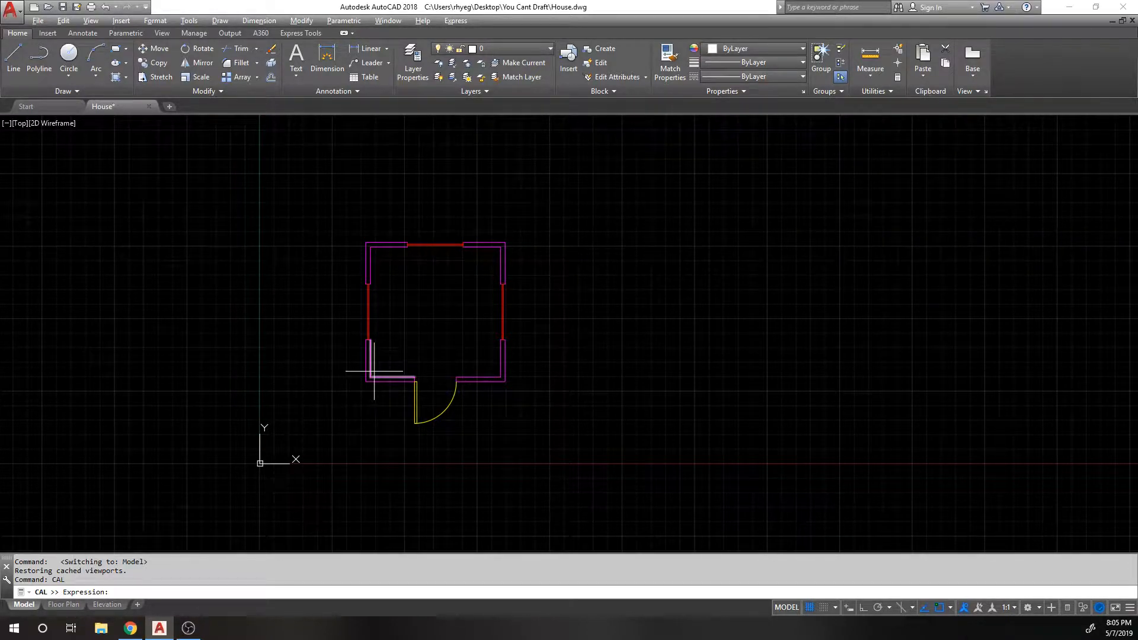
pyautogui.write('12/(3/8')
pyautogui.press('Return')
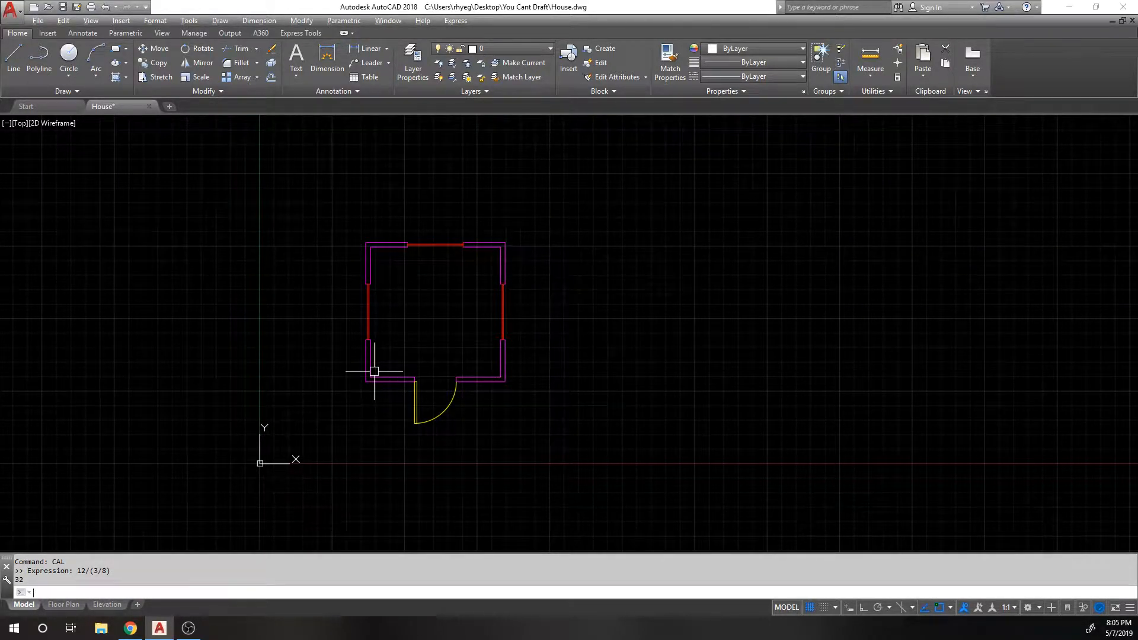
# Step: Rerun CAL with 12/.375 to confirm 32, then pan to the house and origin
pyautogui.press('Return')
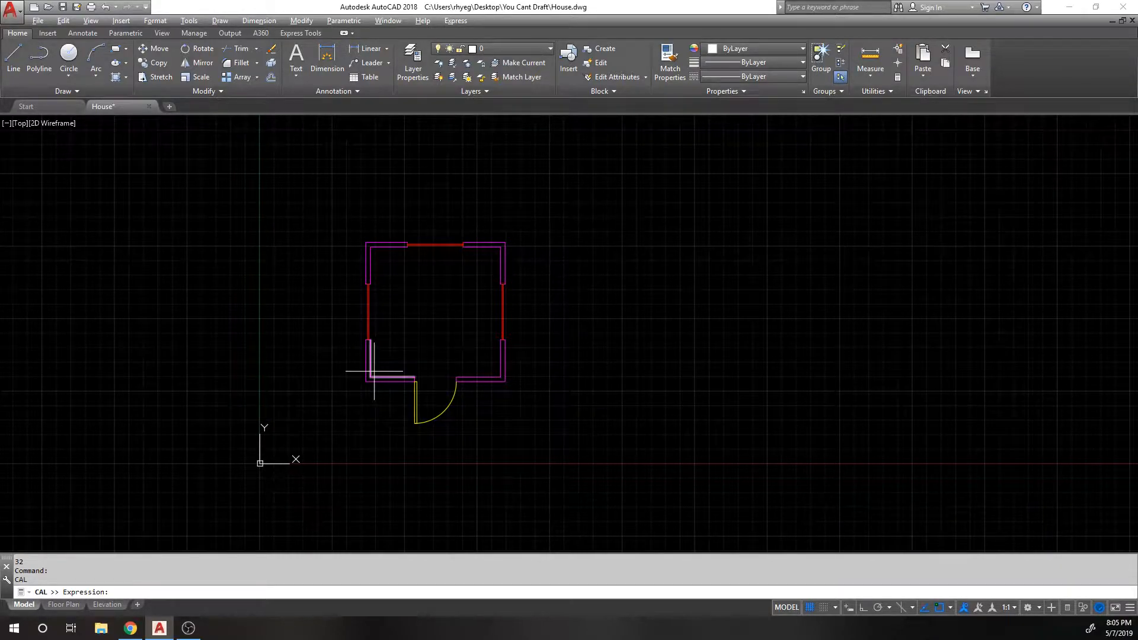
pyautogui.write('12/.375')
pyautogui.press('Return')
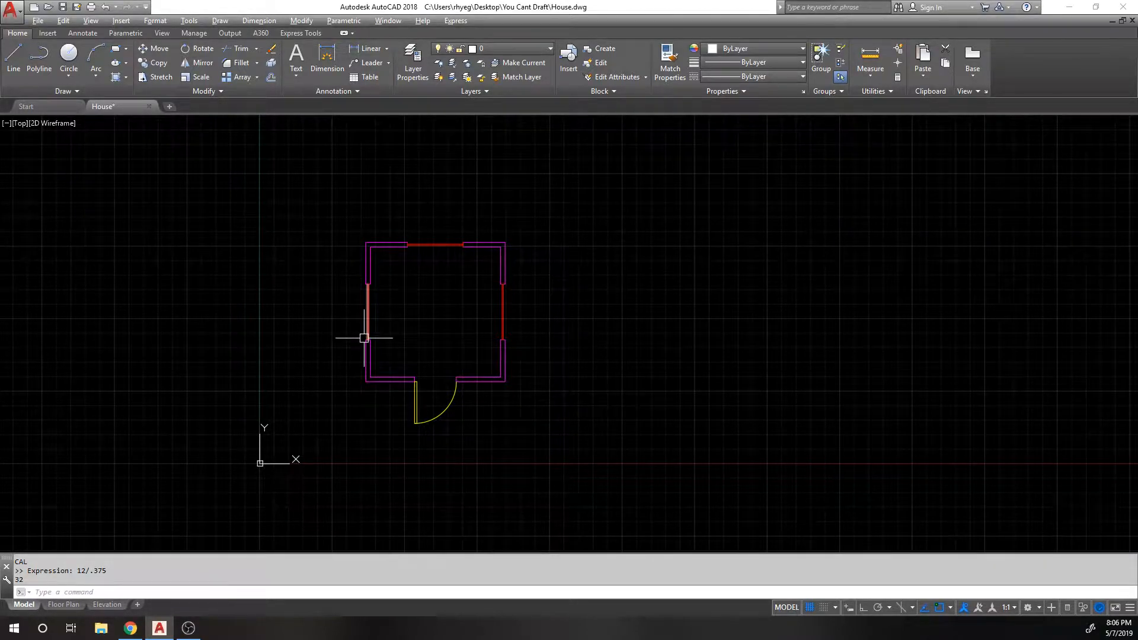
pyautogui.scroll(-1, 338, 308)
pyautogui.moveTo(330, 419); pyautogui.dragTo(375, 370, button='middle')
pyautogui.scroll(2, 325, 376)
# Step: Draw an 11 × 8.5 rectangle near the origin, then show the Floor Plan layout
pyautogui.write('rec')
pyautogui.press('Return')
pyautogui.scroll(2, 331, 358)
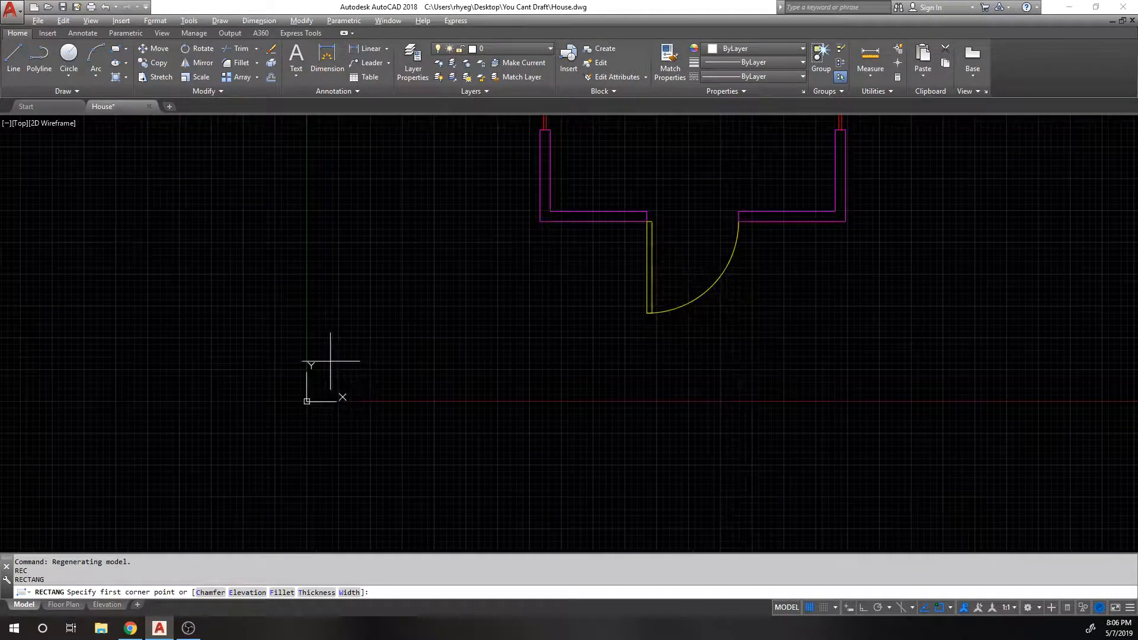
pyautogui.scroll(1, 332, 373)
pyautogui.click(332, 361)
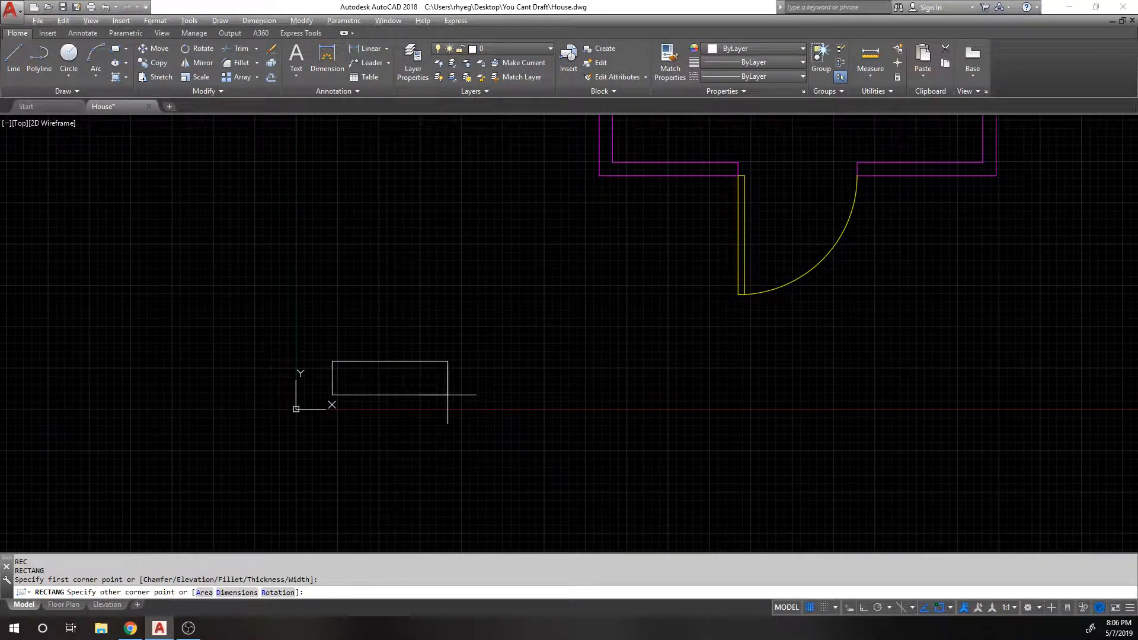
pyautogui.press('Return')
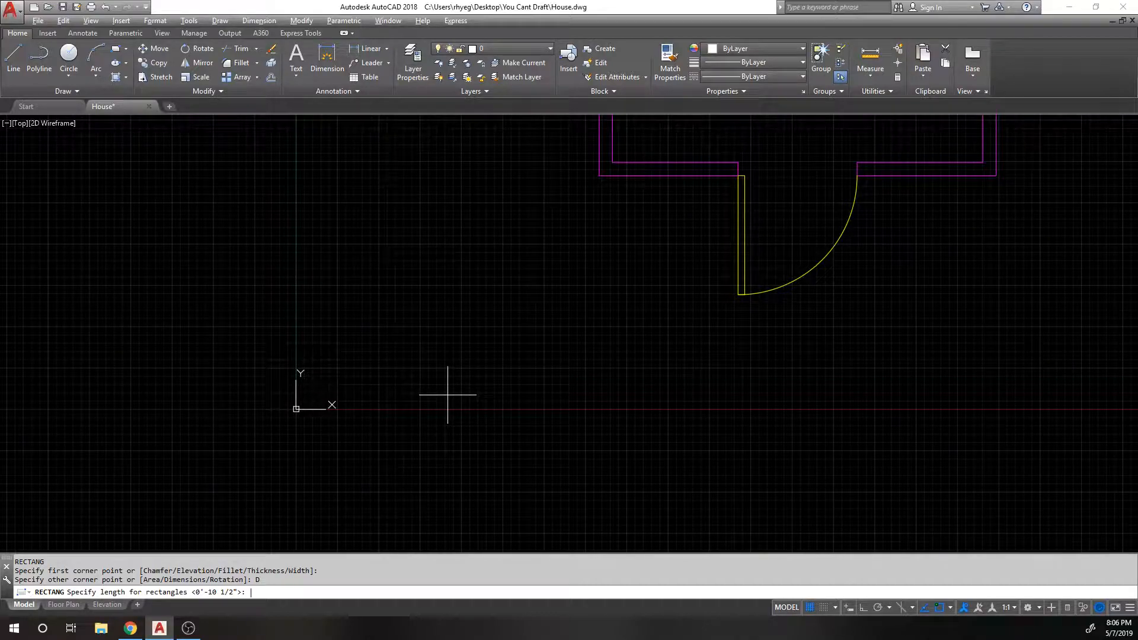
pyautogui.write('11')
pyautogui.press('Return')
pyautogui.write('8.5')
pyautogui.press('Return')
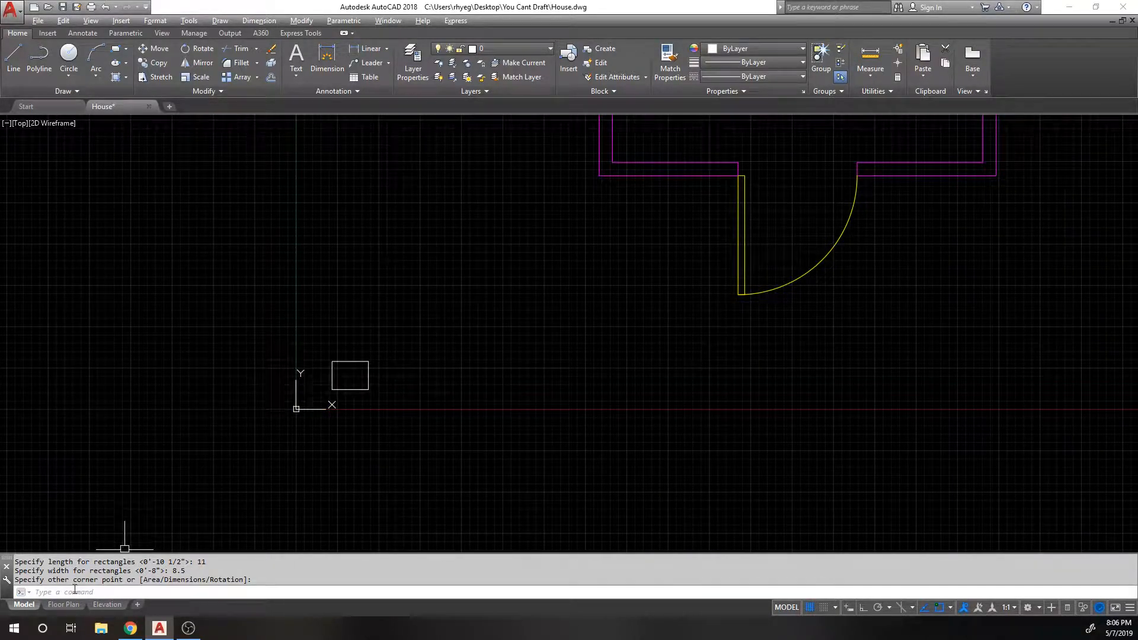
pyautogui.click(61, 608)
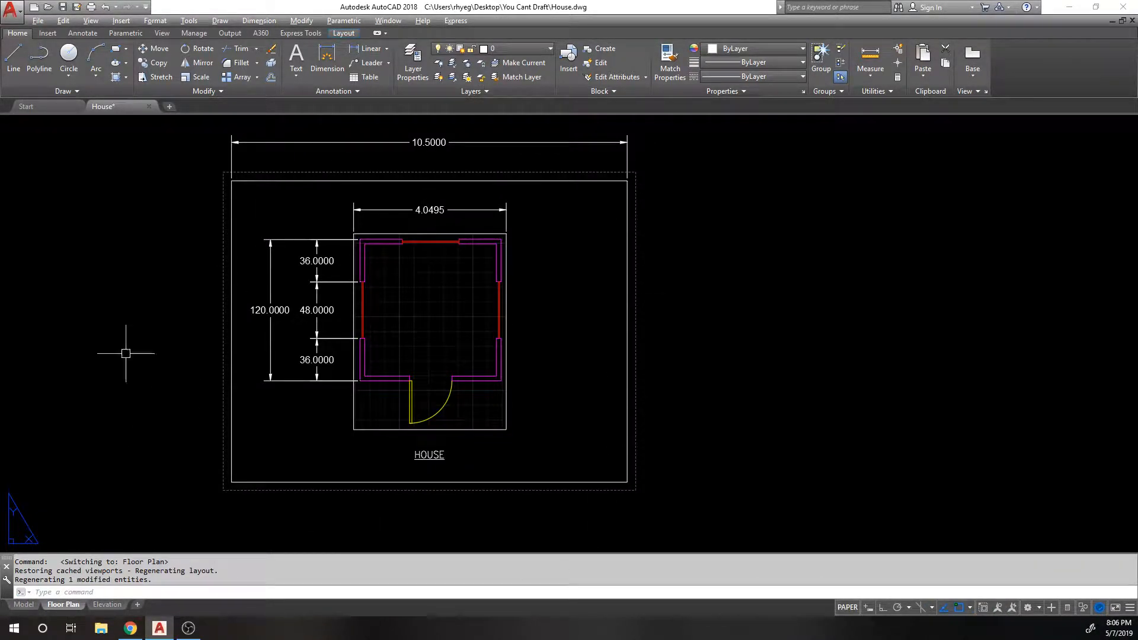
# Step: Return to model space and pan to show the house beside the small rectangle
pyautogui.click(623, 179)
pyautogui.press('Escape')
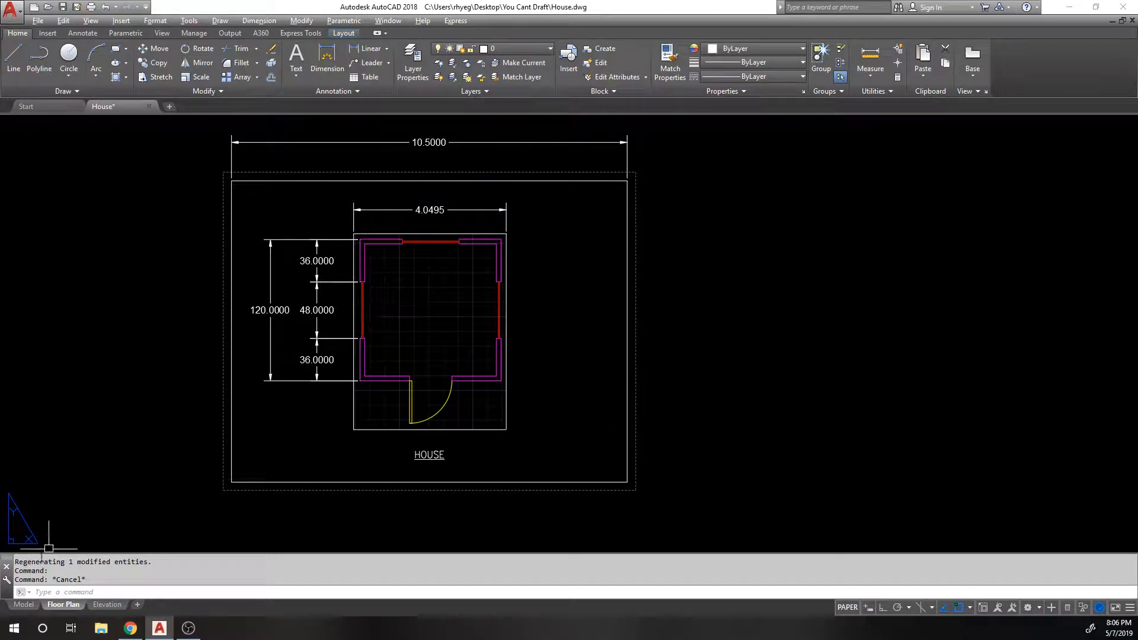
pyautogui.click(24, 604)
pyautogui.scroll(-1, 446, 247)
pyautogui.moveTo(579, 208); pyautogui.dragTo(442, 338, button='middle')
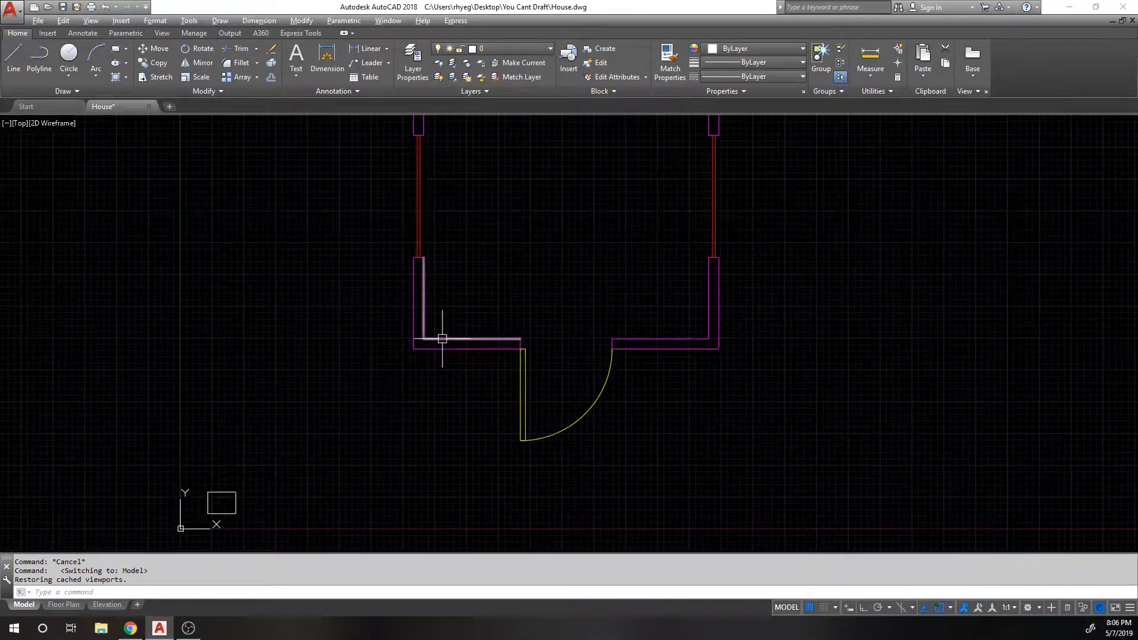
pyautogui.moveTo(404, 253); pyautogui.dragTo(371, 331, button='middle')
pyautogui.scroll(-1, 371, 330)
pyautogui.moveTo(262, 503); pyautogui.dragTo(334, 378, button='middle')
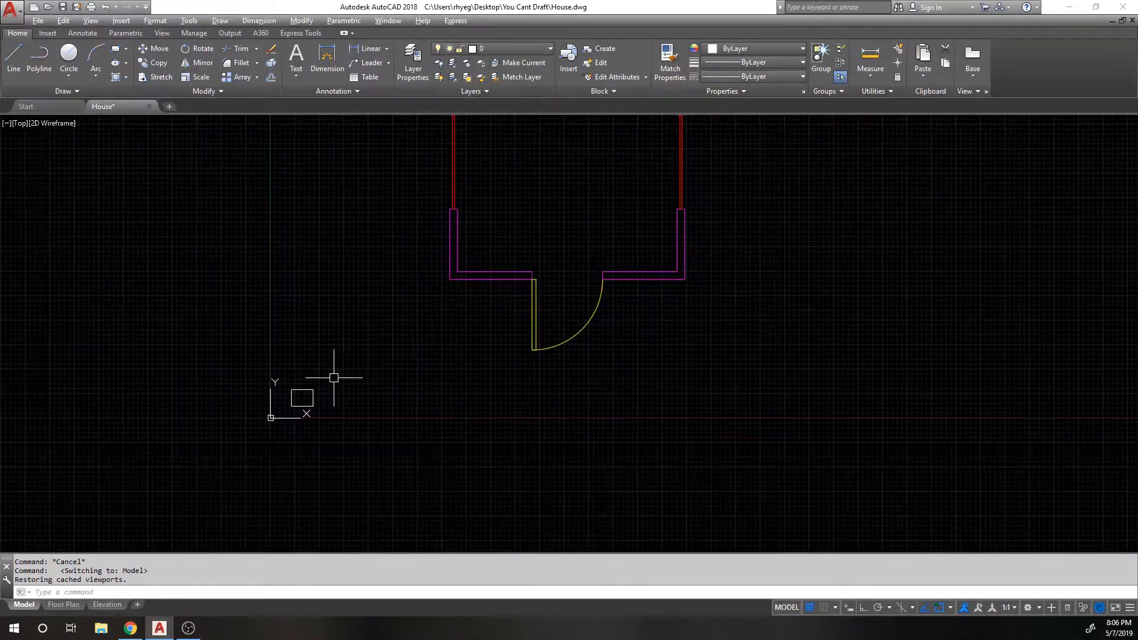
pyautogui.scroll(1, 300, 389)
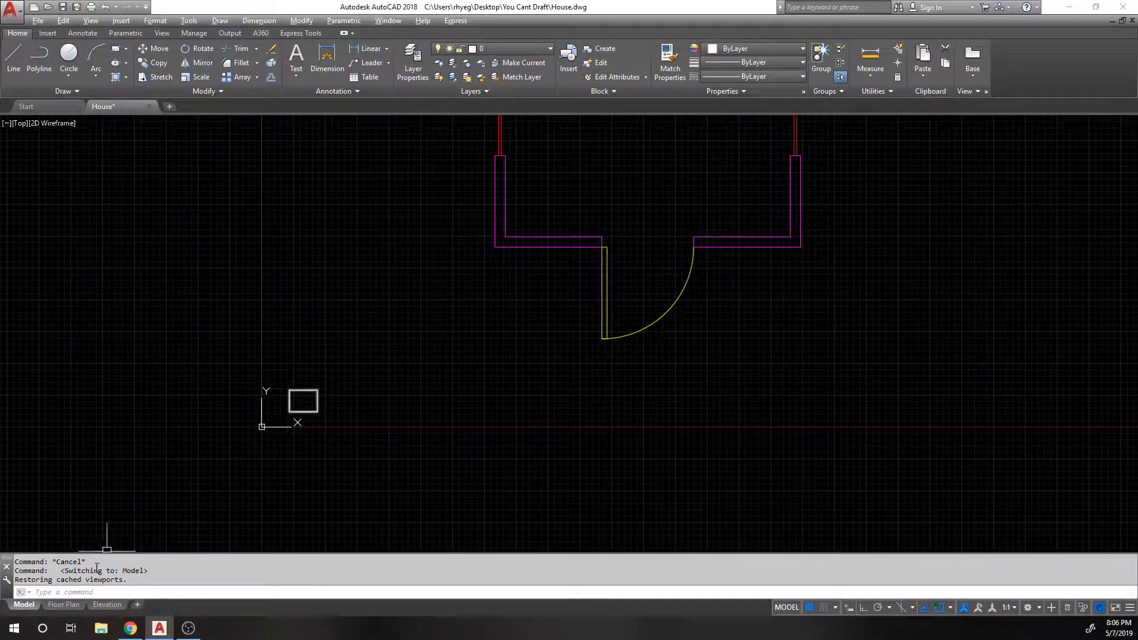
pyautogui.click(63, 604)
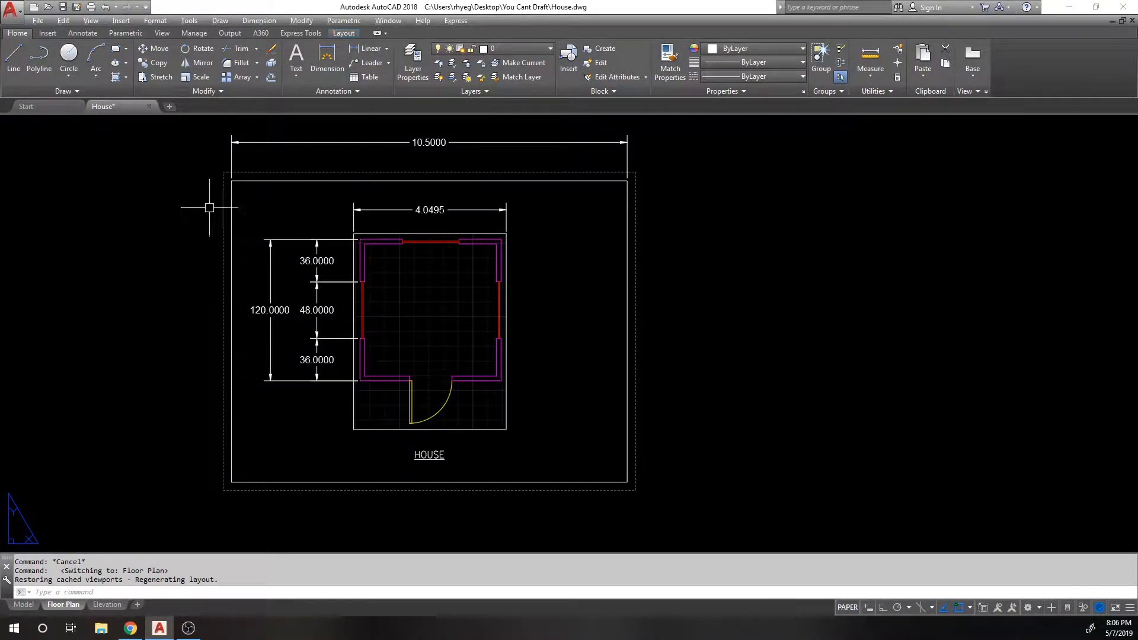
pyautogui.click(24, 606)
pyautogui.scroll(-1, 332, 308)
pyautogui.moveTo(325, 306); pyautogui.dragTo(296, 385, button='middle')
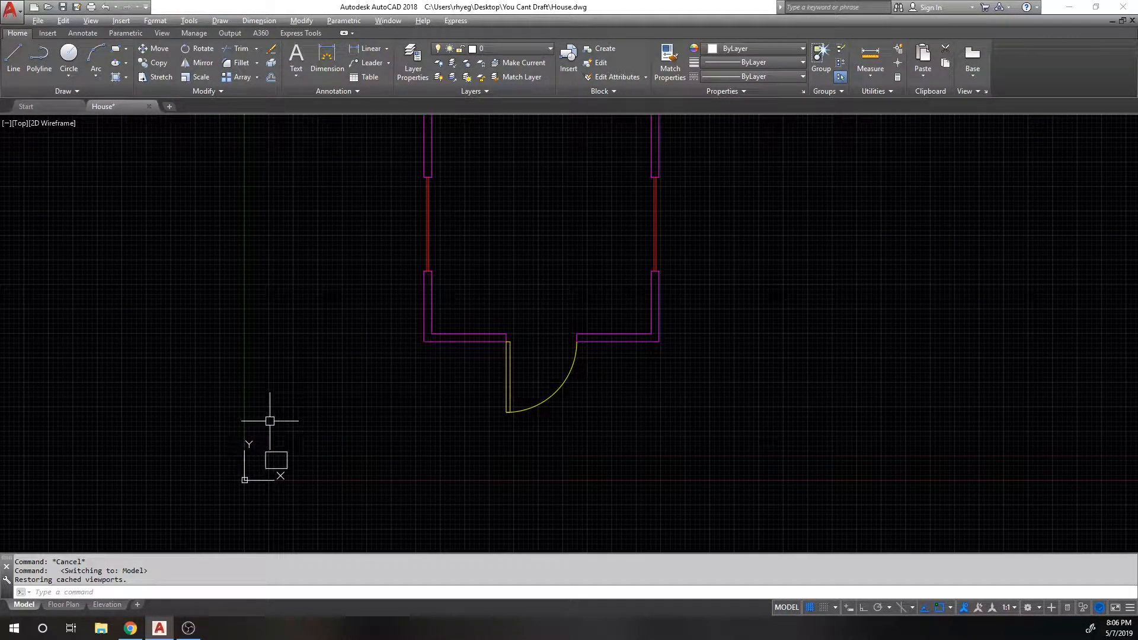
# Step: Scale the small rectangle by a factor of 32 with SC
pyautogui.write('sc')
pyautogui.press('Return')
pyautogui.click(266, 461)
pyautogui.press('Return')
pyautogui.click(267, 468)
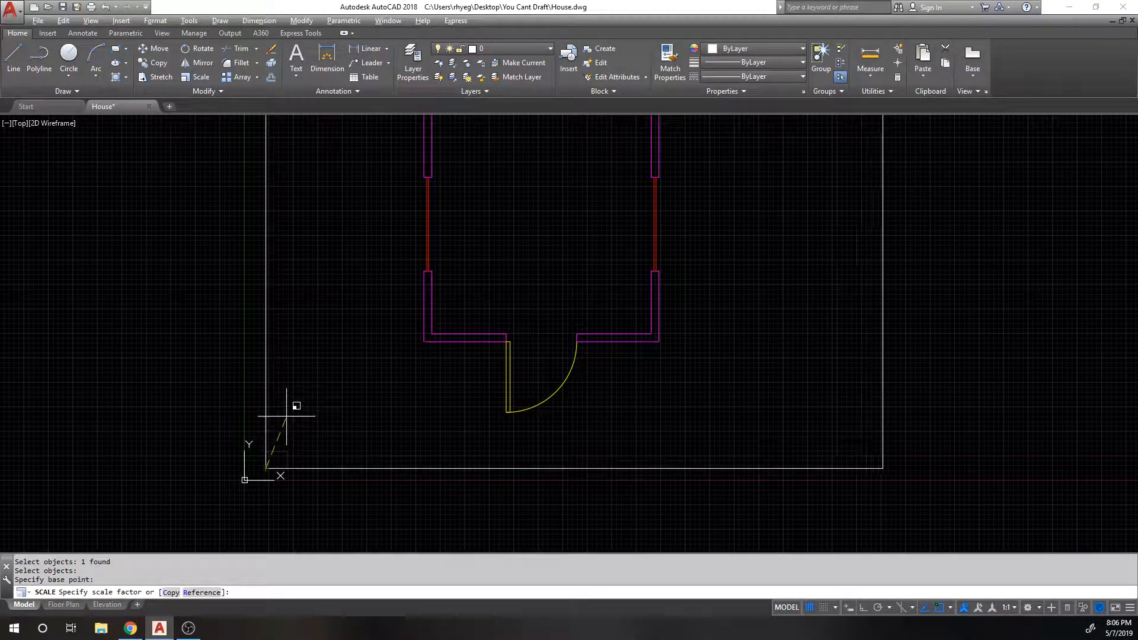
pyautogui.write('32')
pyautogui.press('Return')
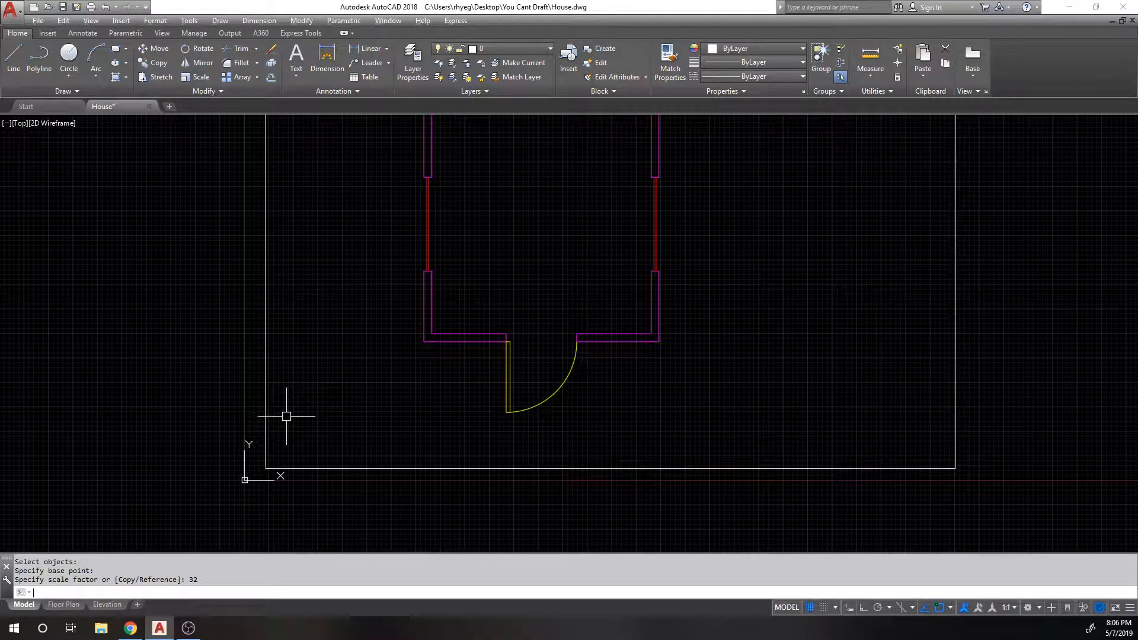
pyautogui.scroll(-3, 287, 414)
# Step: Move the enlarged rectangle so it surrounds the whole house plan
pyautogui.write('m')
pyautogui.press('Return')
pyautogui.click(752, 310)
pyautogui.click(659, 283)
pyautogui.press('Return')
pyautogui.click(837, 270)
pyautogui.click(802, 289)
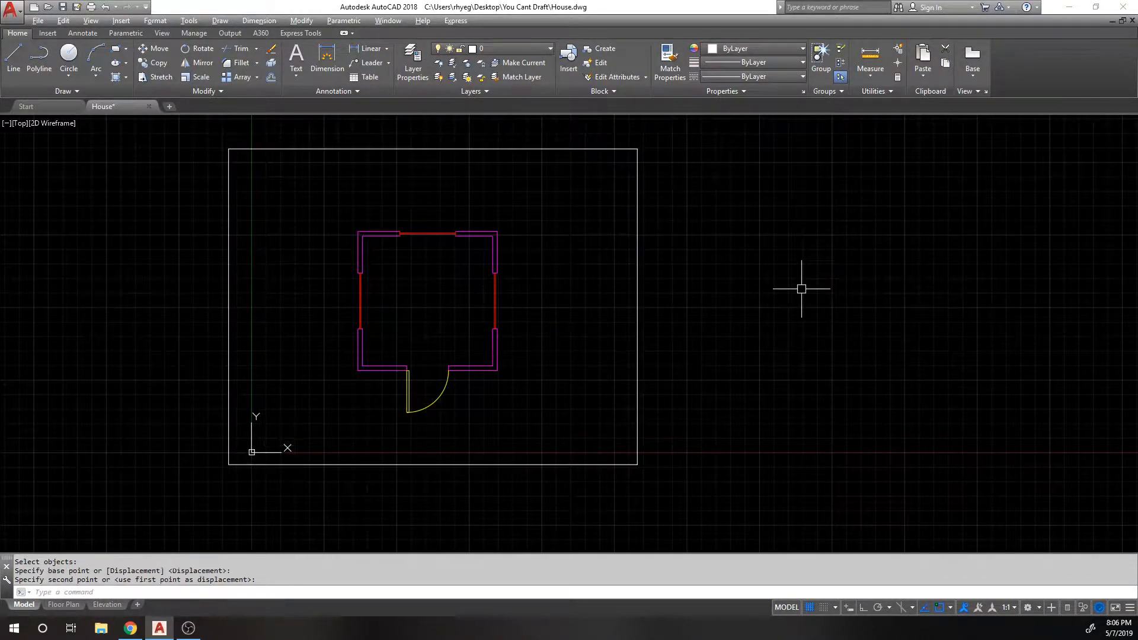
pyautogui.click(64, 605)
pyautogui.click(22, 605)
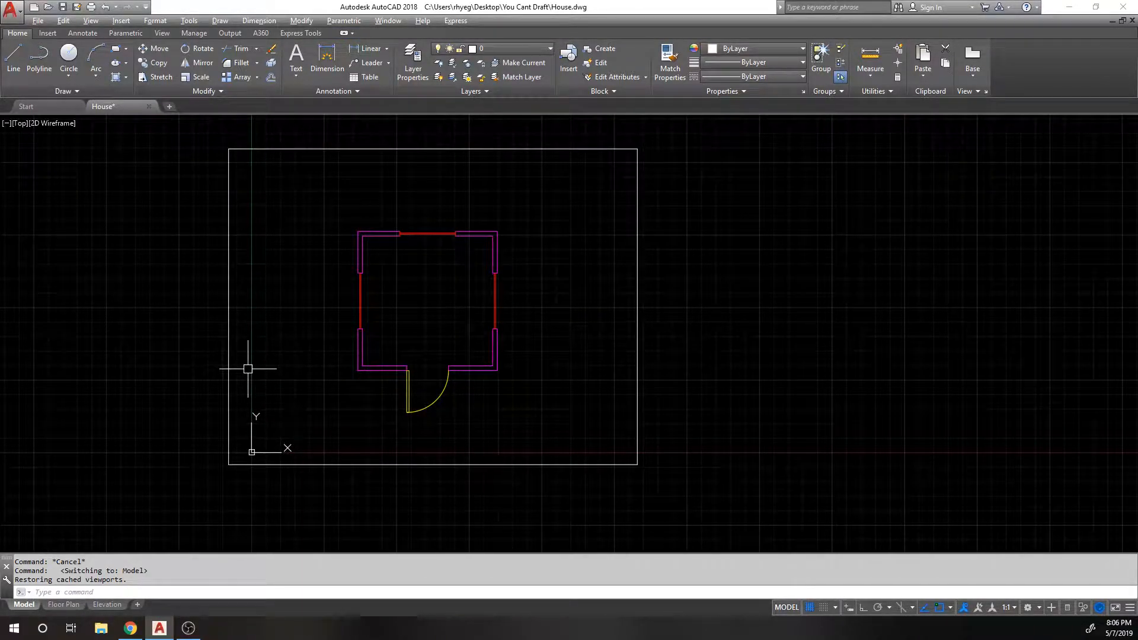
pyautogui.moveTo(417, 149); pyautogui.dragTo(409, 159, button='middle')
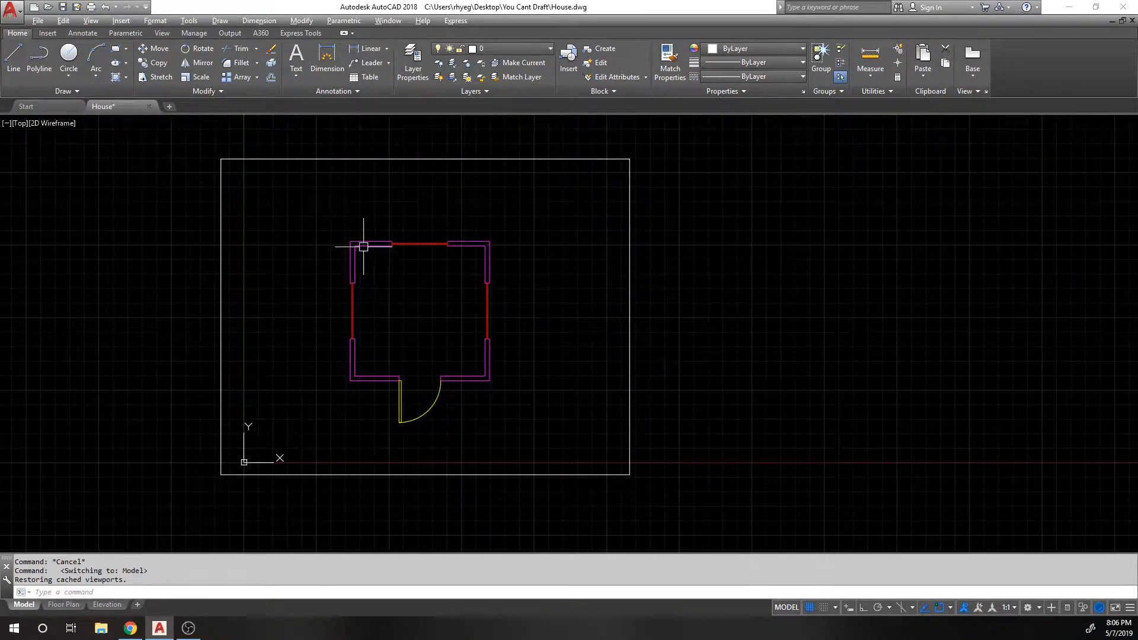
# Step: Dimension the top wall from its left corner to the window opening (36.0000)
pyautogui.click(367, 48)
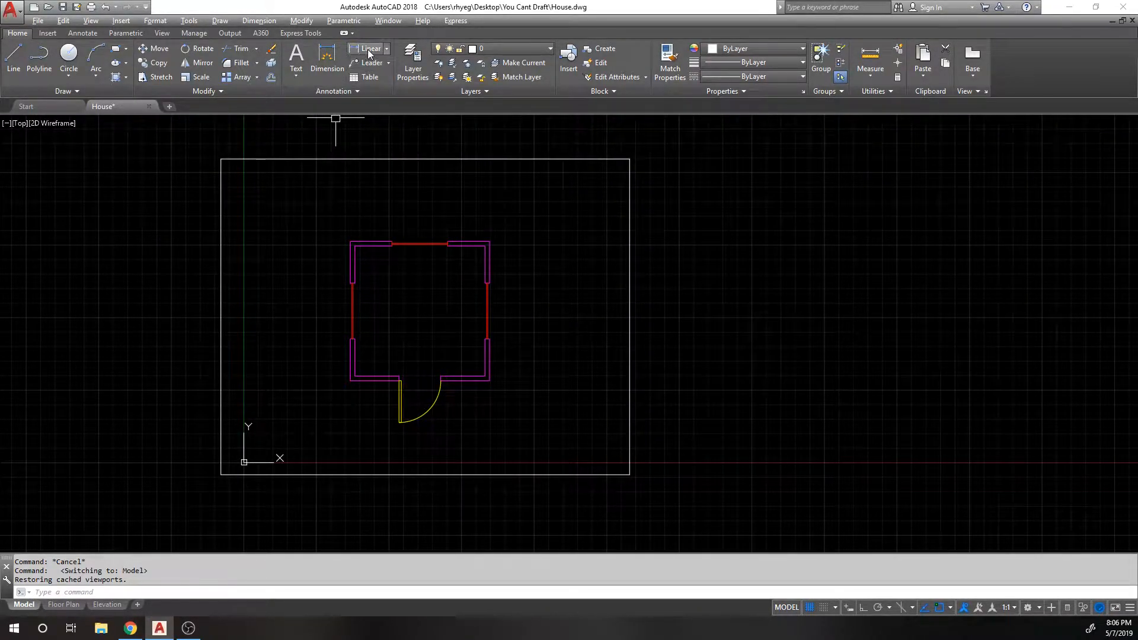
pyautogui.scroll(3, 358, 231)
pyautogui.click(343, 253)
pyautogui.click(432, 255)
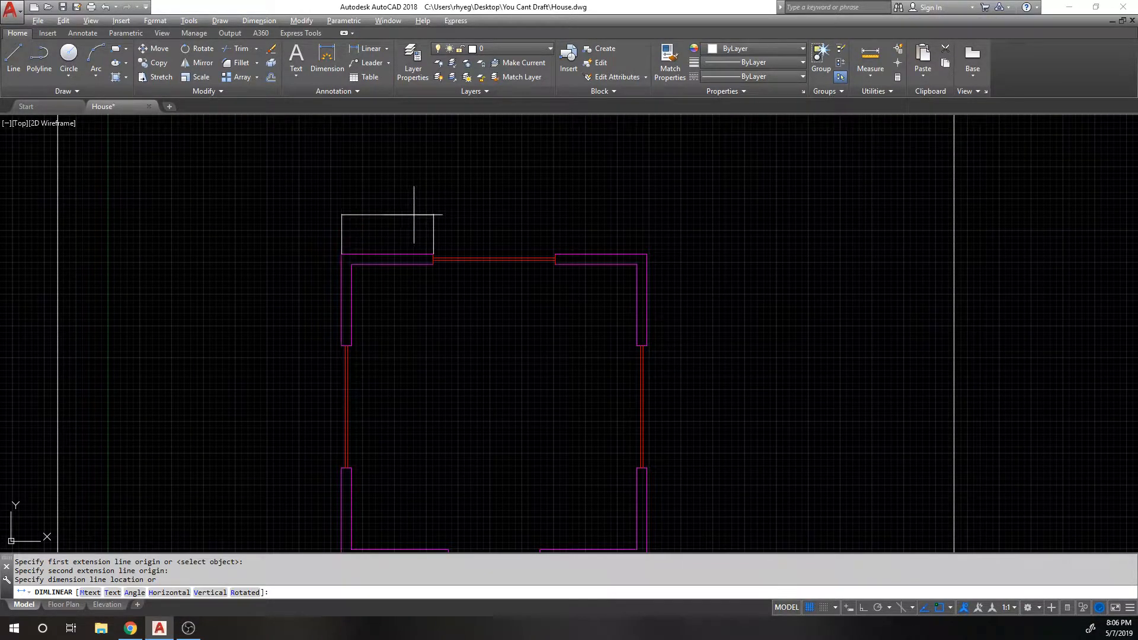
pyautogui.scroll(5, 416, 217)
pyautogui.click(409, 257)
pyautogui.scroll(-1, 399, 247)
pyautogui.scroll(6, 356, 252)
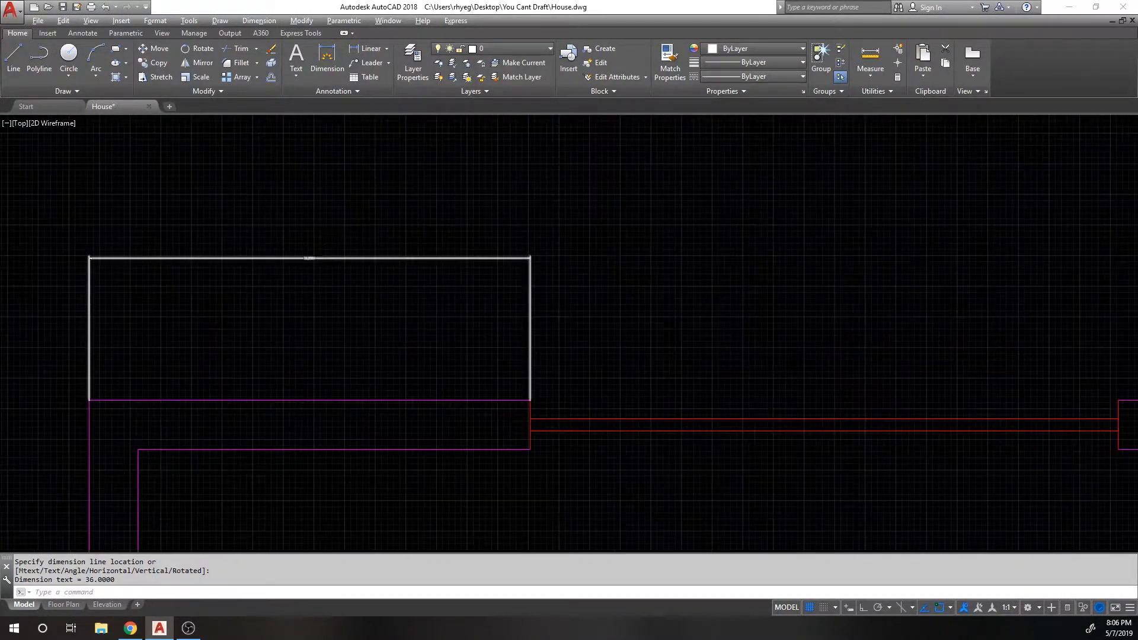
pyautogui.click(274, 255)
pyautogui.scroll(-5, 379, 225)
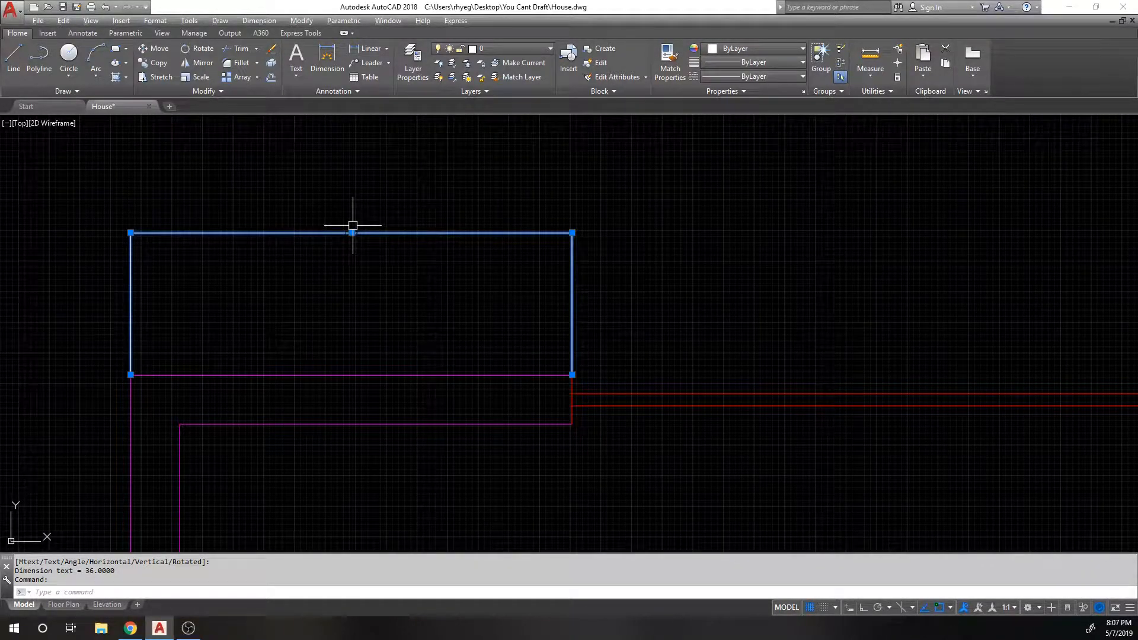
pyautogui.press('Escape')
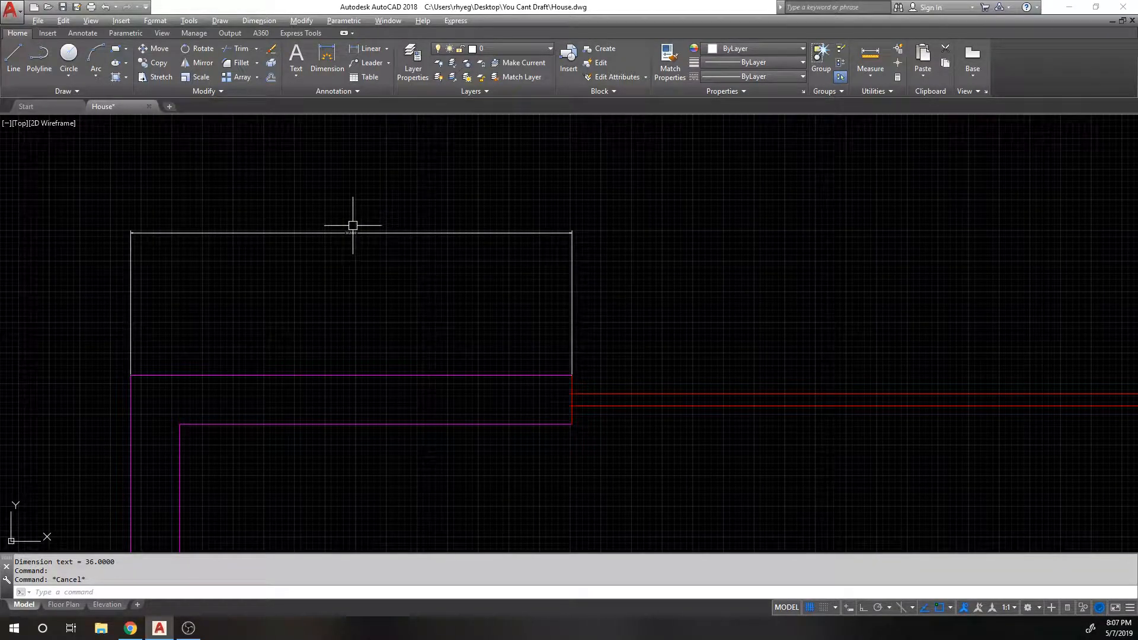
# Step: Set the 36.0000 dimension's overall dimension scale to 32 in Properties
pyautogui.write('PR')
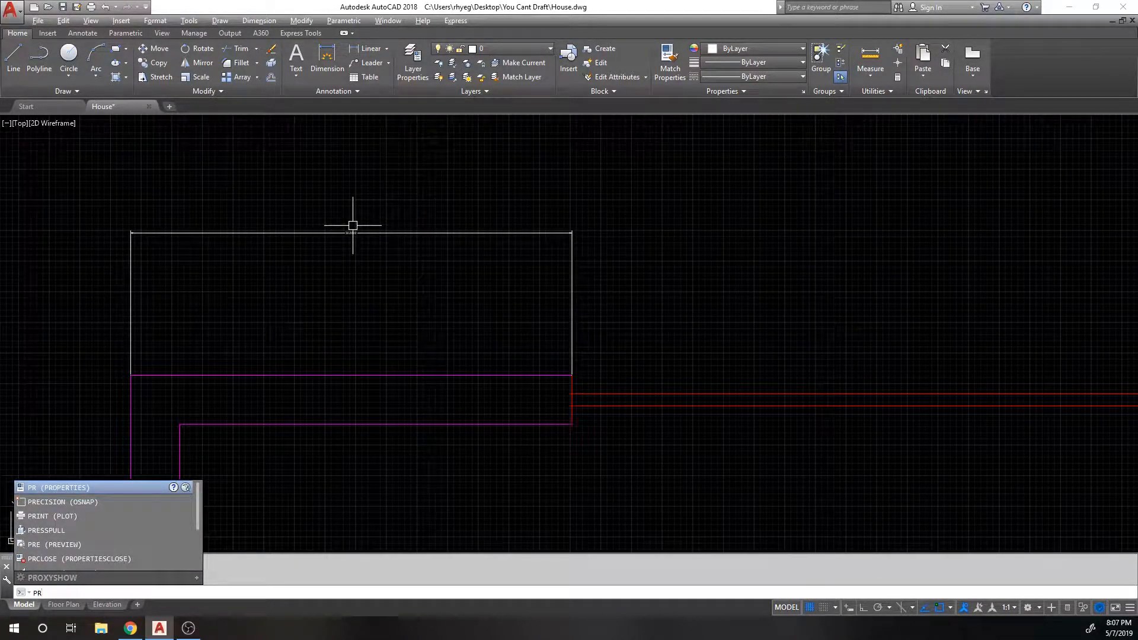
pyautogui.press('Return')
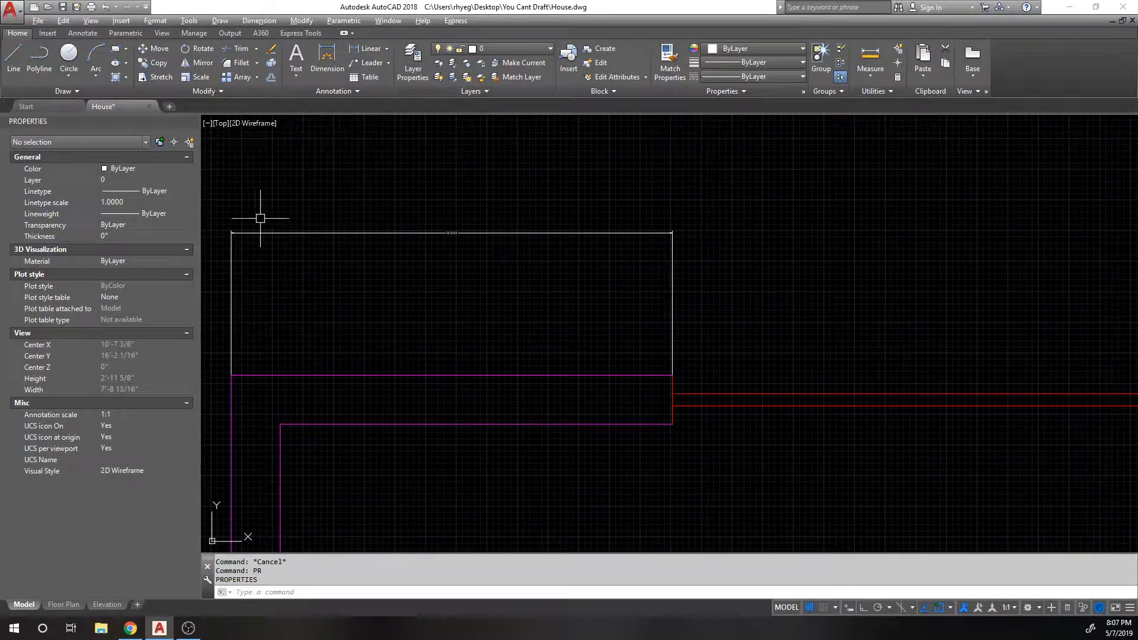
pyautogui.click(461, 195)
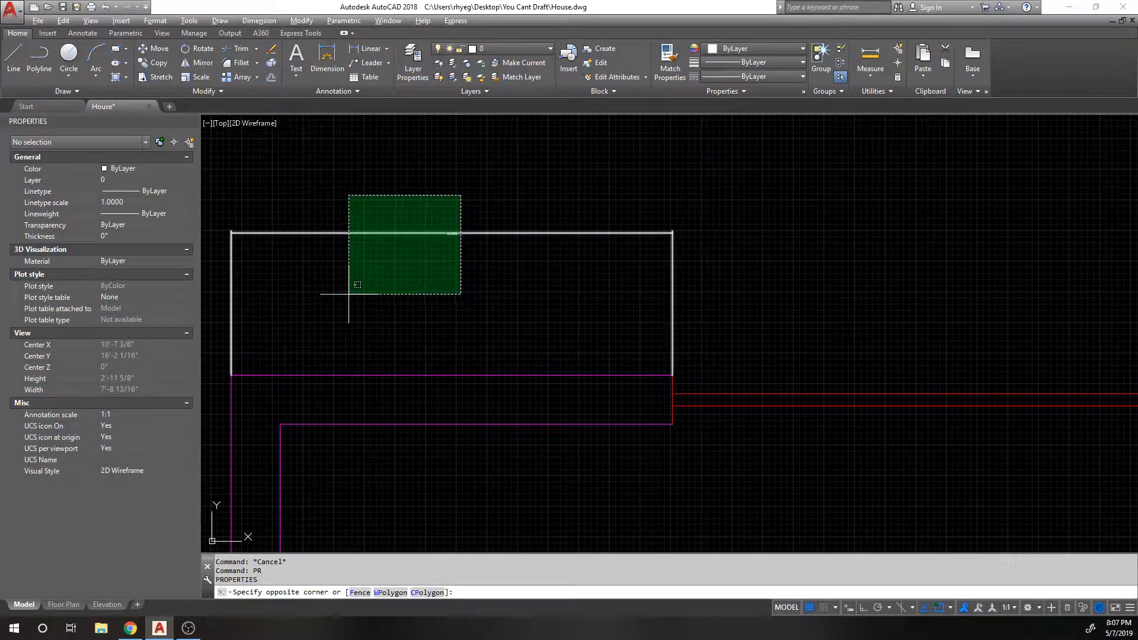
pyautogui.click(348, 292)
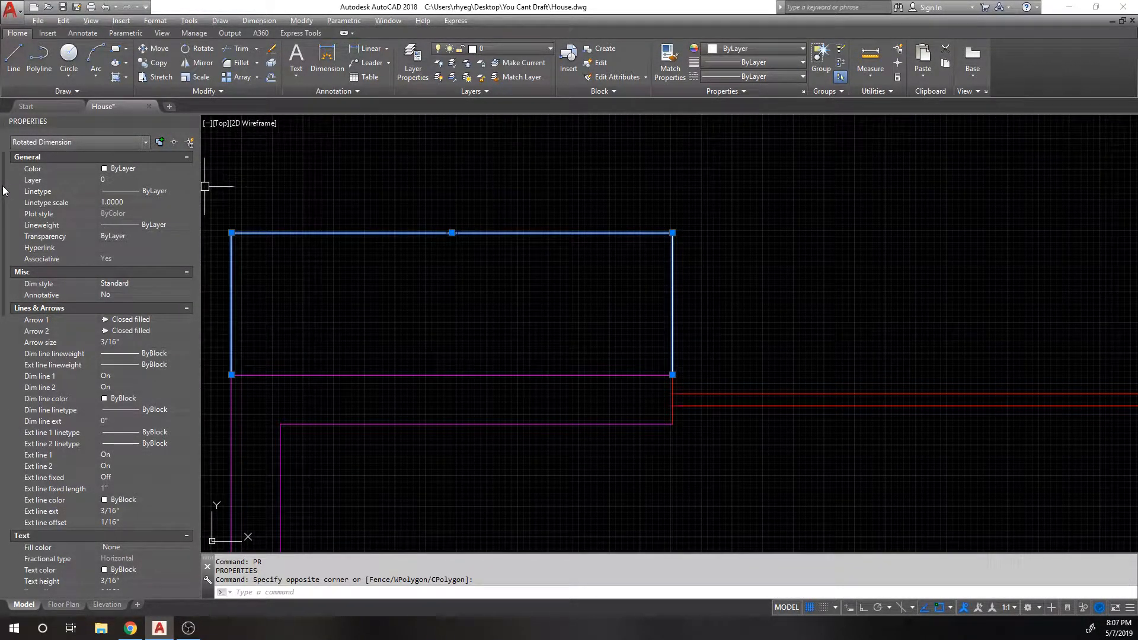
pyautogui.scroll(-15, 7, 191)
pyautogui.scroll(6, 3, 342)
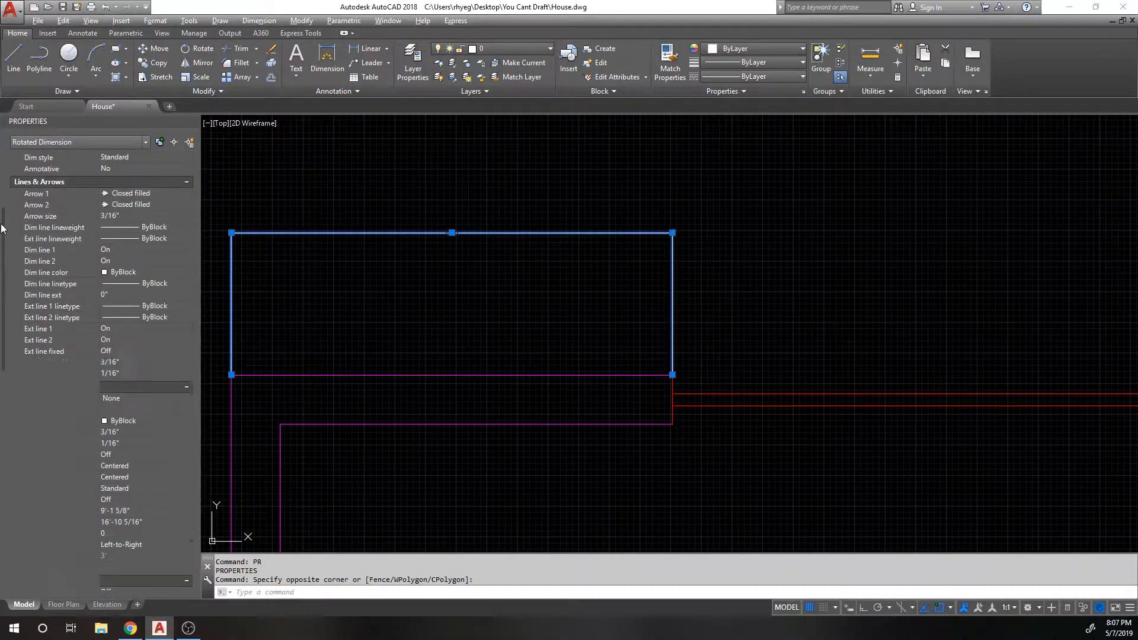
pyautogui.scroll(-3, 101, 356)
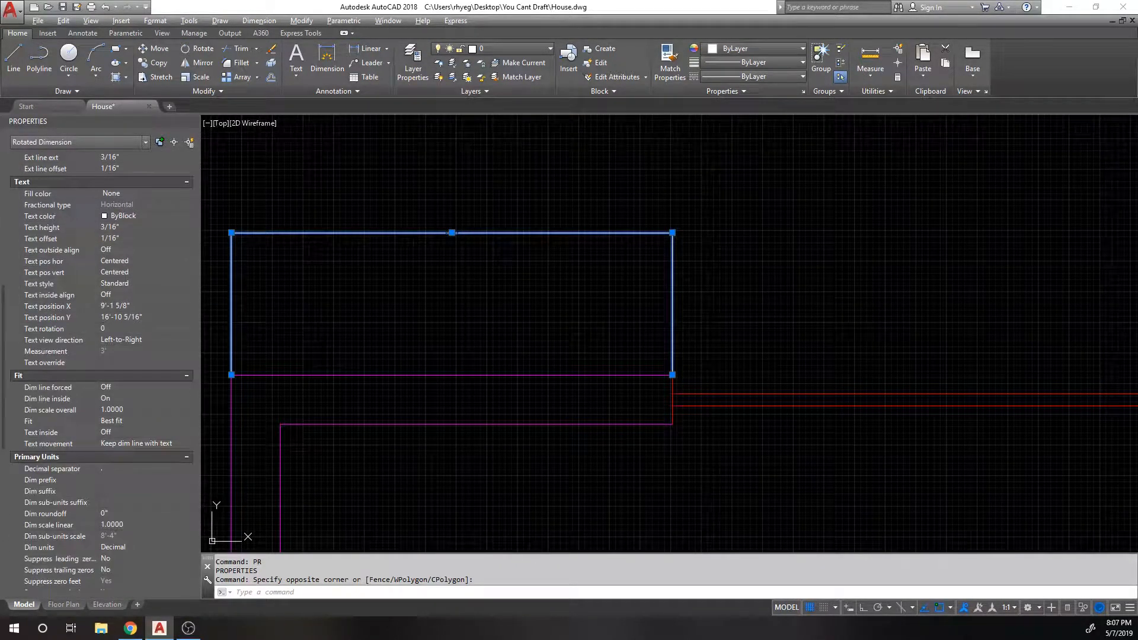
pyautogui.scroll(-8, 101, 356)
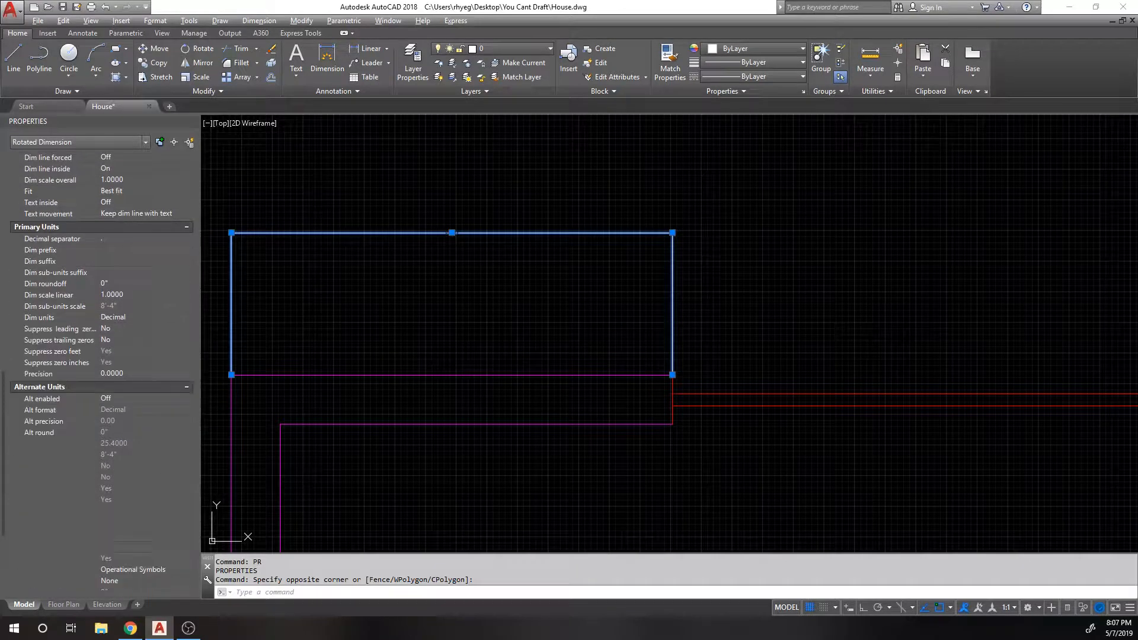
pyautogui.scroll(7, 101, 356)
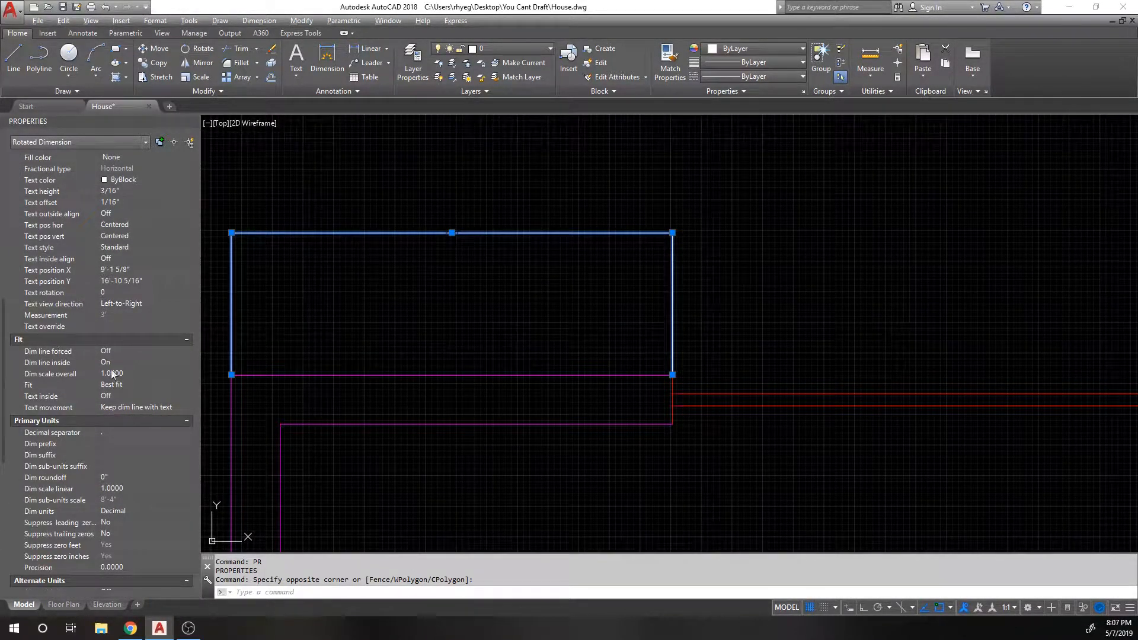
pyautogui.click(103, 374)
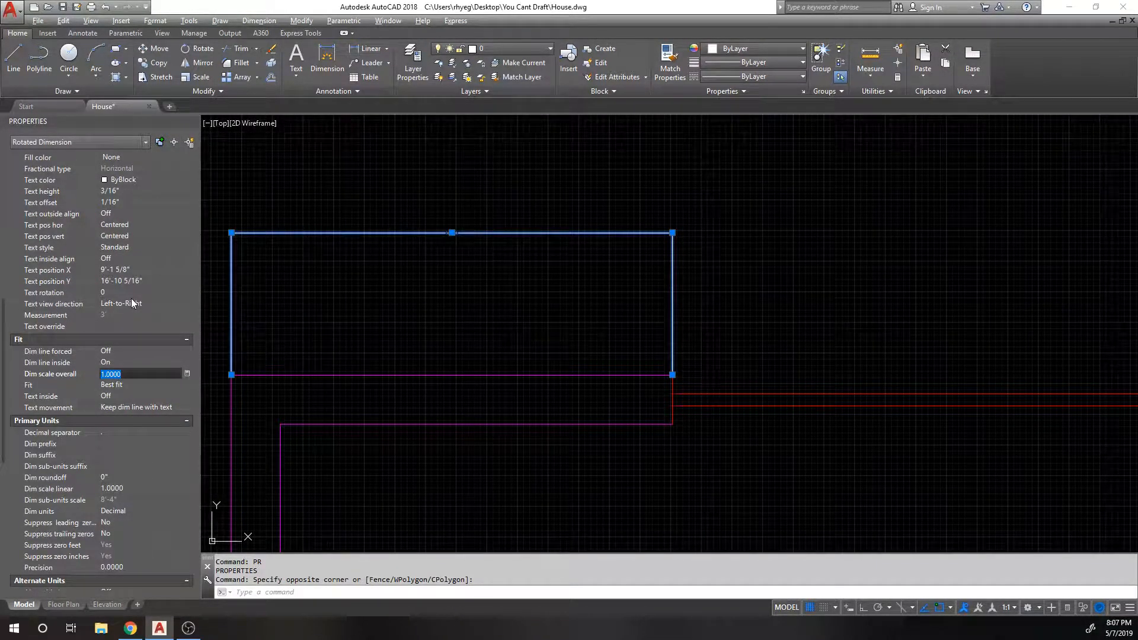
pyautogui.write('32')
pyautogui.press('Return')
pyautogui.press('Escape')
pyautogui.scroll(-7, 383, 186)
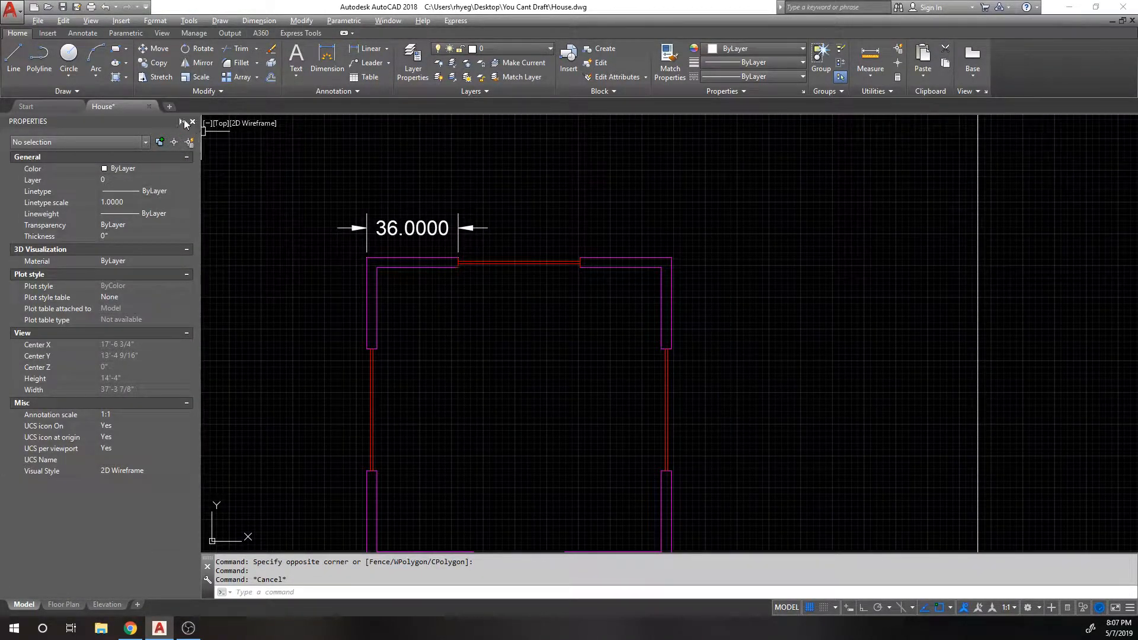
# Step: Switch to the Floor Plan layout and cancel a stray Erase/DD command
pyautogui.click(52, 606)
pyautogui.scroll(3, 559, 276)
pyautogui.write('E')
pyautogui.press('Return')
pyautogui.scroll(4, 559, 276)
pyautogui.press('Return')
pyautogui.write('DD')
pyautogui.press('Return')
pyautogui.press('Escape')
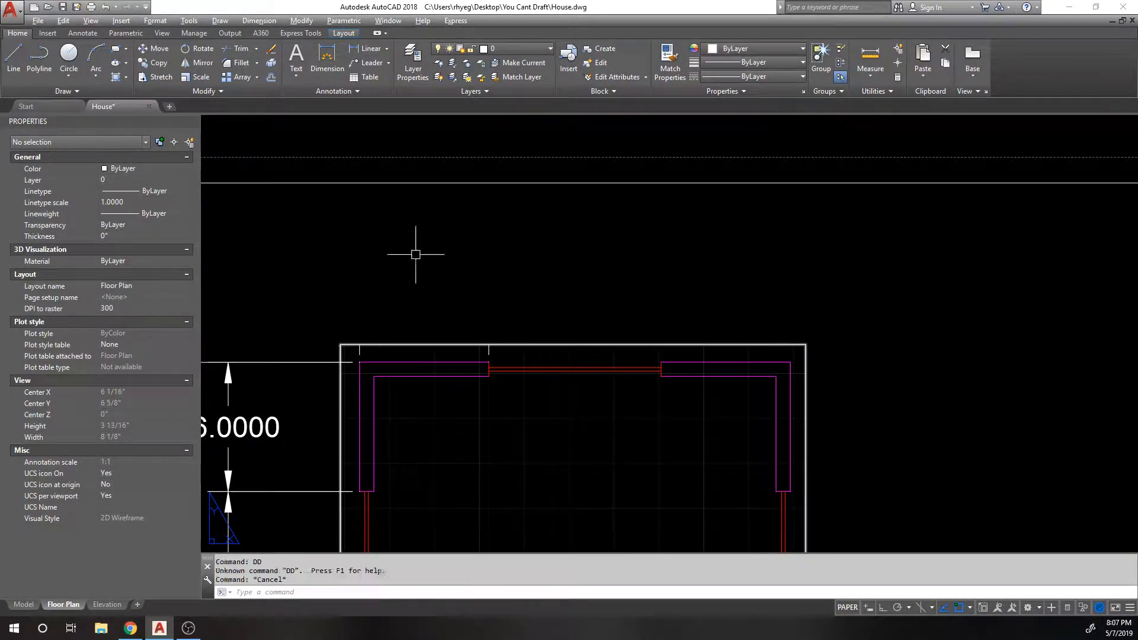
# Step: Add a 36.0000 linear dimension from the left wall corner to the opening edge, then return to model space
pyautogui.click(368, 48)
pyautogui.click(359, 362)
pyautogui.click(489, 362)
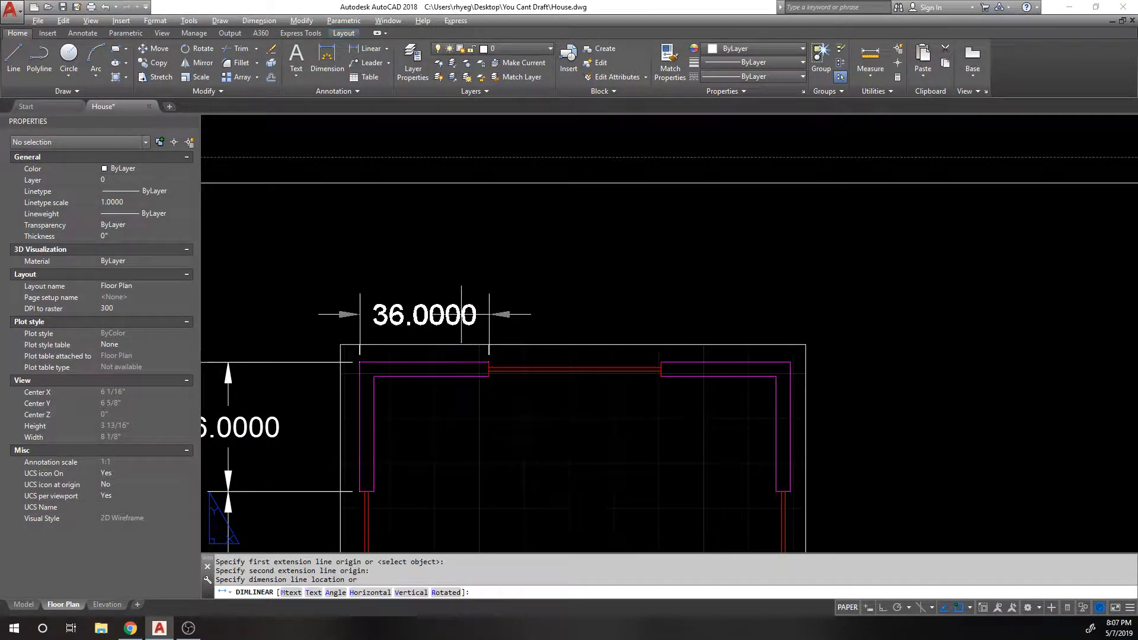
pyautogui.click(388, 283)
pyautogui.press('Escape')
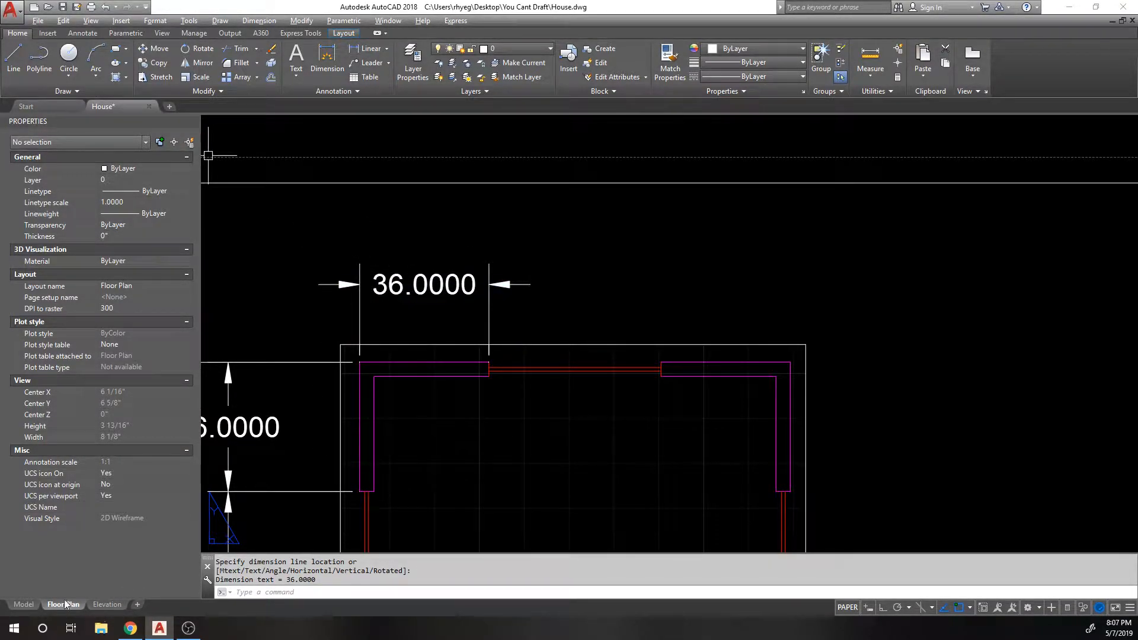
pyautogui.click(24, 605)
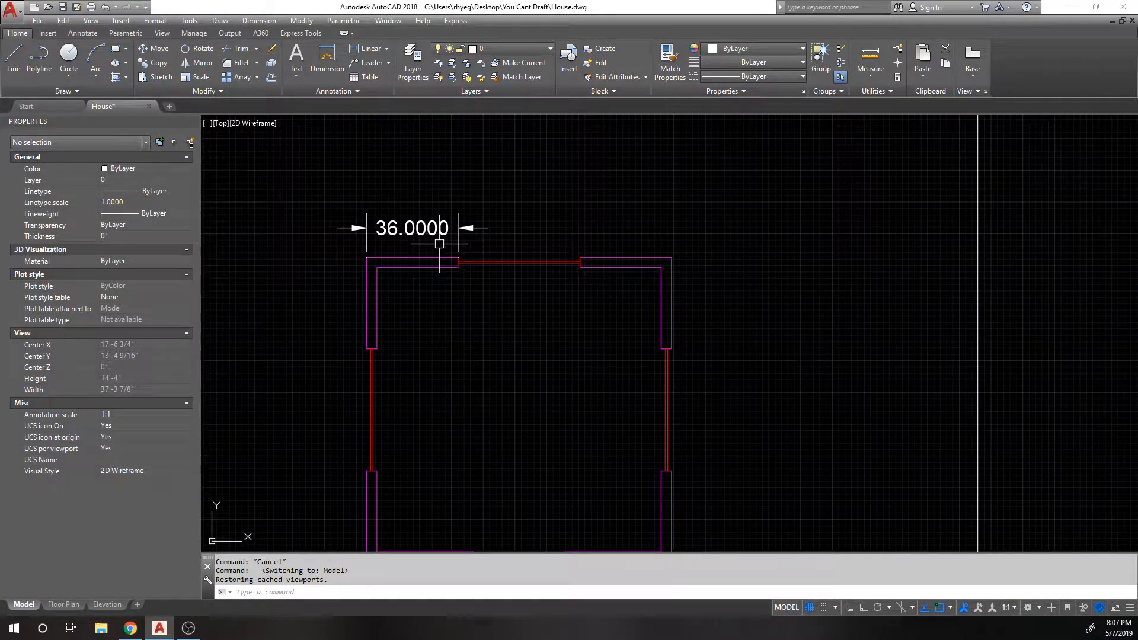
pyautogui.click(427, 228)
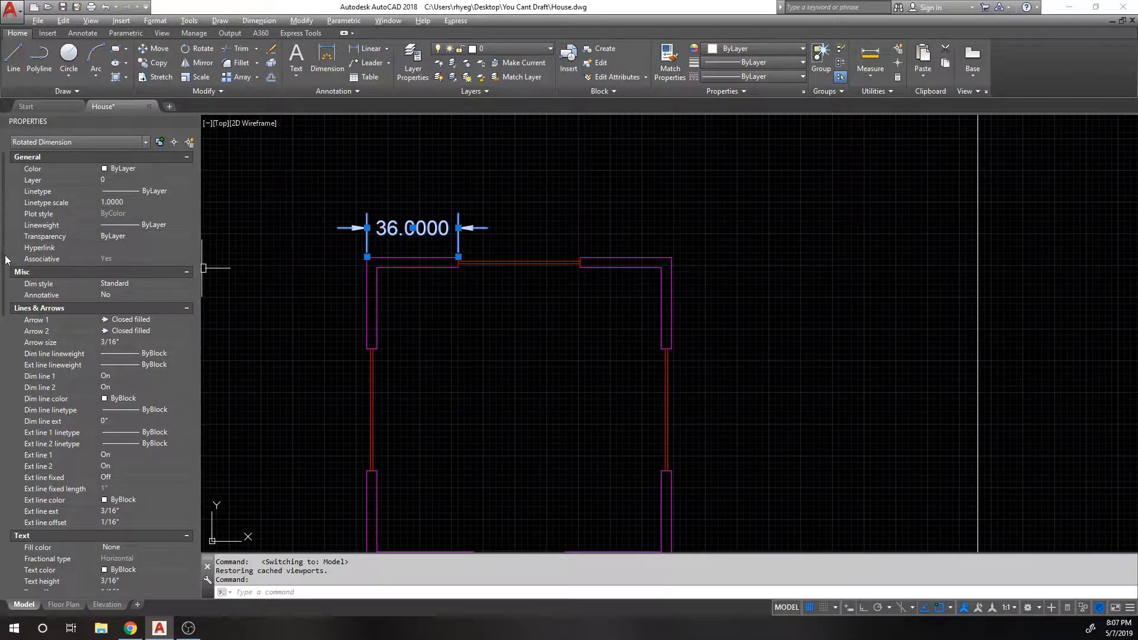
# Step: Try an overall dimension scale of 24 on the 36.0000 dimension
pyautogui.scroll(-6, 104, 319)
pyautogui.scroll(5, 400, 236)
pyautogui.moveTo(310, 207); pyautogui.dragTo(407, 258, button='middle')
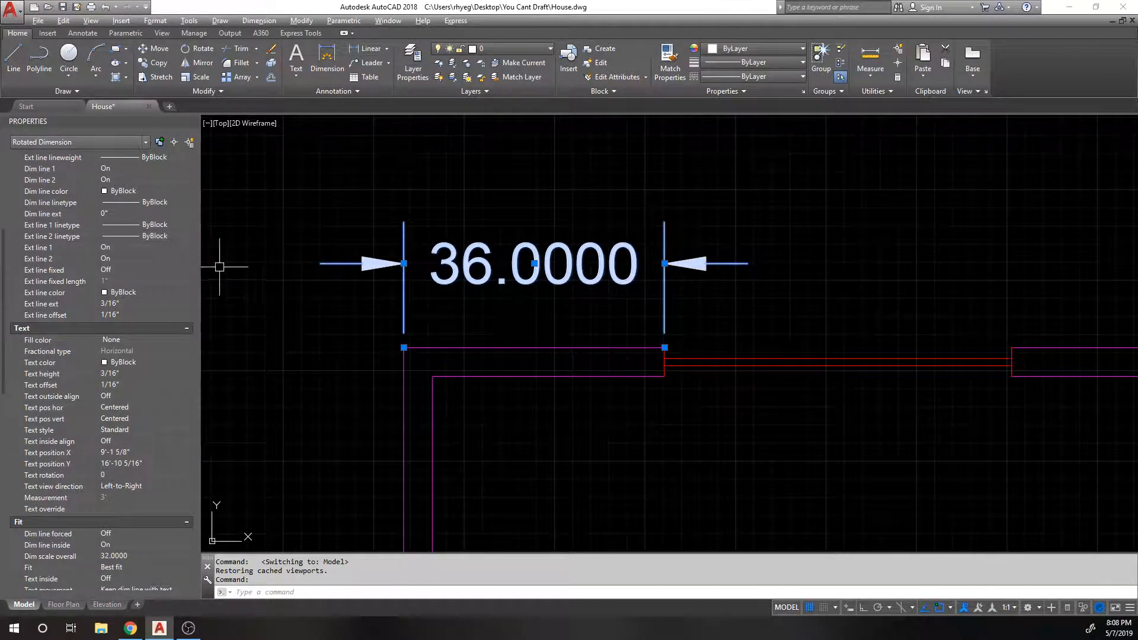
pyautogui.scroll(-8, 3, 289)
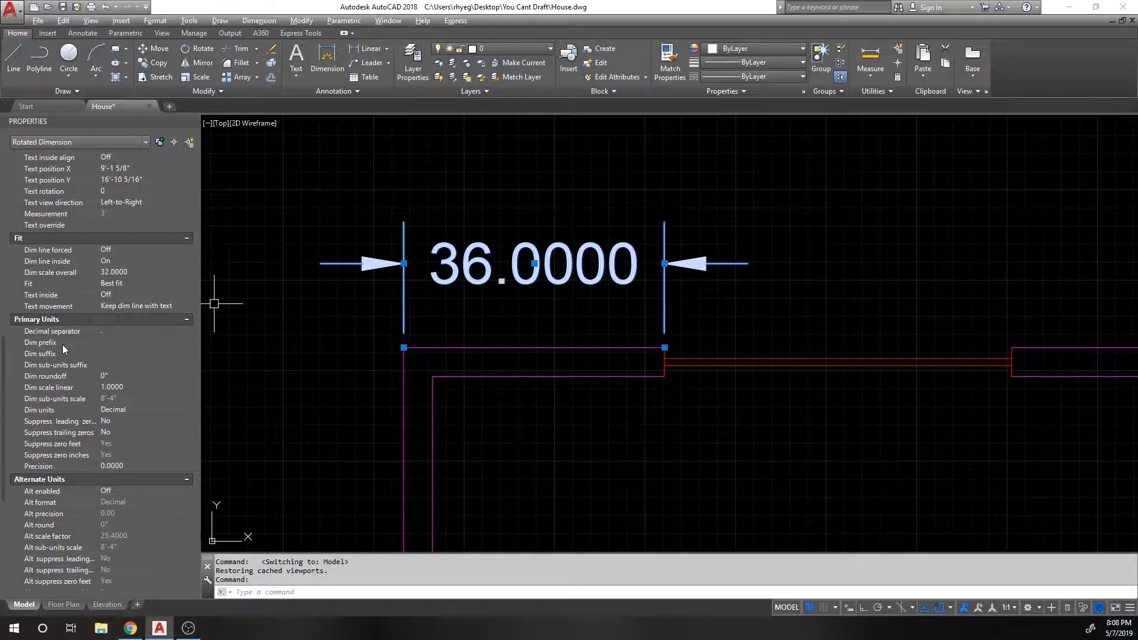
pyautogui.click(118, 273)
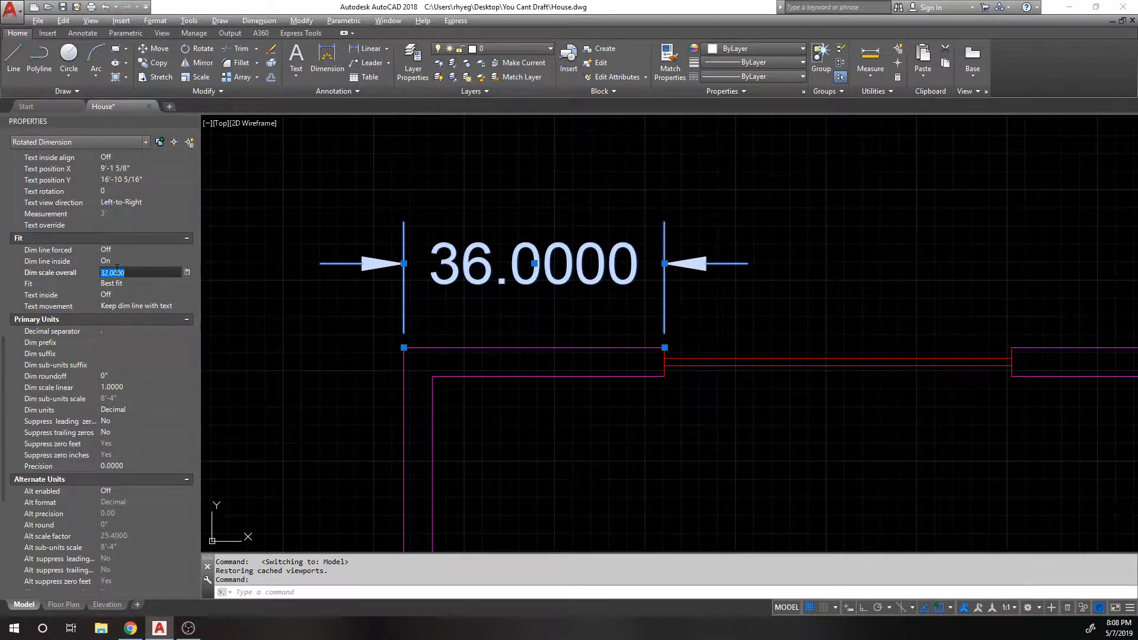
pyautogui.write('24')
pyautogui.press('Return')
# Step: Reduce the dimension's overall scale to 16 and deselect it
pyautogui.click(118, 272)
pyautogui.write('16')
pyautogui.press('Return')
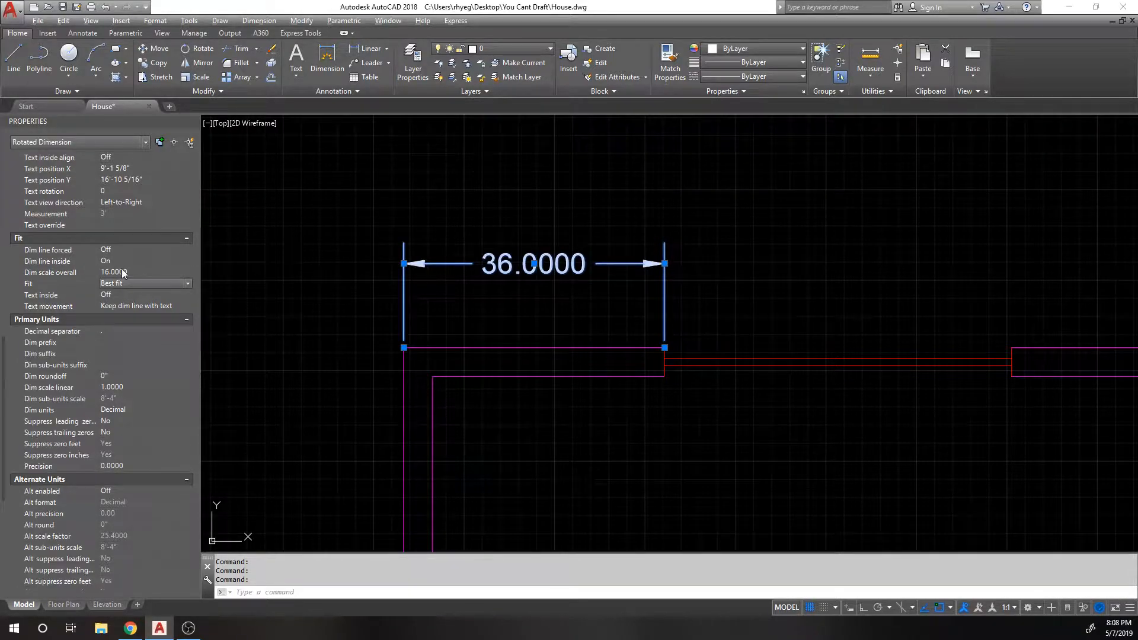
pyautogui.press('Escape')
pyautogui.scroll(-2, 652, 268)
pyautogui.moveTo(670, 270); pyautogui.dragTo(530, 272, button='middle')
pyautogui.scroll(2, 523, 312)
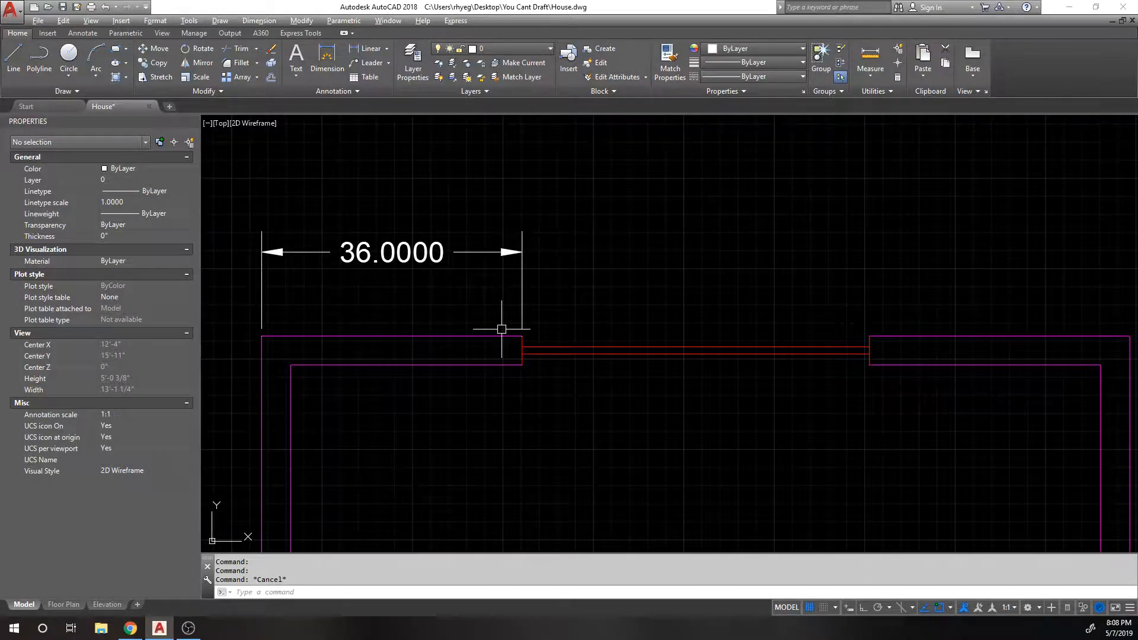
pyautogui.scroll(-5, 502, 329)
# Step: Zoom and pan to frame the whole house plan in model space
pyautogui.moveTo(582, 224); pyautogui.dragTo(564, 257, button='middle')
pyautogui.scroll(-1, 564, 257)
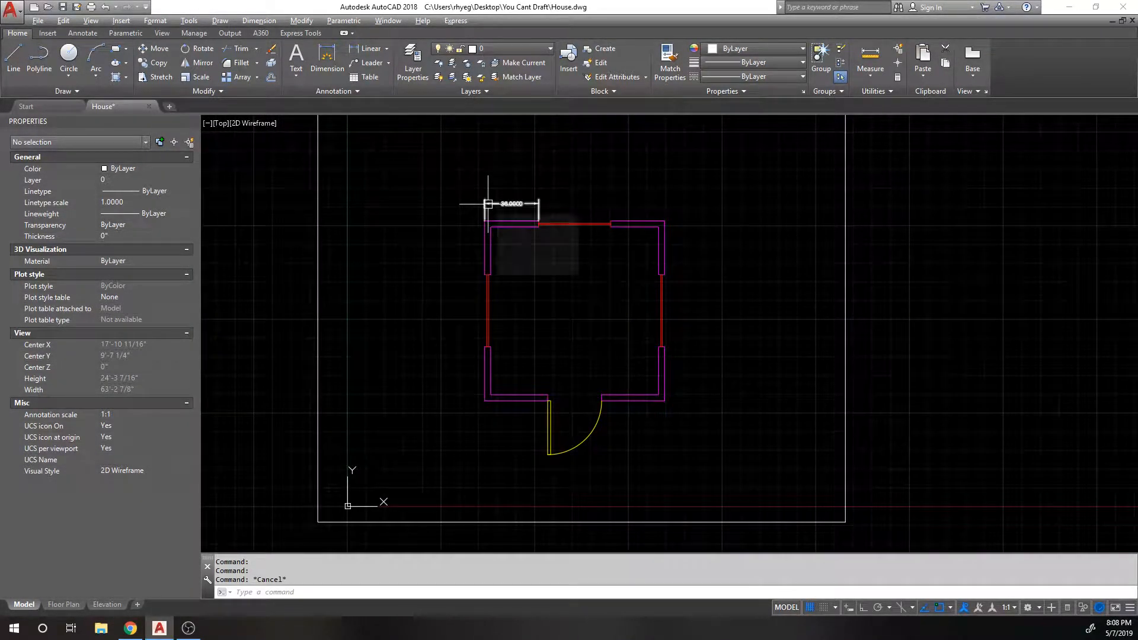
pyautogui.scroll(1, 482, 216)
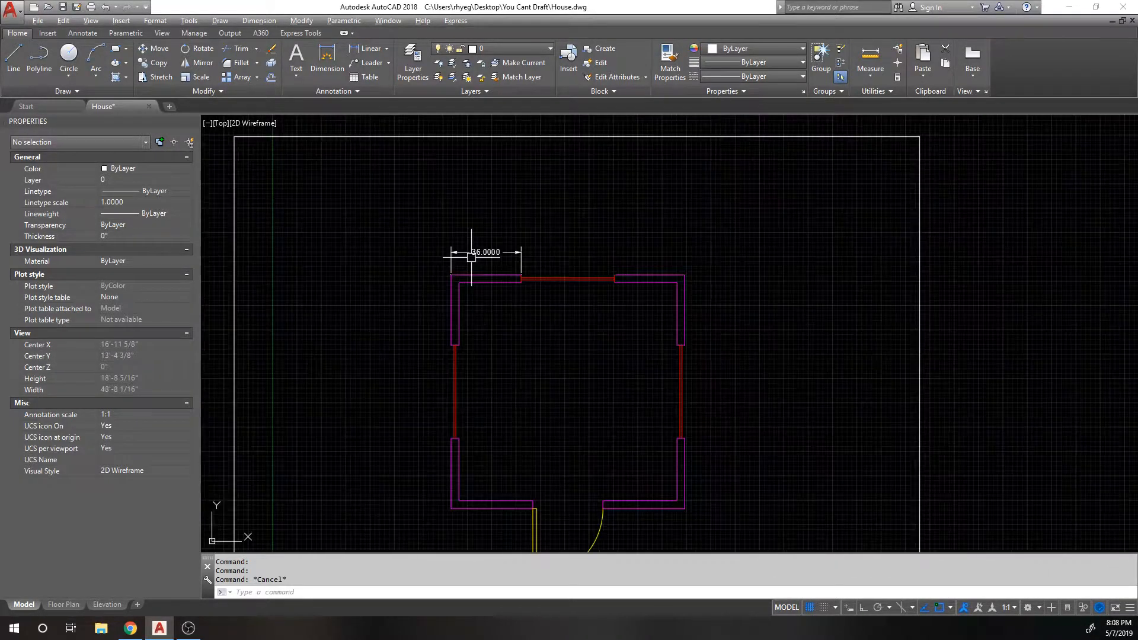
pyautogui.scroll(1, 472, 256)
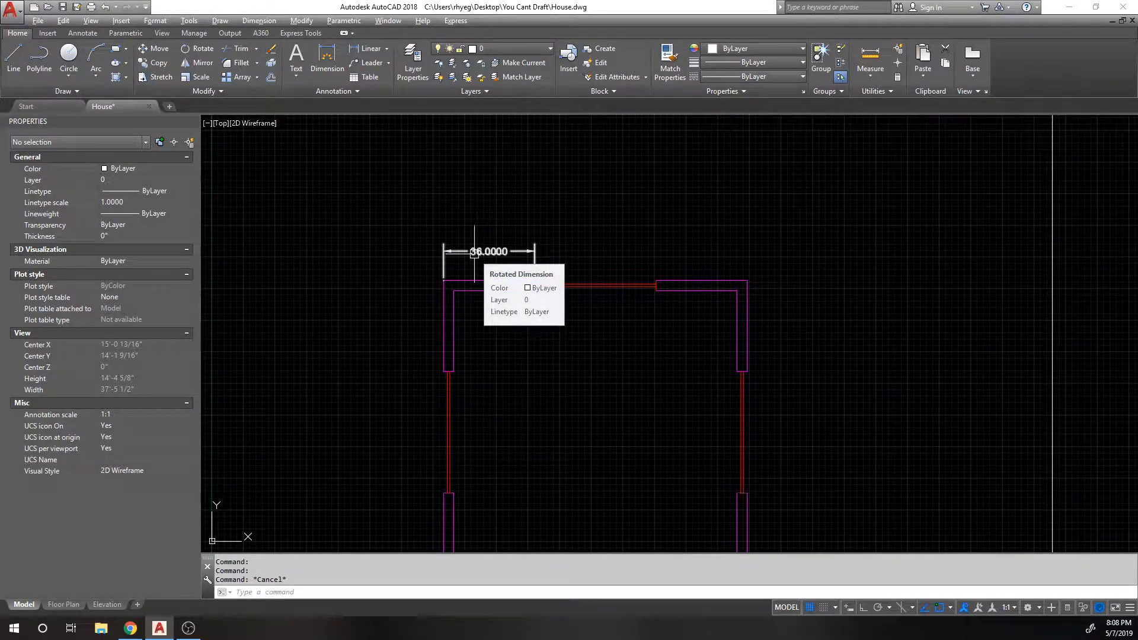
pyautogui.scroll(-1, 472, 247)
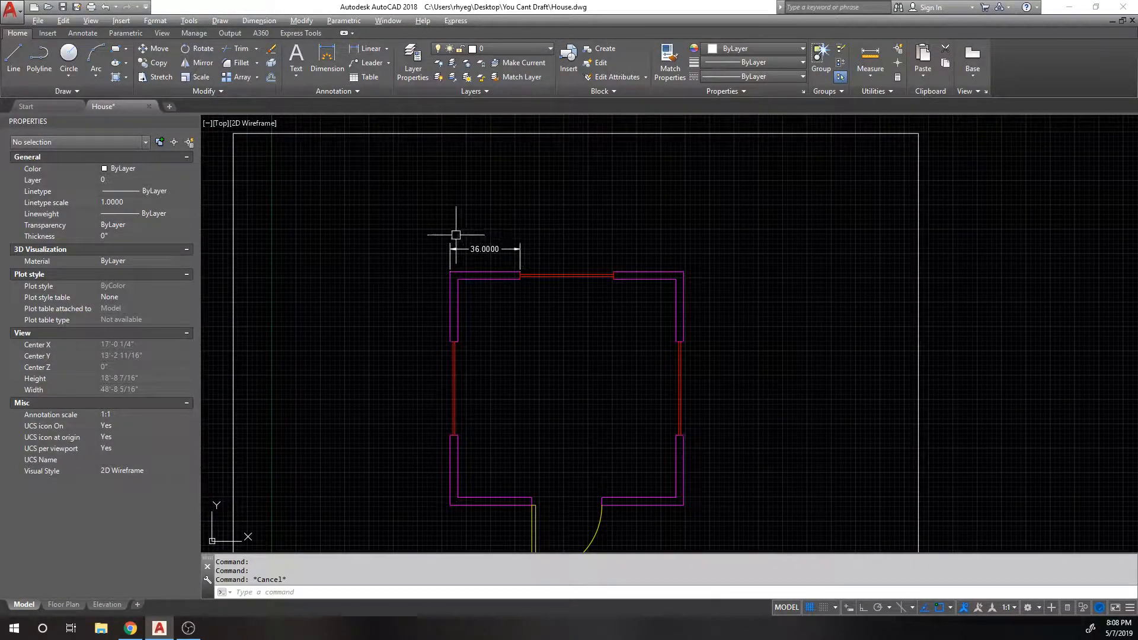
pyautogui.moveTo(550, 214); pyautogui.dragTo(465, 181, button='middle')
# Step: Close the Properties palette and draw a 4-inch-high text box above the room
pyautogui.click(192, 121)
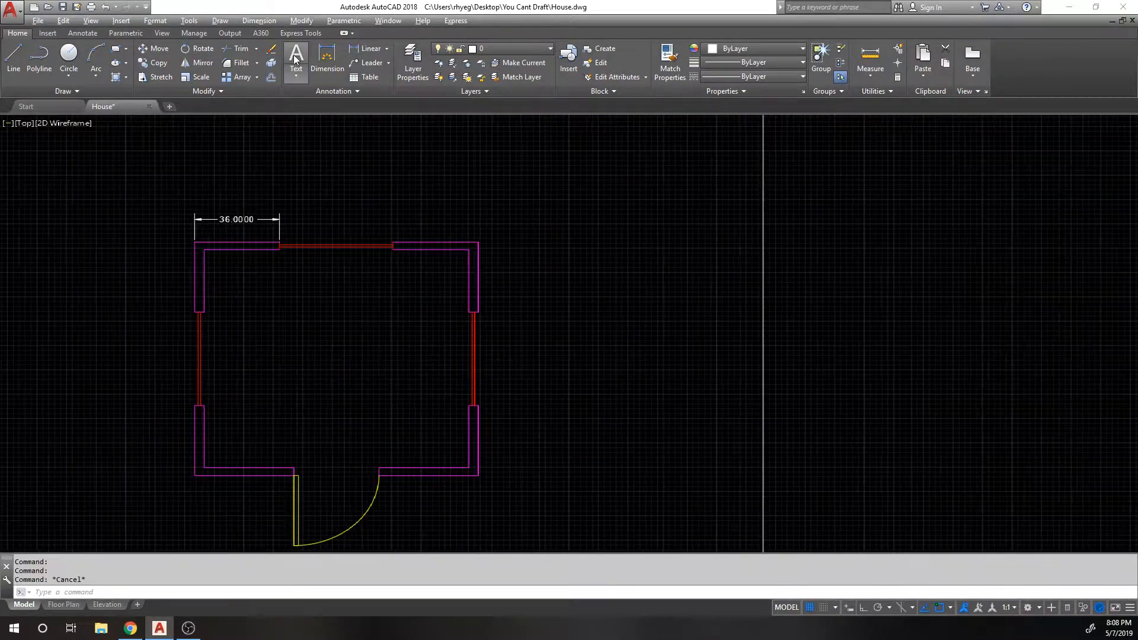
pyautogui.click(297, 55)
pyautogui.scroll(2, 364, 203)
pyautogui.click(352, 200)
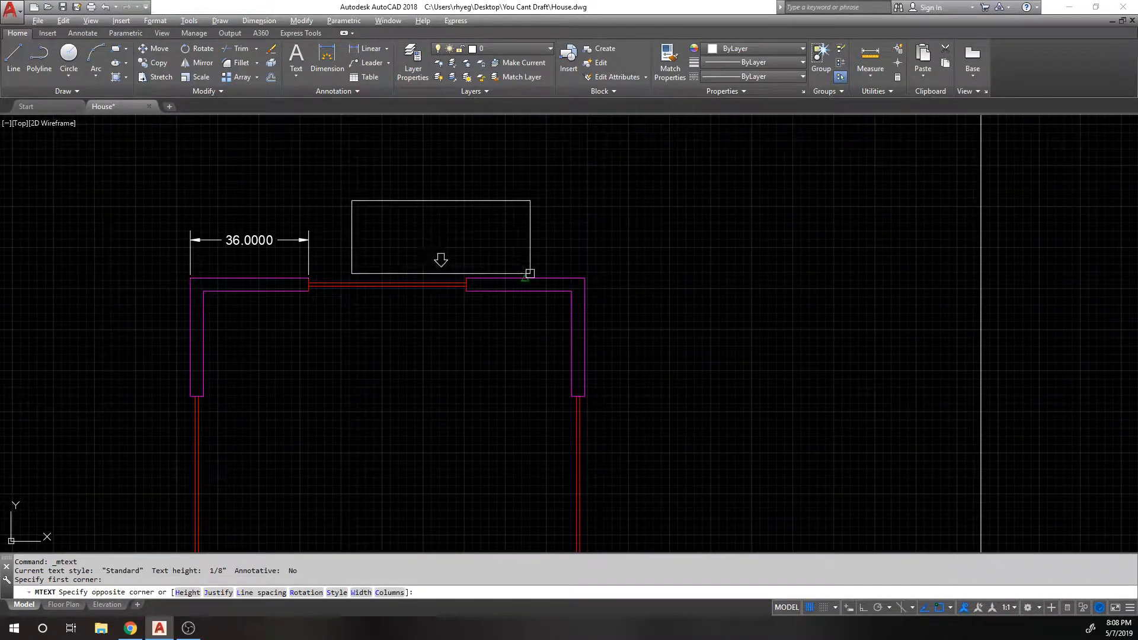
pyautogui.click(544, 252)
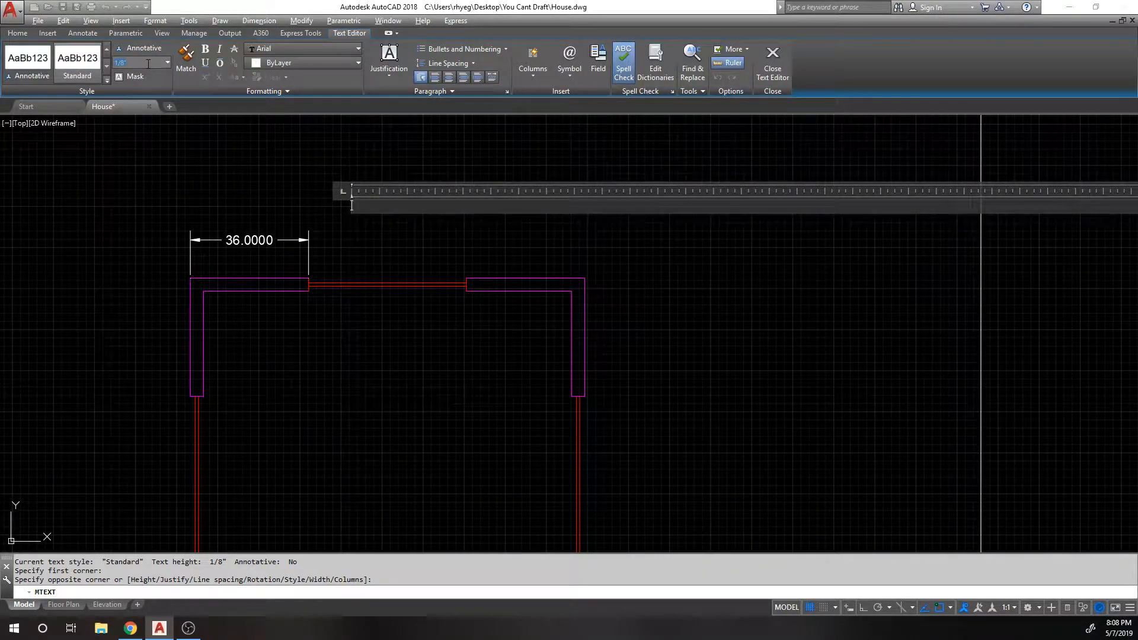
pyautogui.write('4')
pyautogui.press('Return')
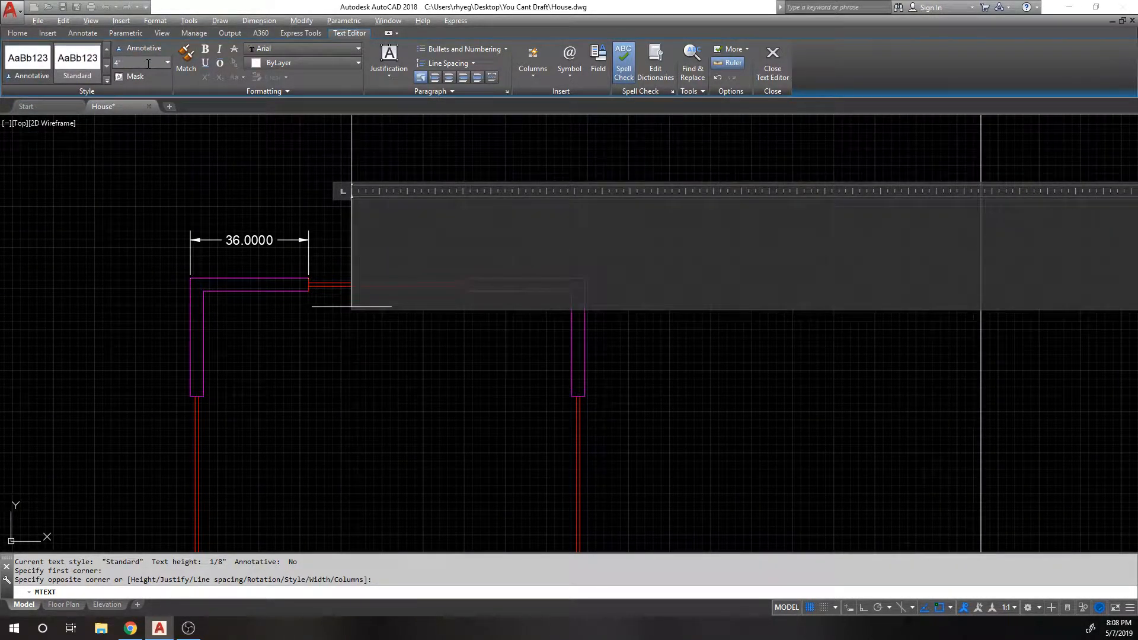
# Step: Enter TEST as the label text and place it above the top wall
pyautogui.scroll(-3, 208, 460)
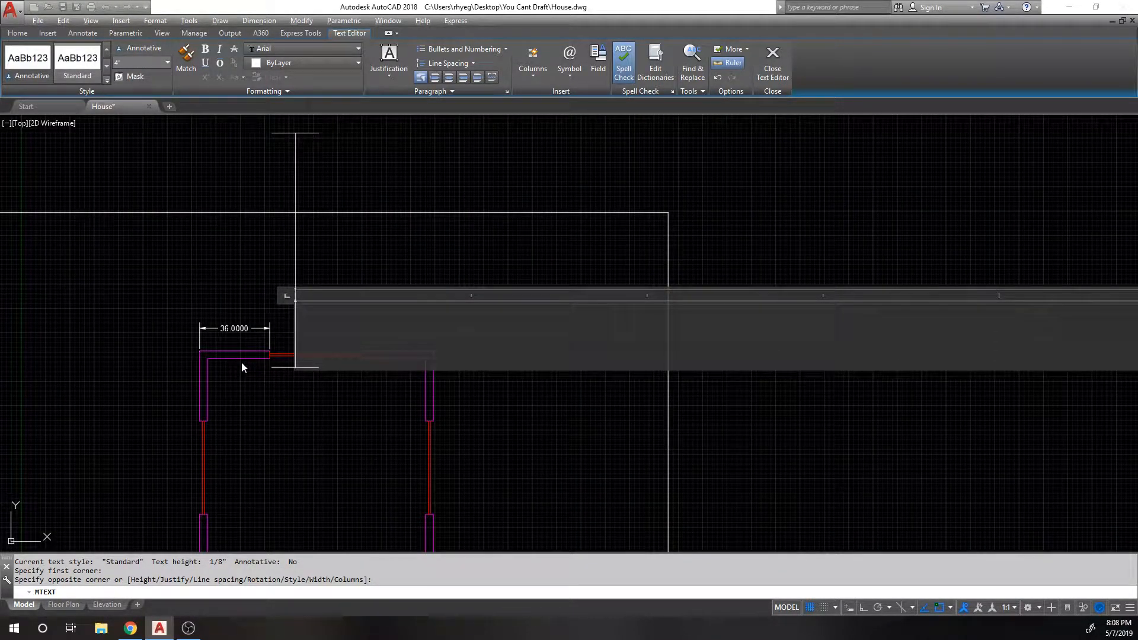
pyautogui.write('TEST')
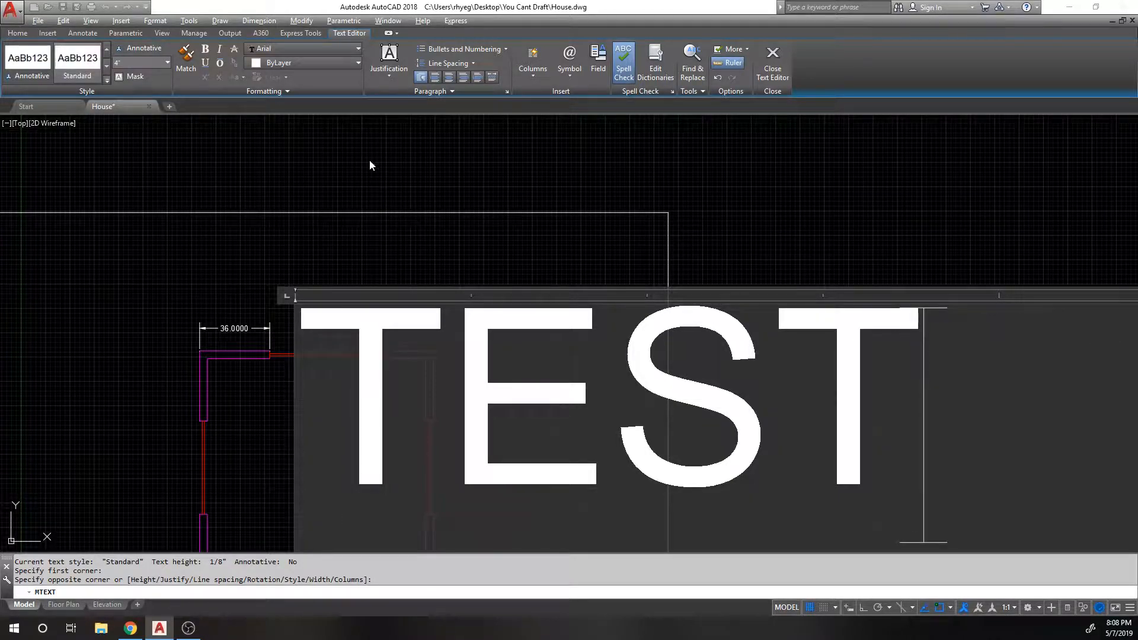
pyautogui.click(486, 214)
pyautogui.scroll(2, 331, 322)
pyautogui.click(341, 290)
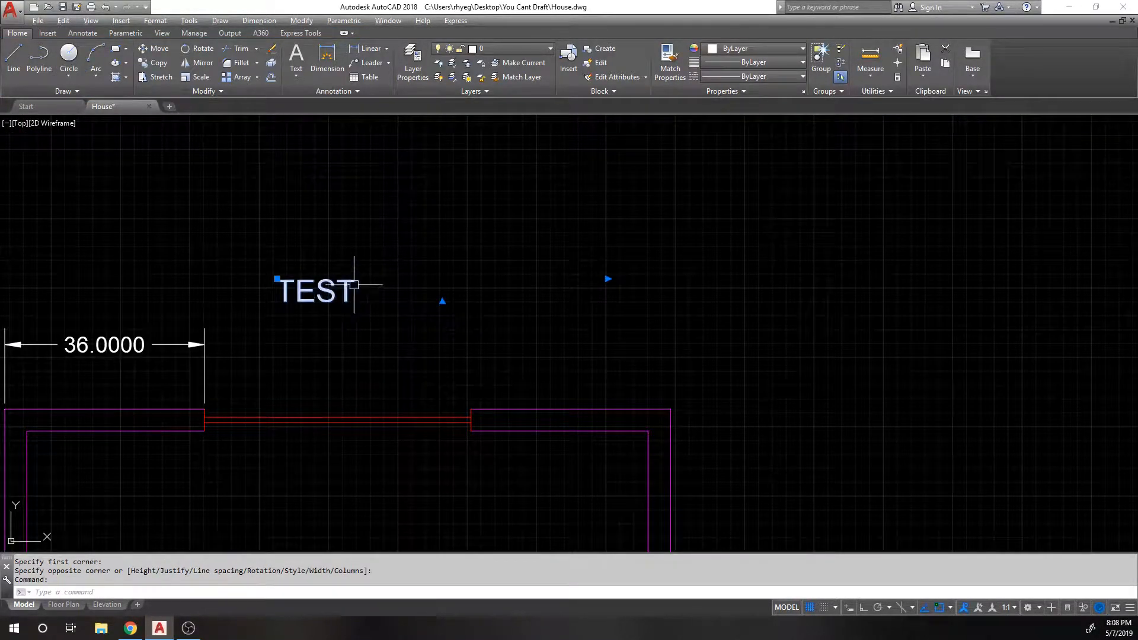
pyautogui.scroll(1, 361, 257)
pyautogui.scroll(-3, 347, 266)
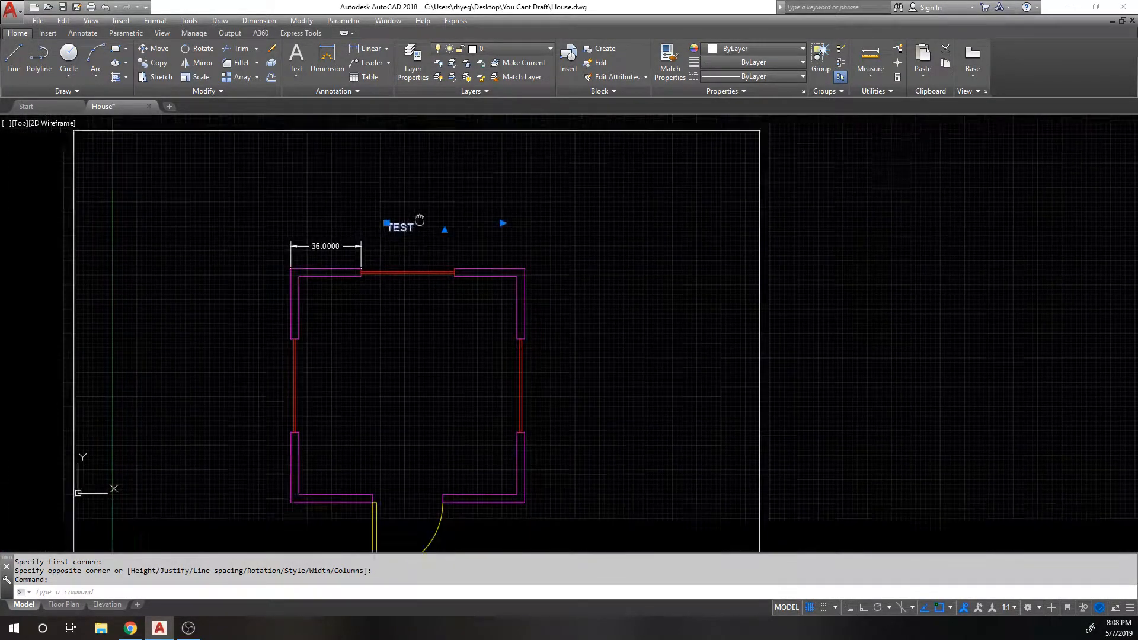
pyautogui.press('Escape')
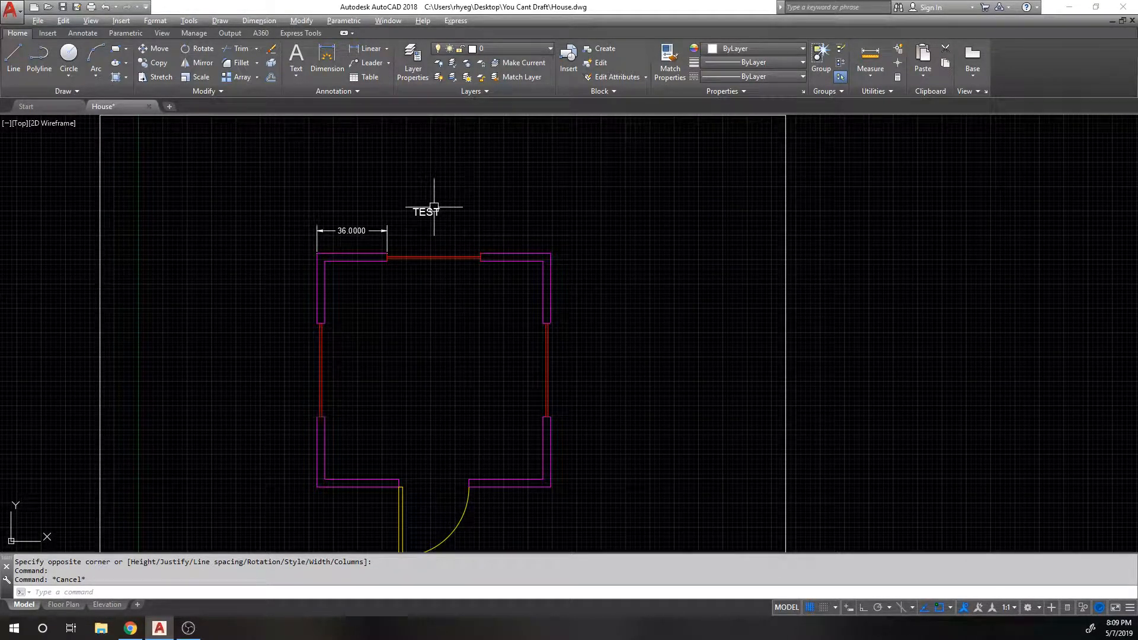
pyautogui.scroll(-1, 448, 200)
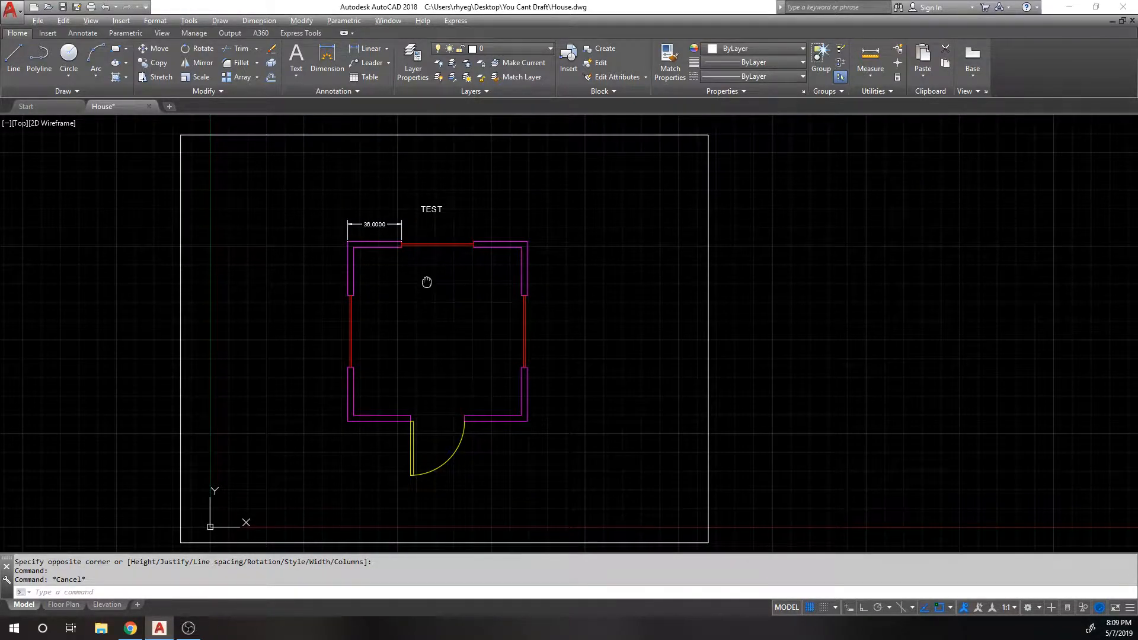
pyautogui.moveTo(428, 268); pyautogui.dragTo(423, 242, button='middle')
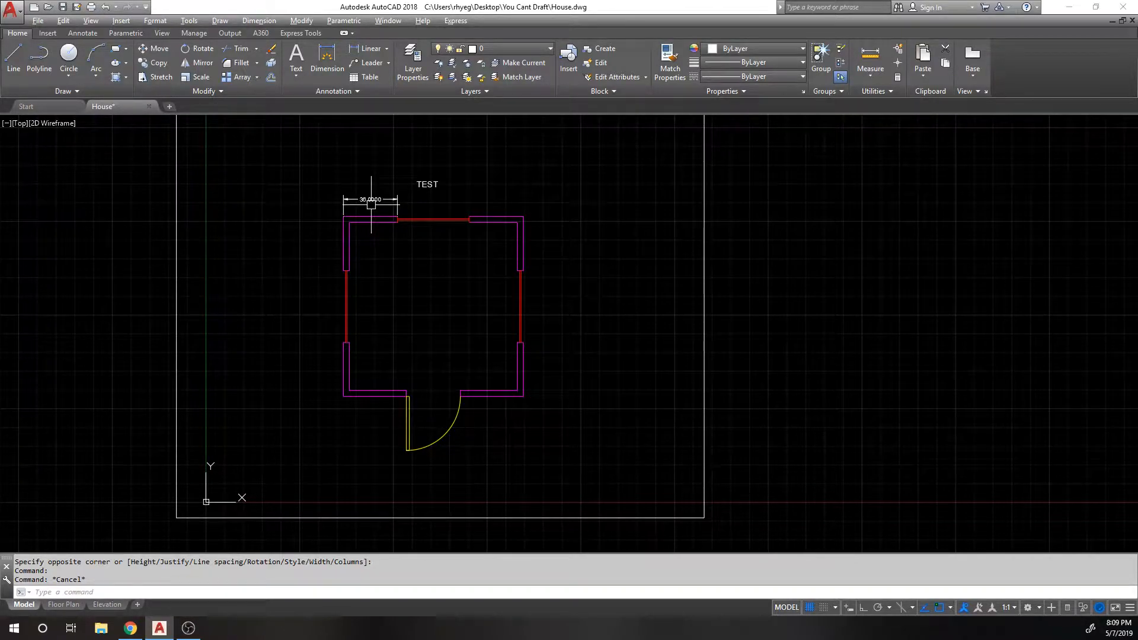
pyautogui.moveTo(444, 236); pyautogui.dragTo(431, 212, button='middle')
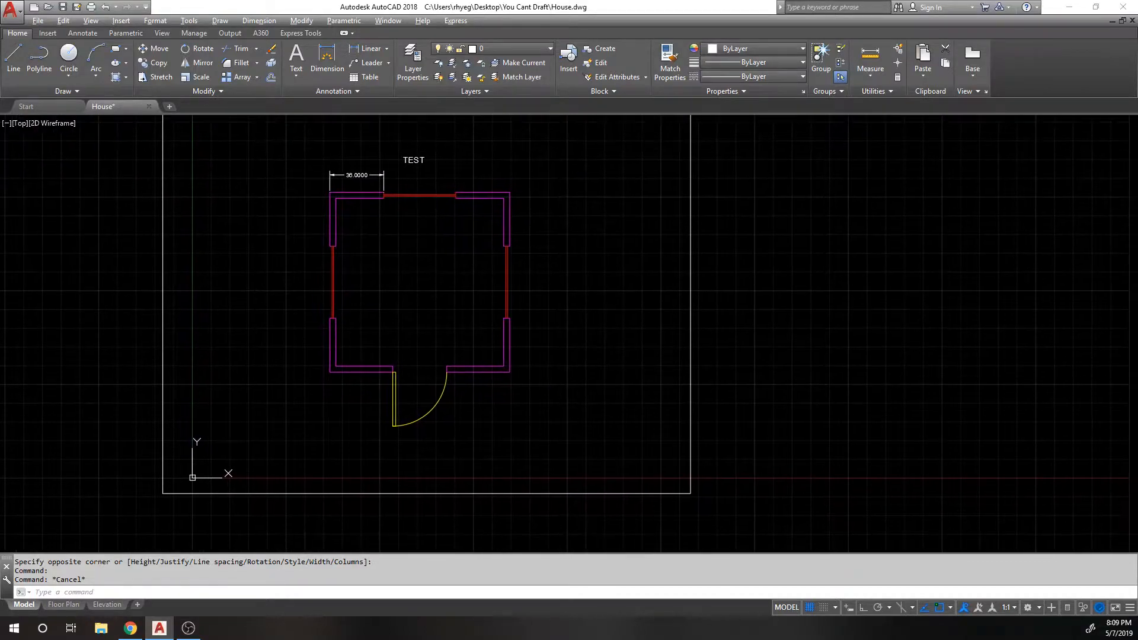
pyautogui.click(370, 66)
pyautogui.moveTo(498, 394); pyautogui.dragTo(431, 335, button='middle')
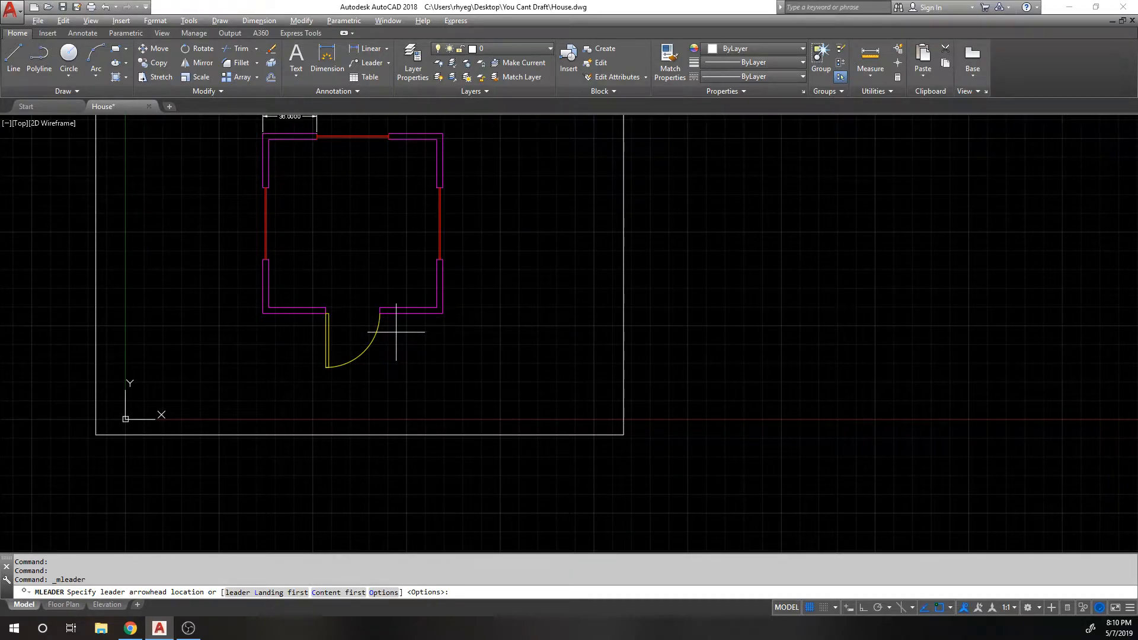
pyautogui.click(389, 63)
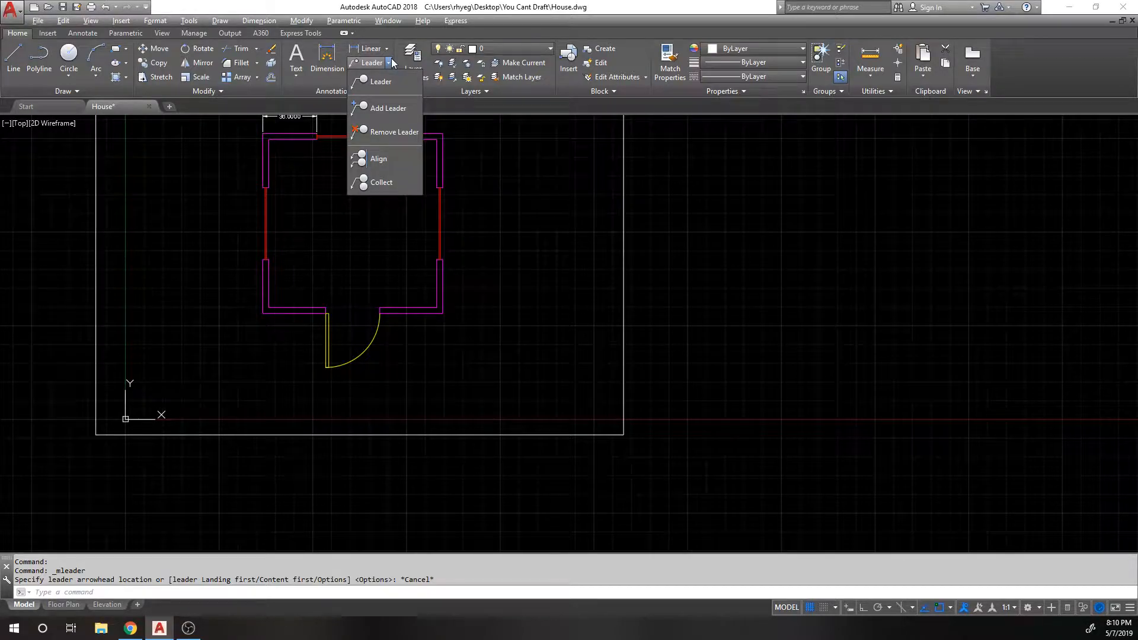
pyautogui.click(390, 63)
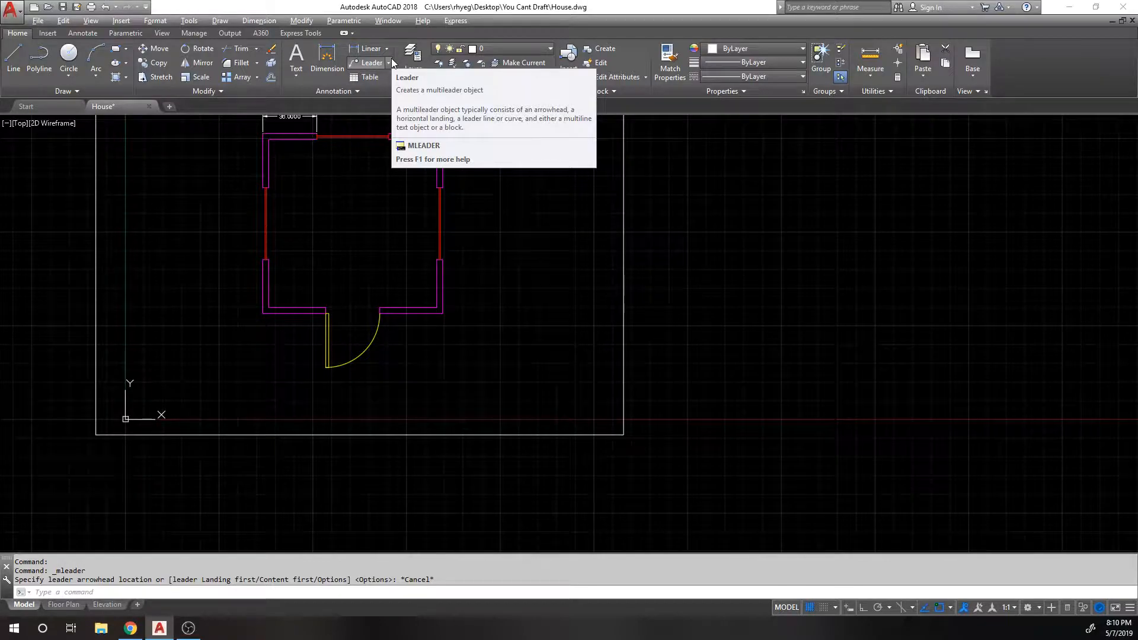
pyautogui.write('leader')
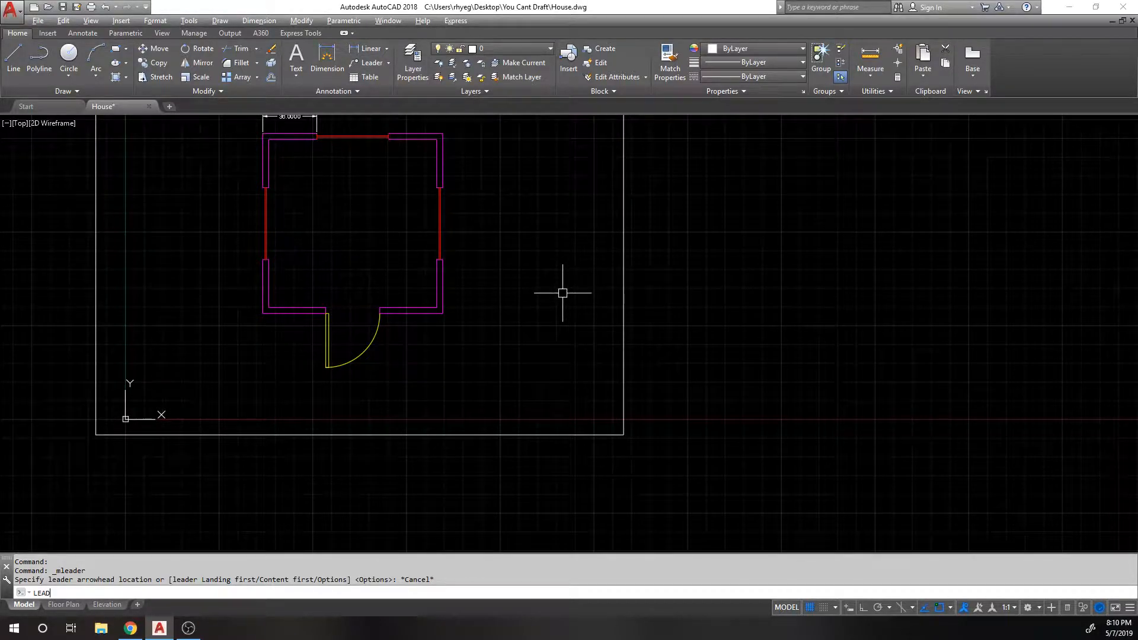
pyautogui.press('Return')
pyautogui.scroll(2, 405, 331)
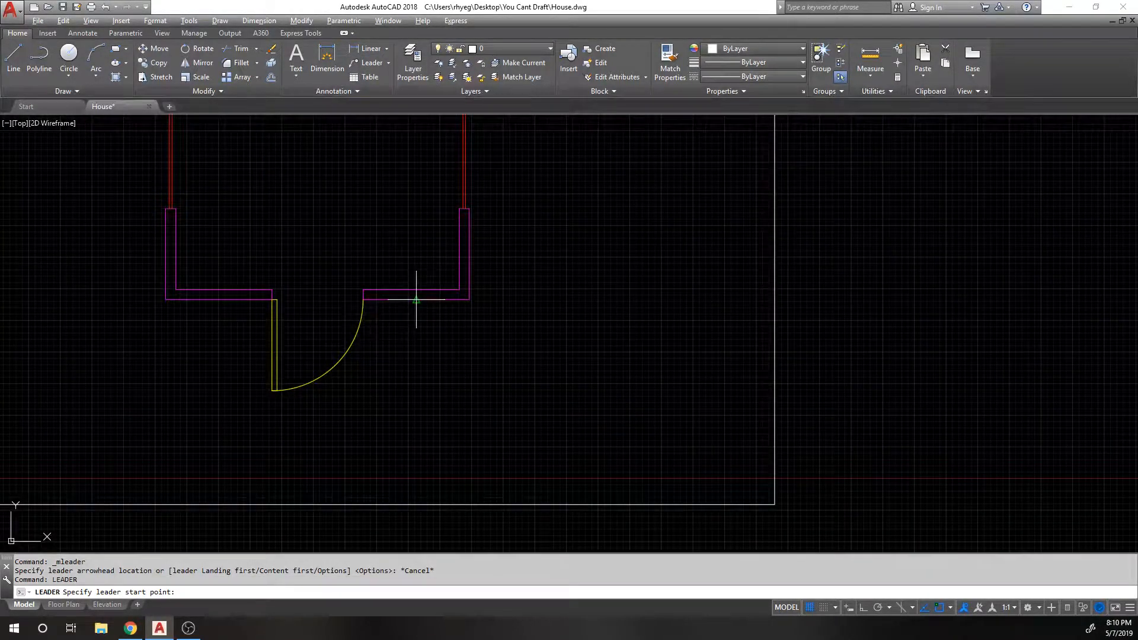
pyautogui.click(416, 300)
# Step: Cancel the unfinished leader and frame the door in the Floor Plan layout
pyautogui.press('Escape')
pyautogui.scroll(-4, 326, 393)
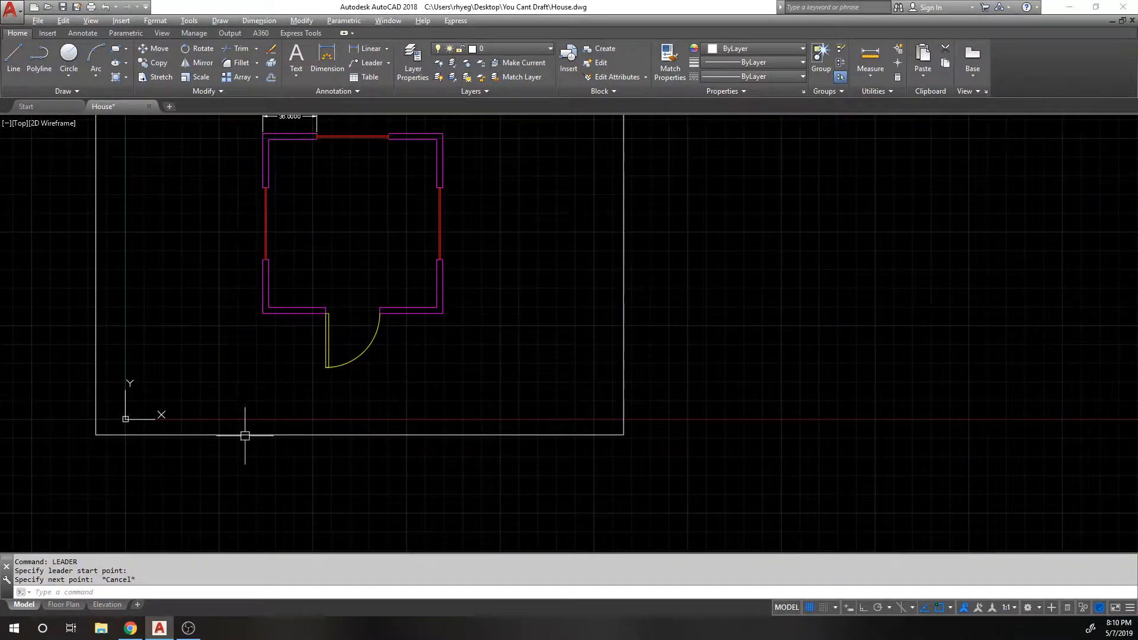
pyautogui.click(63, 604)
pyautogui.scroll(-1, 386, 287)
pyautogui.moveTo(465, 462); pyautogui.dragTo(402, 107, button='middle')
pyautogui.scroll(-2, 408, 216)
pyautogui.moveTo(443, 291); pyautogui.dragTo(422, 304, button='middle')
# Step: Draw a LEADER from the bottom wall beside the door, with an orthogonal landing, labelled TEST
pyautogui.write('LEADER')
pyautogui.press('Return')
pyautogui.click(392, 302)
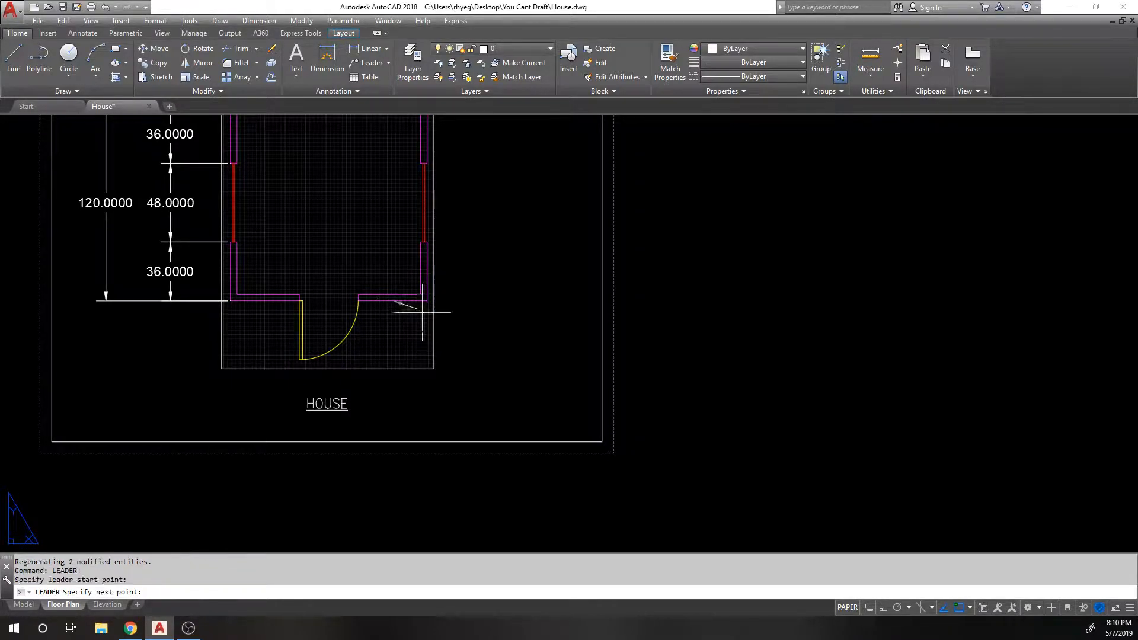
pyautogui.scroll(2, 453, 342)
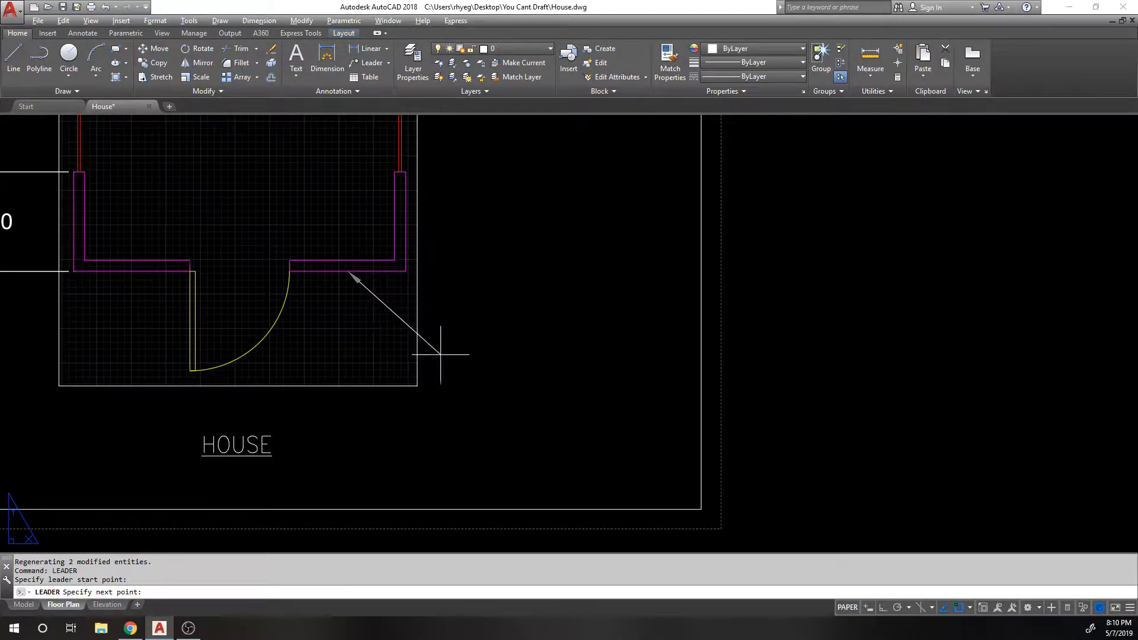
pyautogui.click(447, 352)
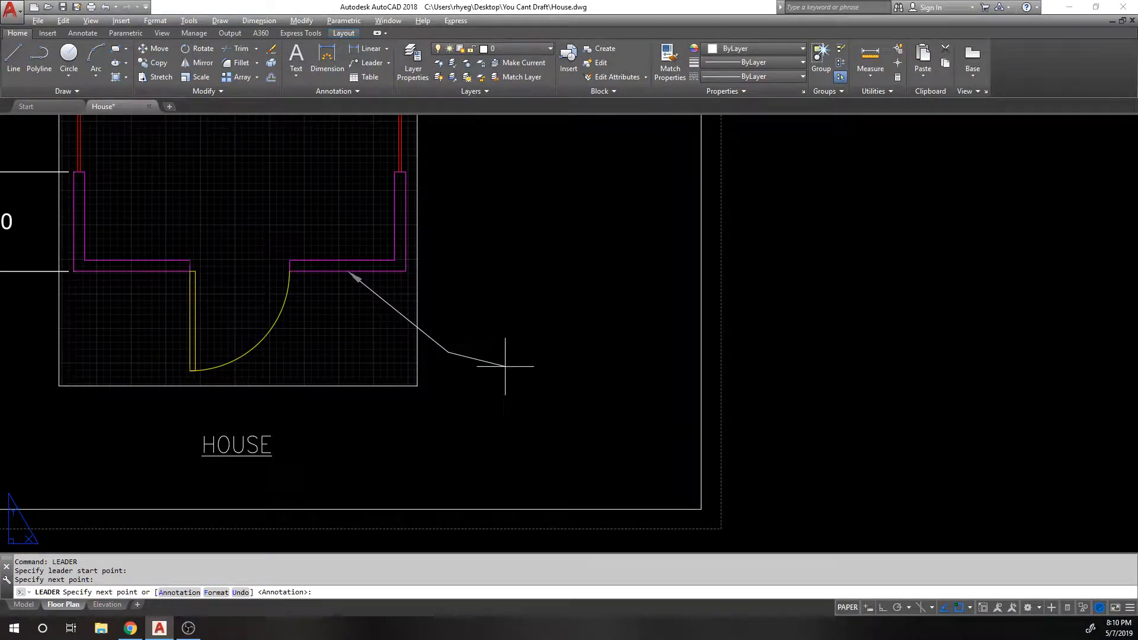
pyautogui.press('F8')
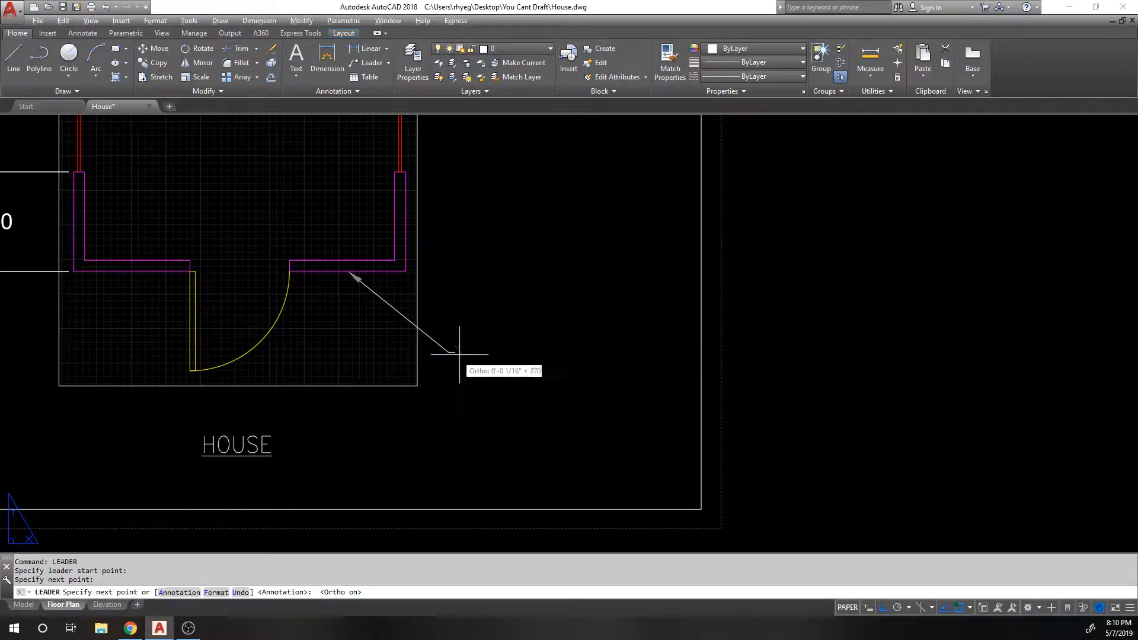
pyautogui.click(476, 358)
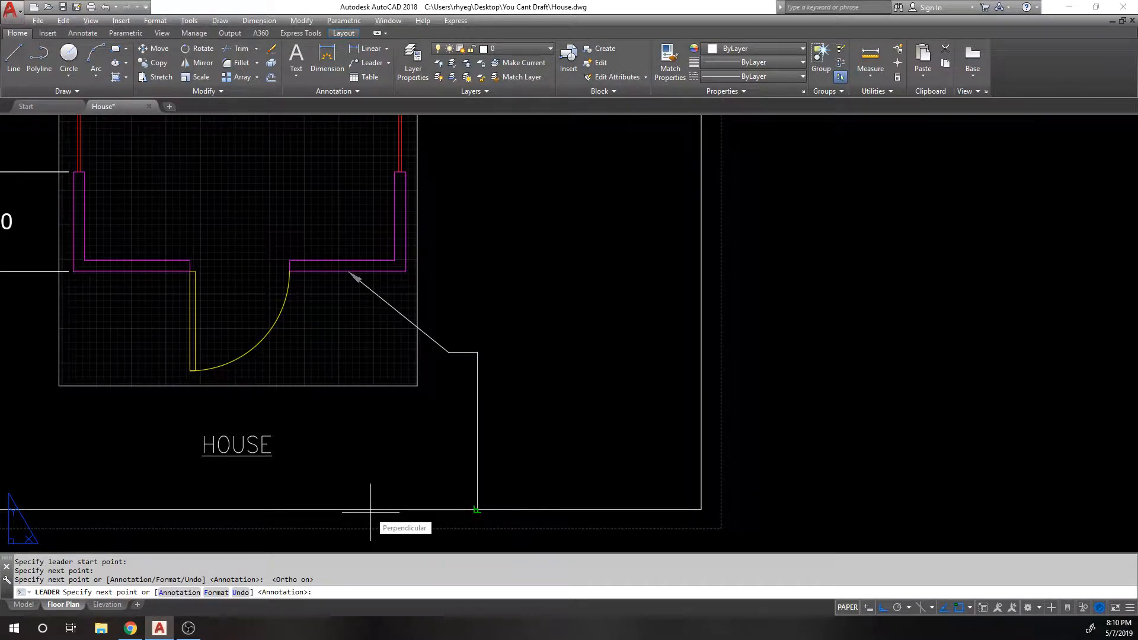
pyautogui.press('Return')
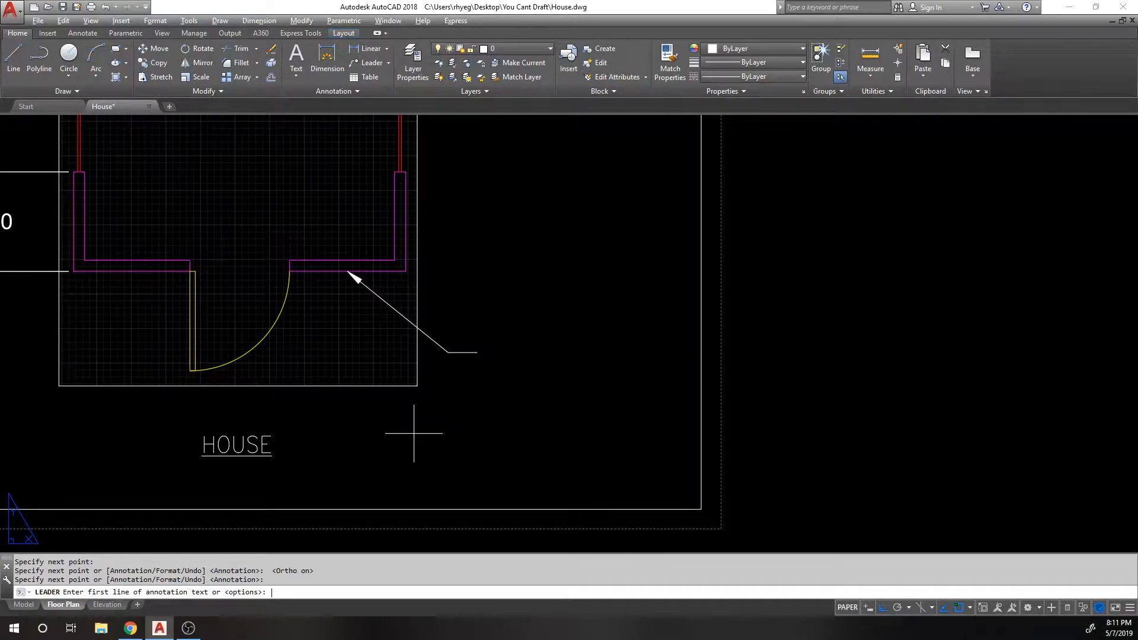
pyautogui.press('Return')
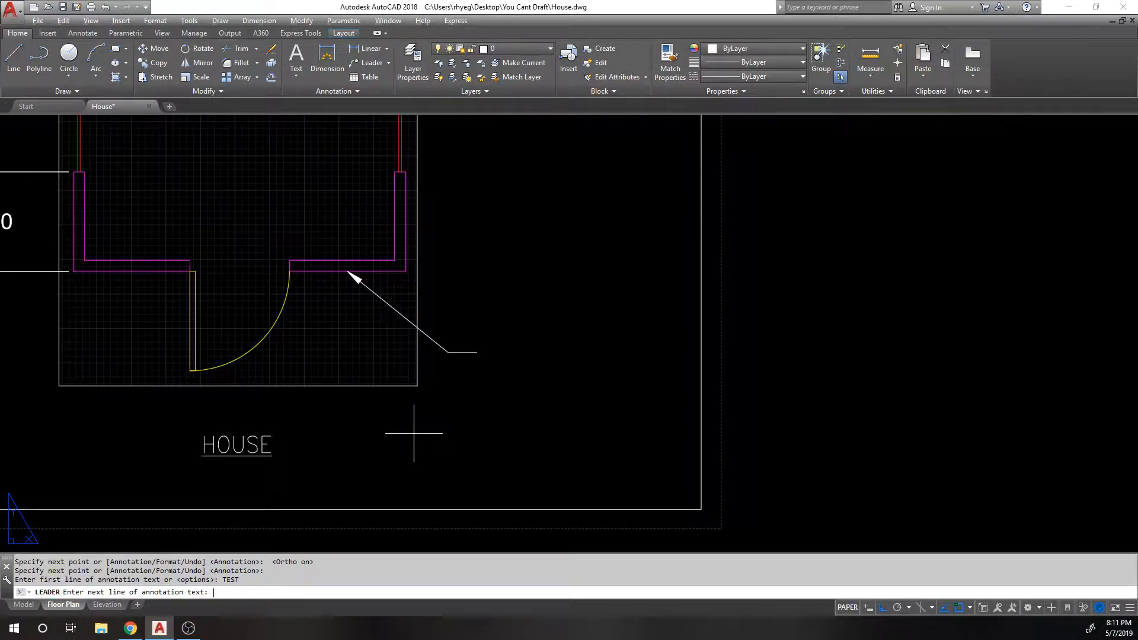
pyautogui.press('Return')
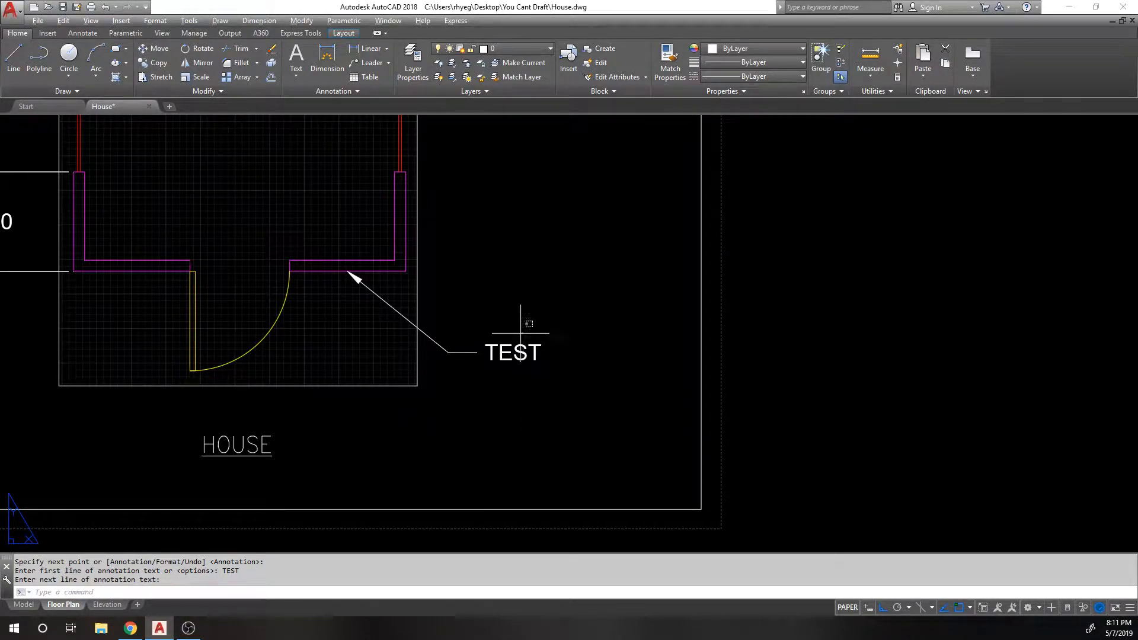
pyautogui.click(521, 331)
pyautogui.click(485, 355)
# Step: Try moving the TEST text lower, then higher beside the leader
pyautogui.write('m')
pyautogui.press('Return')
pyautogui.click(600, 333)
pyautogui.click(593, 361)
pyautogui.press('Return')
pyautogui.click(588, 408)
pyautogui.click(515, 352)
pyautogui.press('Return')
pyautogui.click(554, 355)
pyautogui.click(546, 276)
pyautogui.click(457, 321)
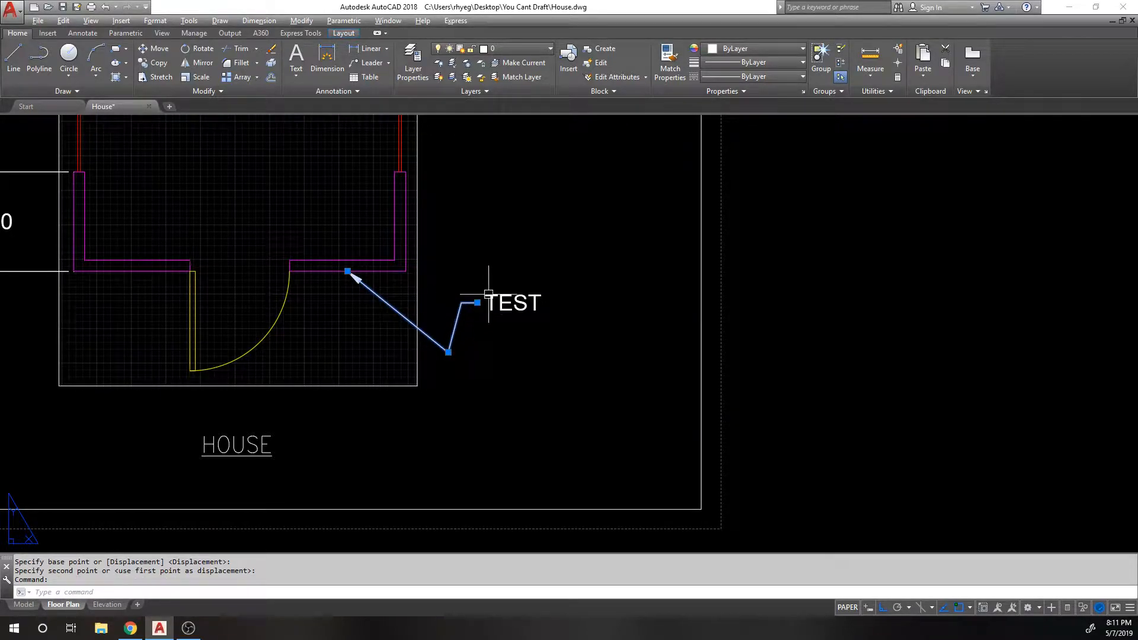
pyautogui.press('Escape')
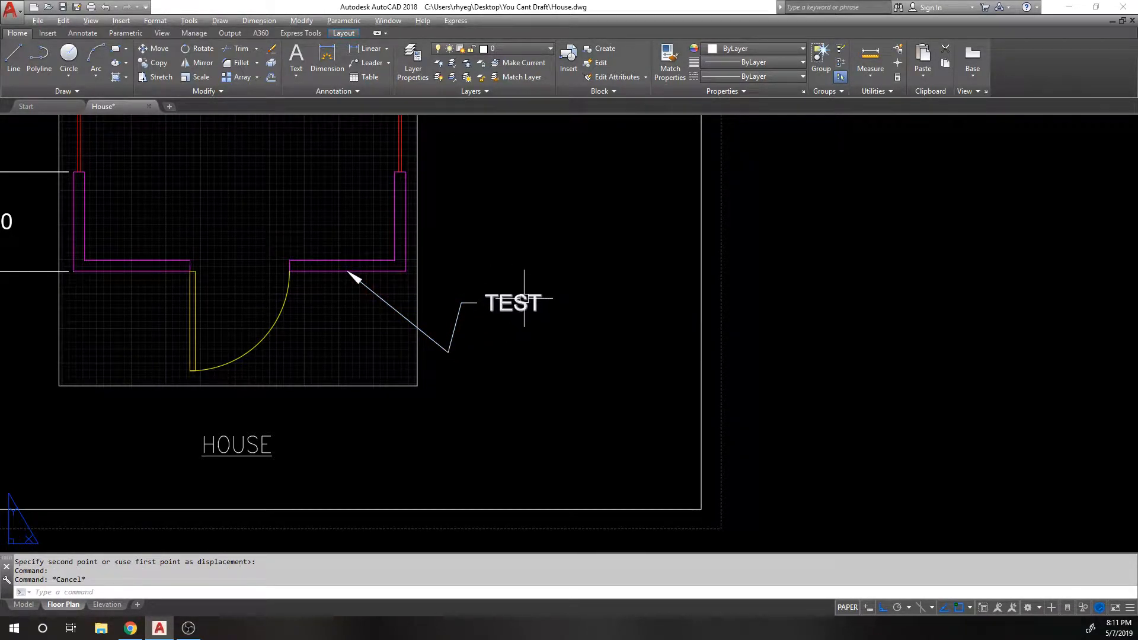
# Step: Undo both TEST moves, shift it upward once more, then undo that too
pyautogui.write('u')
pyautogui.press('Return')
pyautogui.write('u')
pyautogui.press('Return')
pyautogui.write('m')
pyautogui.press('Return')
pyautogui.click(511, 344)
pyautogui.press('Return')
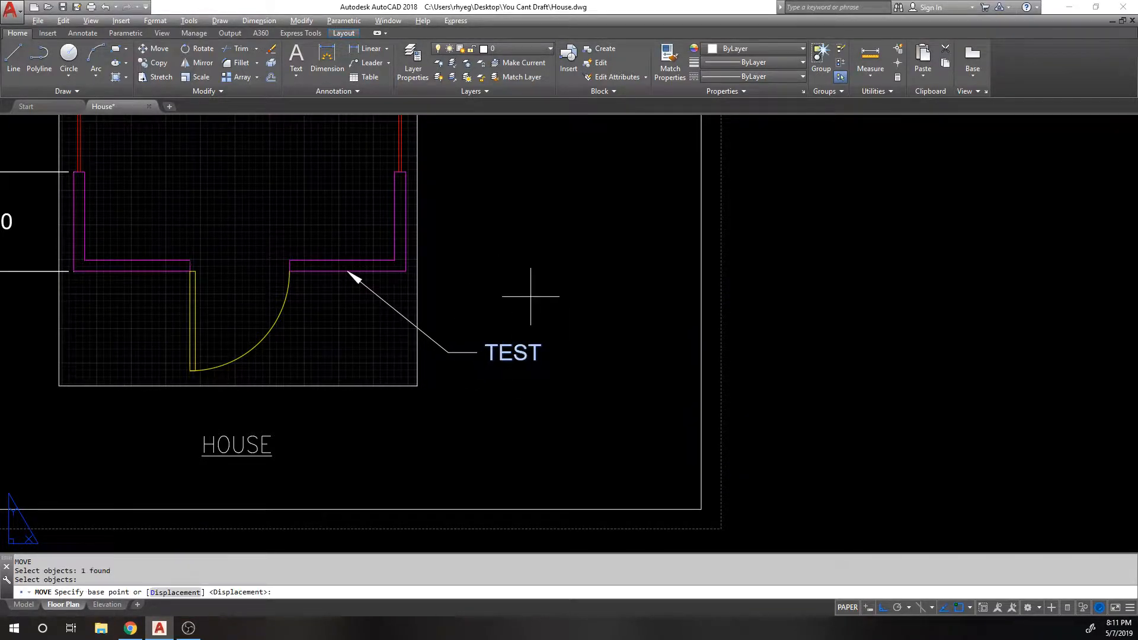
pyautogui.click(531, 297)
pyautogui.click(521, 243)
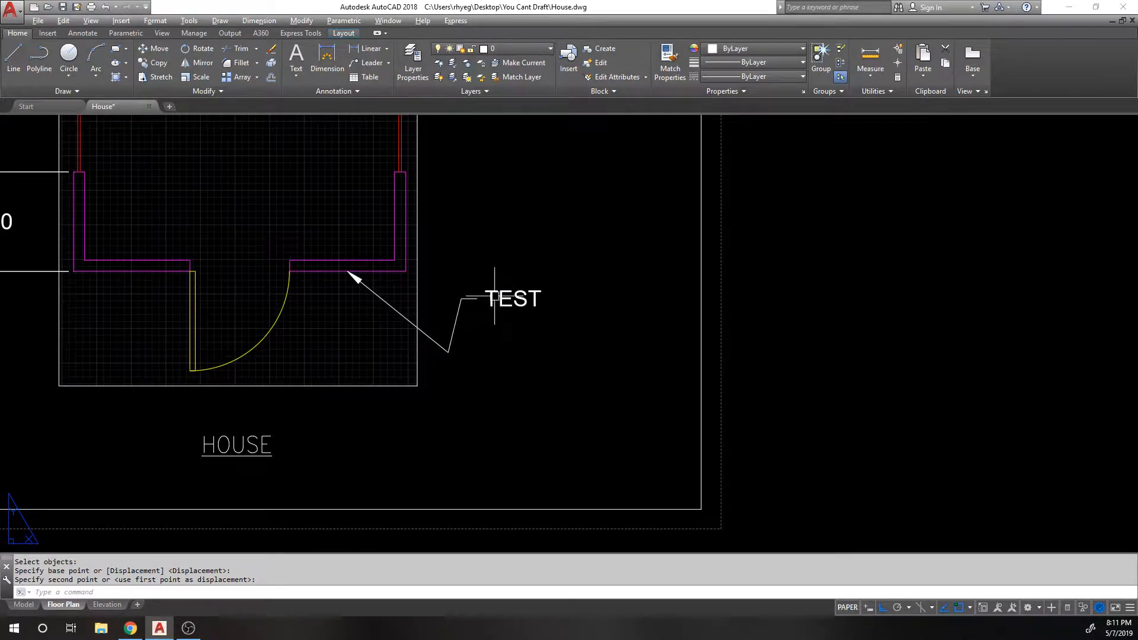
pyautogui.write('u')
pyautogui.press('Return')
# Step: Erase the TEST text and then its leader line
pyautogui.click(513, 351)
pyautogui.write('e')
pyautogui.press('Return')
pyautogui.write('s')
pyautogui.press('Return')
pyautogui.click(374, 289)
pyautogui.press('Escape')
pyautogui.click(375, 290)
pyautogui.write('e')
pyautogui.press('Return')
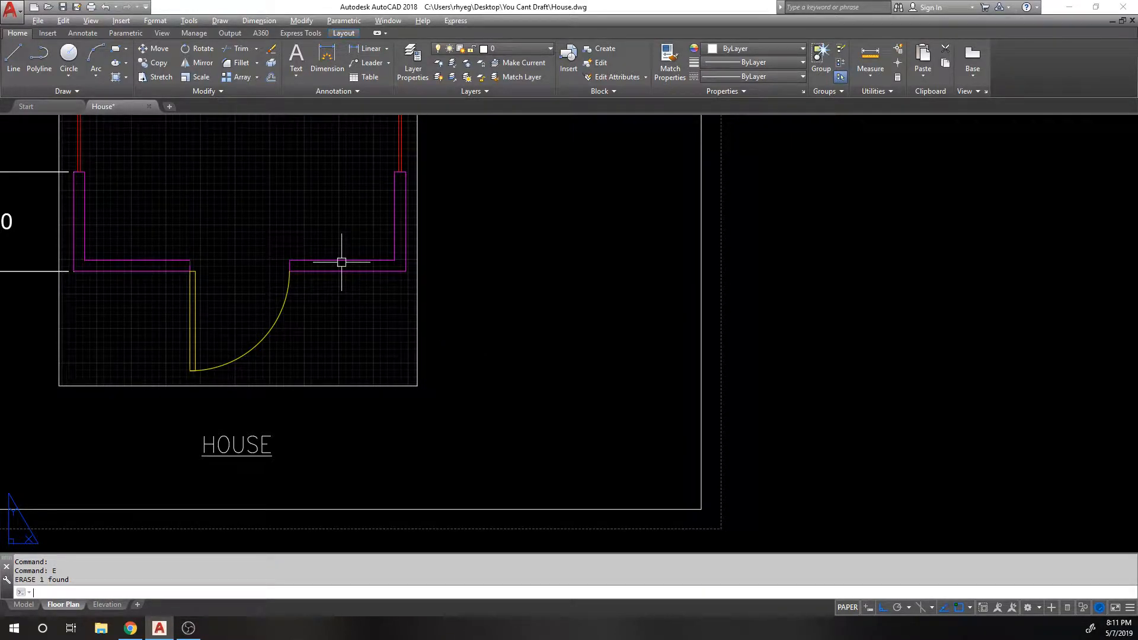
pyautogui.press('Return')
pyautogui.click(349, 271)
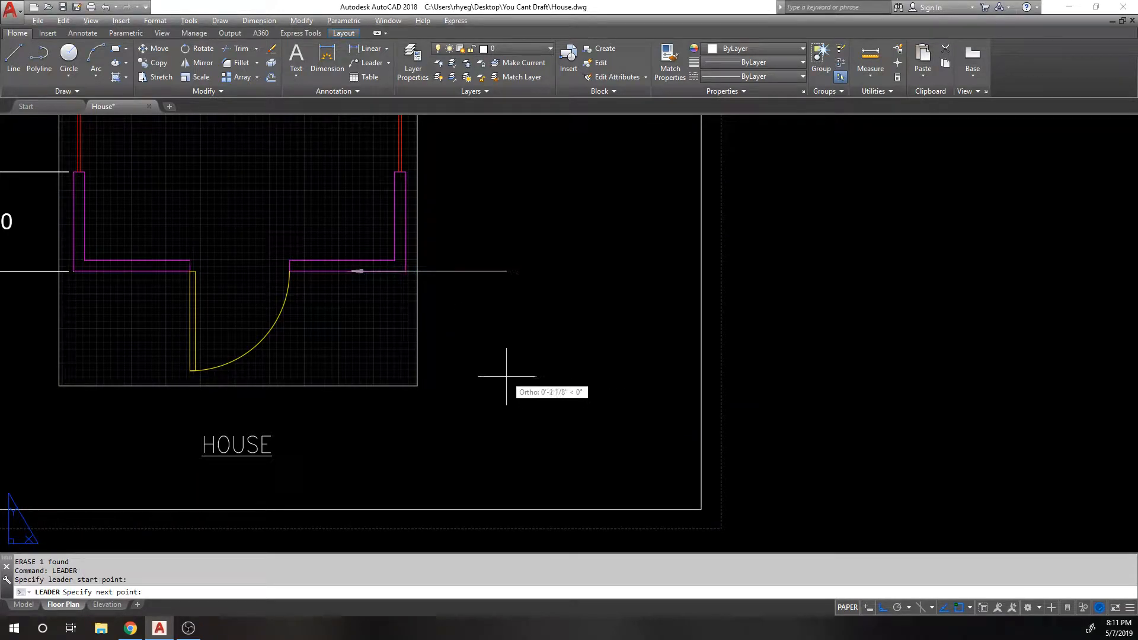
pyautogui.press('F8')
pyautogui.click(445, 344)
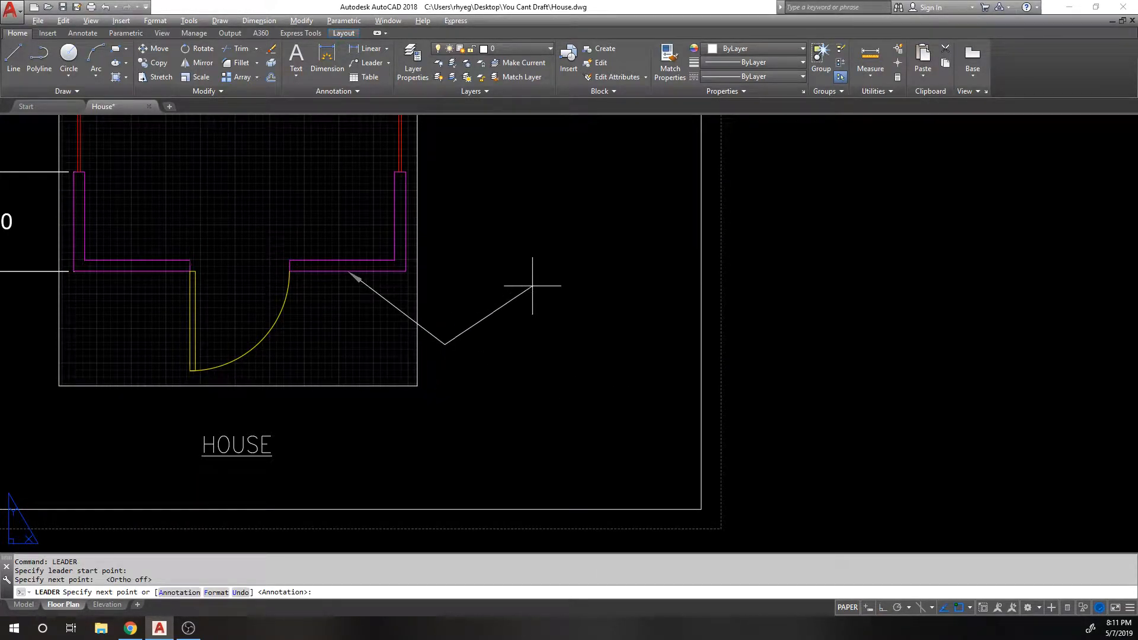
pyautogui.press('F8')
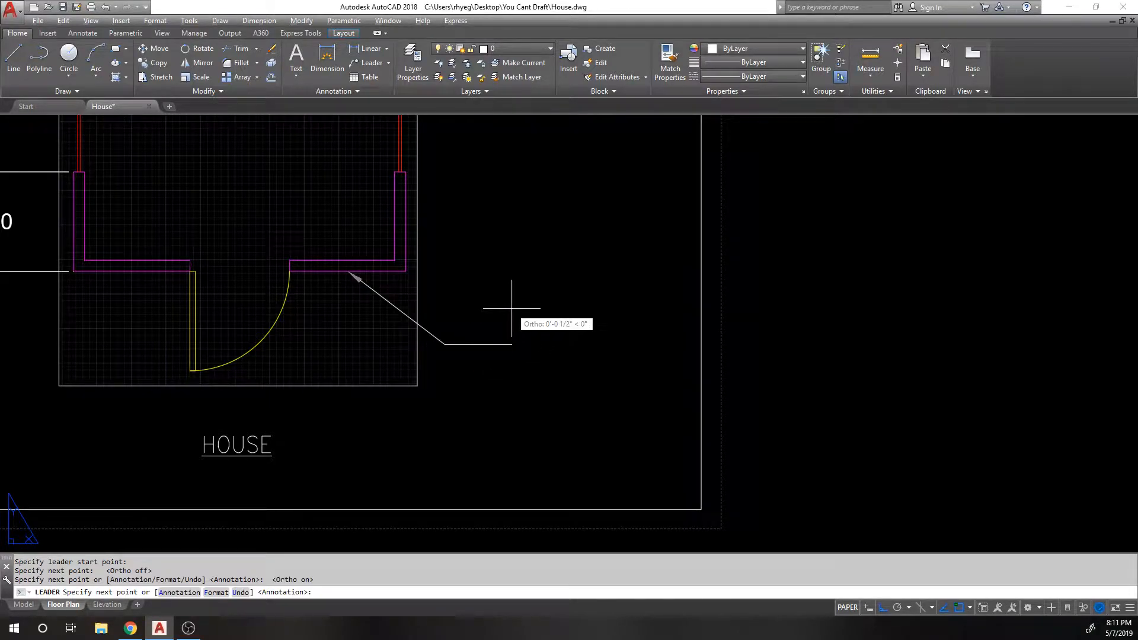
pyautogui.press('Return')
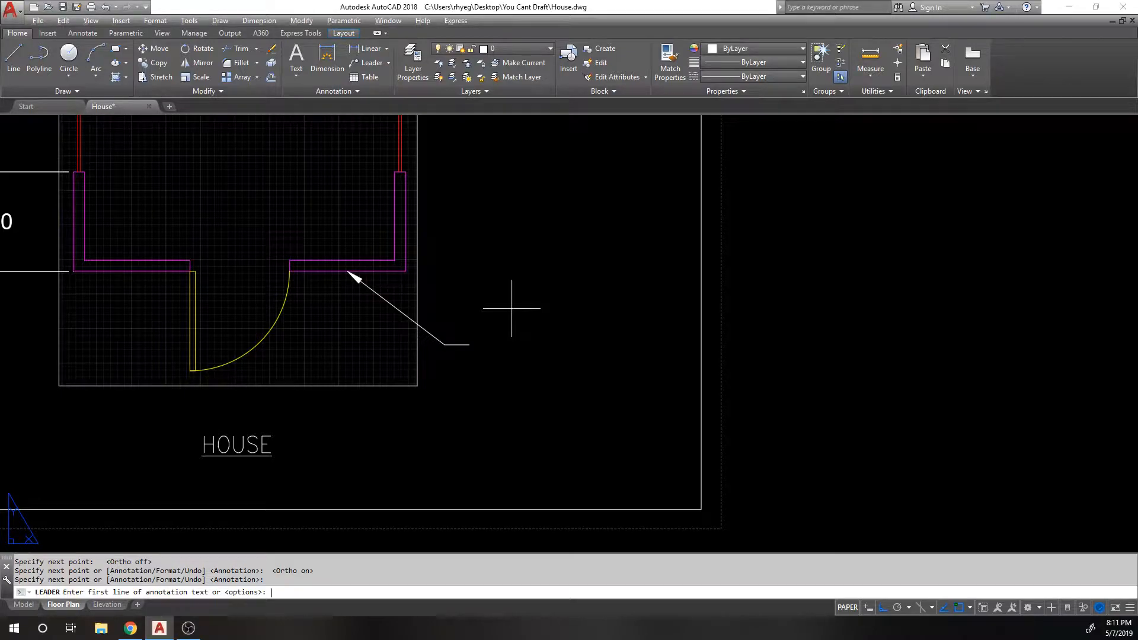
pyautogui.press('Return')
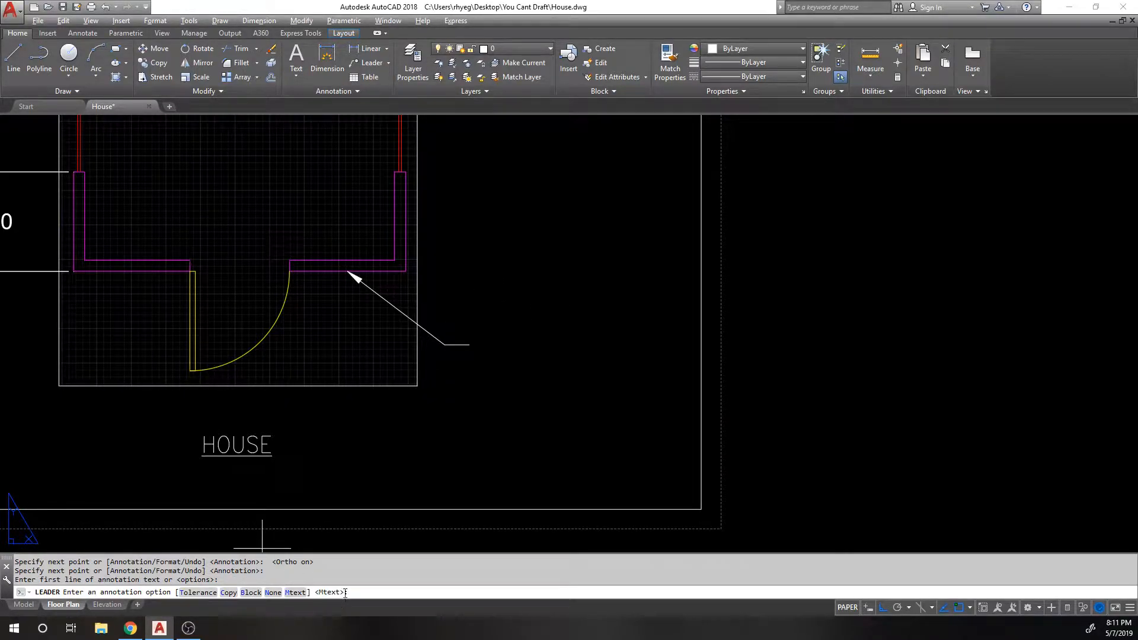
pyautogui.click(279, 592)
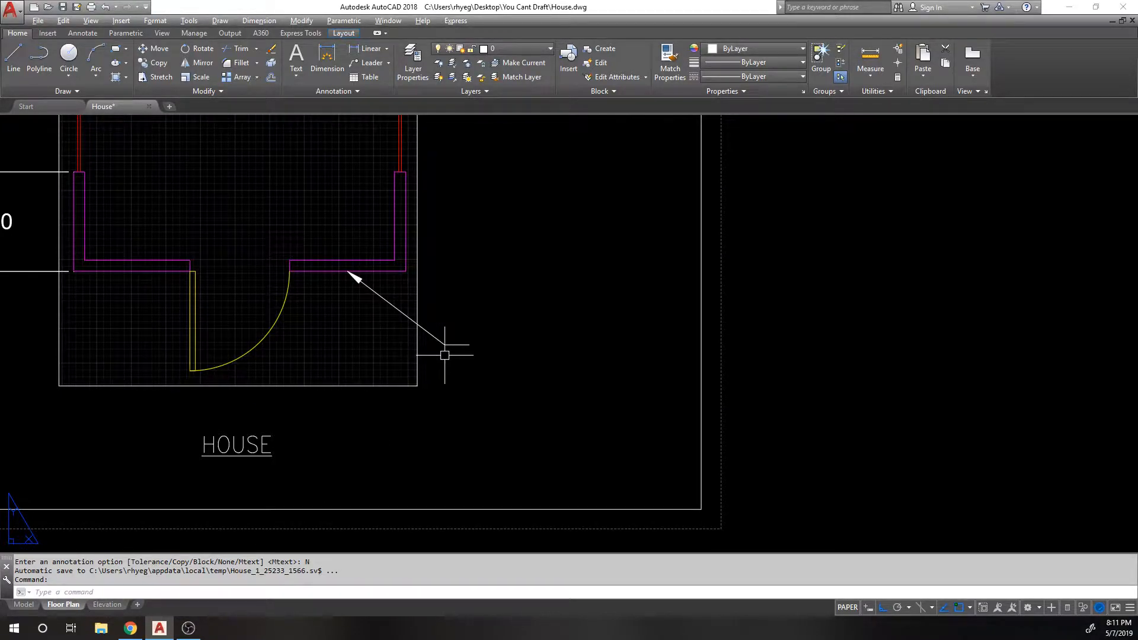
pyautogui.click(459, 316)
pyautogui.click(442, 327)
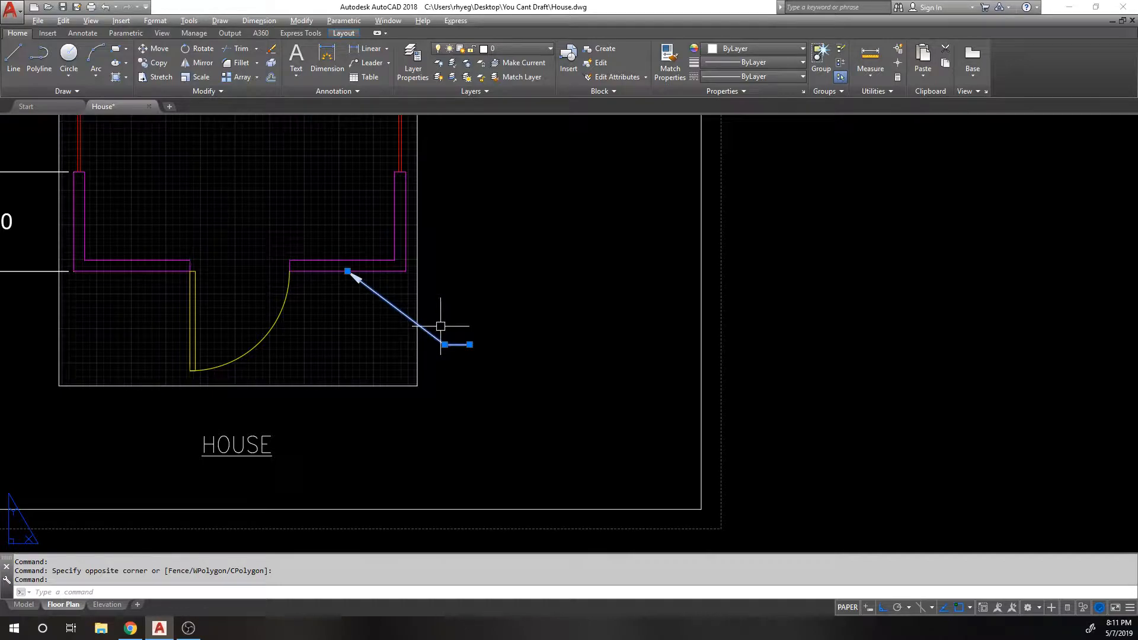
pyautogui.write('e')
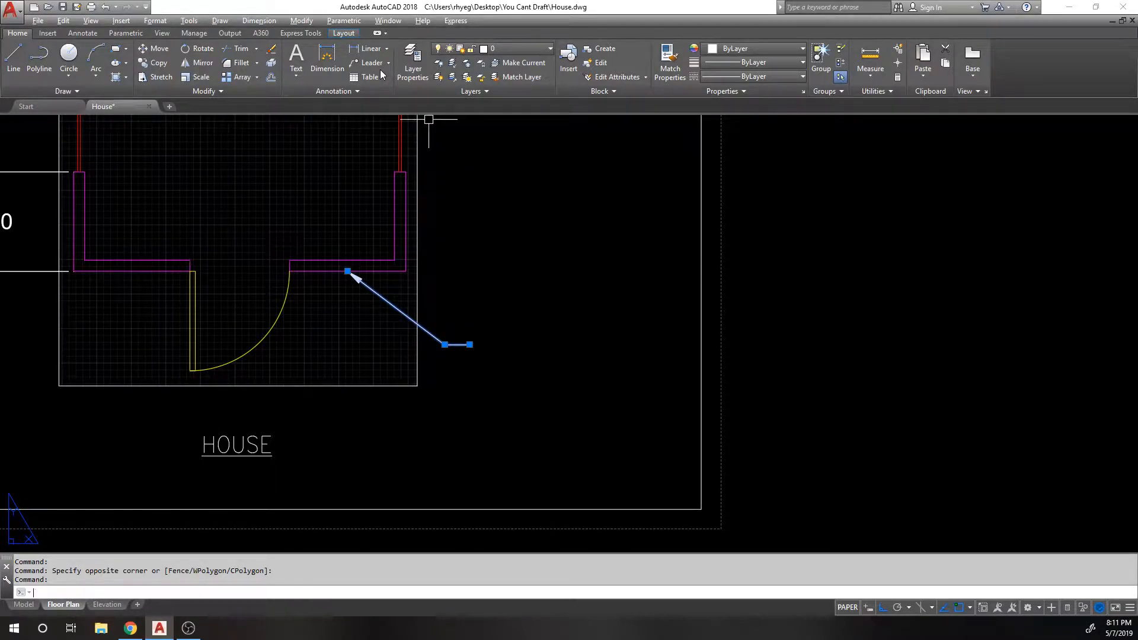
pyautogui.press('Return')
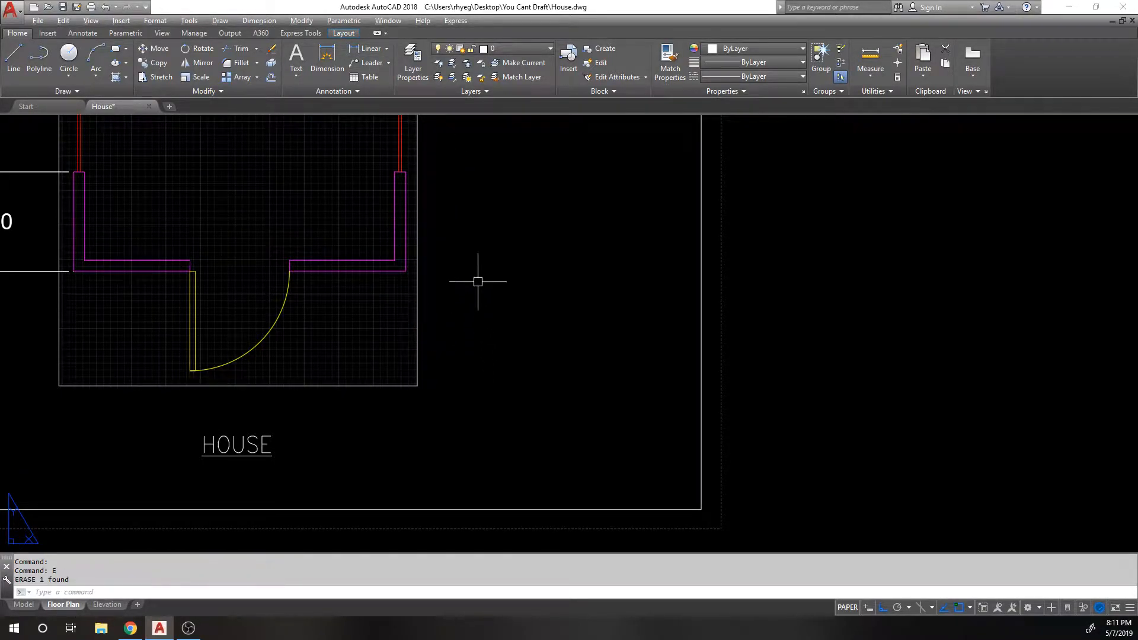
# Step: Draw a multileader from the wall midpoint to a landing right of the door, labelled TEST
pyautogui.click(390, 63)
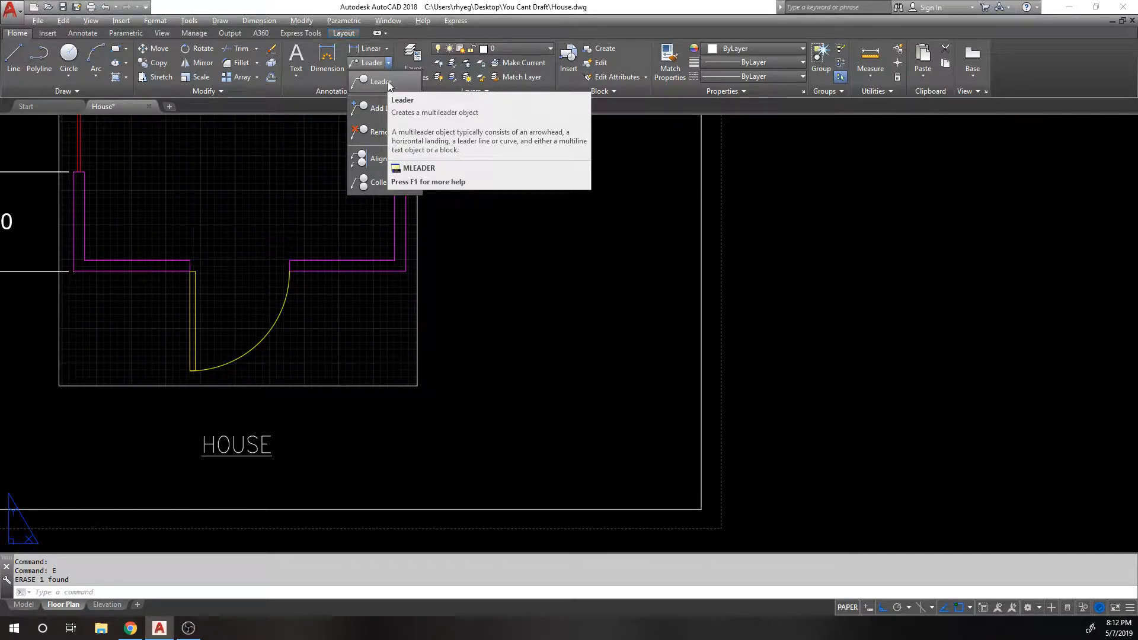
pyautogui.click(389, 86)
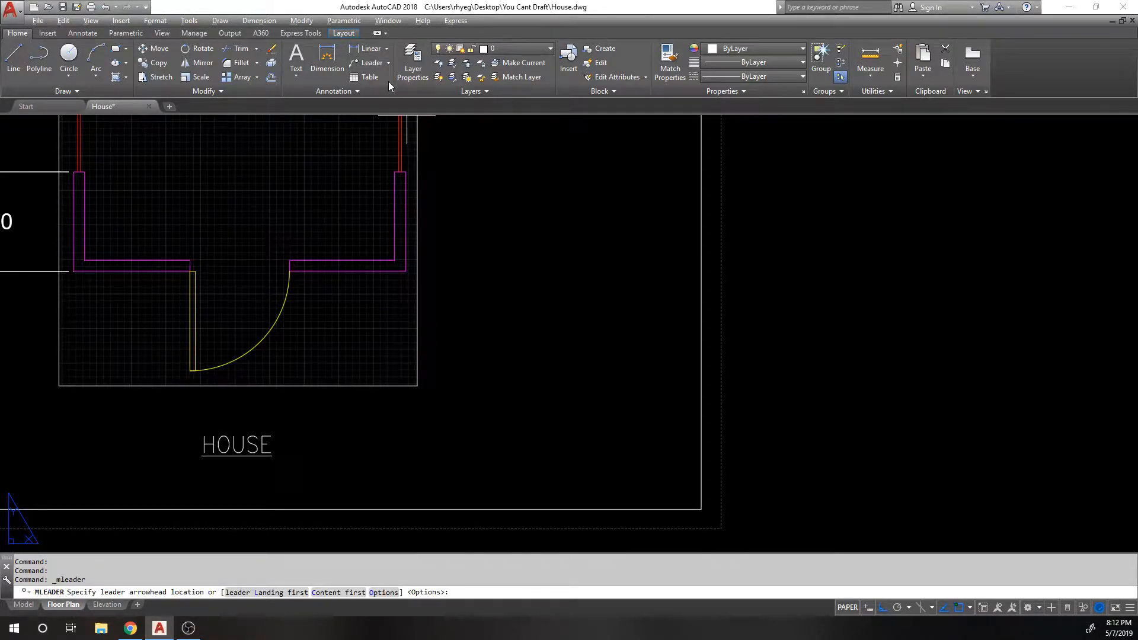
pyautogui.click(347, 271)
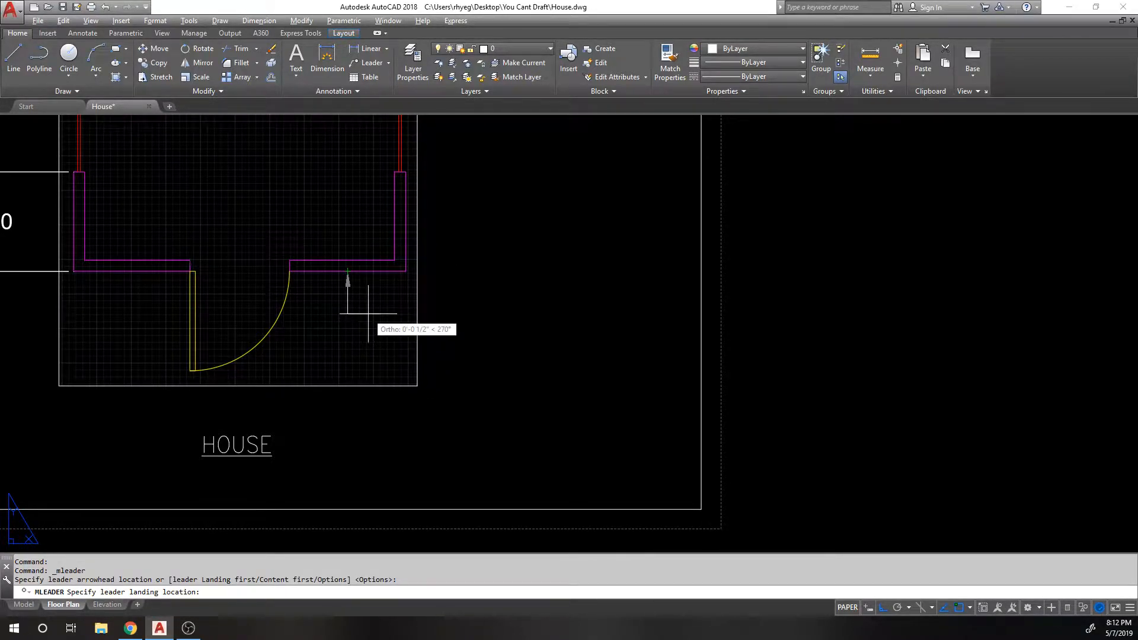
pyautogui.press('F8')
pyautogui.click(439, 340)
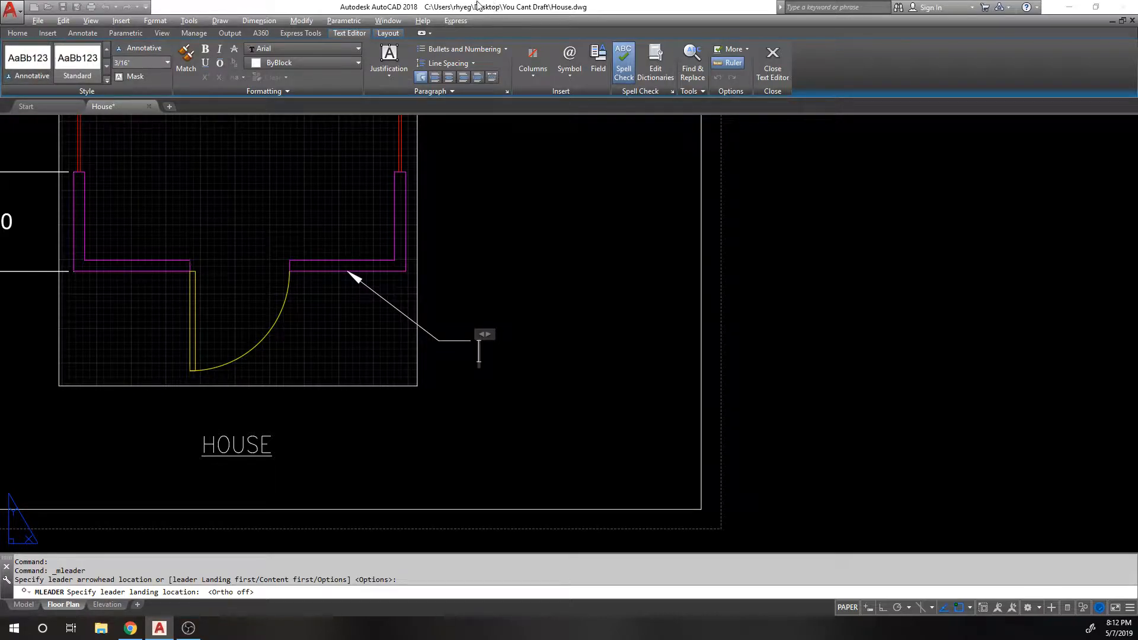
pyautogui.moveTo(484, 336); pyautogui.dragTo(741, 320)
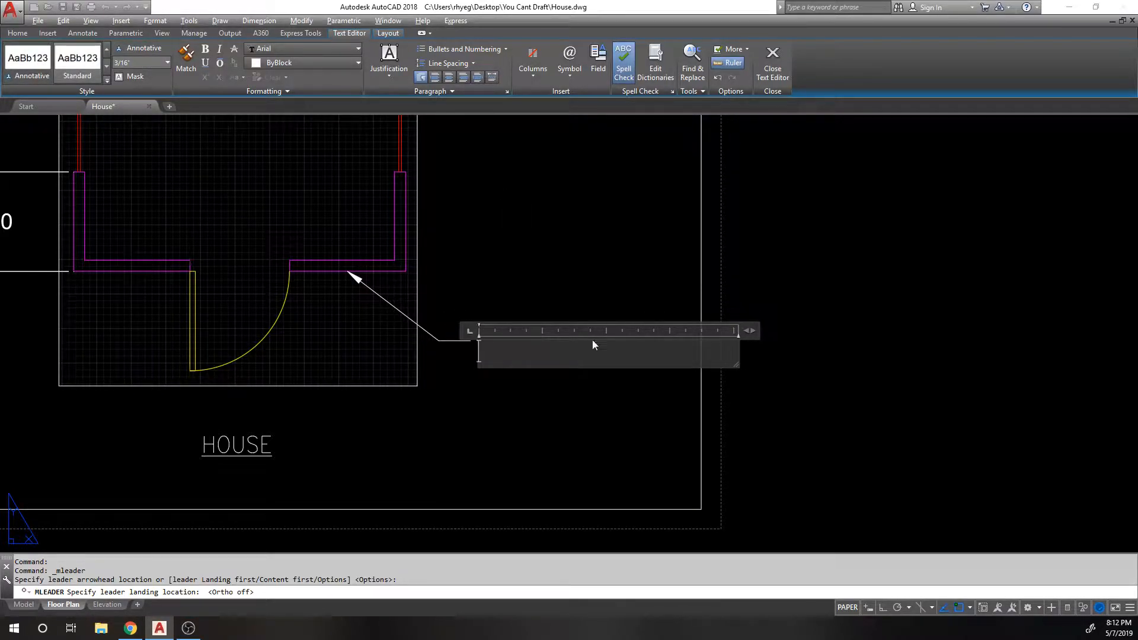
pyautogui.write('TEST')
pyautogui.click(549, 336)
pyautogui.click(507, 336)
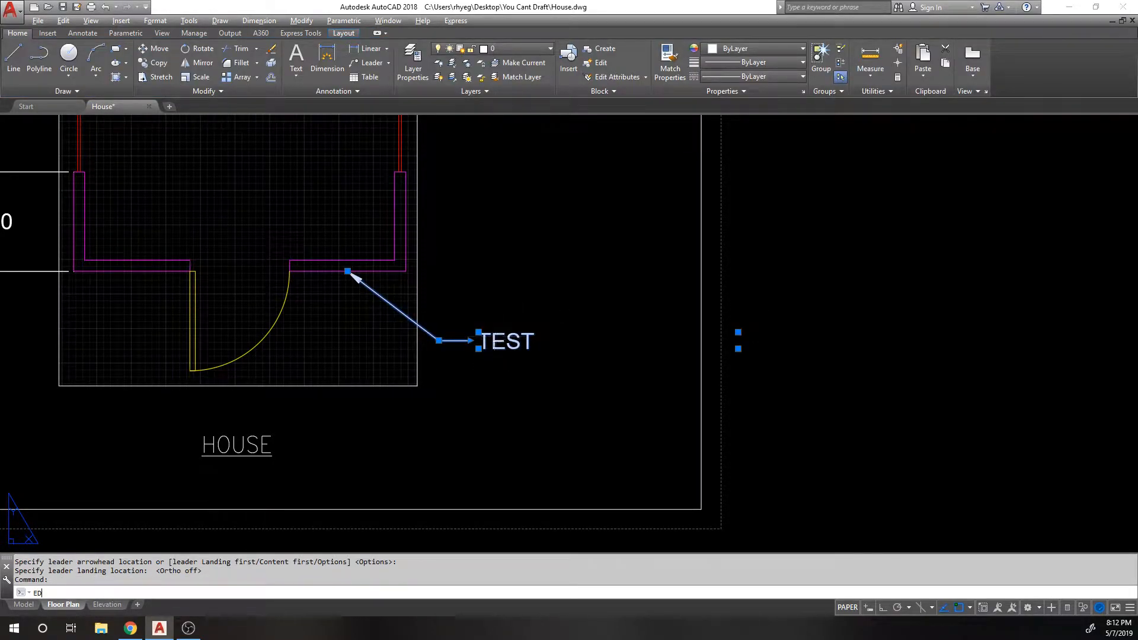
# Step: Open the TEST leader text for editing and close the editor unchanged
pyautogui.write('ED')
pyautogui.press('Return')
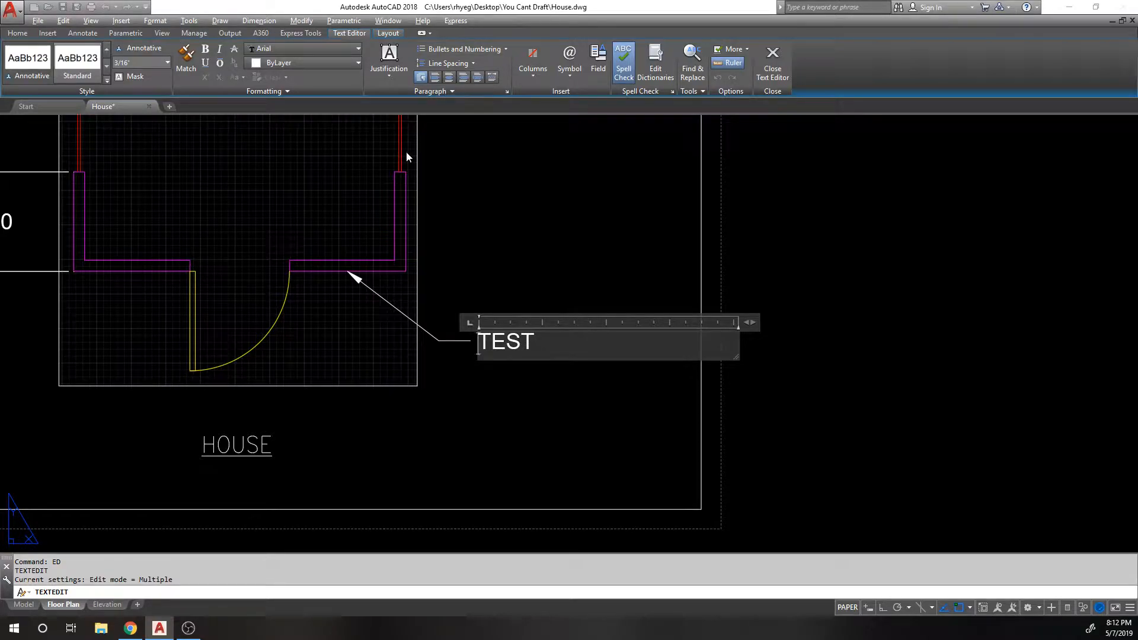
pyautogui.click(549, 277)
pyautogui.press('Escape')
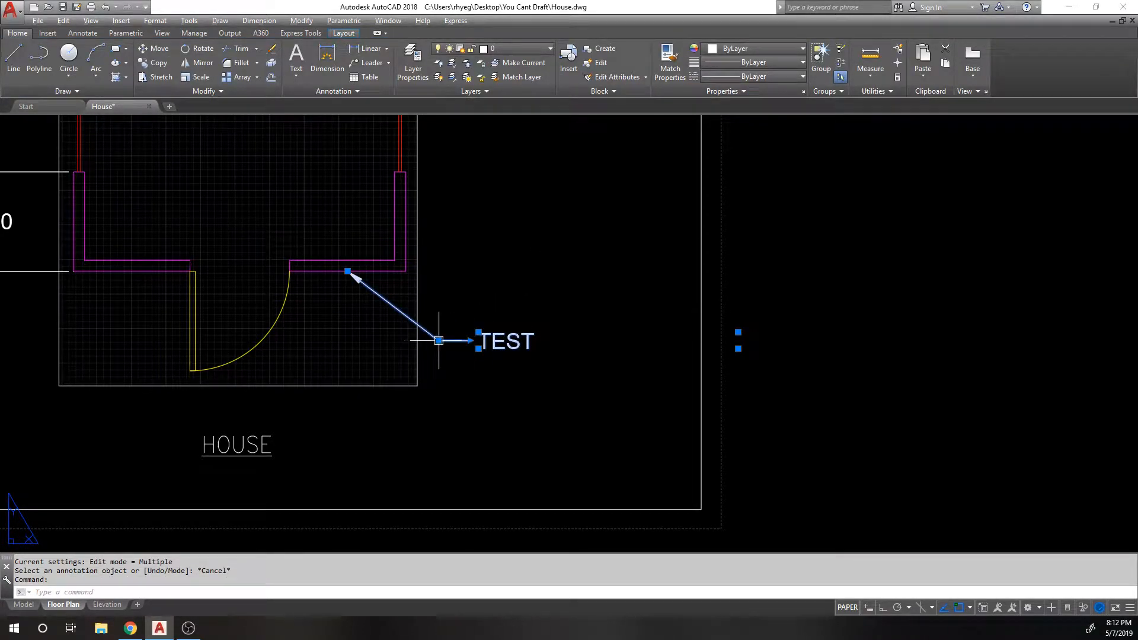
pyautogui.press('Escape')
# Step: Stretch the TEST text downward using a crossing window
pyautogui.write('s')
pyautogui.press('Return')
pyautogui.click(573, 355)
pyautogui.click(393, 314)
pyautogui.press('Return')
pyautogui.click(590, 293)
pyautogui.click(587, 322)
pyautogui.click(446, 371)
pyautogui.press('Escape')
# Step: Stretch the TEST text back up to its earlier height
pyautogui.write('s')
pyautogui.press('Return')
pyautogui.click(544, 382)
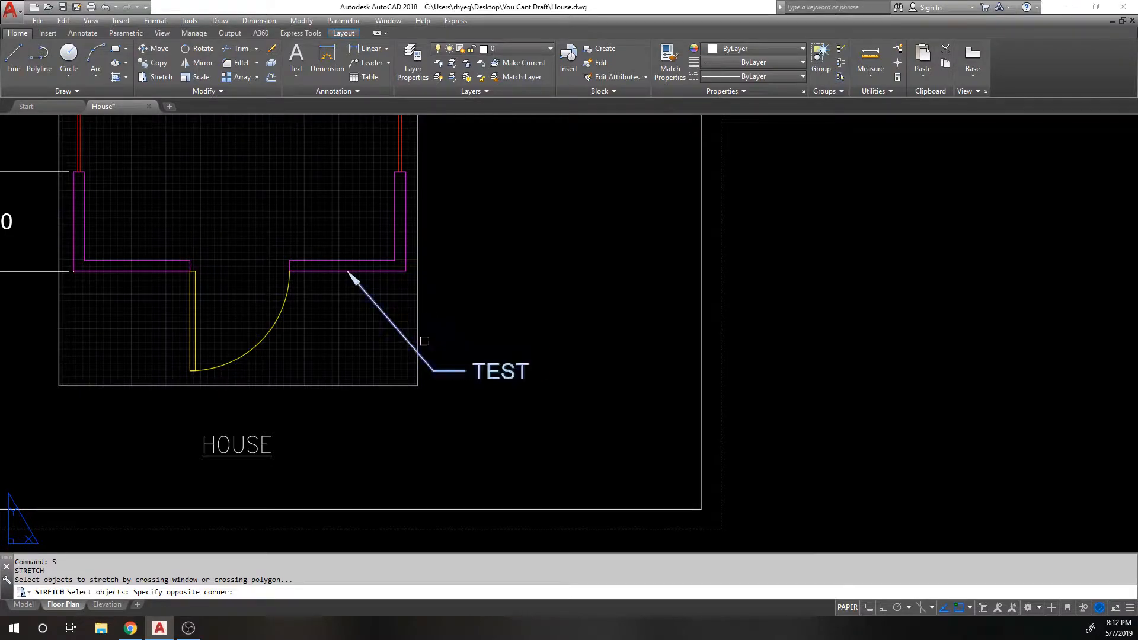
pyautogui.click(427, 343)
pyautogui.press('Return')
pyautogui.click(490, 316)
pyautogui.click(503, 279)
# Step: Add a second leader arrow to TEST pointing at the right wall
pyautogui.click(504, 330)
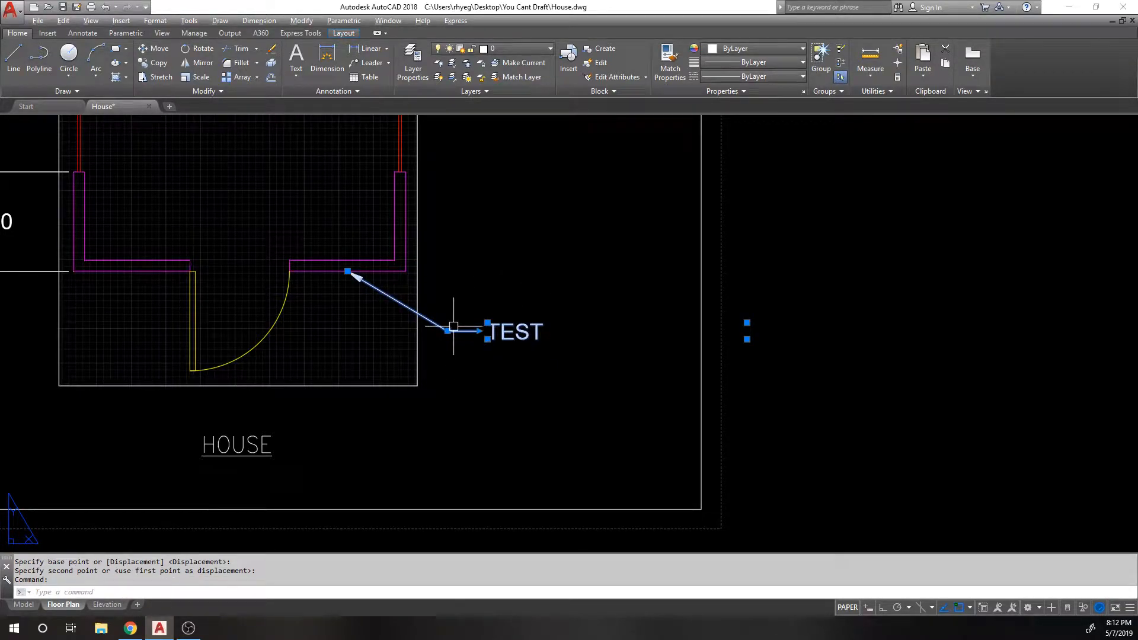
pyautogui.moveTo(448, 330)
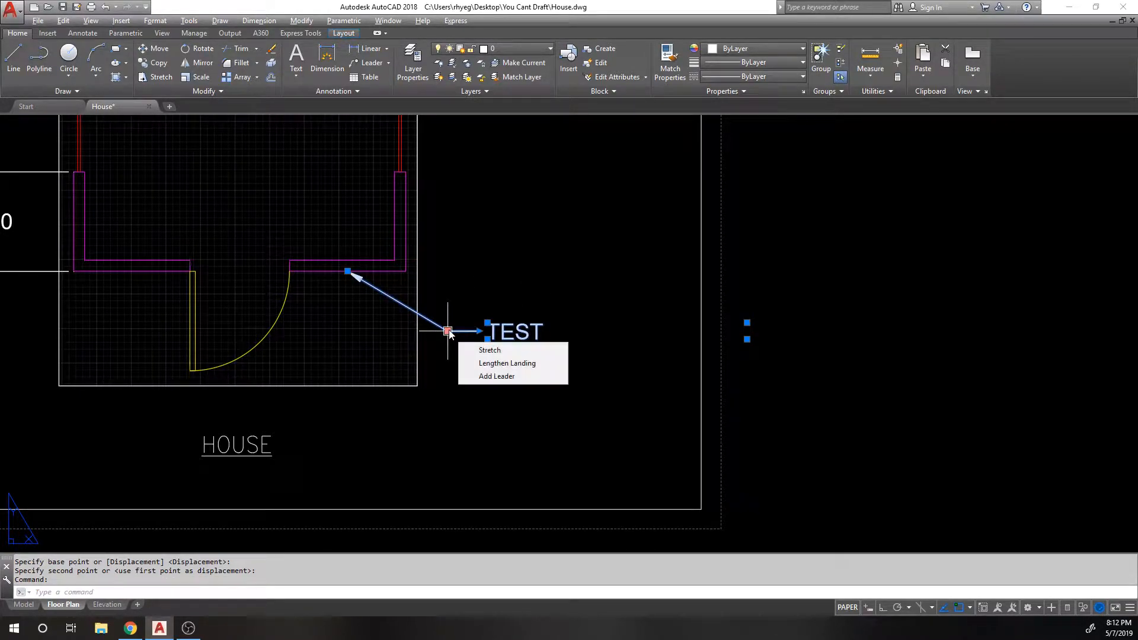
pyautogui.click(480, 377)
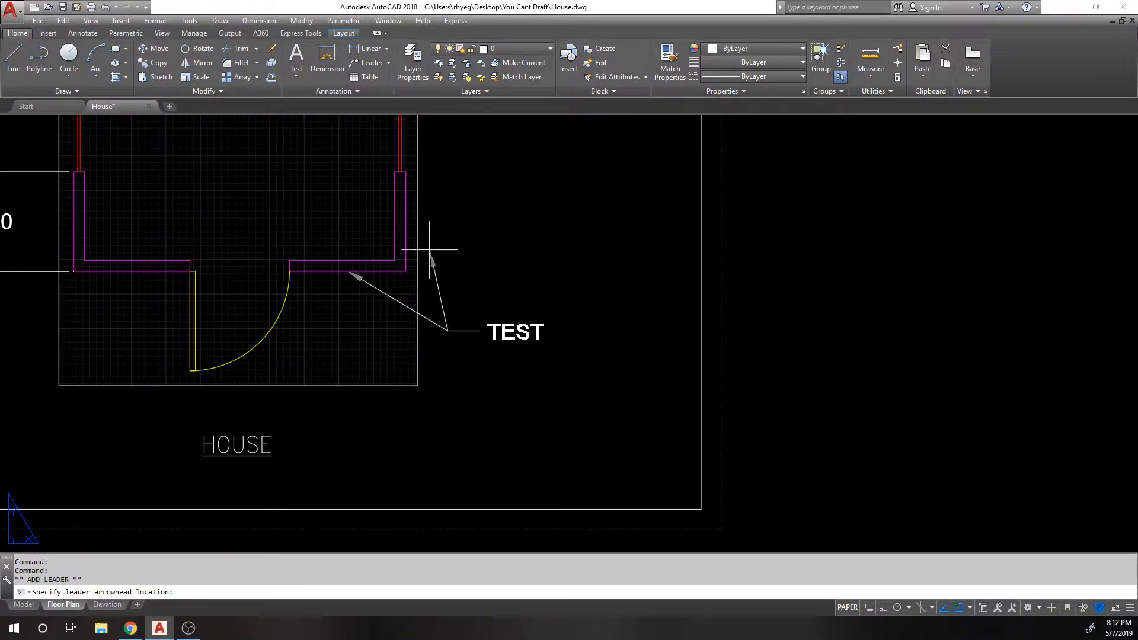
pyautogui.click(408, 224)
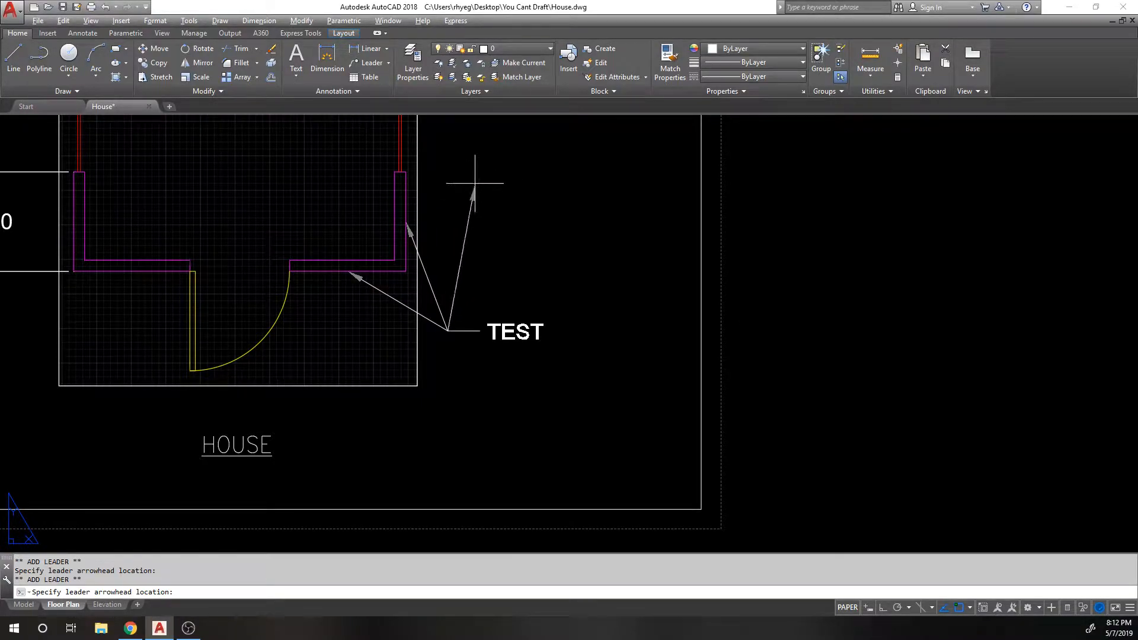
pyautogui.press('Escape')
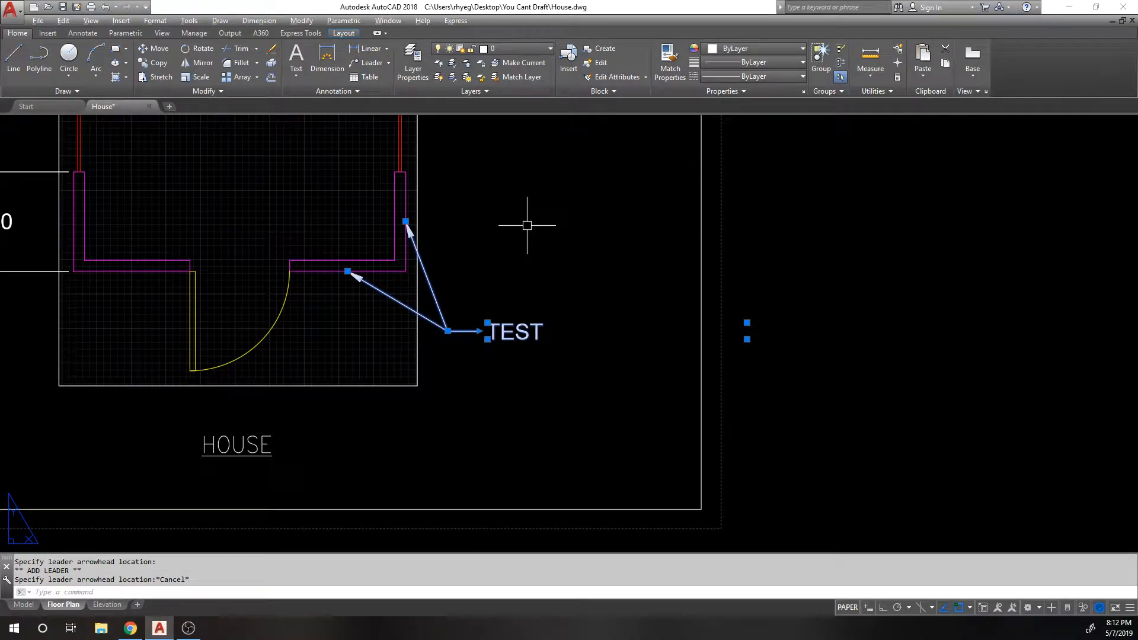
# Step: Move the TEST landing left, closer to the leader arrows
pyautogui.click(480, 331)
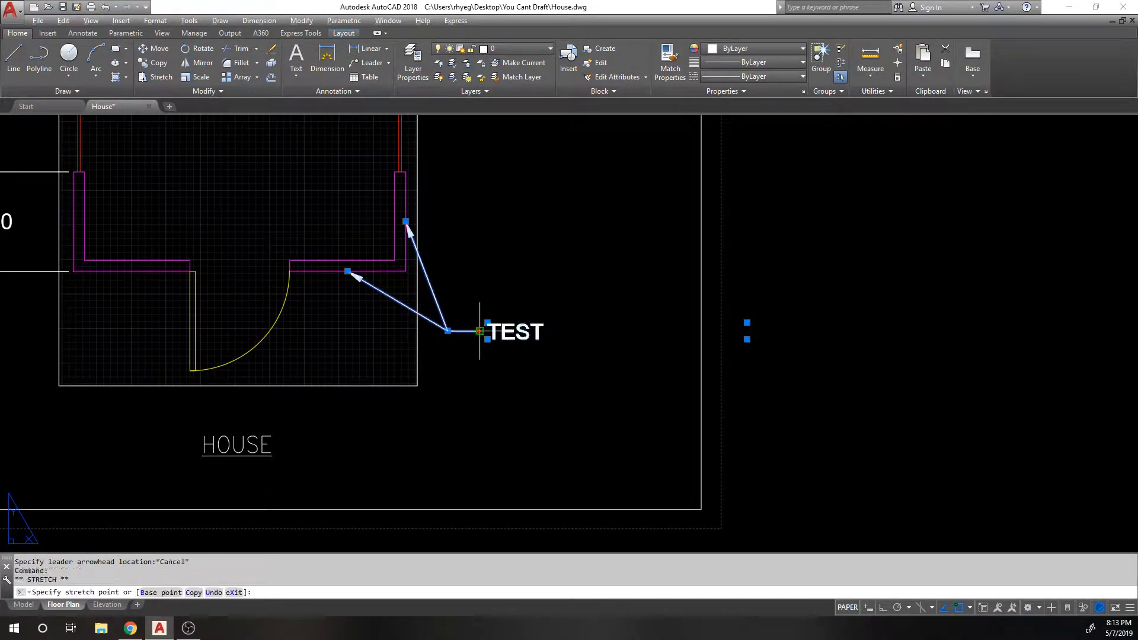
pyautogui.scroll(5, 484, 330)
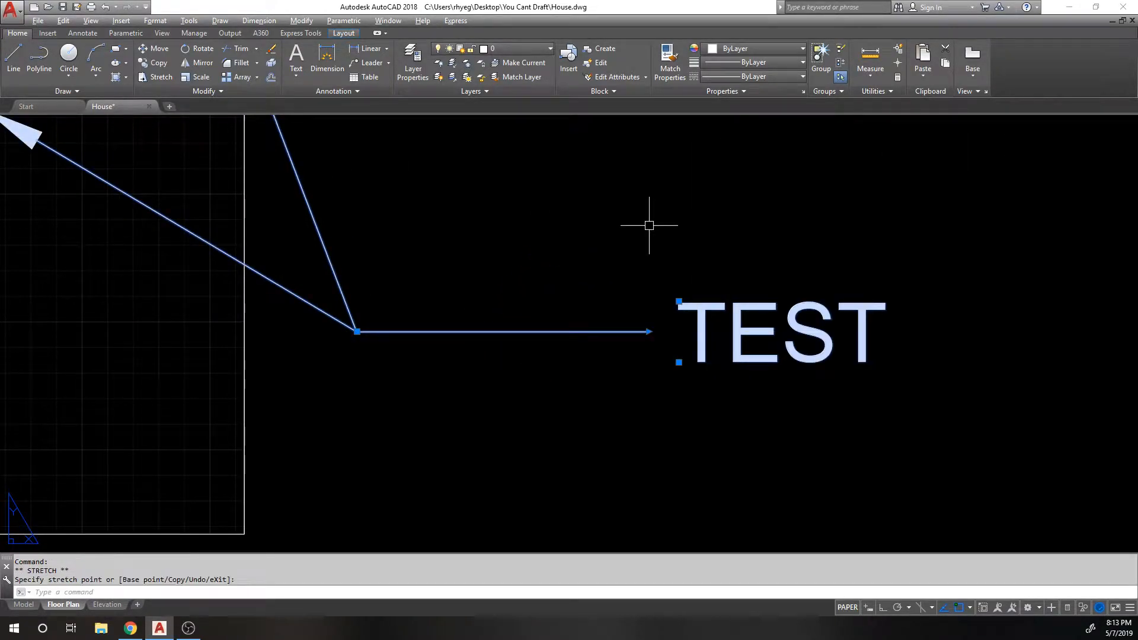
pyautogui.click(655, 333)
pyautogui.click(621, 306)
pyautogui.click(649, 332)
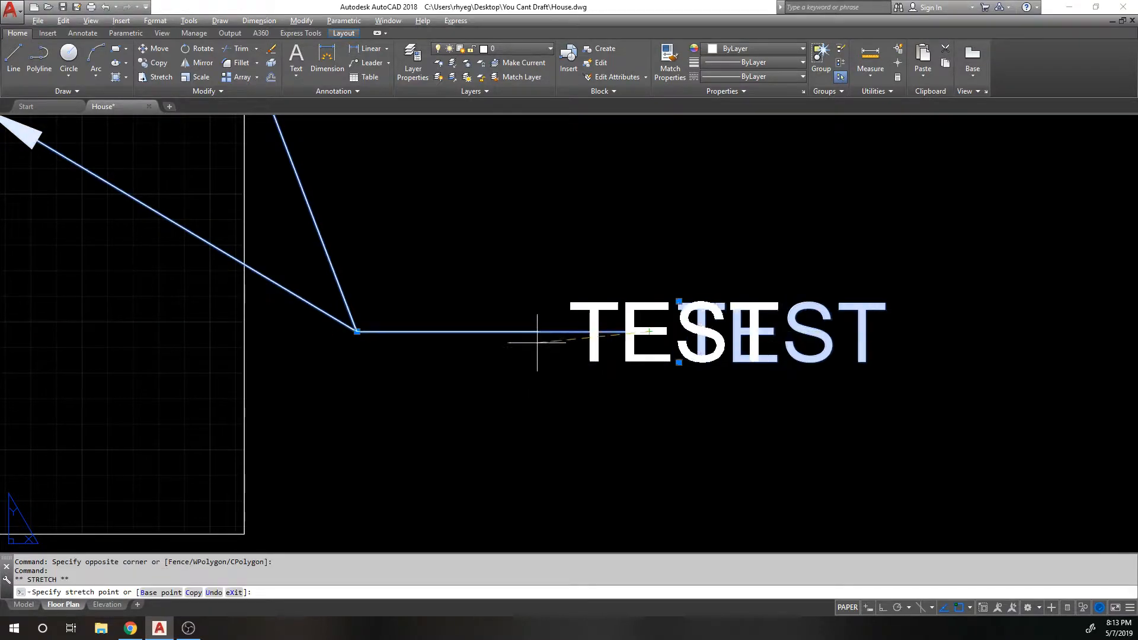
pyautogui.click(502, 331)
pyautogui.scroll(-3, 484, 363)
# Step: Add a bend vertex so the lower leader points at the lower inner wall
pyautogui.click(257, 247)
pyautogui.click(277, 336)
pyautogui.click(277, 336)
pyautogui.press('Escape')
pyautogui.moveTo(278, 337)
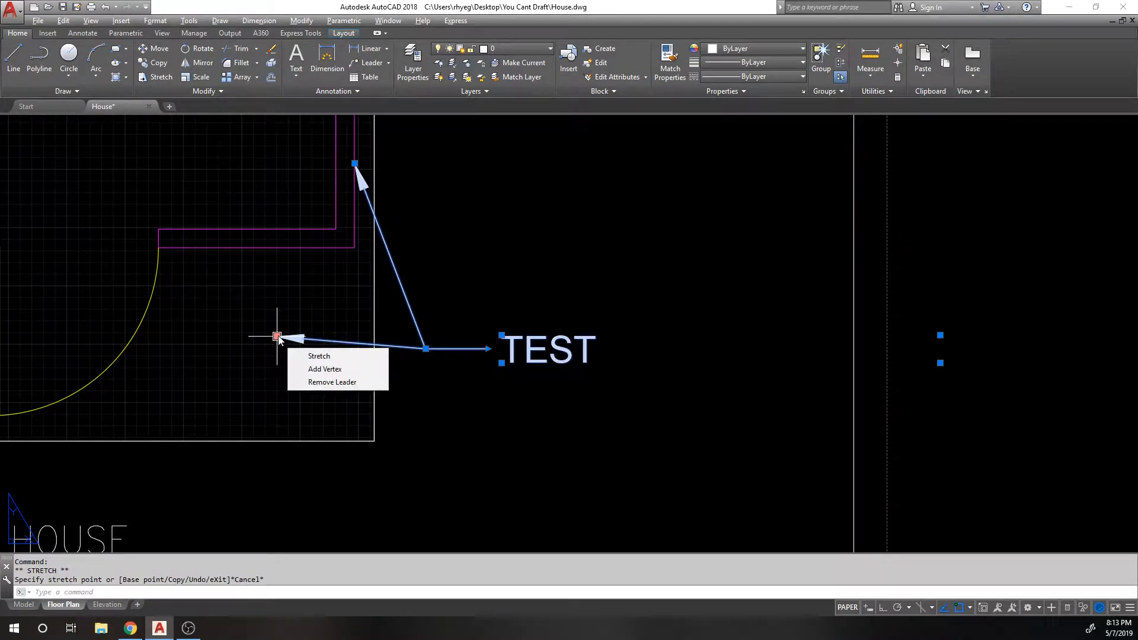
pyautogui.click(311, 373)
pyautogui.click(256, 247)
pyautogui.press('Escape')
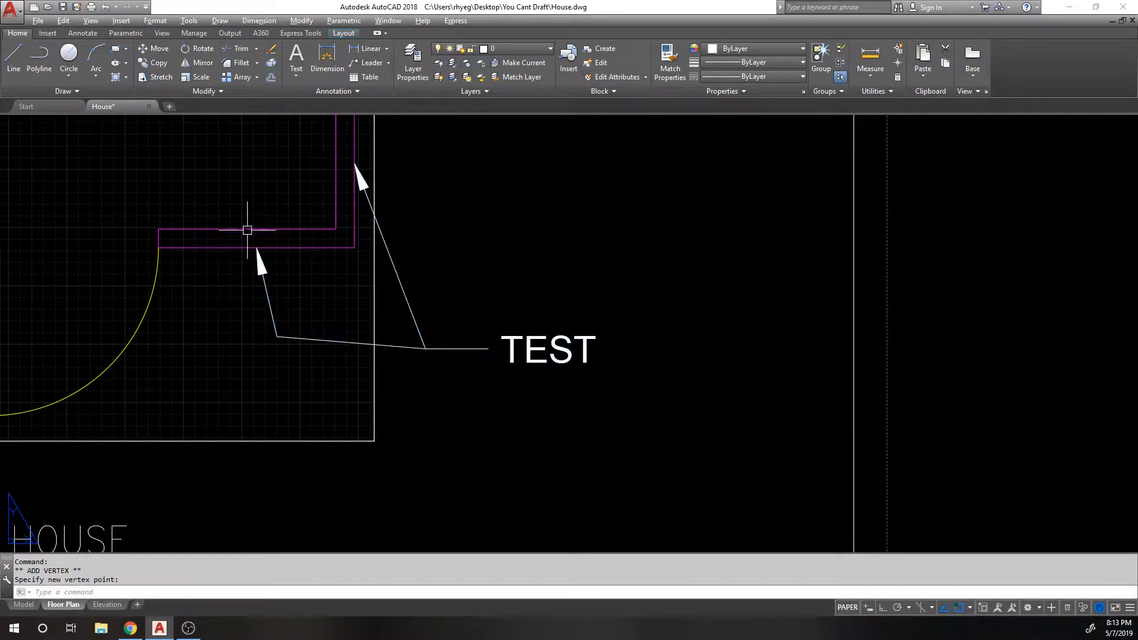
# Step: Remove the upper leader arrow and show the TEST multileader's properties
pyautogui.click(358, 173)
pyautogui.moveTo(355, 164)
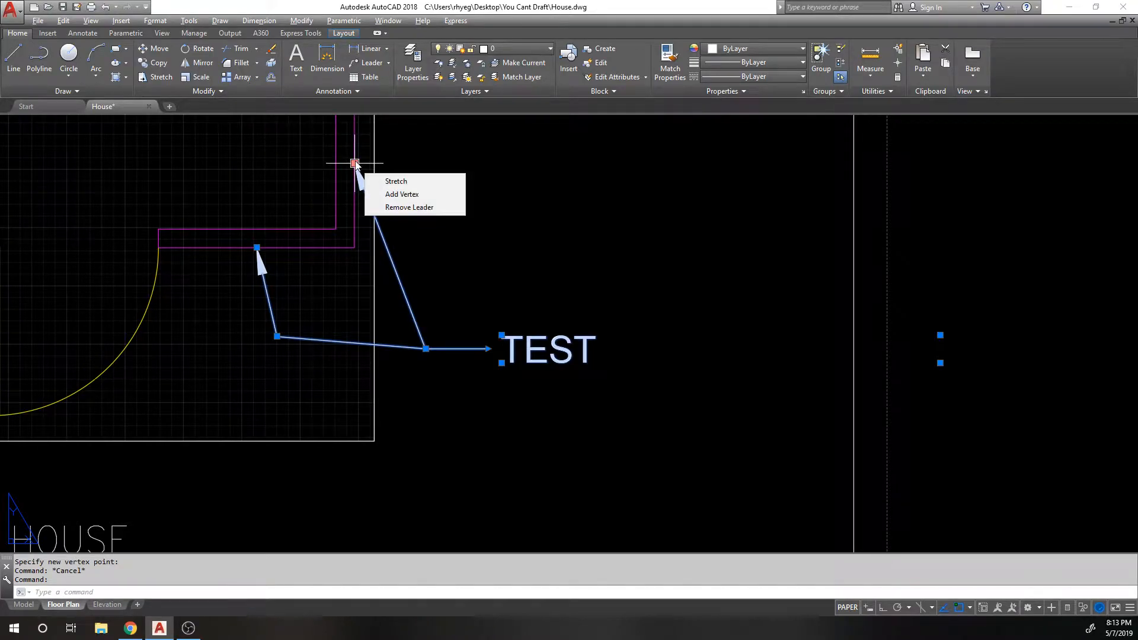
pyautogui.click(410, 207)
pyautogui.scroll(-1, 268, 276)
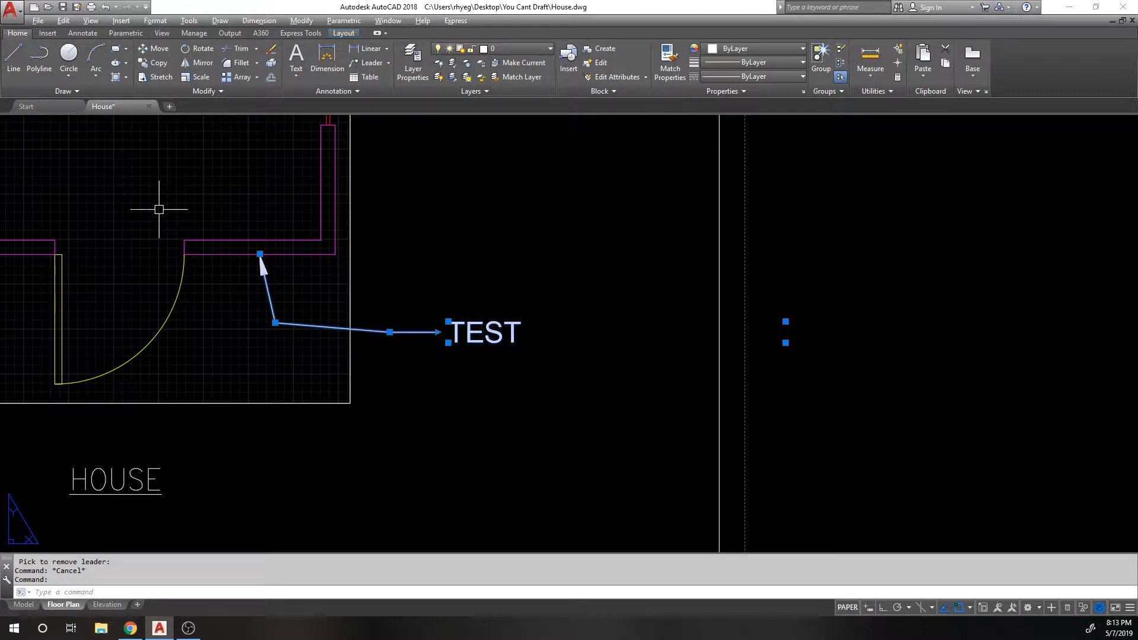
pyautogui.hotkey('ctrl', '1')
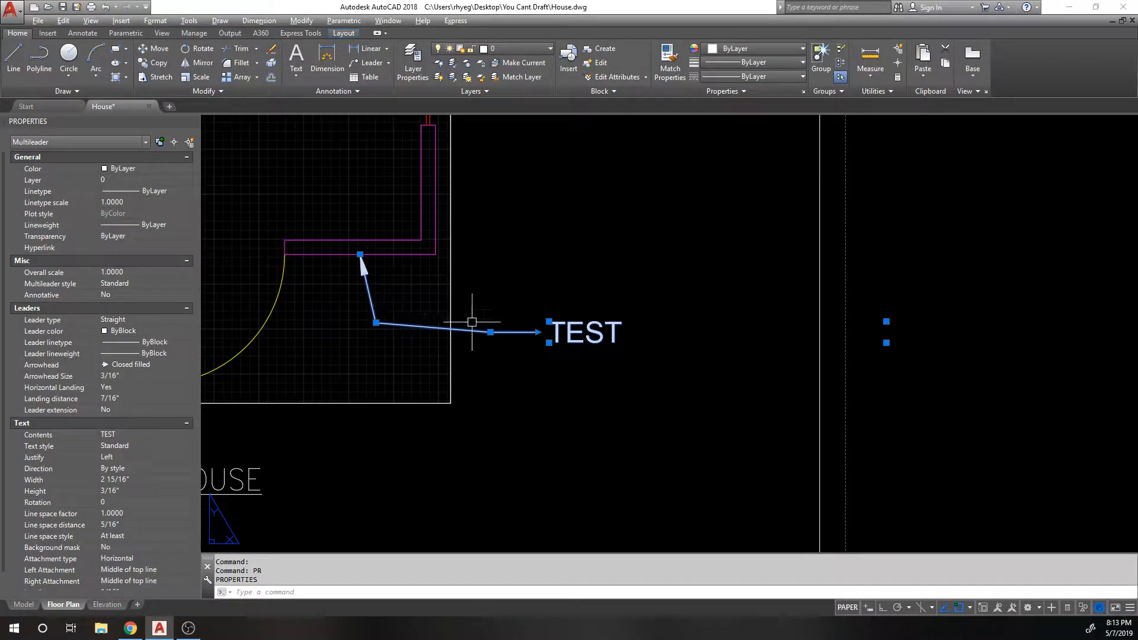
# Step: Erase the TEST multileader, then re-centre the sheet and select the viewport
pyautogui.write('e')
pyautogui.press('Return')
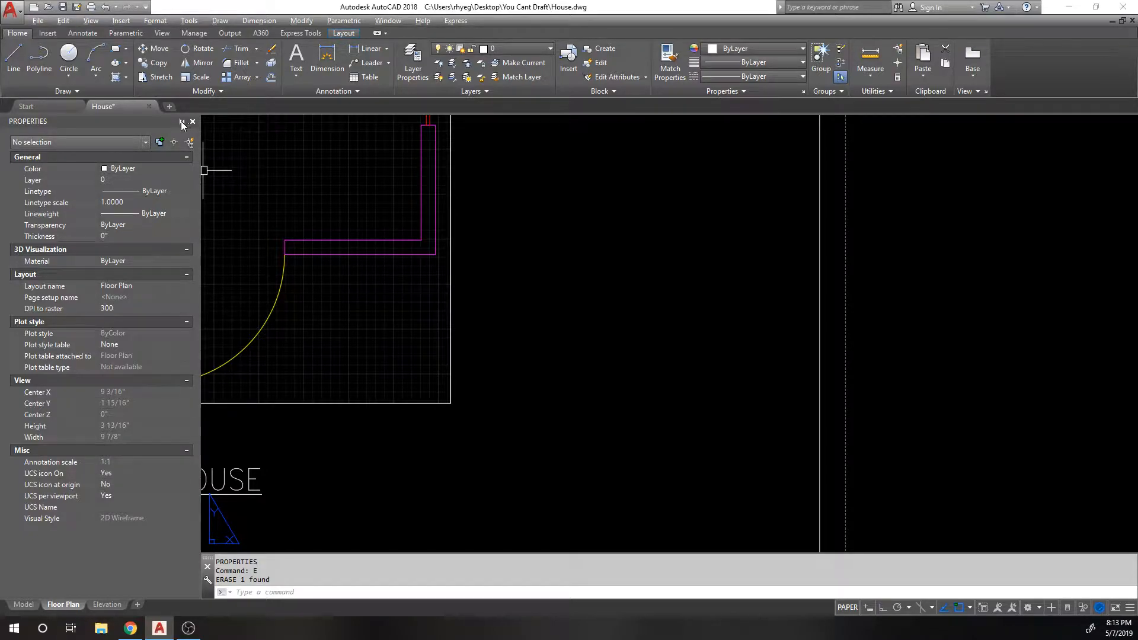
pyautogui.scroll(-3, 505, 351)
pyautogui.moveTo(506, 349); pyautogui.dragTo(549, 362, button='middle')
pyautogui.click(548, 359)
pyautogui.click(465, 355)
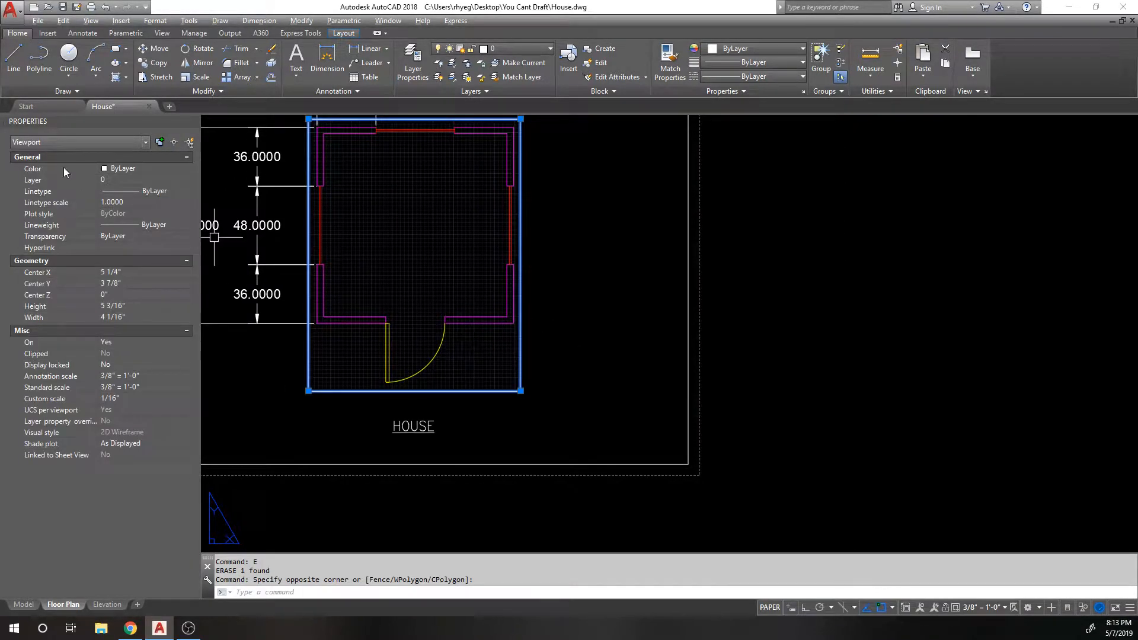
pyautogui.moveTo(379, 250); pyautogui.dragTo(526, 287, button='middle')
pyautogui.press('Escape')
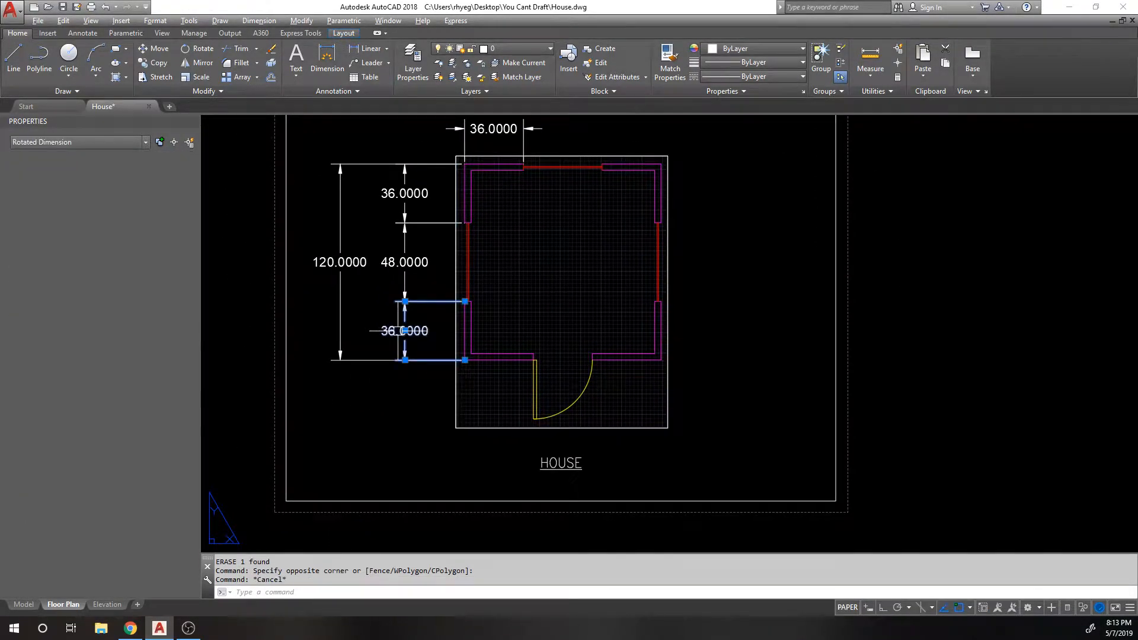
# Step: Select the bottom 36.0000 dimension, the border, then dimensions, viewport and border together
pyautogui.click(367, 320)
pyautogui.press('Escape')
pyautogui.scroll(-1, 737, 255)
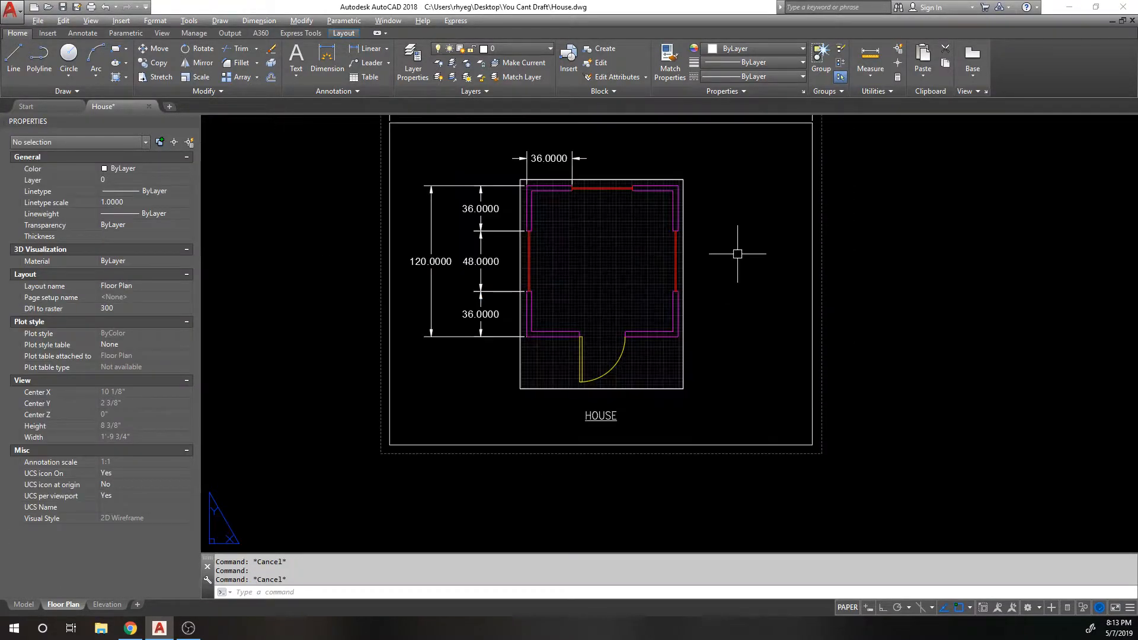
pyautogui.click(802, 240)
pyautogui.click(695, 230)
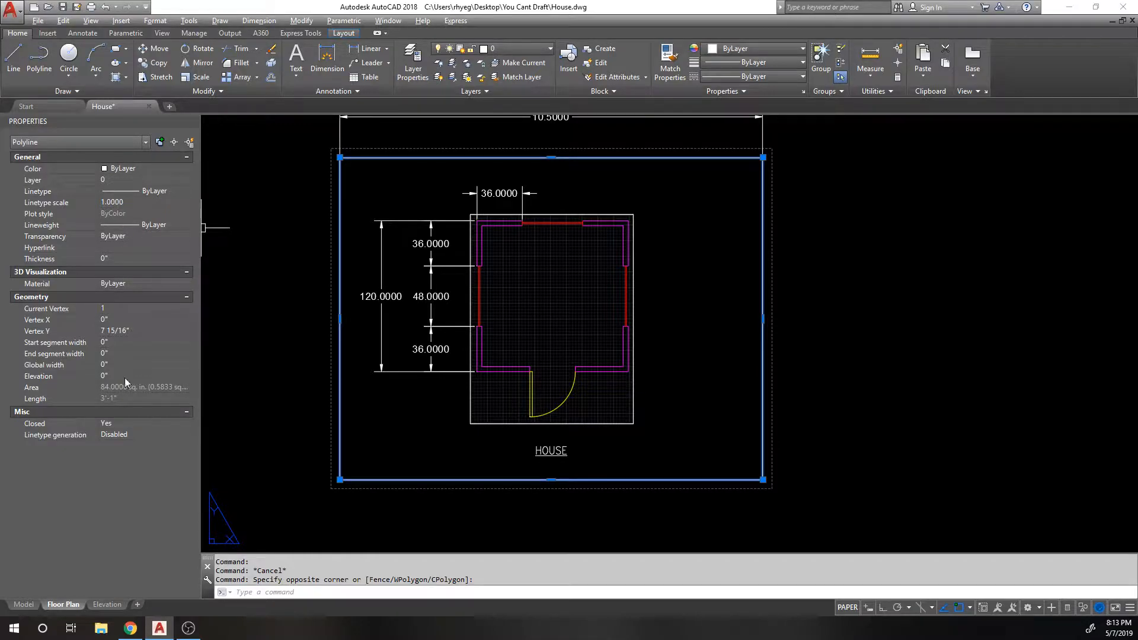
pyautogui.press('Escape')
pyautogui.click(771, 148)
pyautogui.click(228, 191)
# Step: Filter Properties to Rotated Dimension, then Viewport, then close the Properties palette
pyautogui.click(52, 144)
pyautogui.click(79, 142)
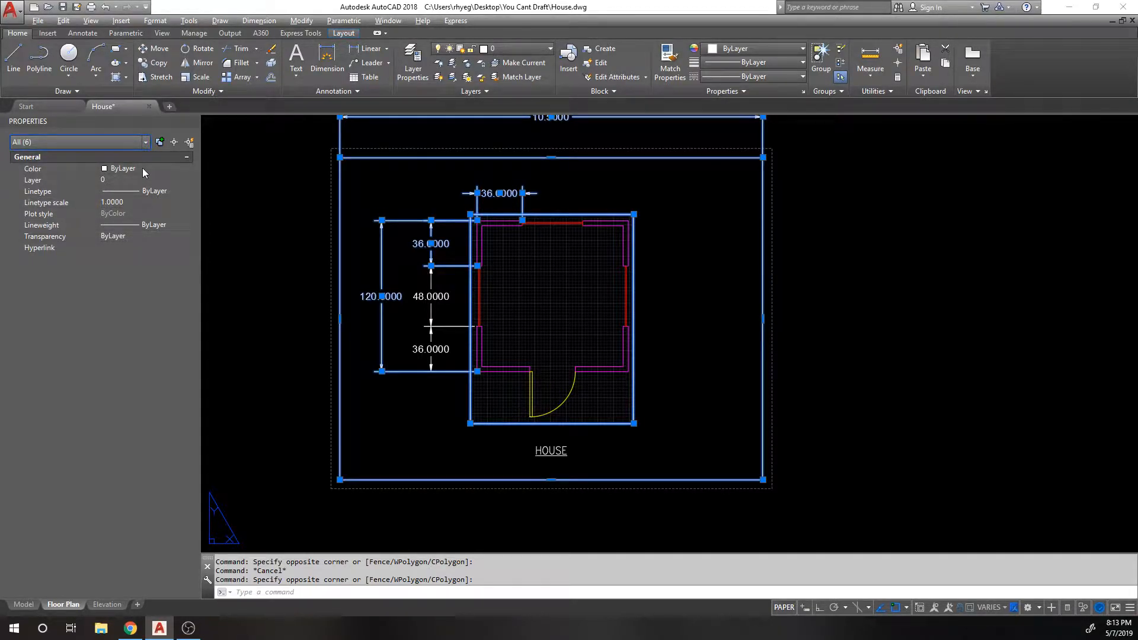
pyautogui.click(83, 140)
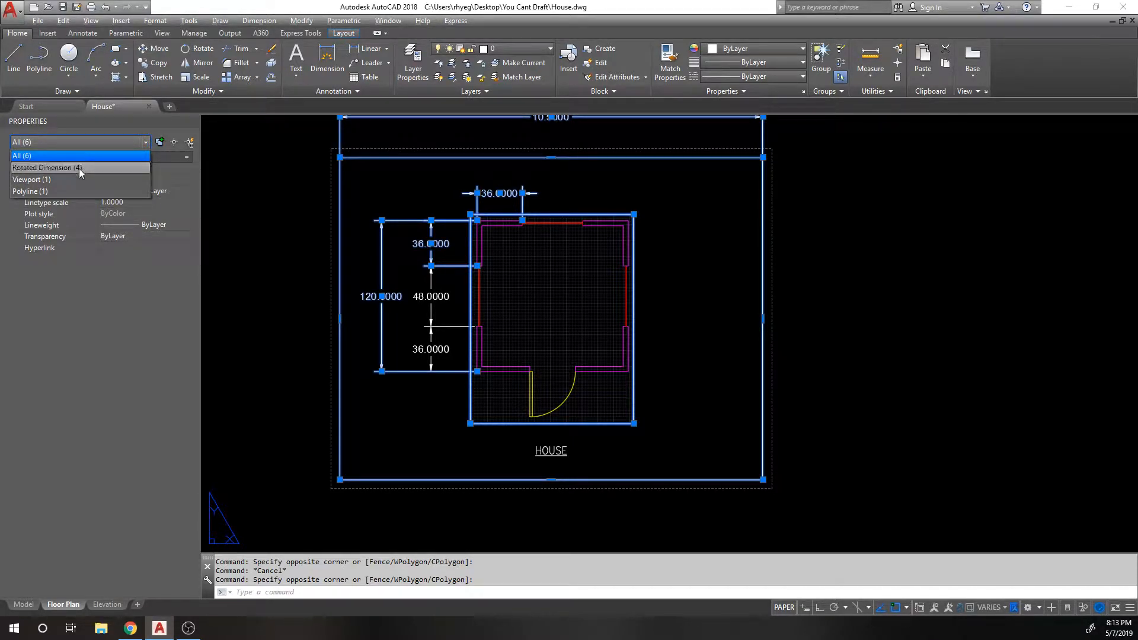
pyautogui.click(92, 139)
pyautogui.click(91, 140)
pyautogui.click(73, 169)
pyautogui.click(73, 143)
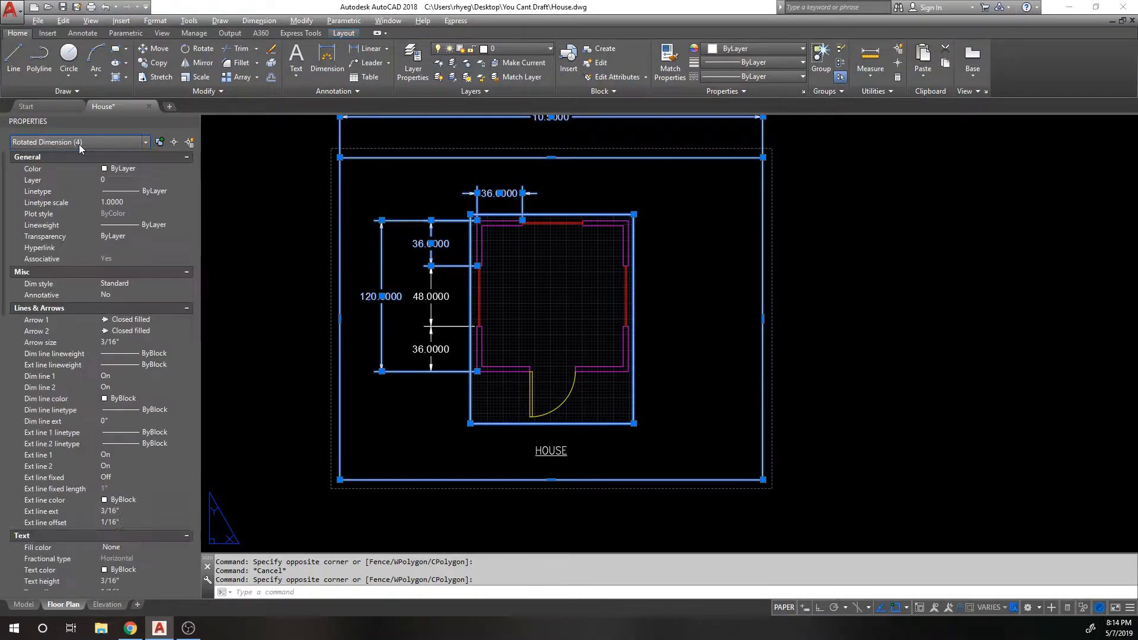
pyautogui.click(70, 177)
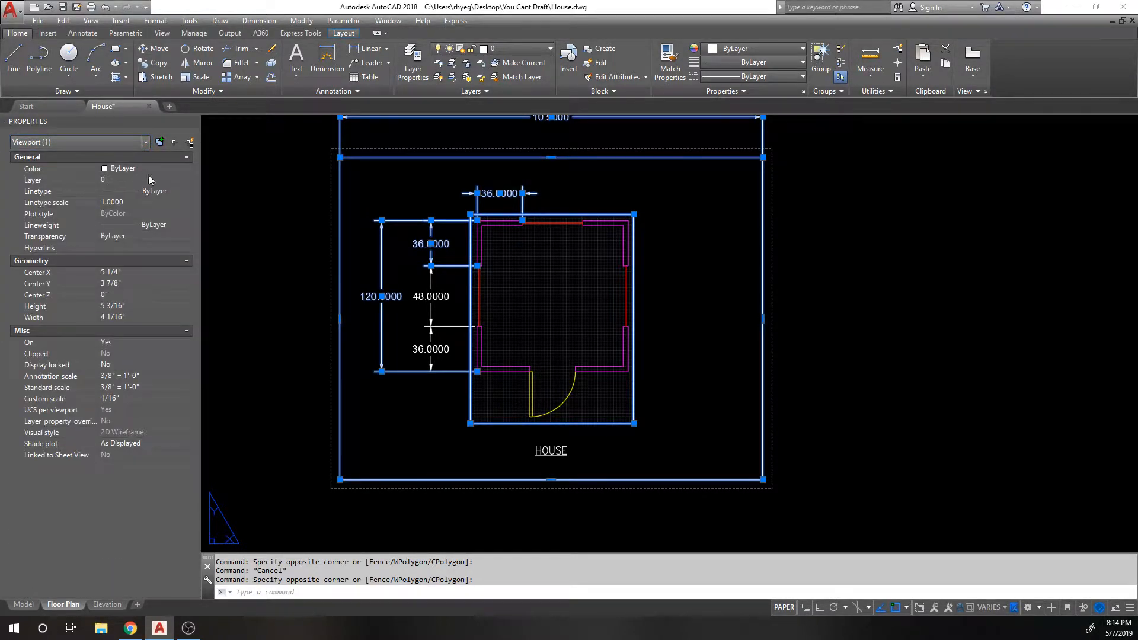
pyautogui.press('Escape')
pyautogui.moveTo(426, 268); pyautogui.dragTo(408, 309, button='middle')
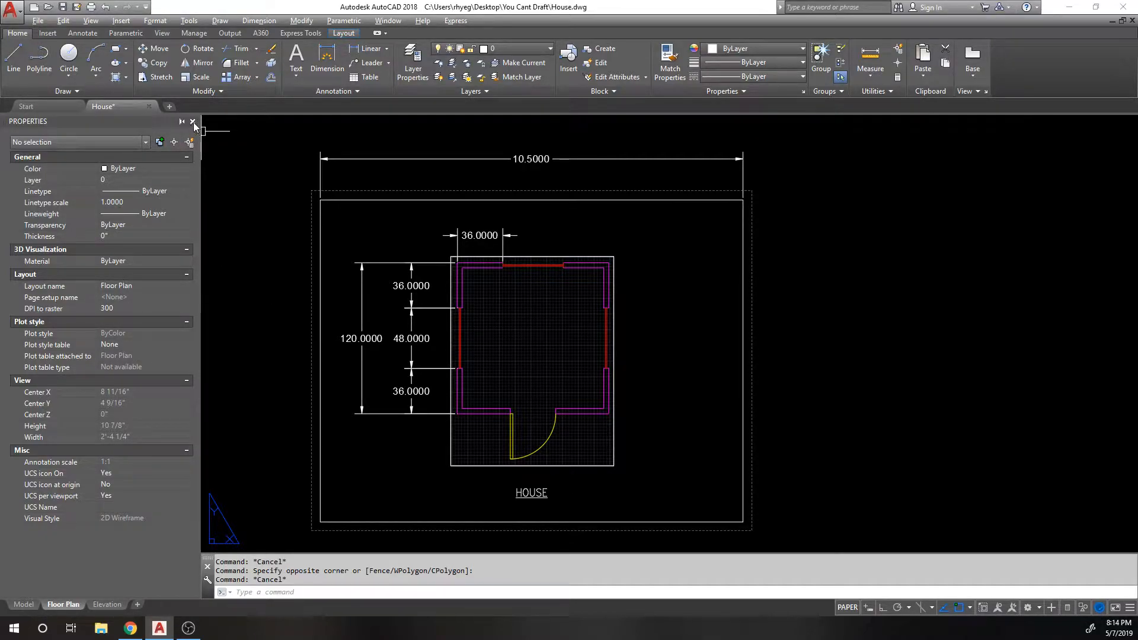
pyautogui.click(192, 122)
# Step: Delete the existing top 36.0000 dimension from the Annotate tools
pyautogui.moveTo(302, 277); pyautogui.dragTo(330, 263, button='middle')
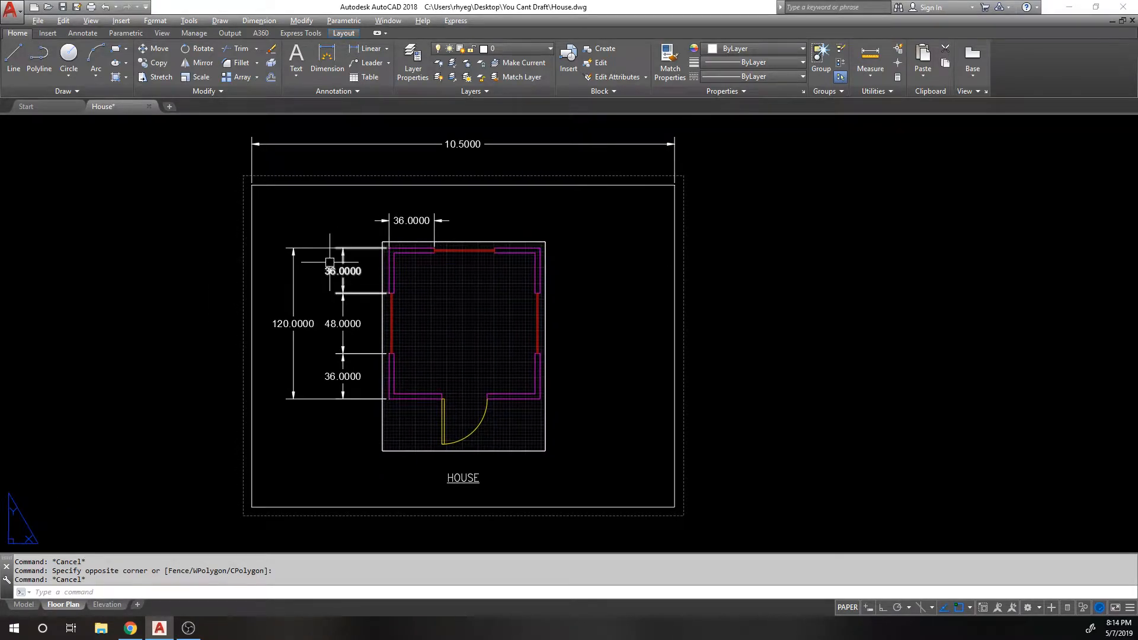
pyautogui.moveTo(330, 263)
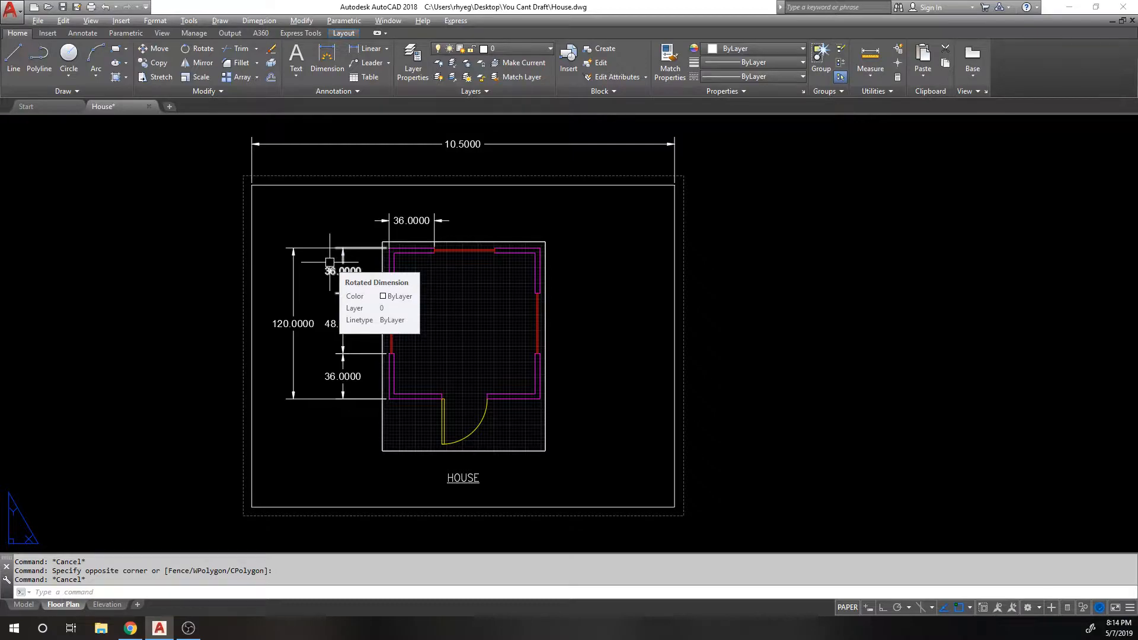
pyautogui.click(82, 33)
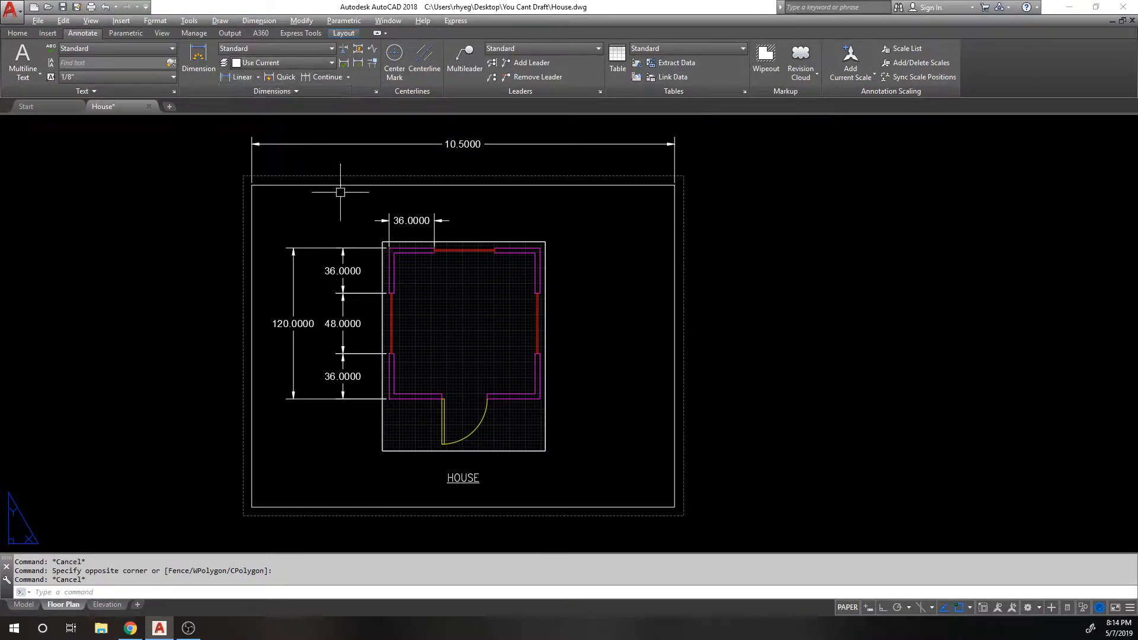
pyautogui.scroll(3, 379, 196)
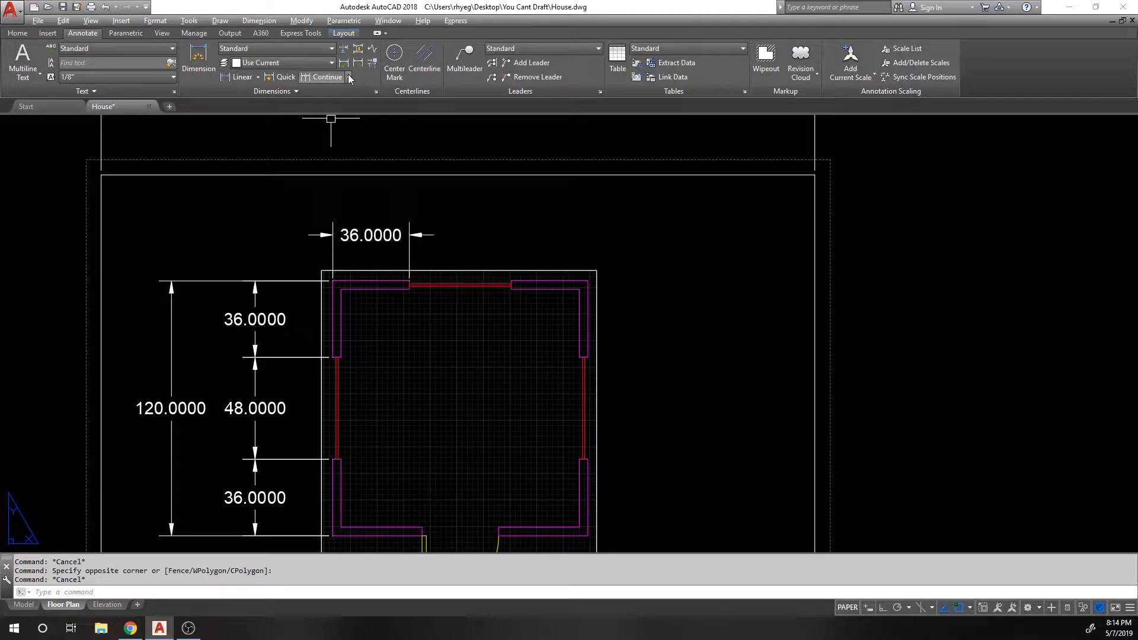
pyautogui.click(330, 234)
pyautogui.write('e')
pyautogui.press('Return')
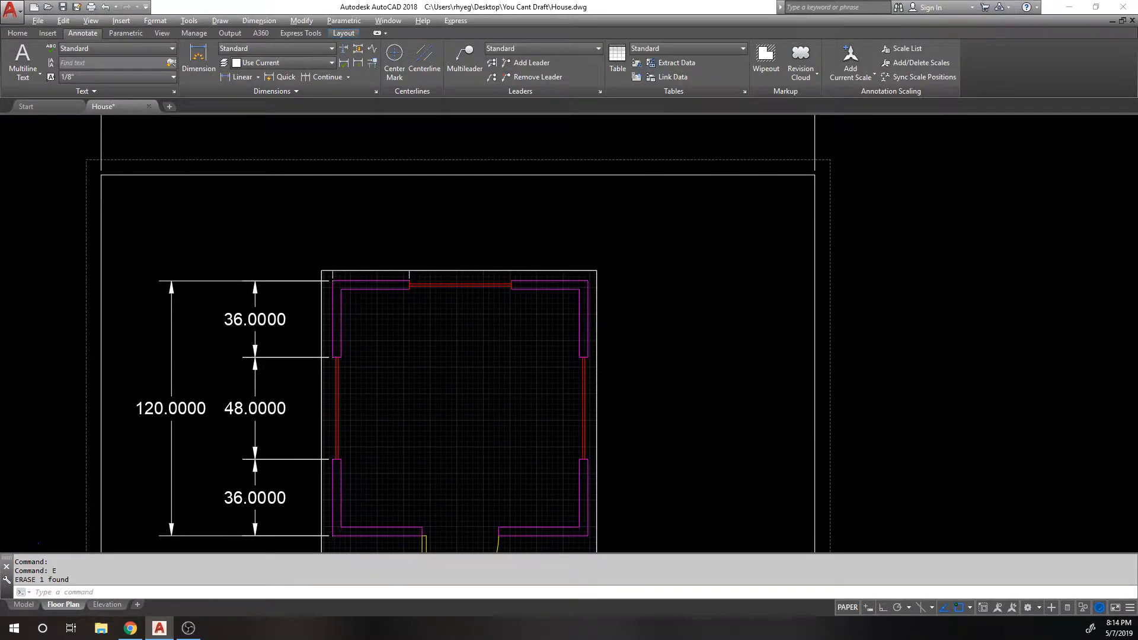
# Step: Add a linear 36.0000 from the top-left corner, then continue with 48.0000 and 36.0000
pyautogui.scroll(3, 344, 262)
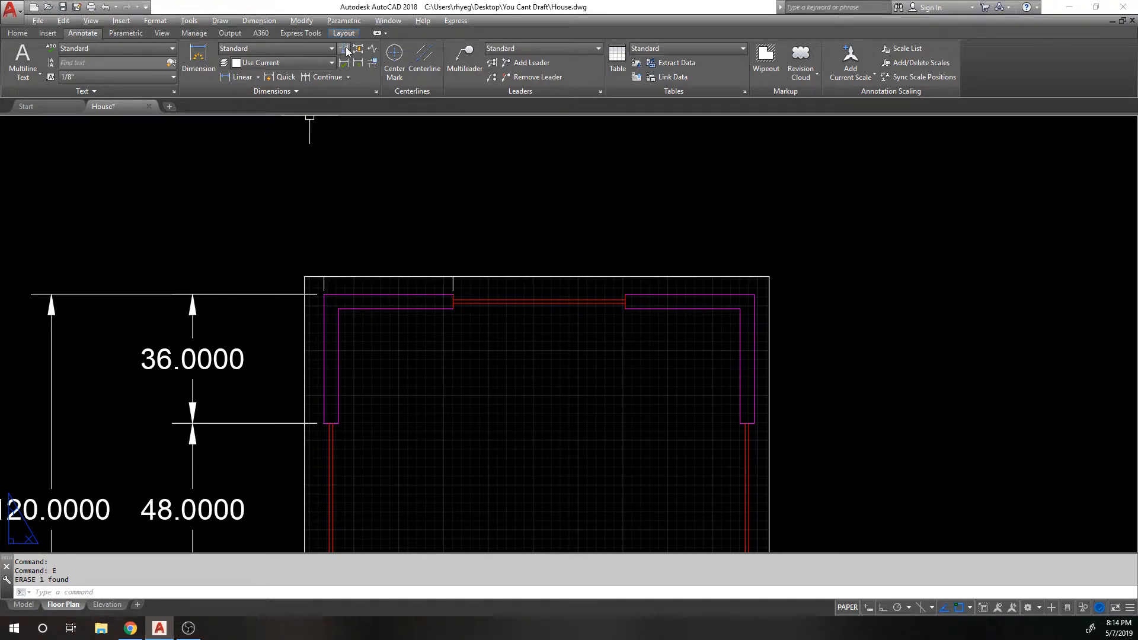
pyautogui.click(237, 77)
pyautogui.click(324, 295)
pyautogui.click(453, 294)
pyautogui.click(388, 214)
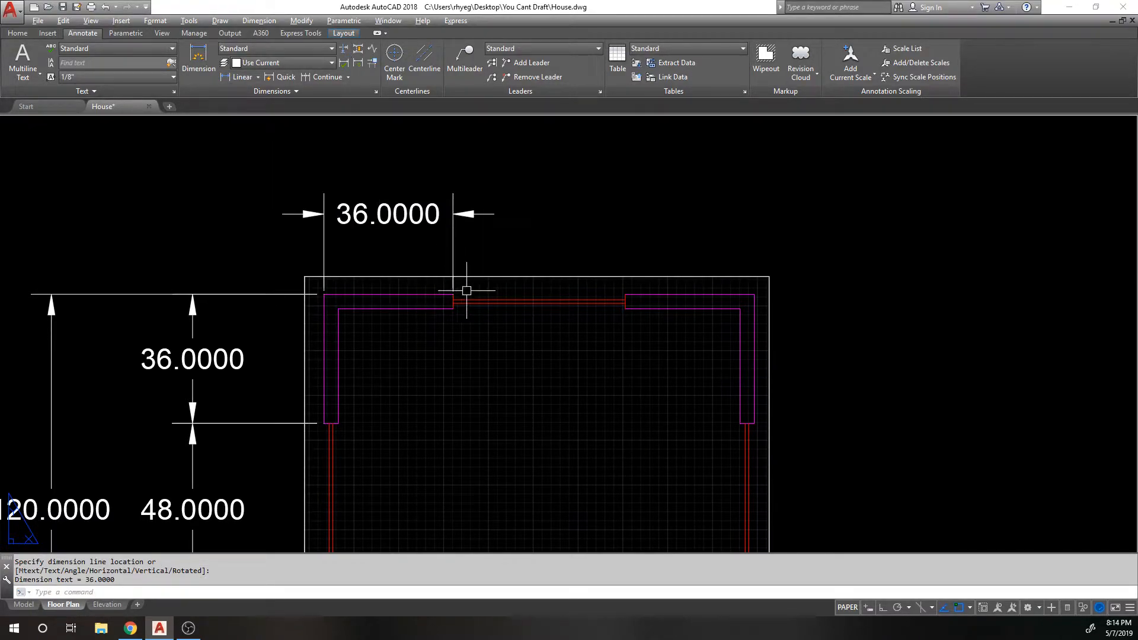
pyautogui.click(324, 77)
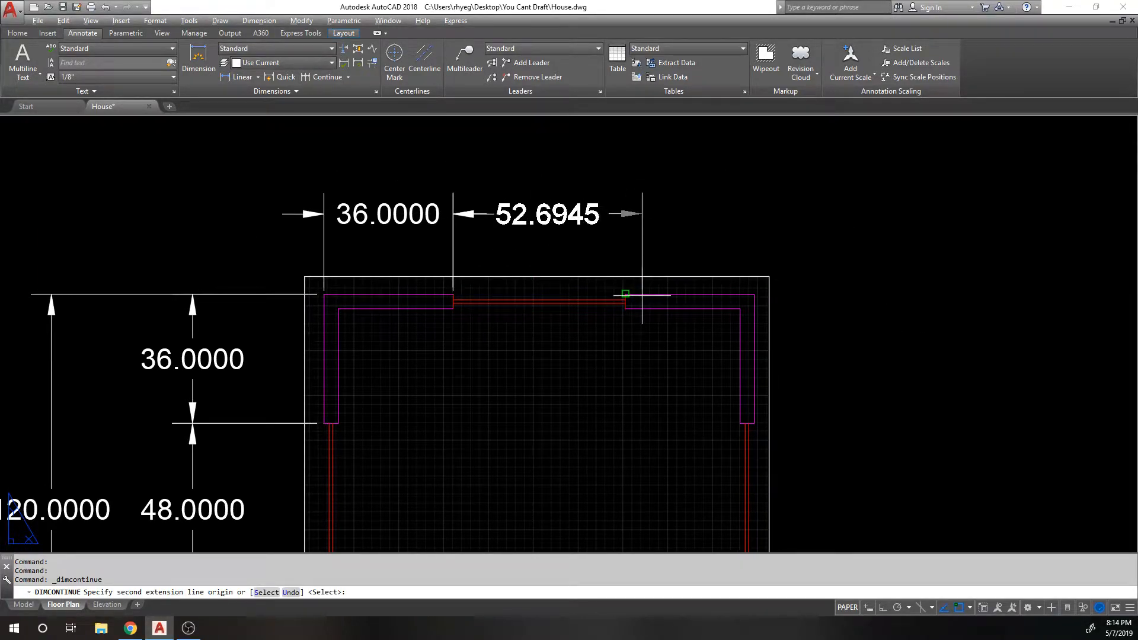
pyautogui.click(626, 294)
pyautogui.click(755, 294)
pyautogui.press('Return')
pyautogui.press('Return')
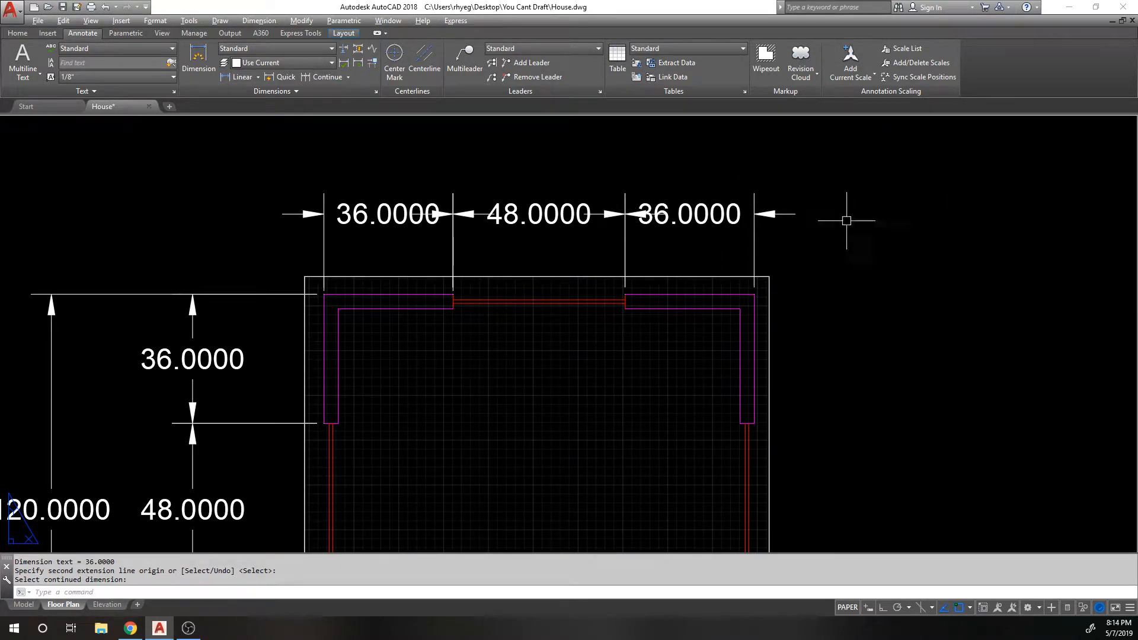
# Step: Switch the chaining mode to Baseline, then cancel without adding a dimension
pyautogui.click(349, 77)
pyautogui.click(350, 78)
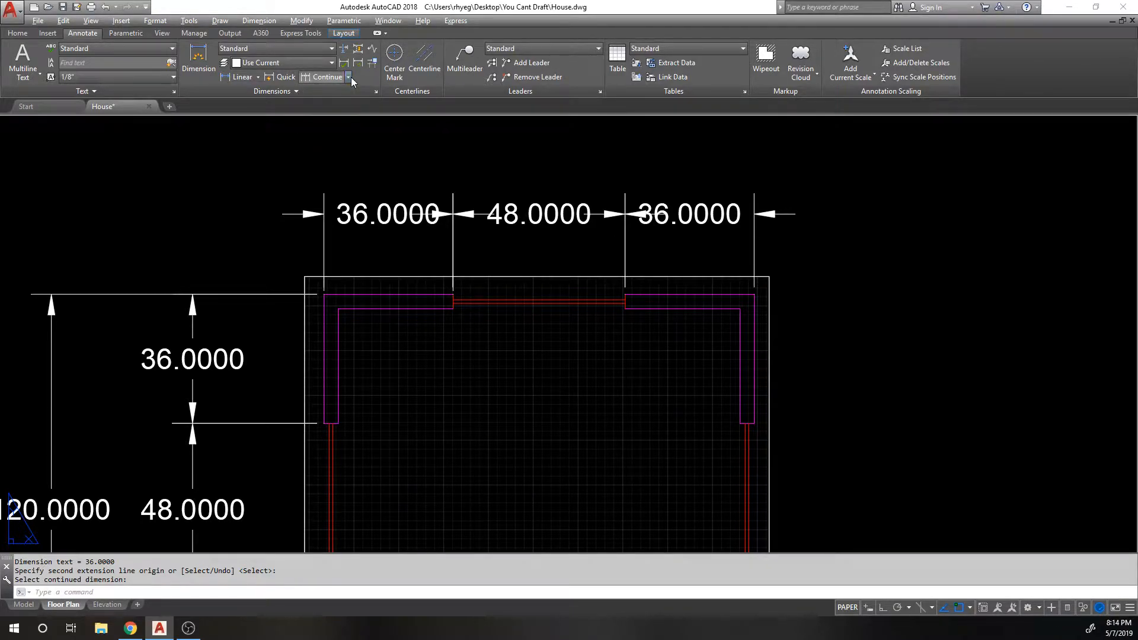
pyautogui.click(349, 77)
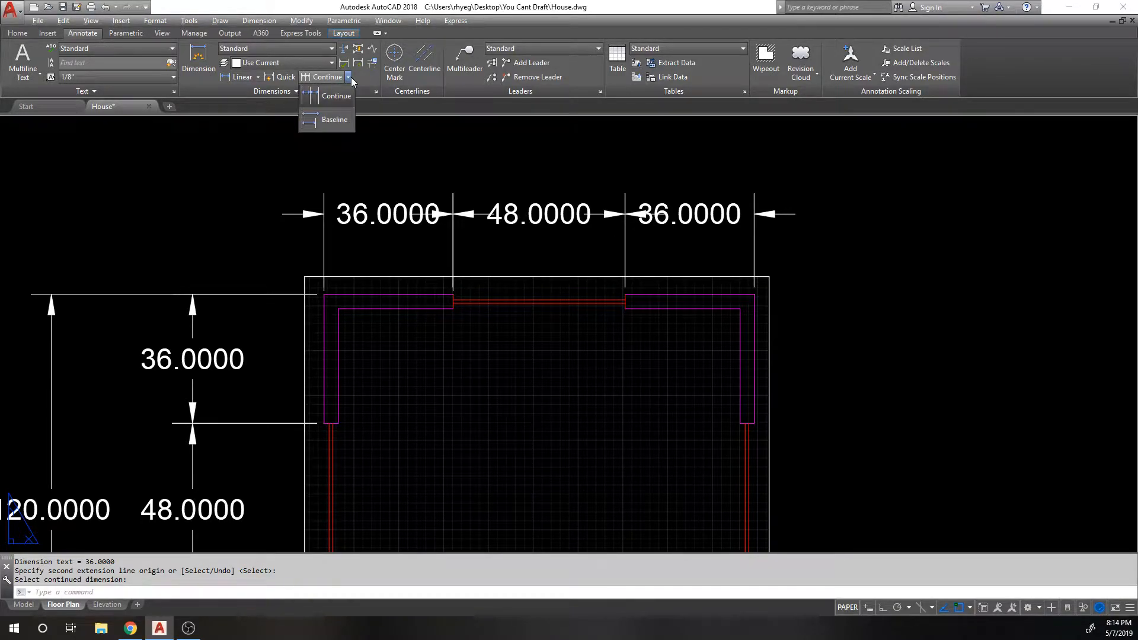
pyautogui.click(323, 121)
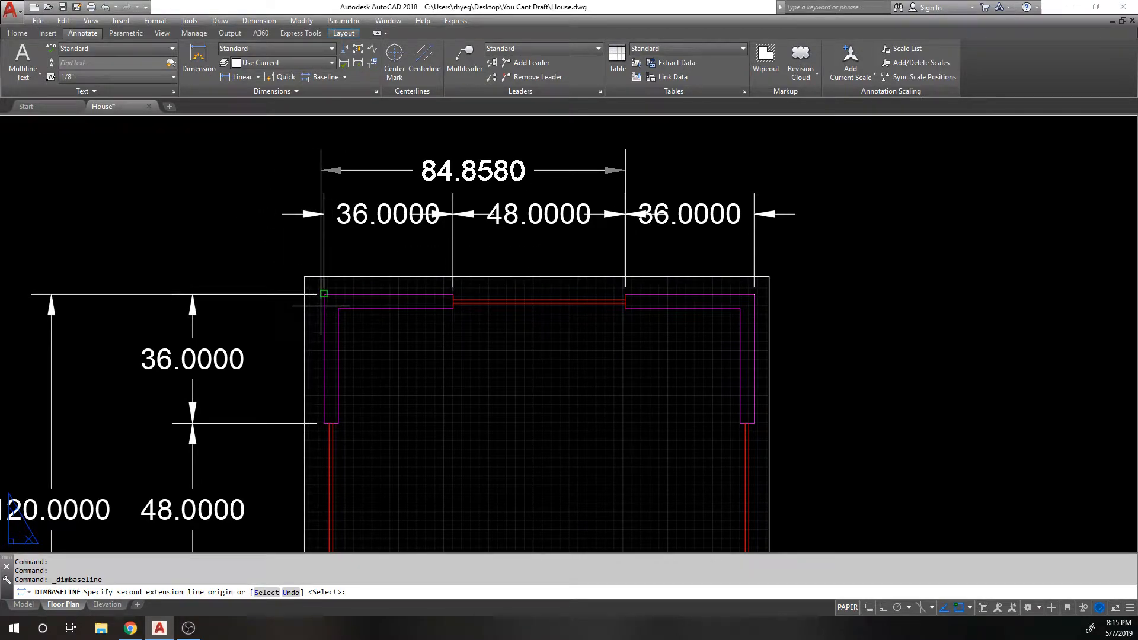
pyautogui.press('Escape')
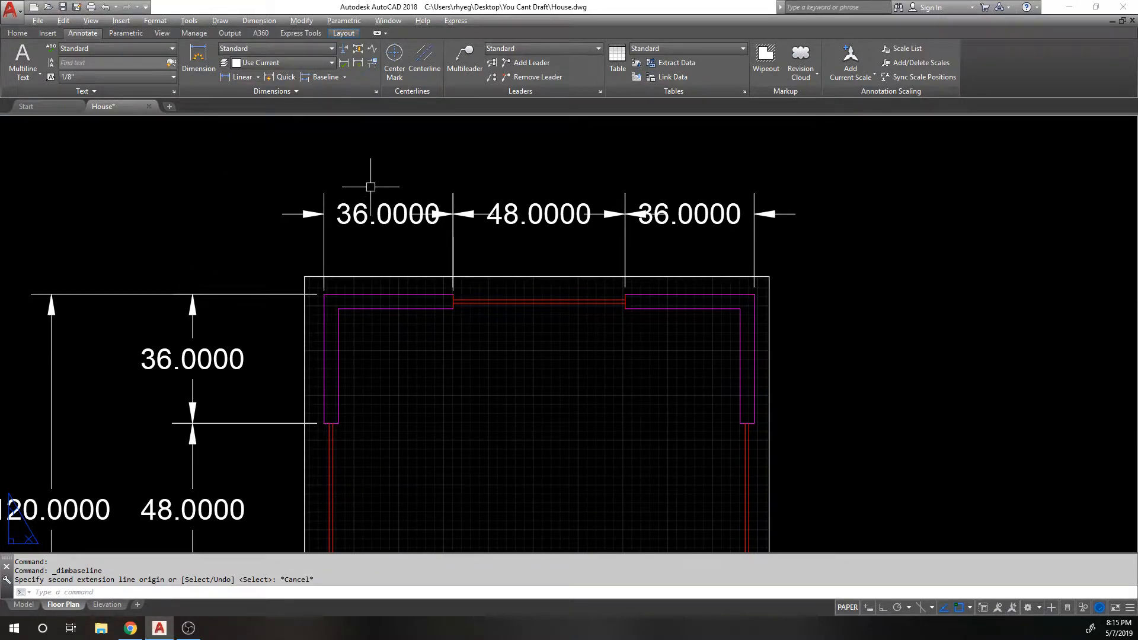
pyautogui.scroll(-5, 370, 187)
pyautogui.scroll(1, 364, 258)
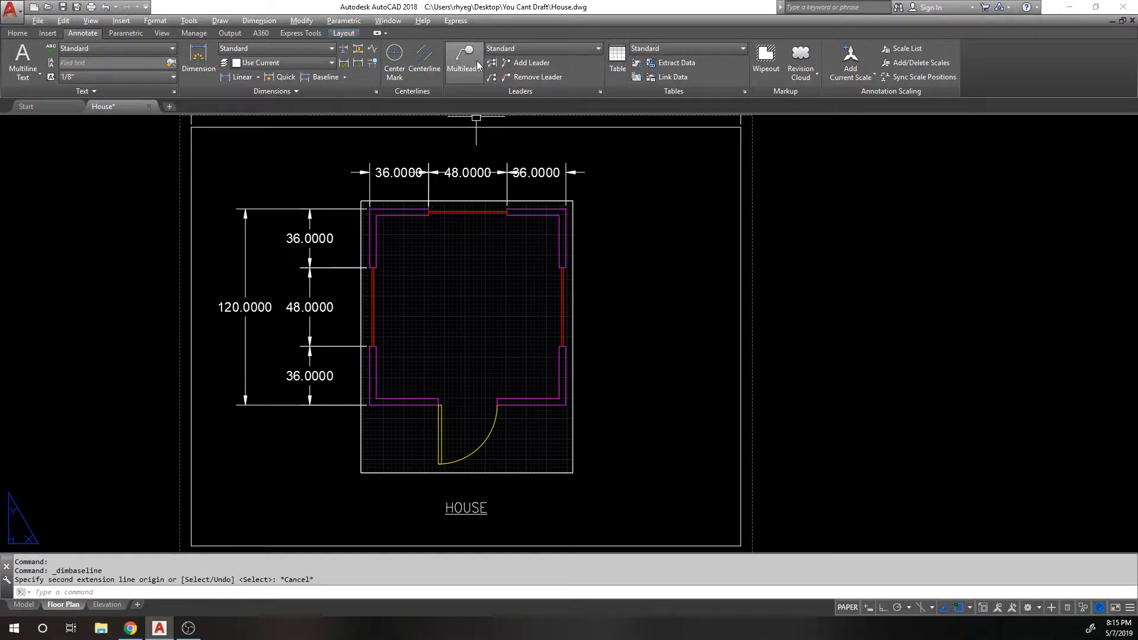
pyautogui.click(767, 59)
pyautogui.scroll(3, 516, 207)
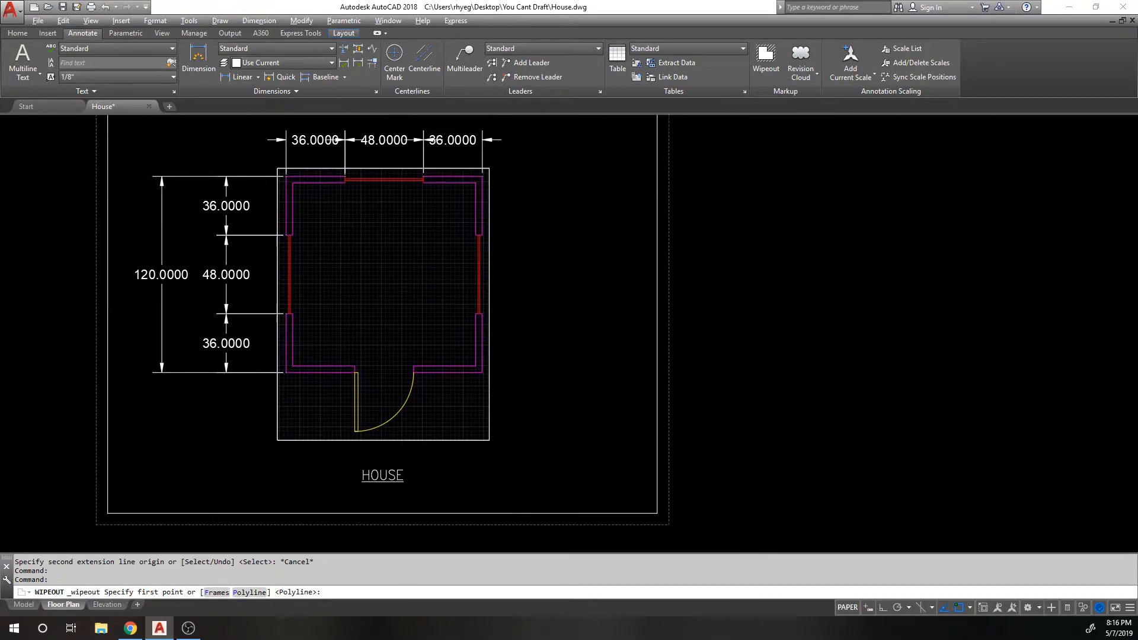
pyautogui.click(511, 199)
pyautogui.click(568, 233)
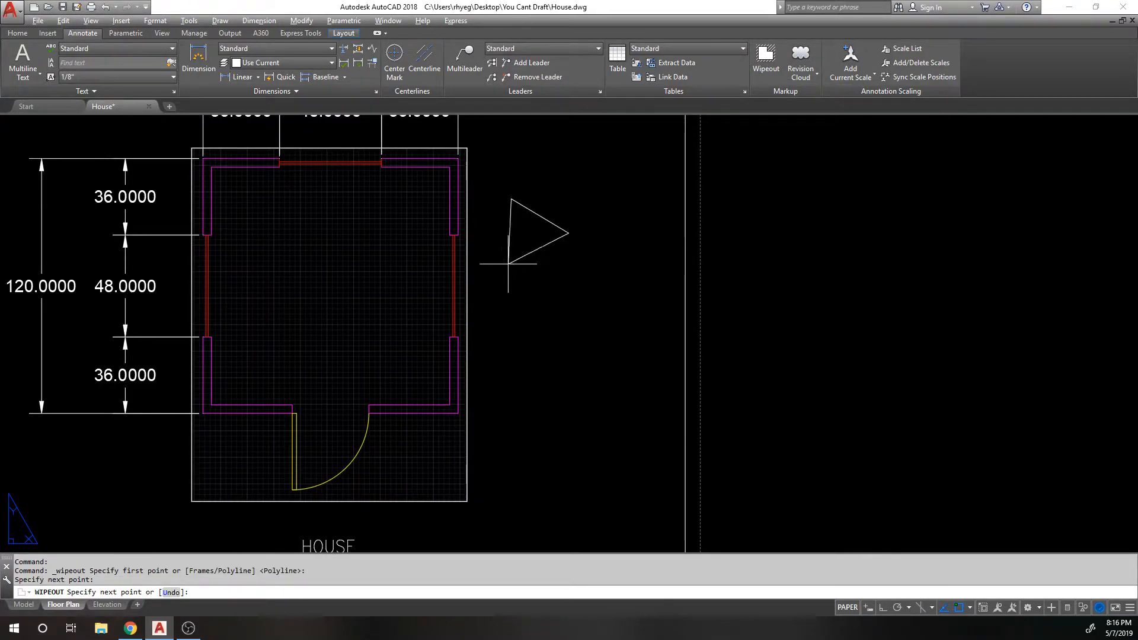
pyautogui.click(491, 256)
pyautogui.click(475, 207)
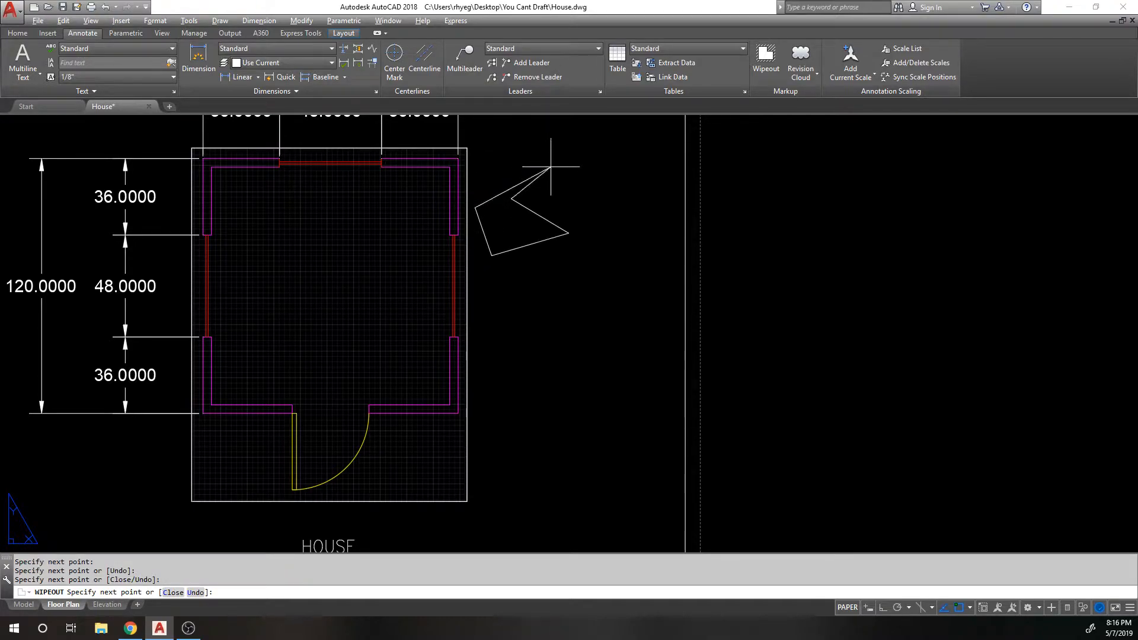
pyautogui.scroll(2, 499, 199)
pyautogui.click(486, 192)
pyautogui.press('Return')
pyautogui.click(512, 196)
pyautogui.write('m')
pyautogui.press('Return')
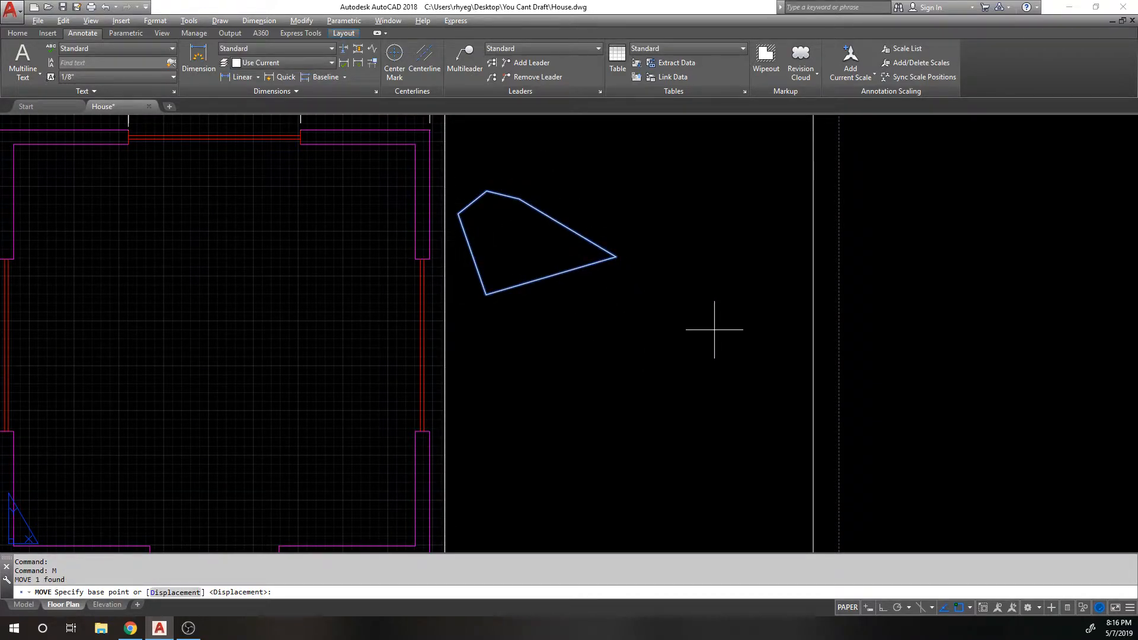
pyautogui.click(716, 329)
pyautogui.scroll(-4, 508, 326)
pyautogui.scroll(3, 432, 261)
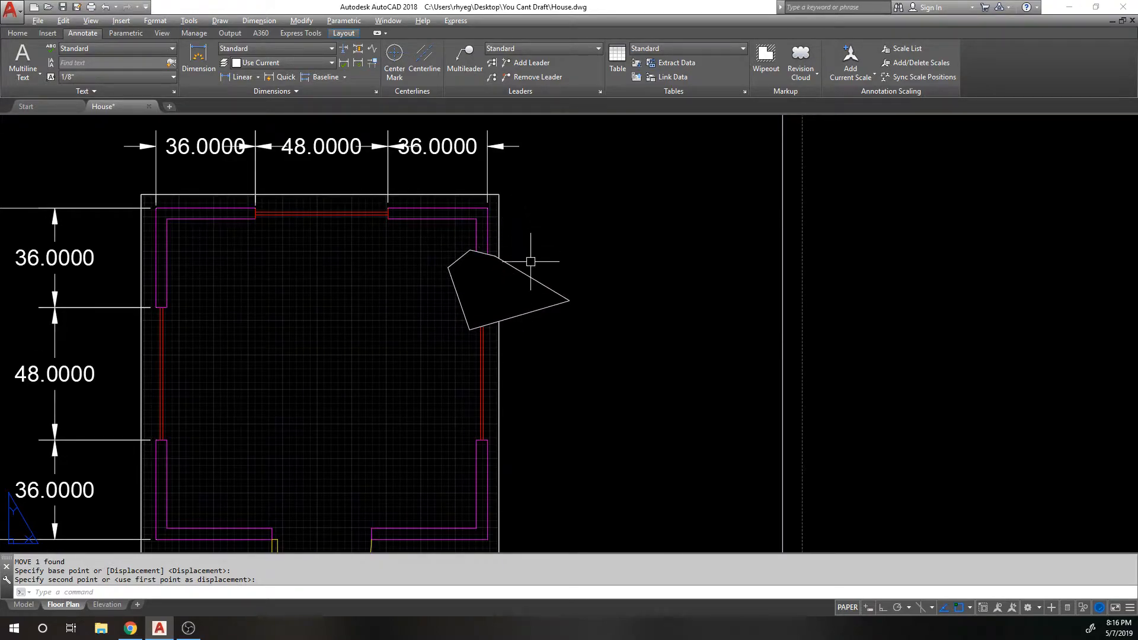
pyautogui.click(543, 282)
pyautogui.click(549, 287)
pyautogui.write('e')
pyautogui.press('Return')
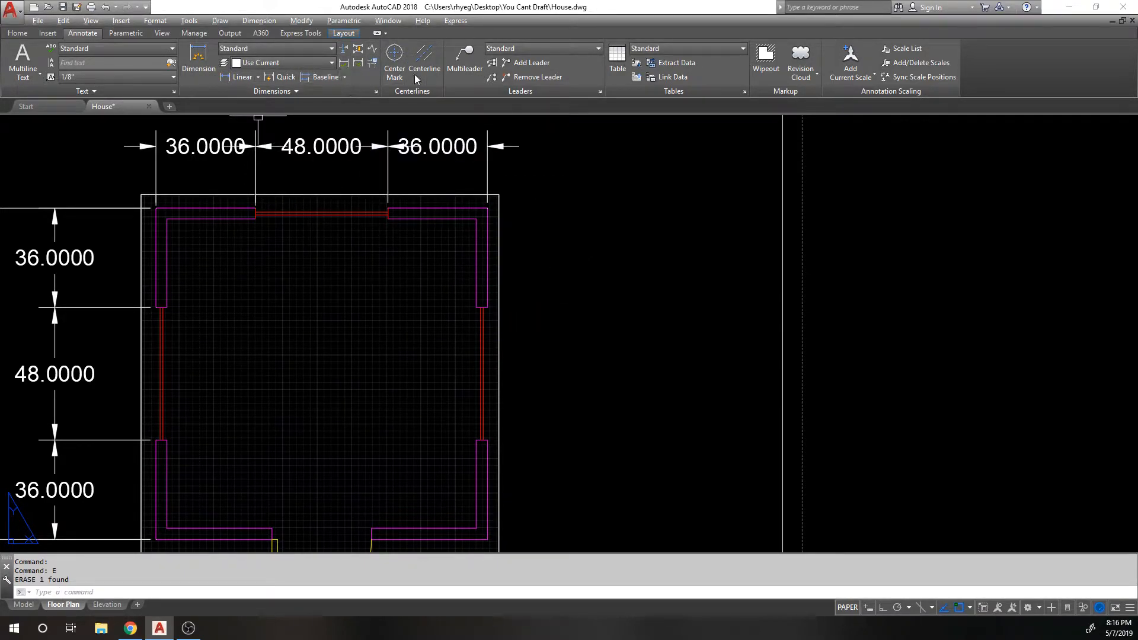
# Step: Add a multileader labelled FLOOR, with its arrow inside the room and landing near the right wall
pyautogui.click(464, 59)
pyautogui.click(352, 323)
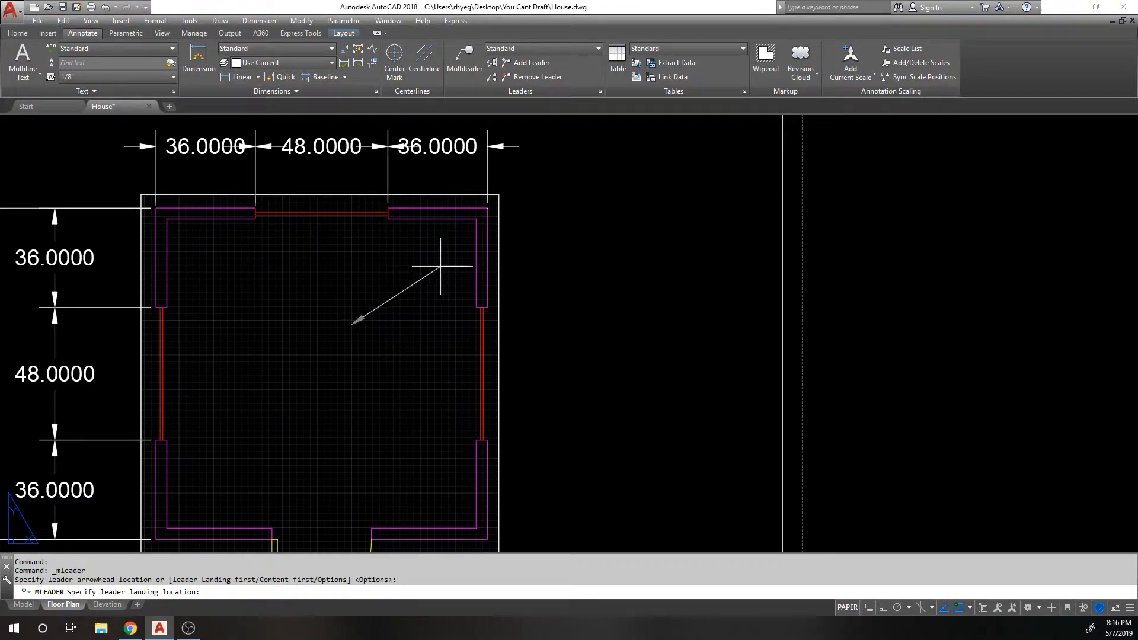
pyautogui.click(436, 267)
pyautogui.write('FL')
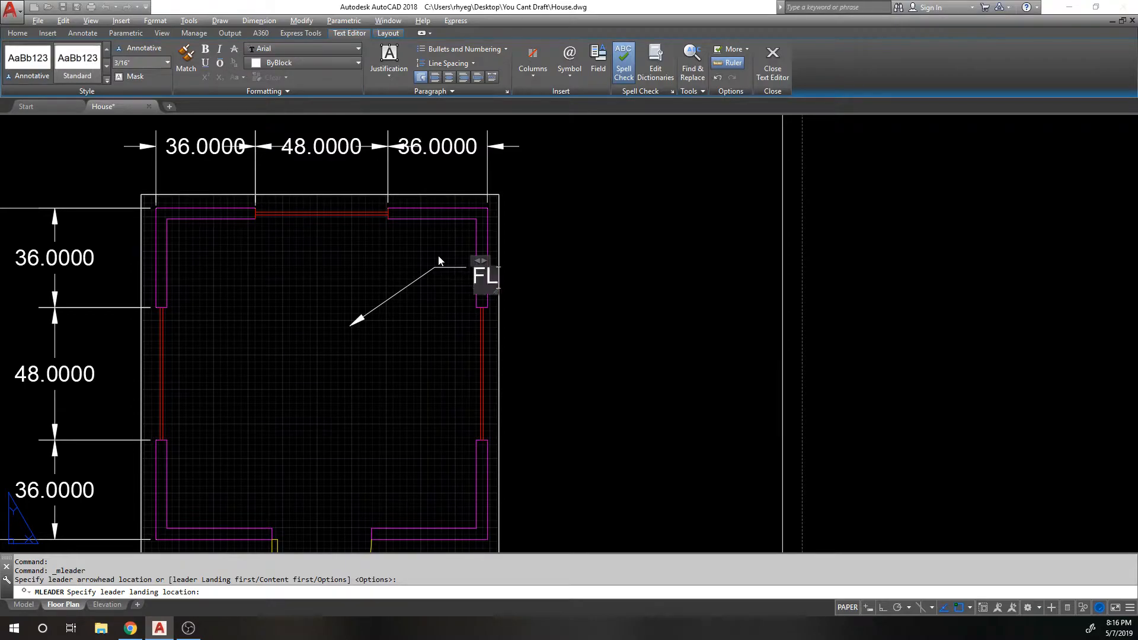
pyautogui.write('OOR')
pyautogui.click(438, 258)
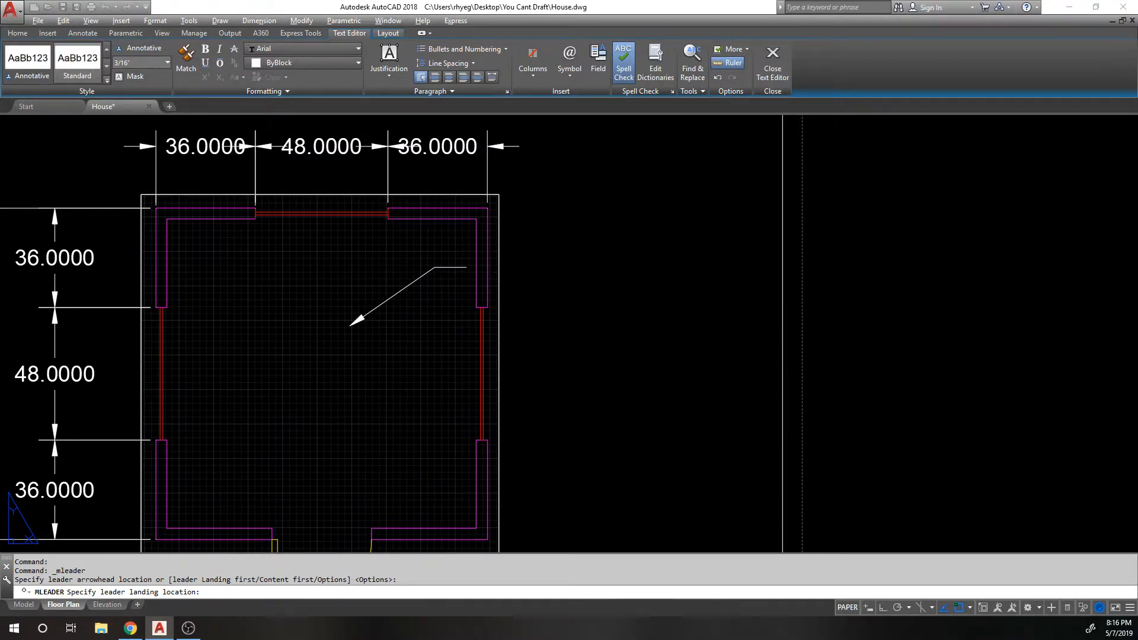
# Step: Move the FLOOR leader slightly up and left beside the top-right wall
pyautogui.write('M')
pyautogui.press('Return')
pyautogui.click(444, 266)
pyautogui.press('Return')
pyautogui.scroll(2, 454, 246)
pyautogui.click(448, 245)
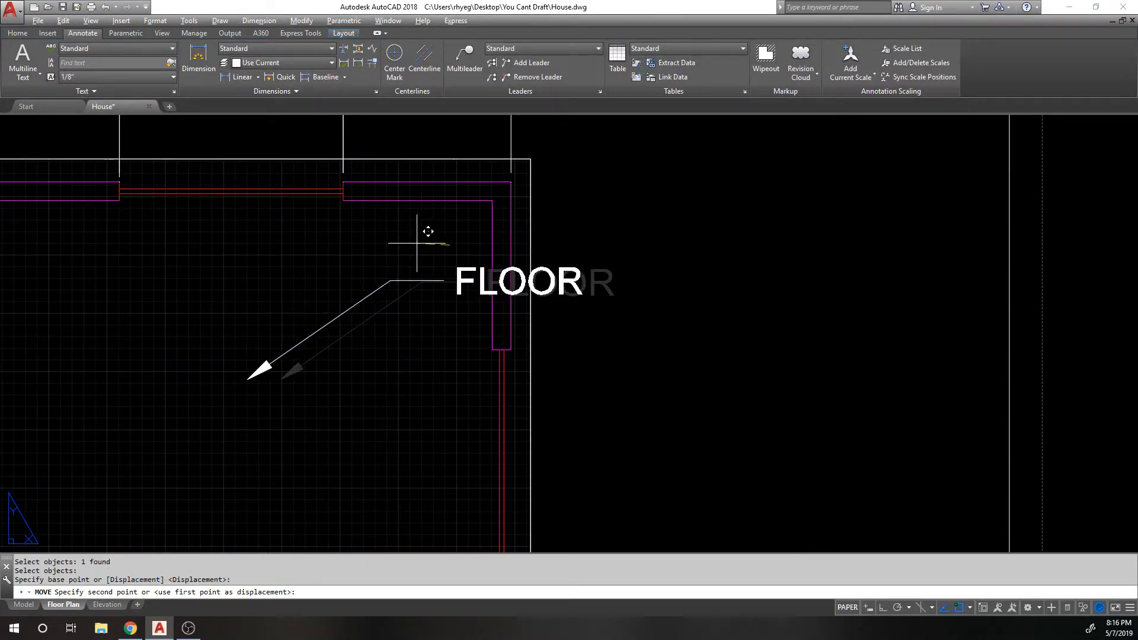
pyautogui.click(440, 237)
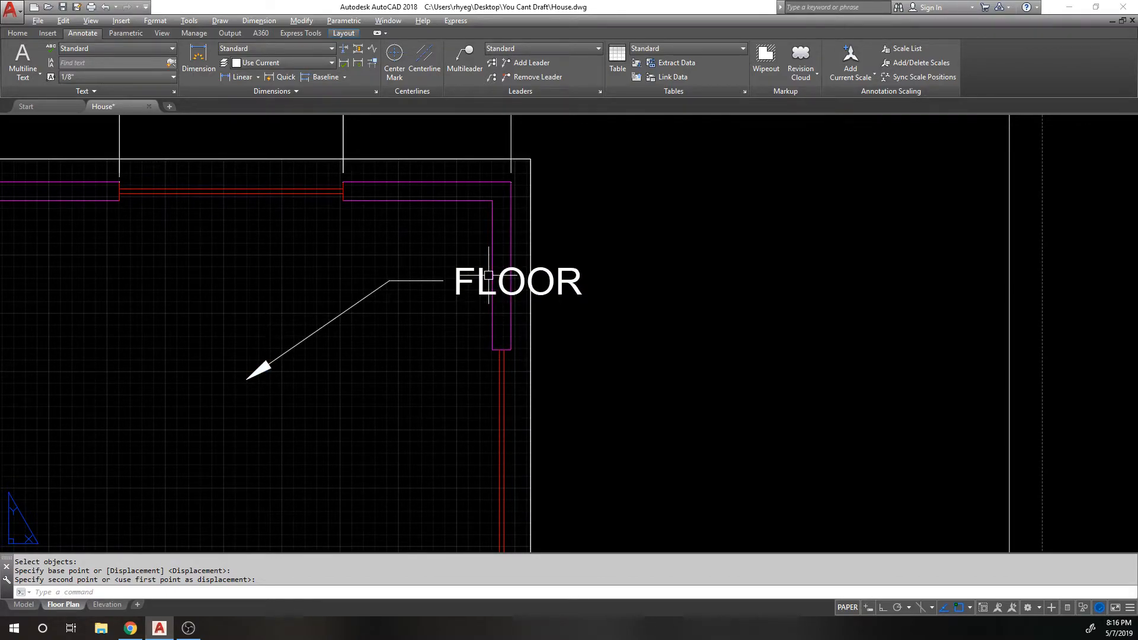
pyautogui.click(766, 57)
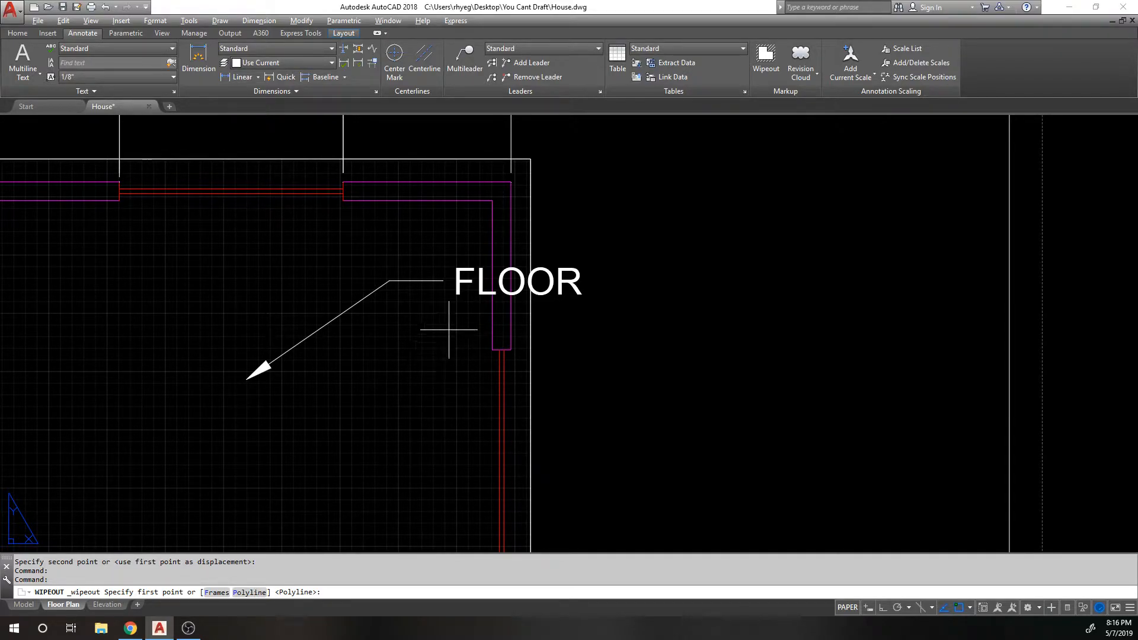
# Step: Draw a rectangle with REC over the middle of the FLOOR label
pyautogui.press('Escape')
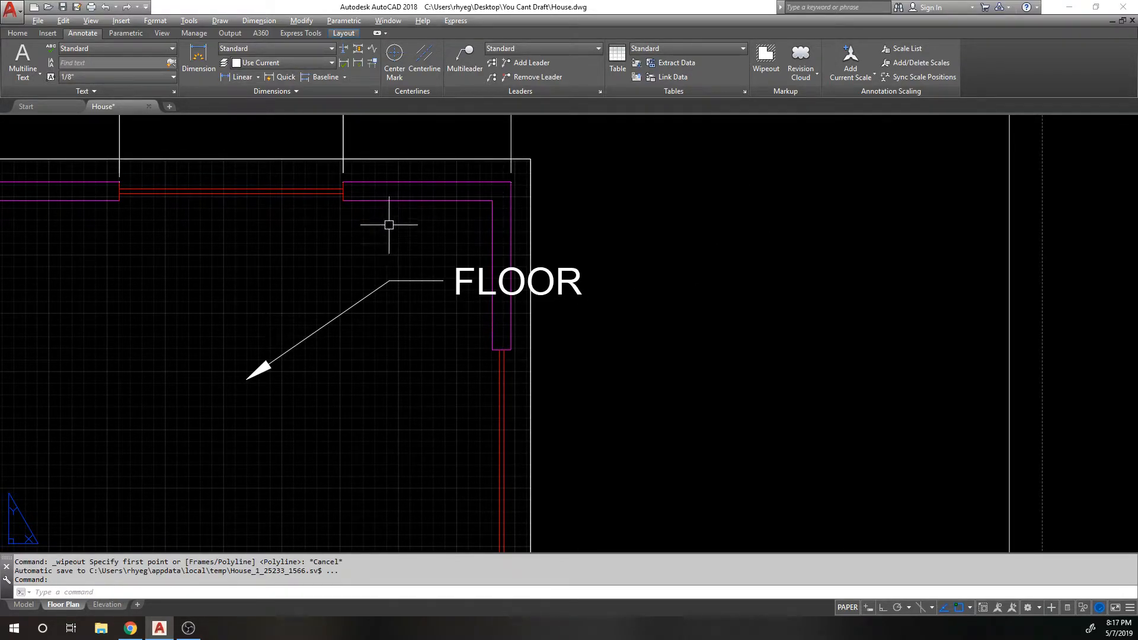
pyautogui.scroll(1, 473, 253)
pyautogui.scroll(1, 473, 253)
pyautogui.write('REC')
pyautogui.press('Return')
pyautogui.click(473, 251)
pyautogui.click(593, 345)
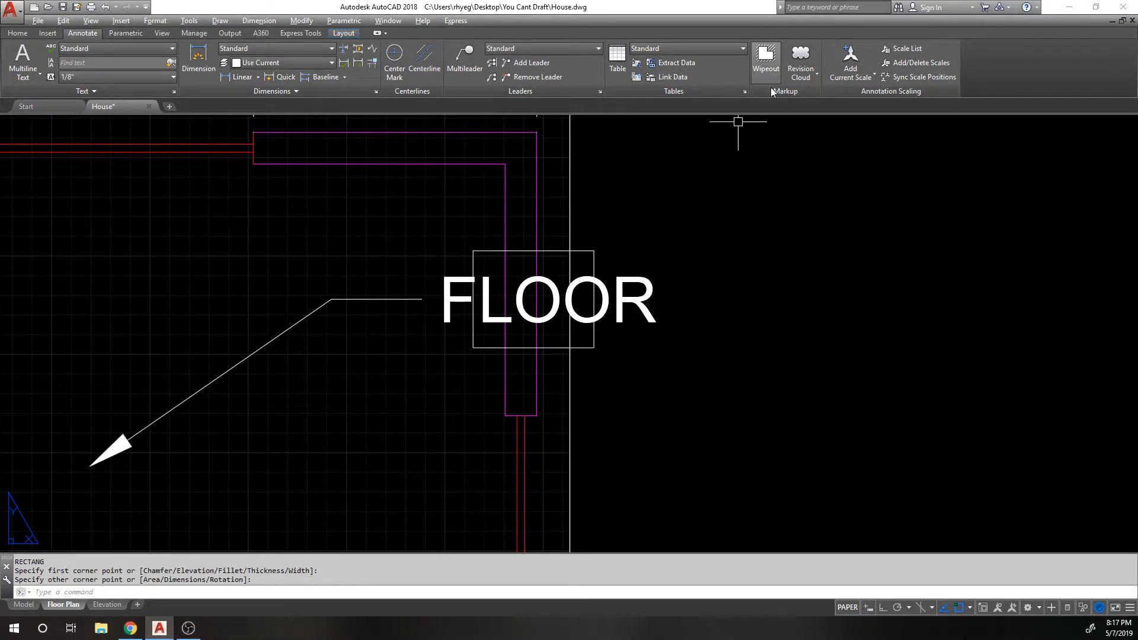
# Step: Turn the rectangle into a wipeout using the Polyline option, erasing the original outline
pyautogui.scroll(-1, 789, 116)
pyautogui.click(766, 59)
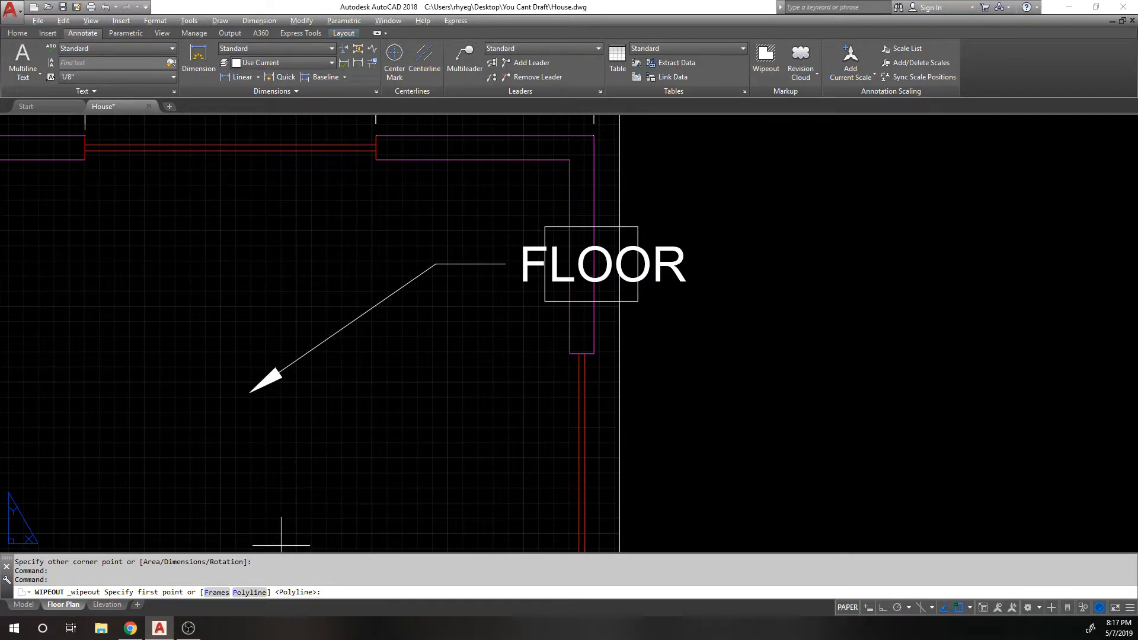
pyautogui.press('Return')
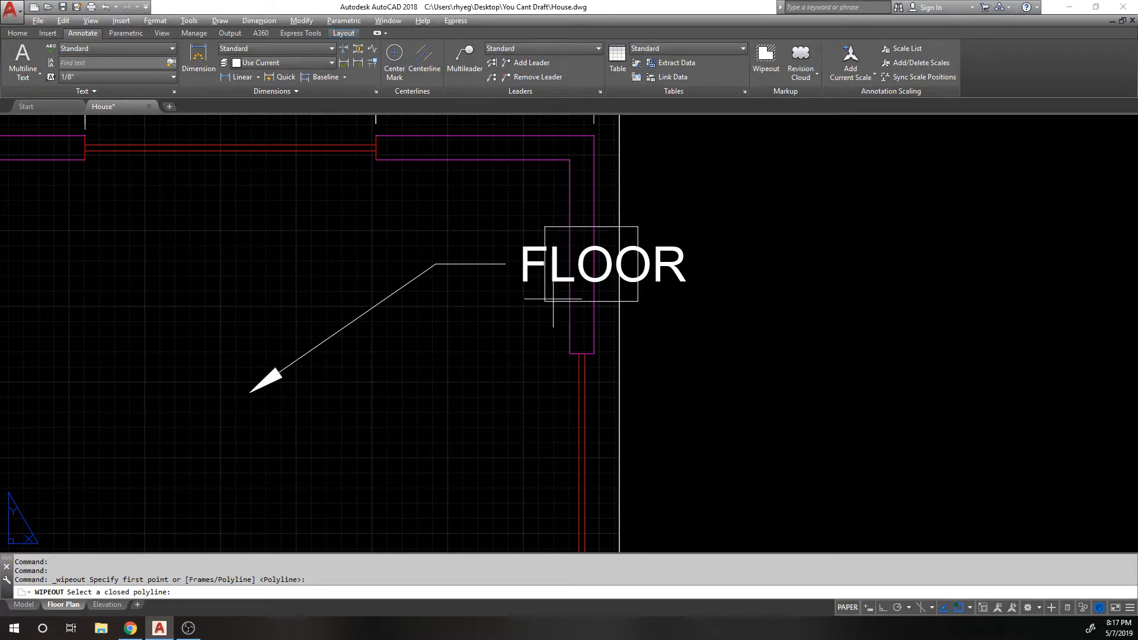
pyautogui.click(553, 299)
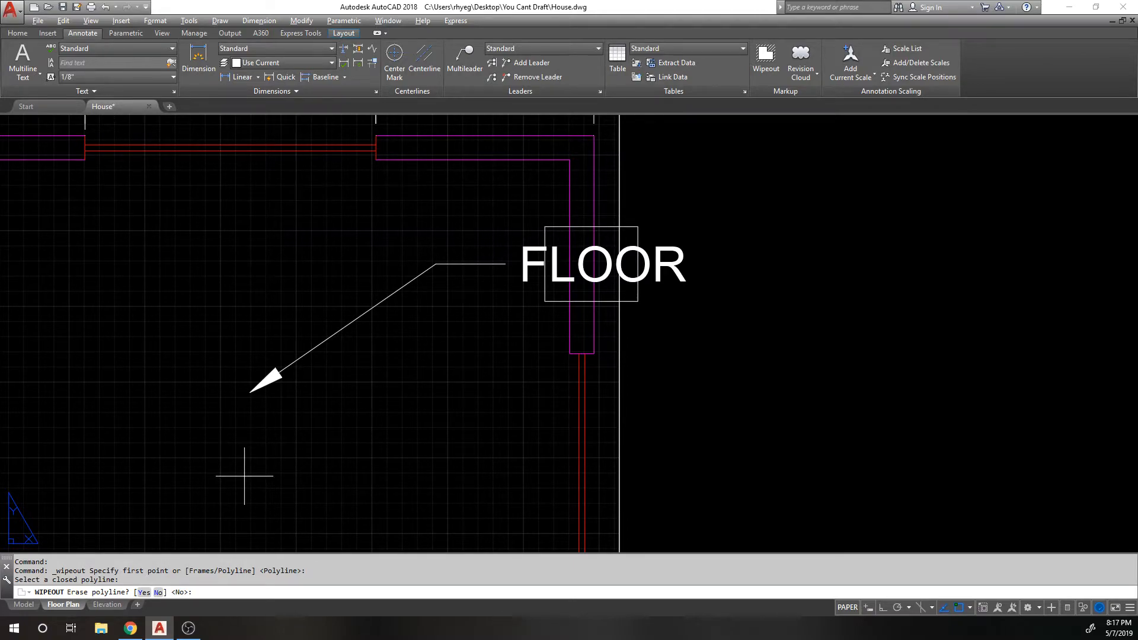
pyautogui.press('Return')
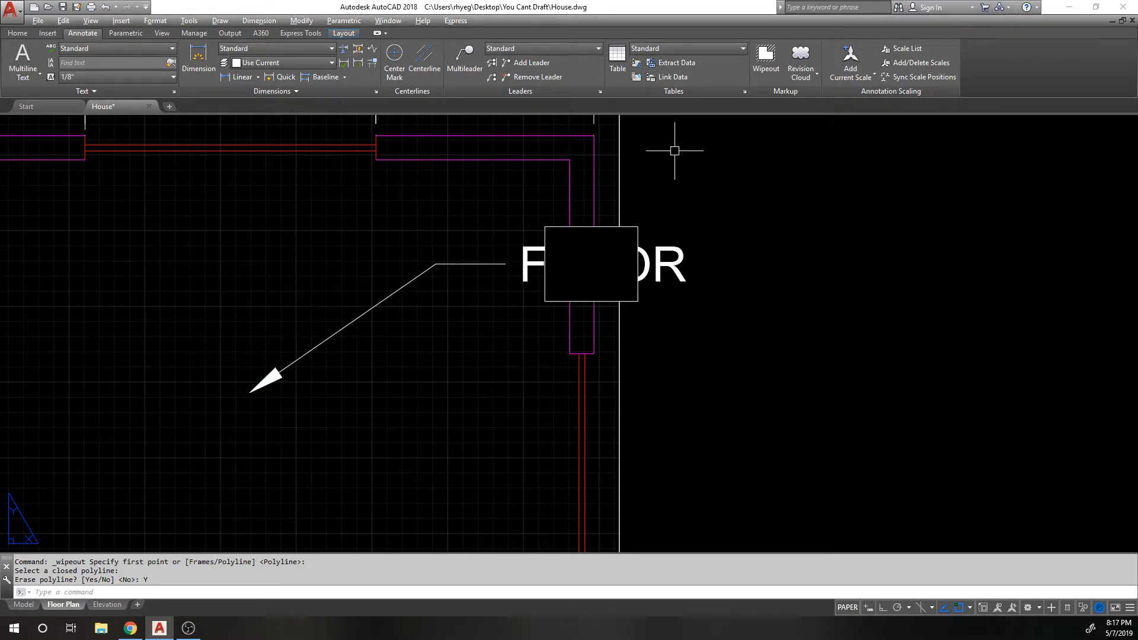
pyautogui.press('Escape')
# Step: Select the FLOOR multileader and apply Draw Order > Bring to Front so it sits above the wipeout
pyautogui.click(692, 219)
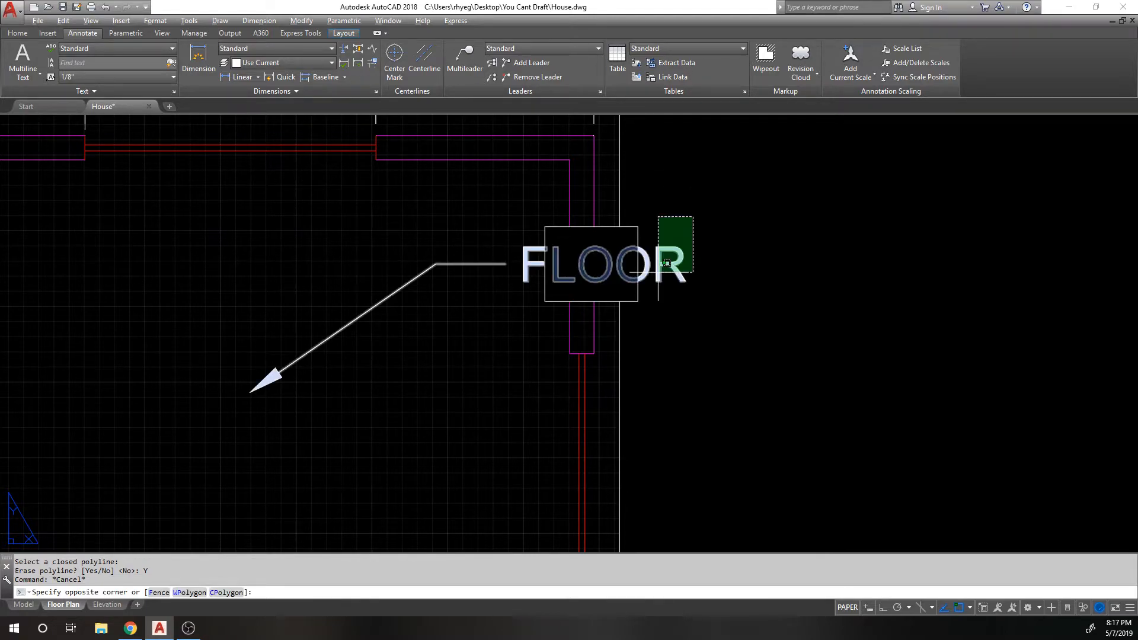
pyautogui.click(674, 261)
pyautogui.click(18, 34)
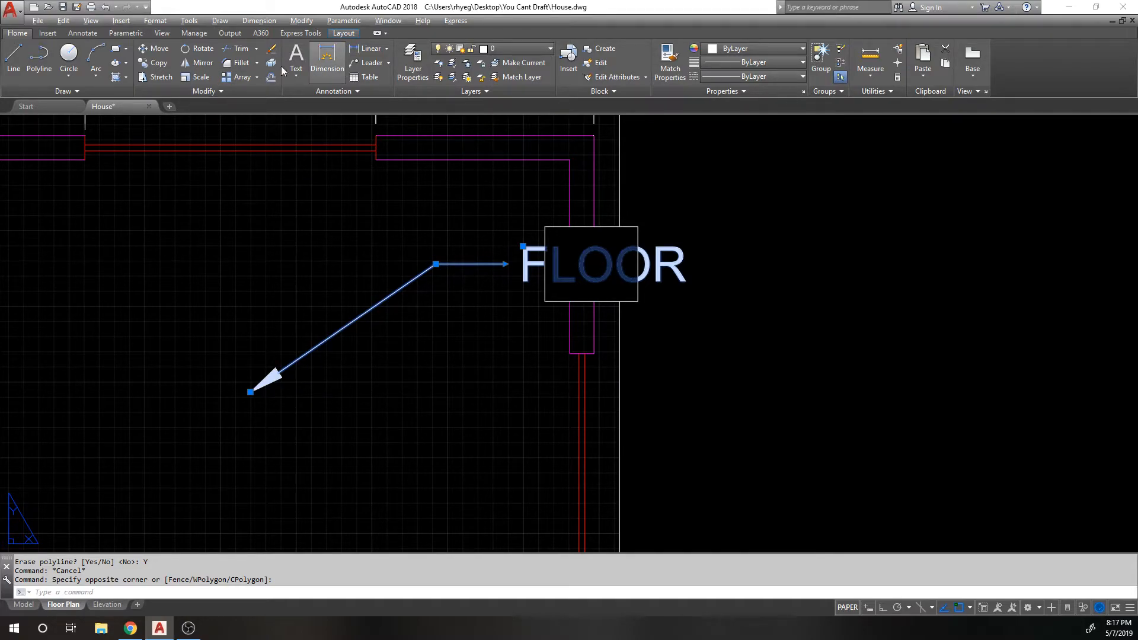
pyautogui.click(53, 34)
pyautogui.click(78, 33)
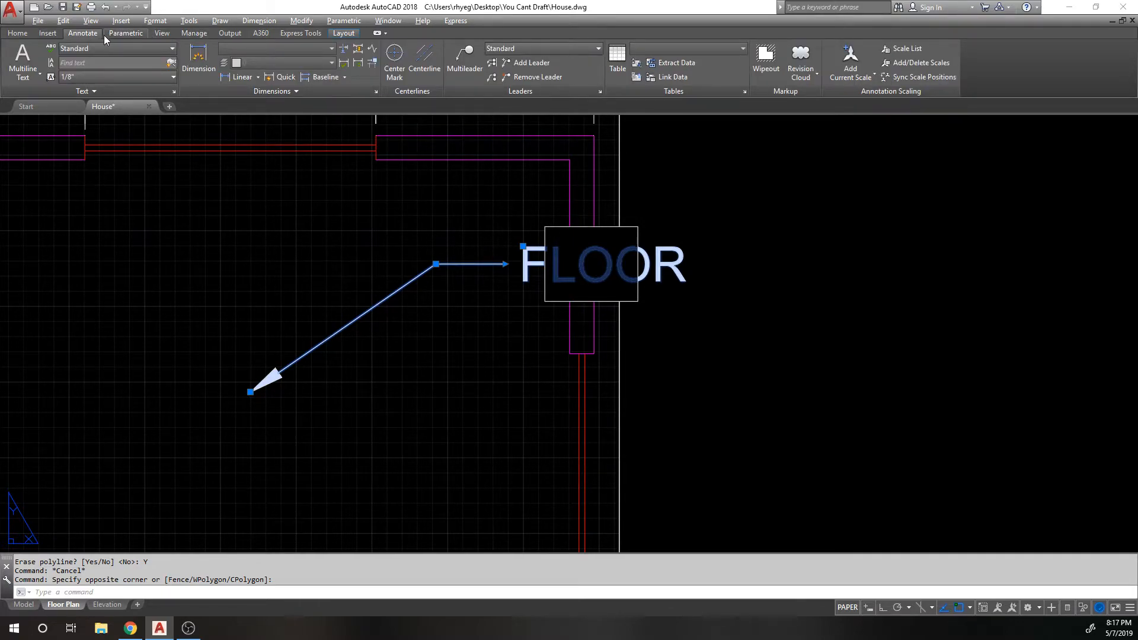
pyautogui.click(91, 22)
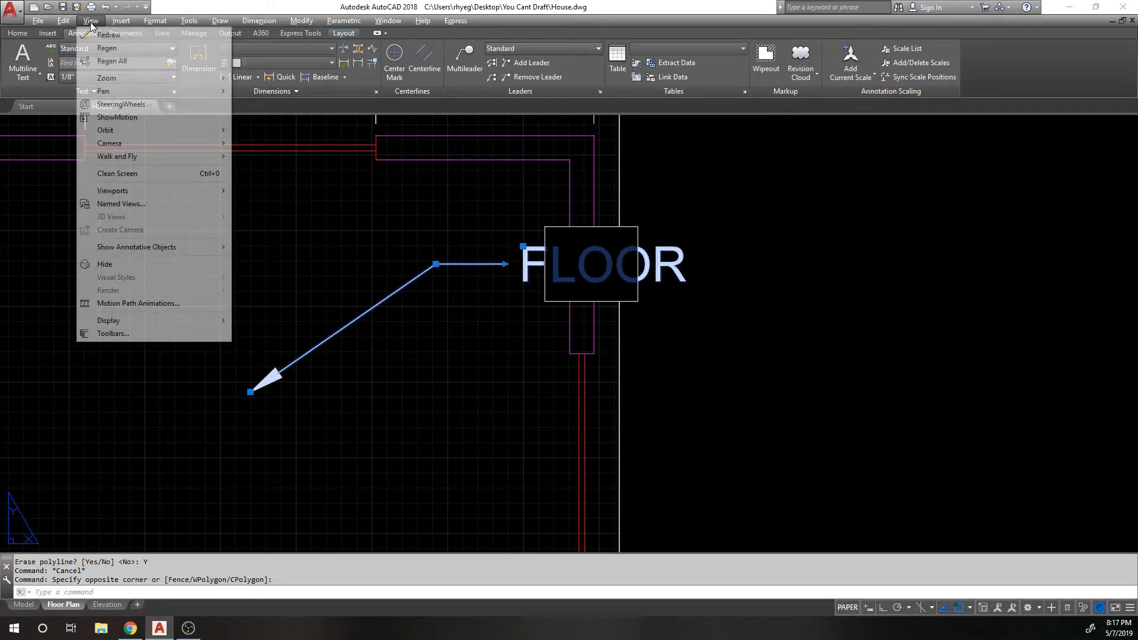
pyautogui.moveTo(122, 21)
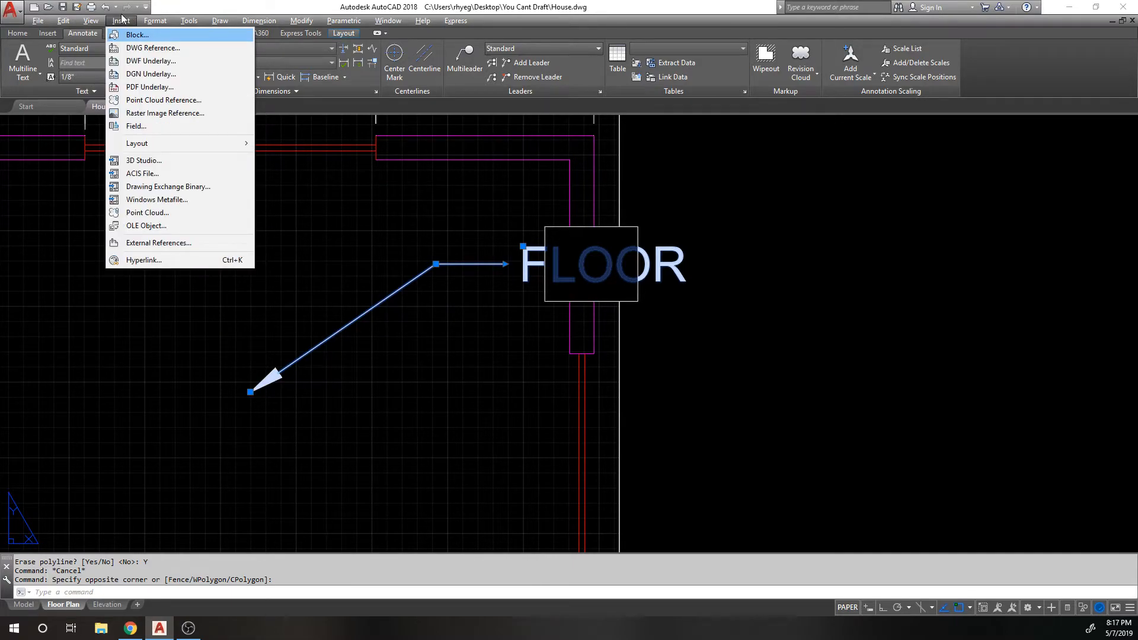
pyautogui.moveTo(165, 22)
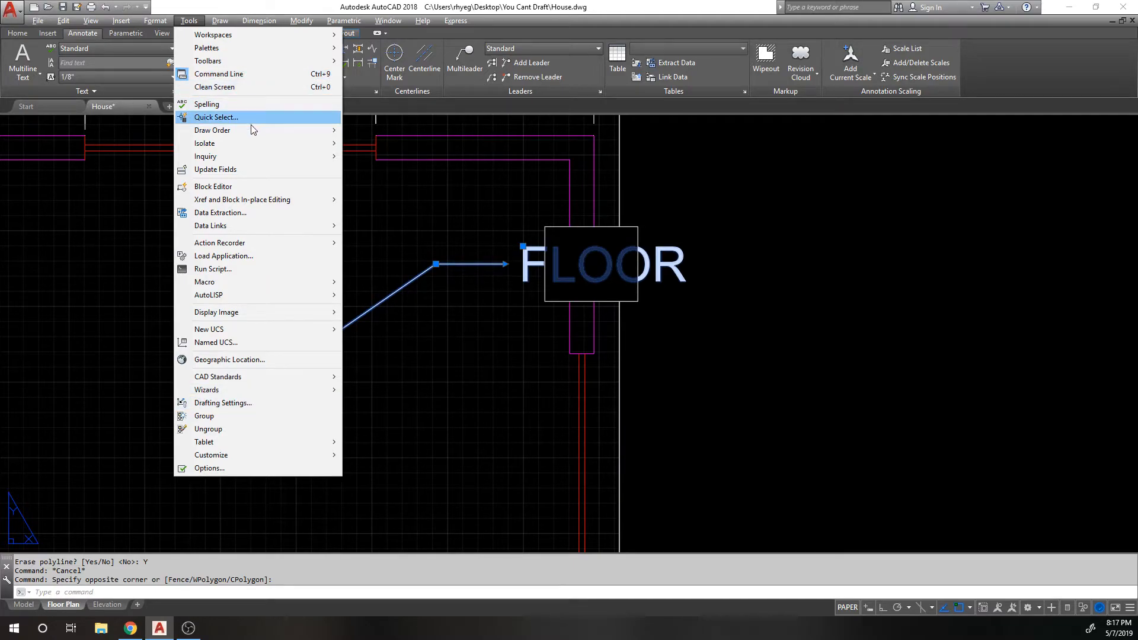
pyautogui.moveTo(260, 133)
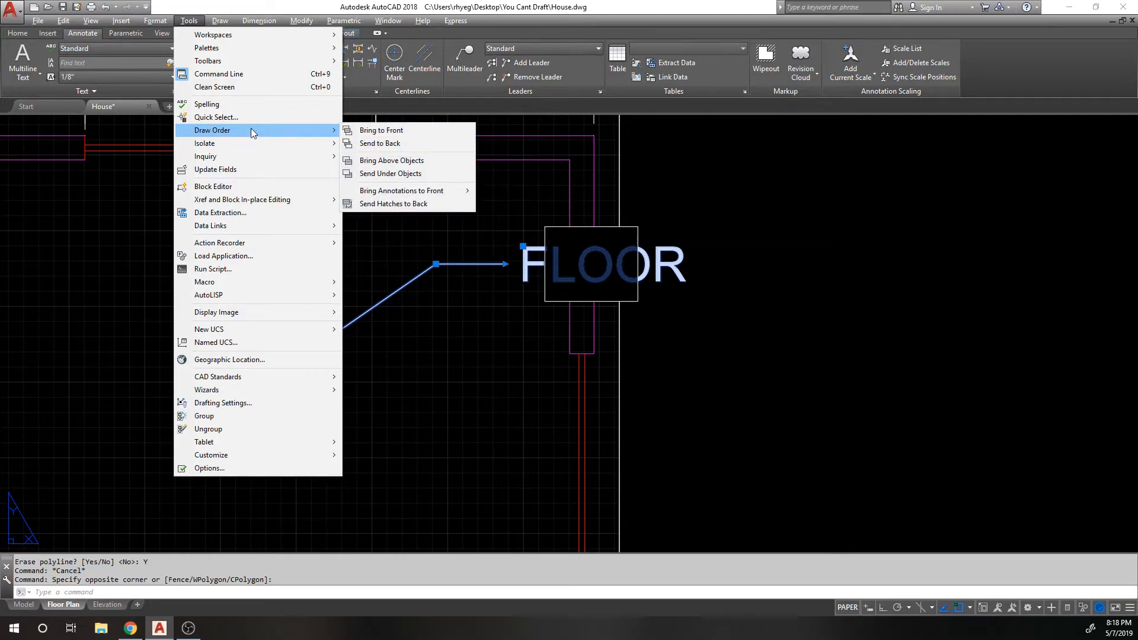
pyautogui.click(398, 131)
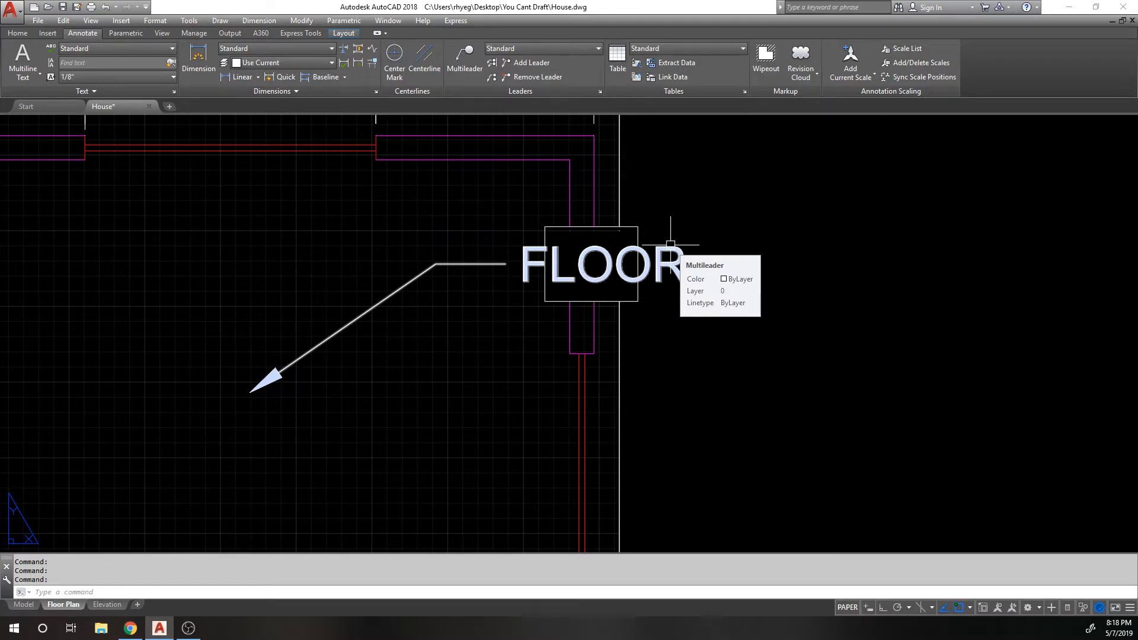
pyautogui.scroll(-2, 534, 233)
pyautogui.scroll(1, 541, 223)
pyautogui.scroll(-2, 541, 222)
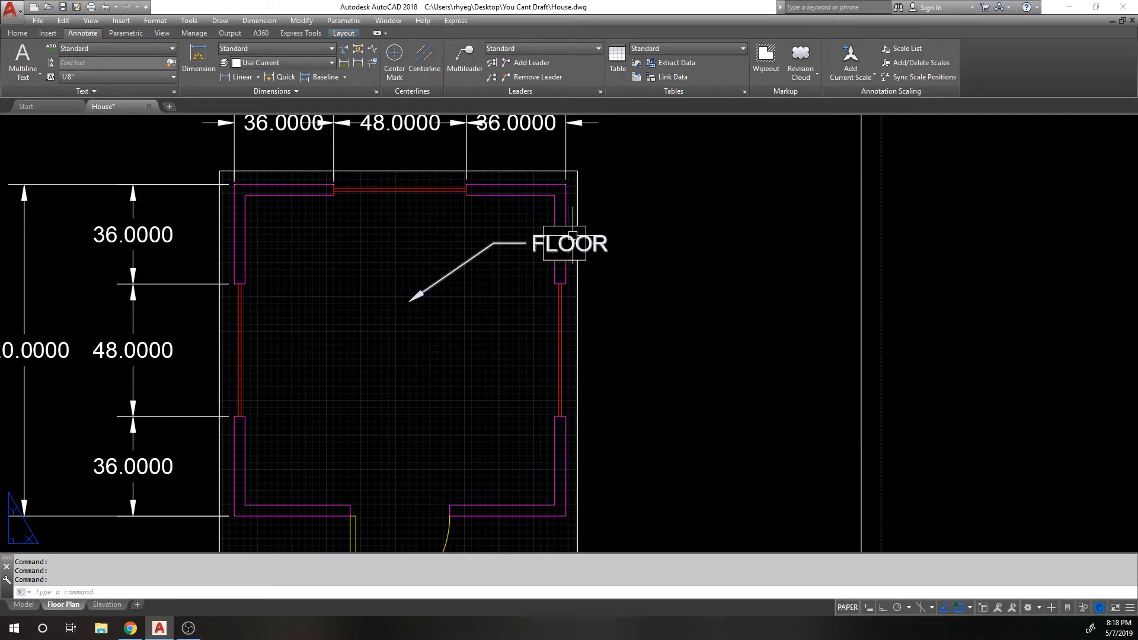
pyautogui.scroll(2, 586, 229)
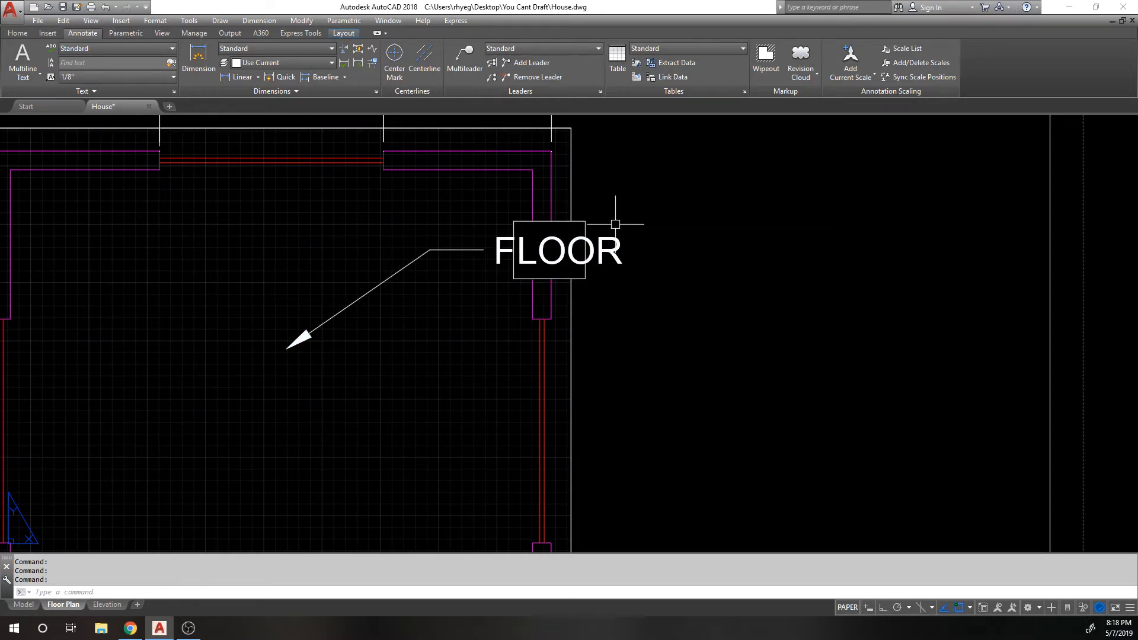
pyautogui.scroll(2, 581, 216)
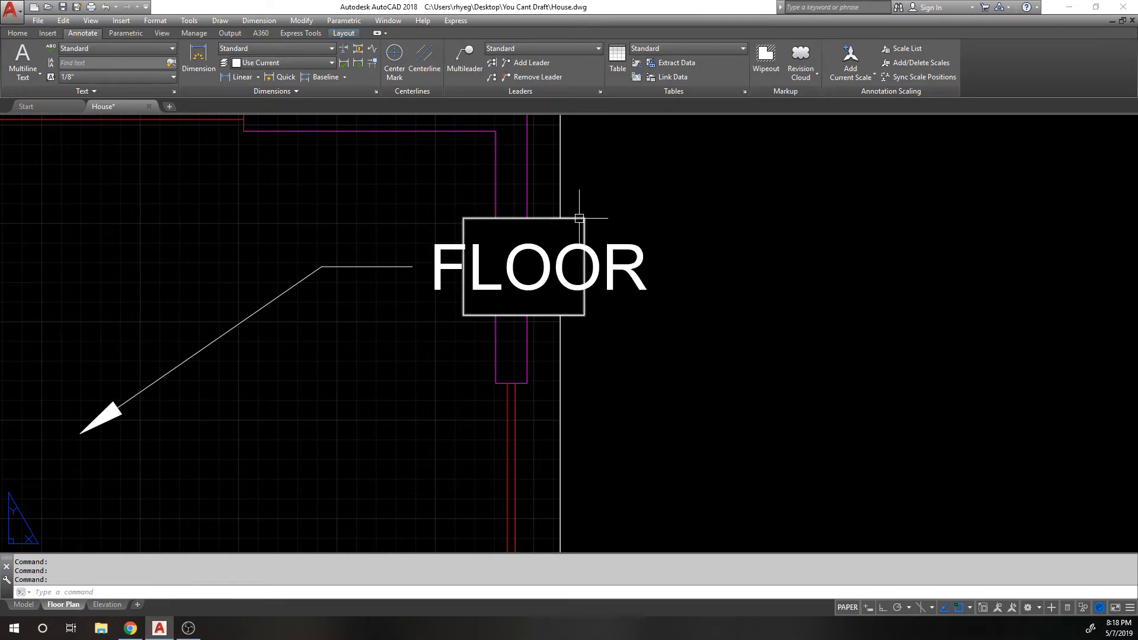
pyautogui.scroll(-1, 694, 249)
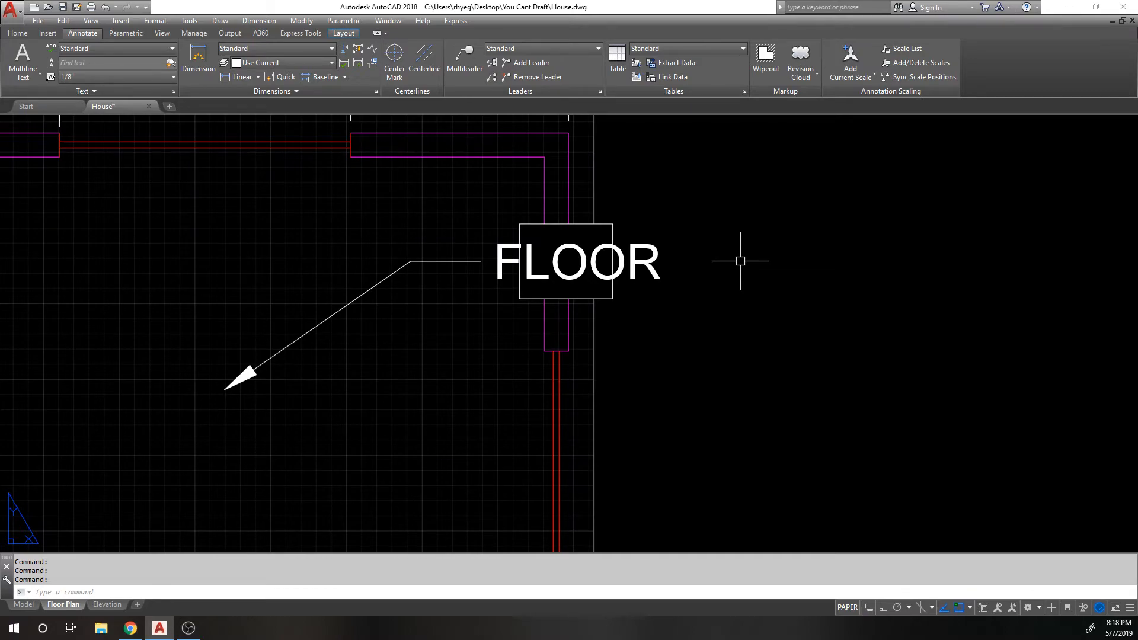
# Step: Turn wipeout frames off with TFRAMES
pyautogui.write('TF')
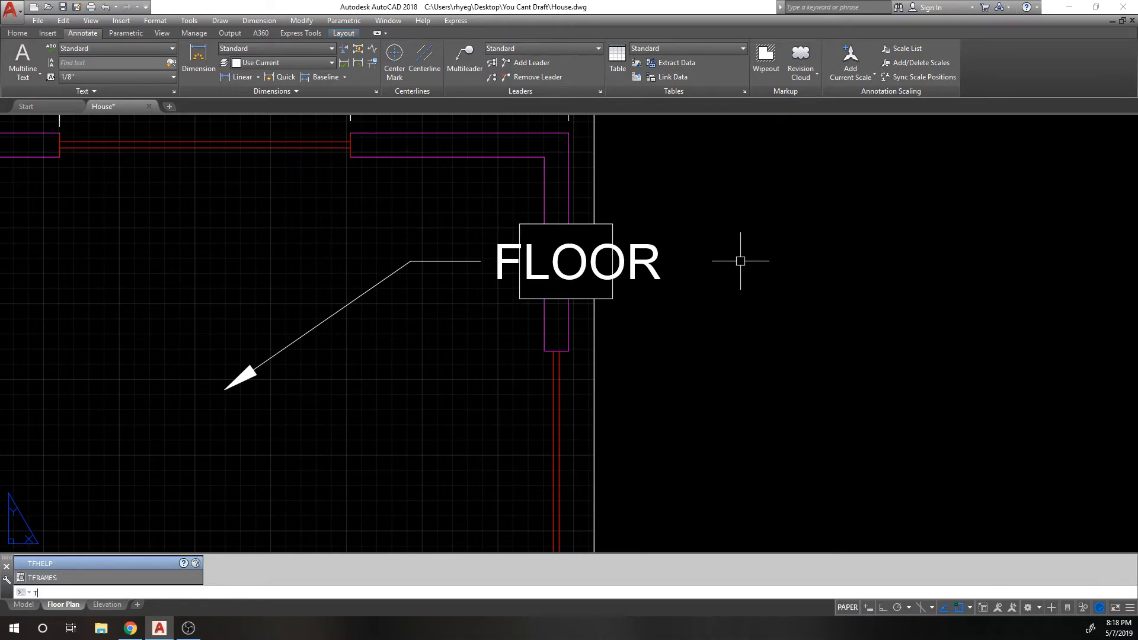
pyautogui.write('MES')
pyautogui.press('Return')
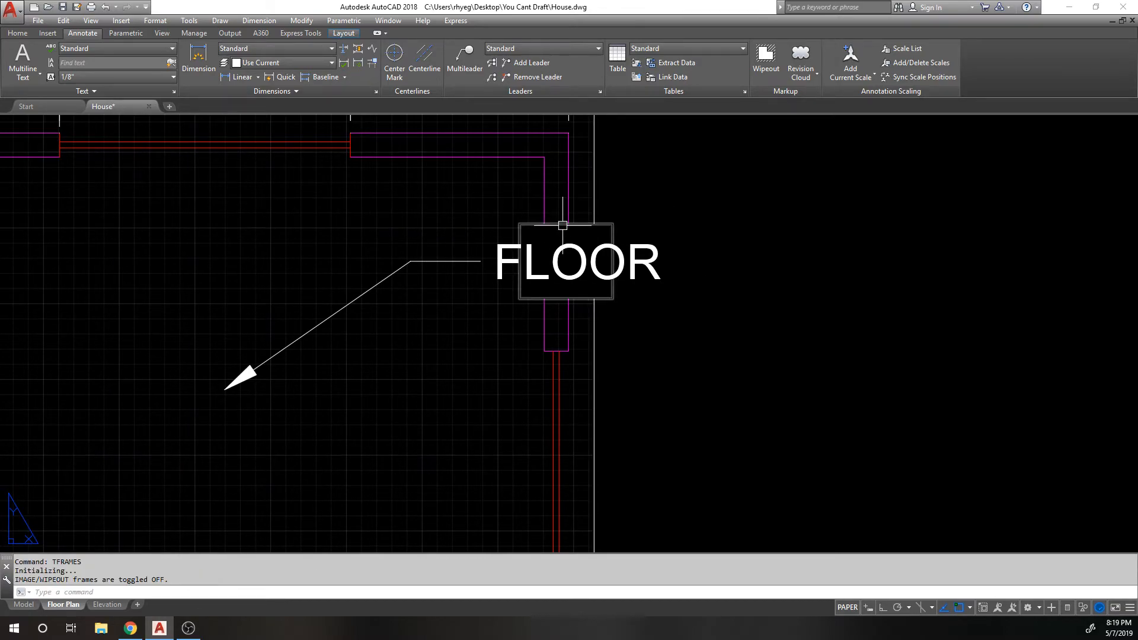
# Step: Select the frameless wipeout behind FLOOR to check it, then clear the selection and zoom out
pyautogui.click(634, 215)
pyautogui.click(606, 232)
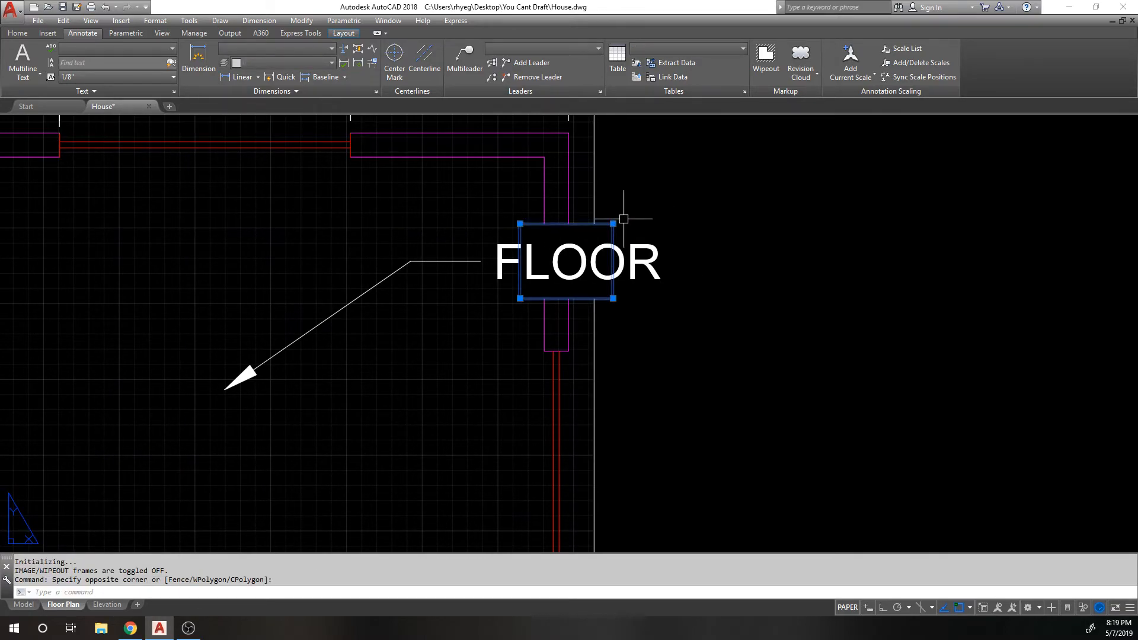
pyautogui.click(614, 224)
pyautogui.press('Escape')
pyautogui.press('Escape')
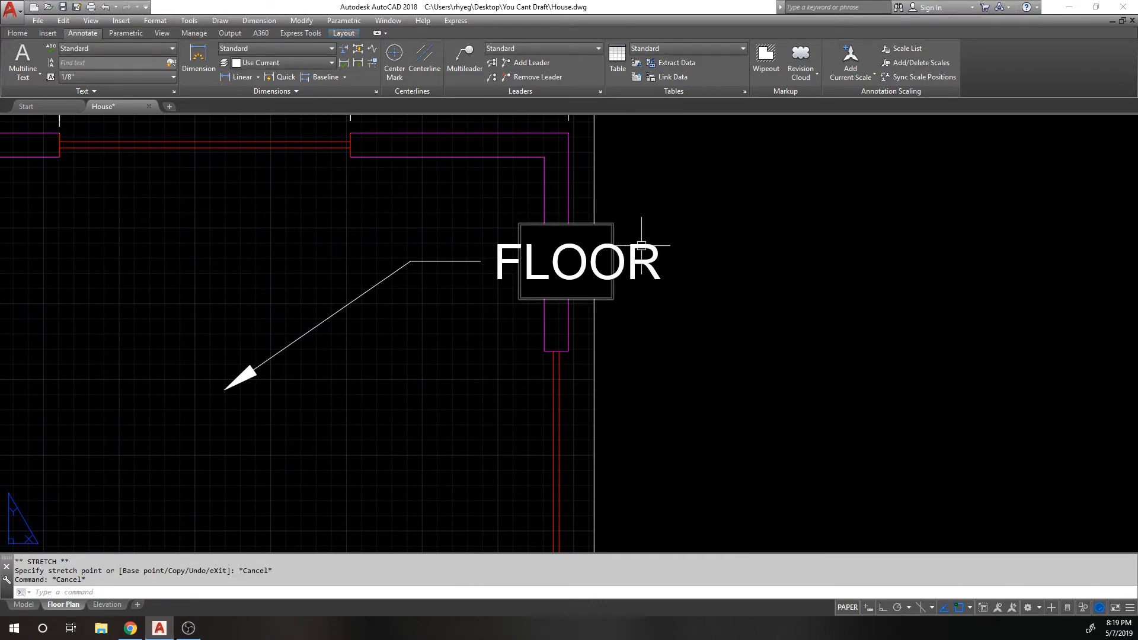
pyautogui.scroll(-1, 557, 250)
pyautogui.scroll(-1, 738, 217)
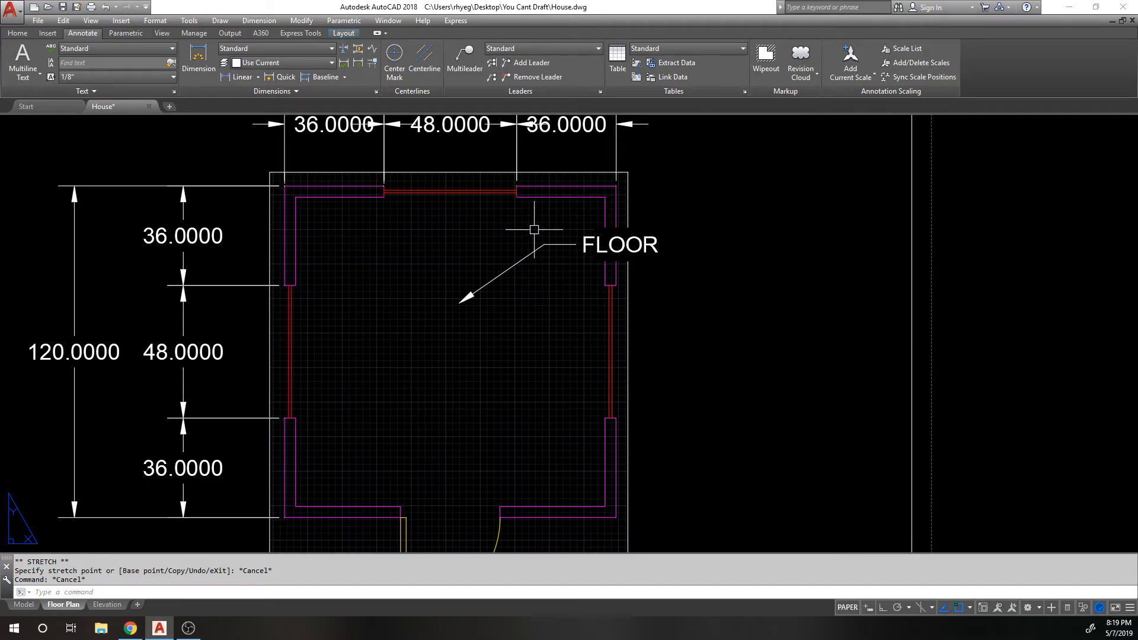
pyautogui.scroll(1, 612, 225)
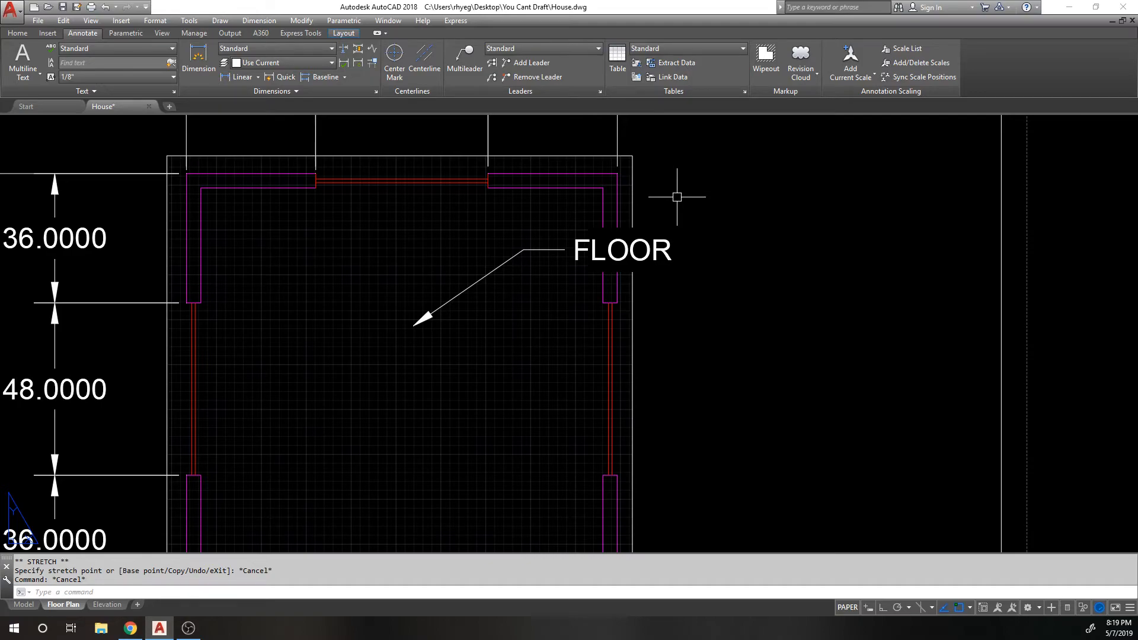
# Step: Erase the FLOOR multileader
pyautogui.click(549, 246)
pyautogui.write('e')
pyautogui.press('Return')
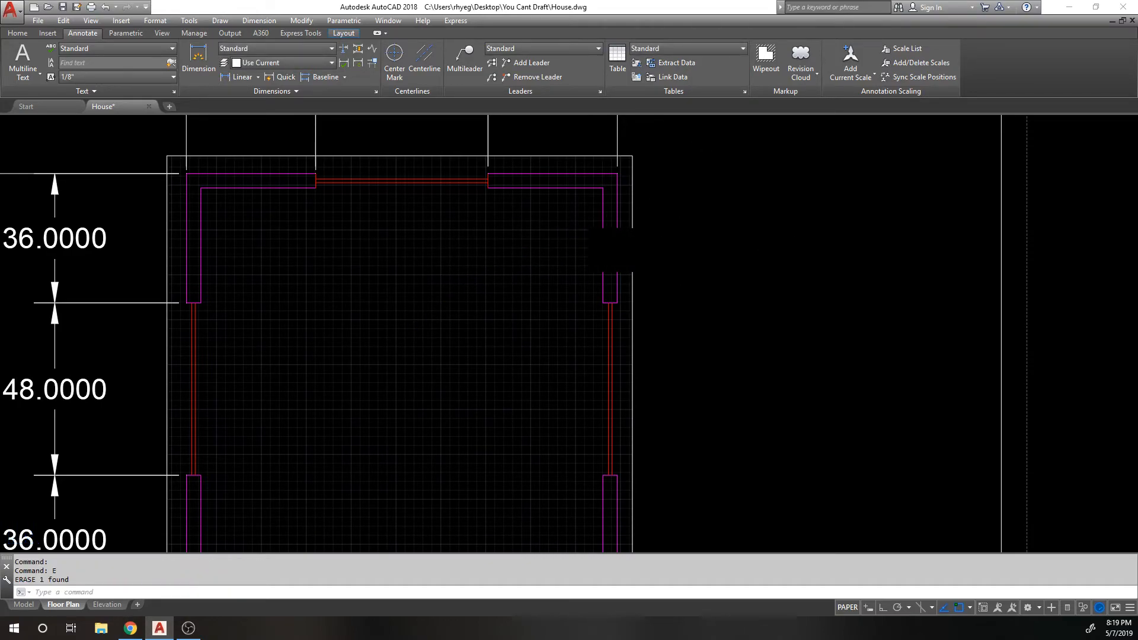
pyautogui.scroll(-2, 796, 250)
pyautogui.scroll(1, 796, 251)
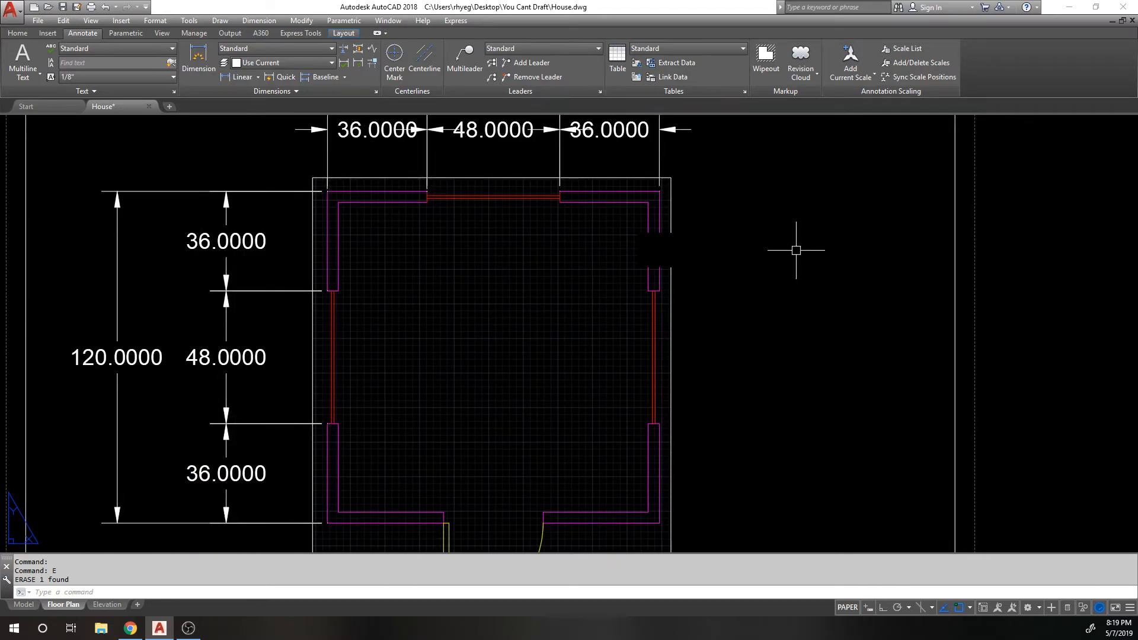
# Step: Show wipeout frames again with TFRAME, then select and erase the leftover wipeout
pyautogui.write('TFRAMES')
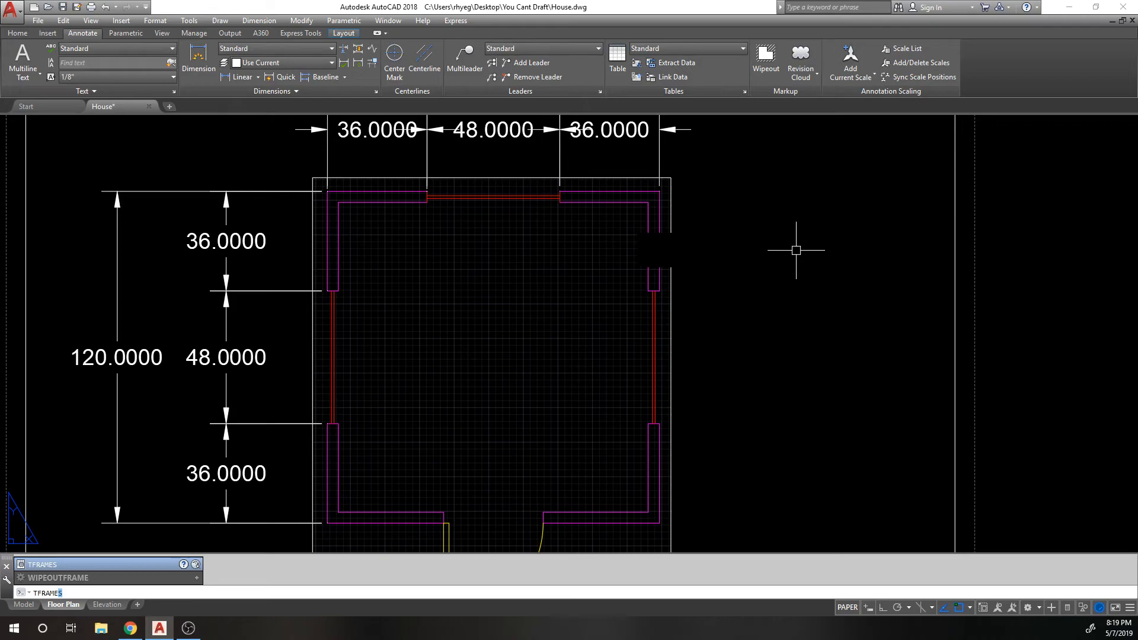
pyautogui.press('Return')
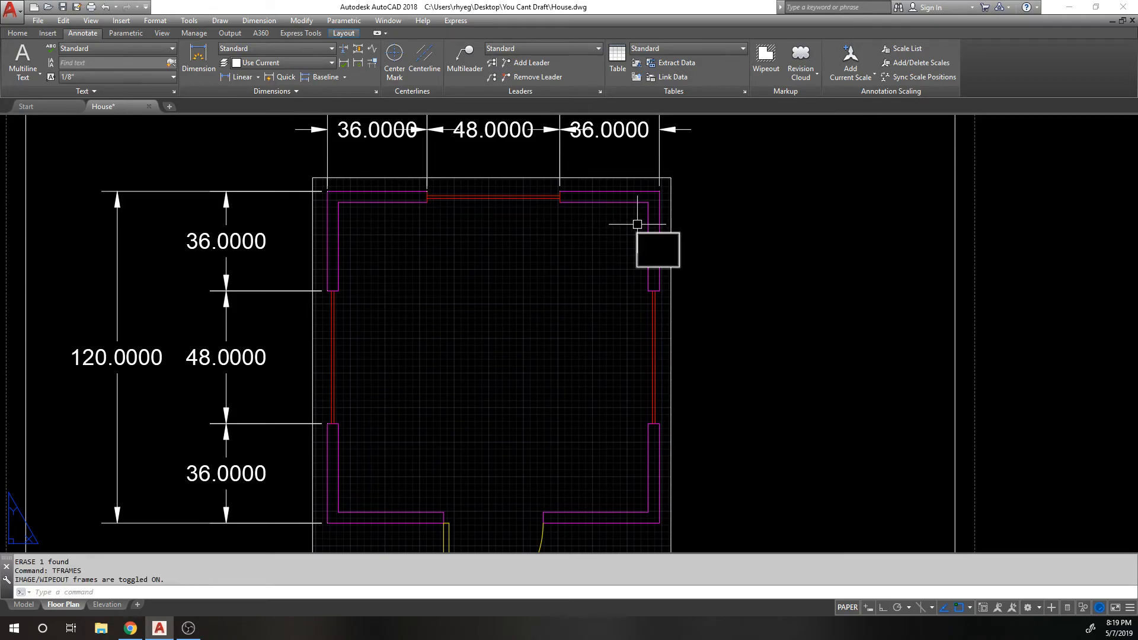
pyautogui.click(680, 237)
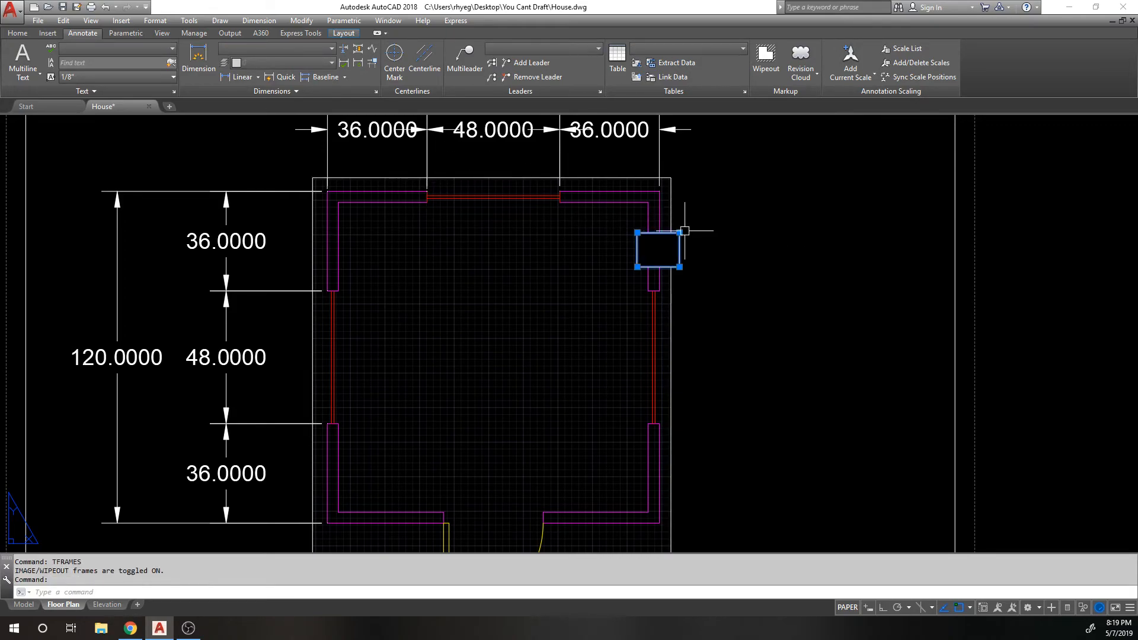
pyautogui.scroll(1, 686, 231)
pyautogui.write('E')
pyautogui.press('Return')
pyautogui.scroll(-1, 712, 217)
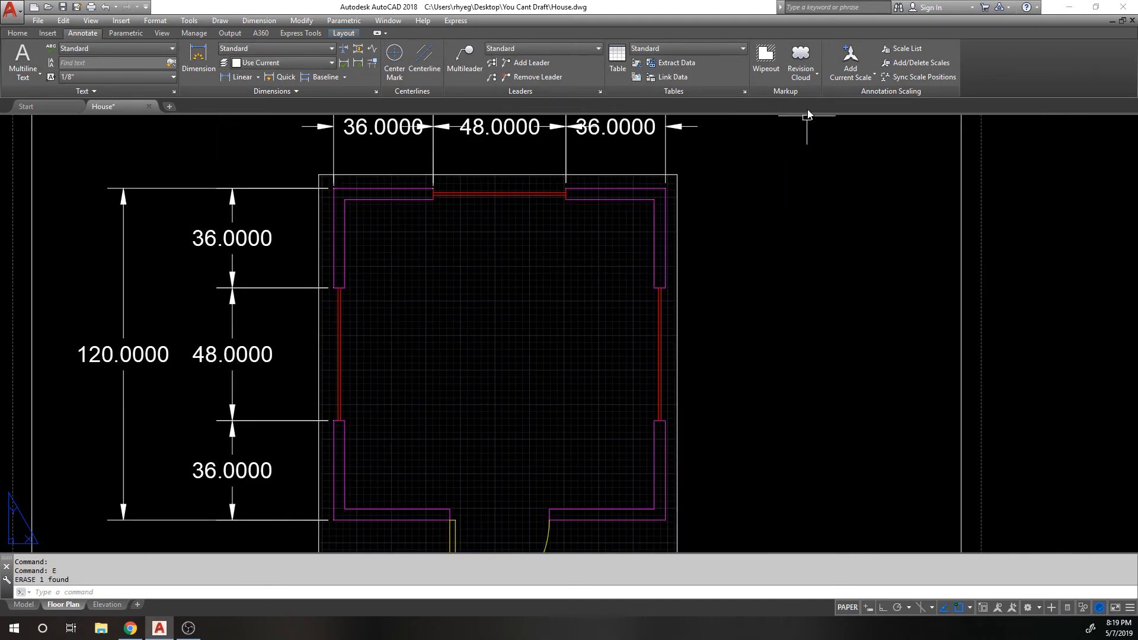
pyautogui.click(813, 78)
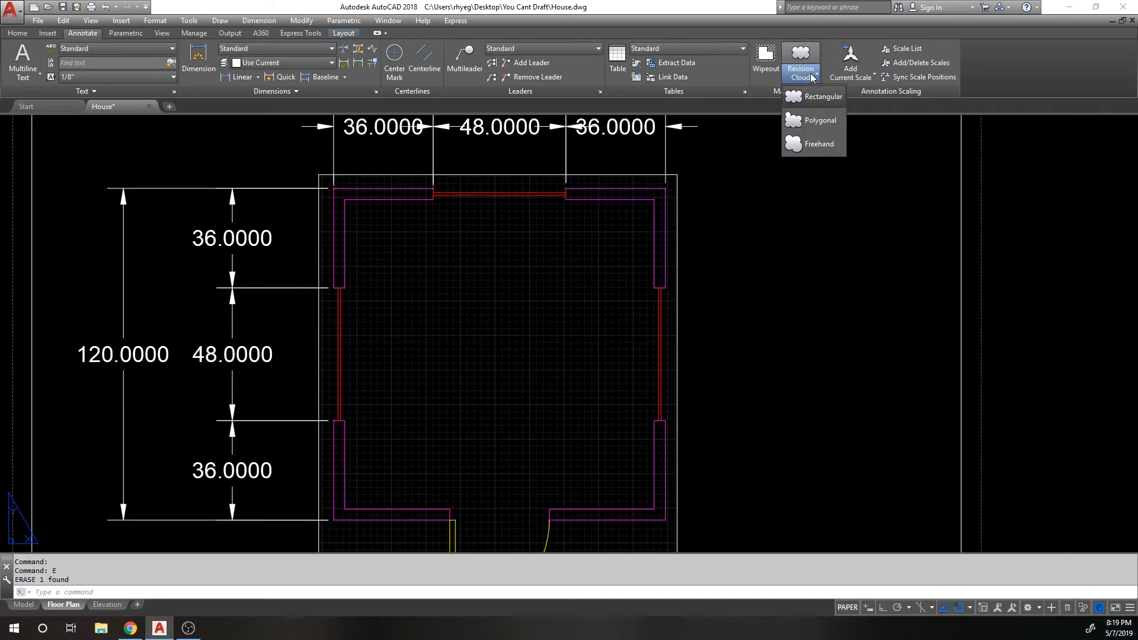
pyautogui.click(846, 55)
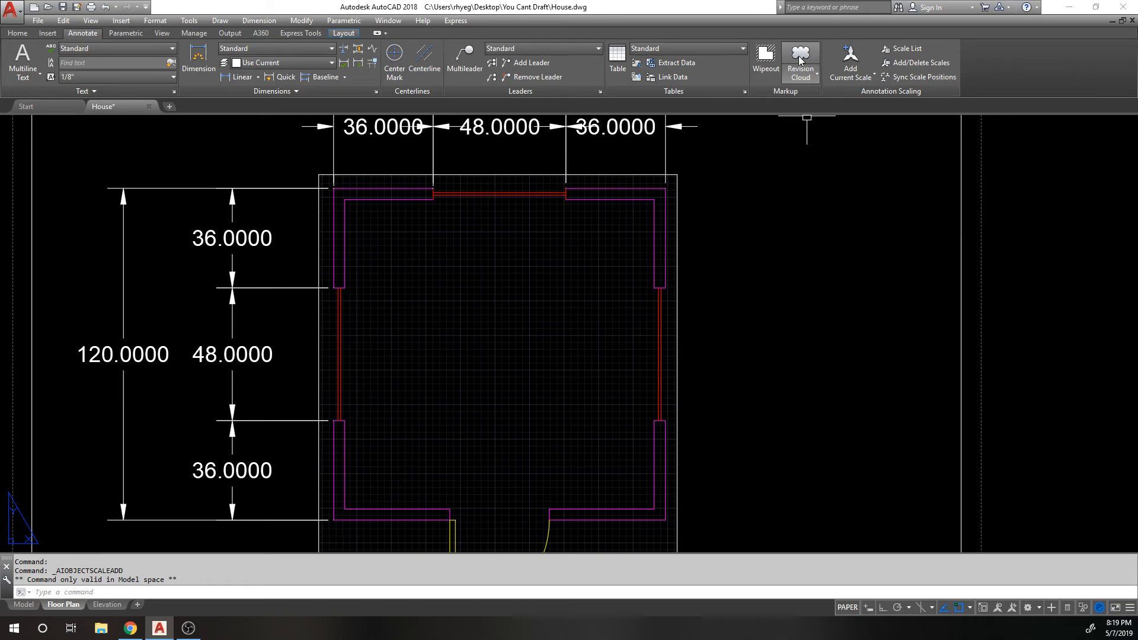
pyautogui.moveTo(776, 153); pyautogui.dragTo(731, 222, button='middle')
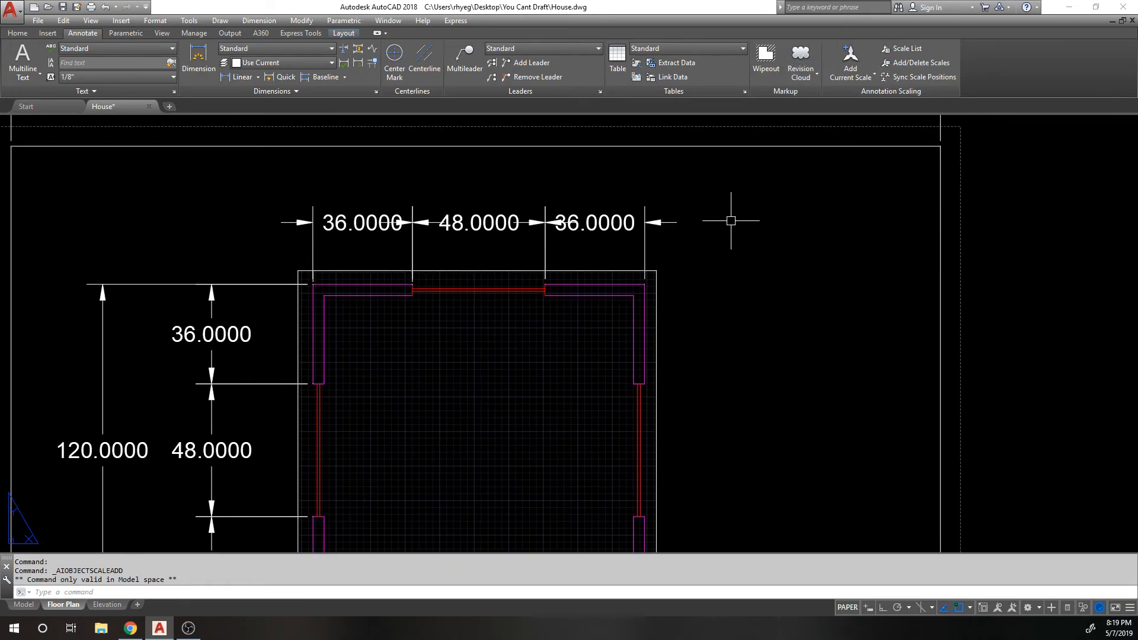
pyautogui.click(801, 57)
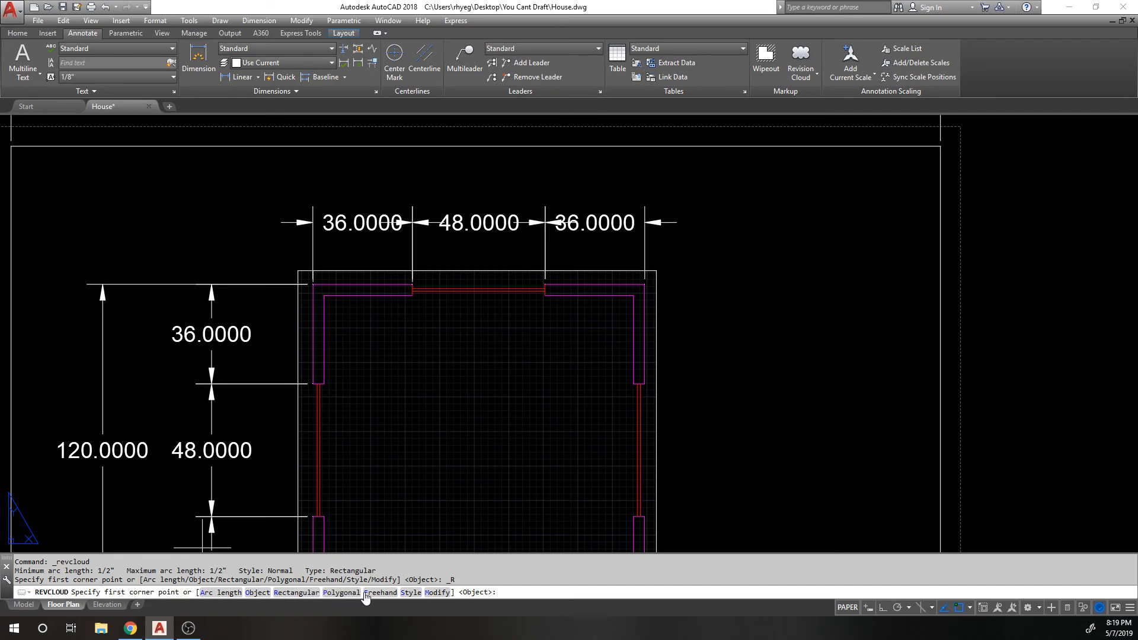
pyautogui.write('R')
pyautogui.press('Return')
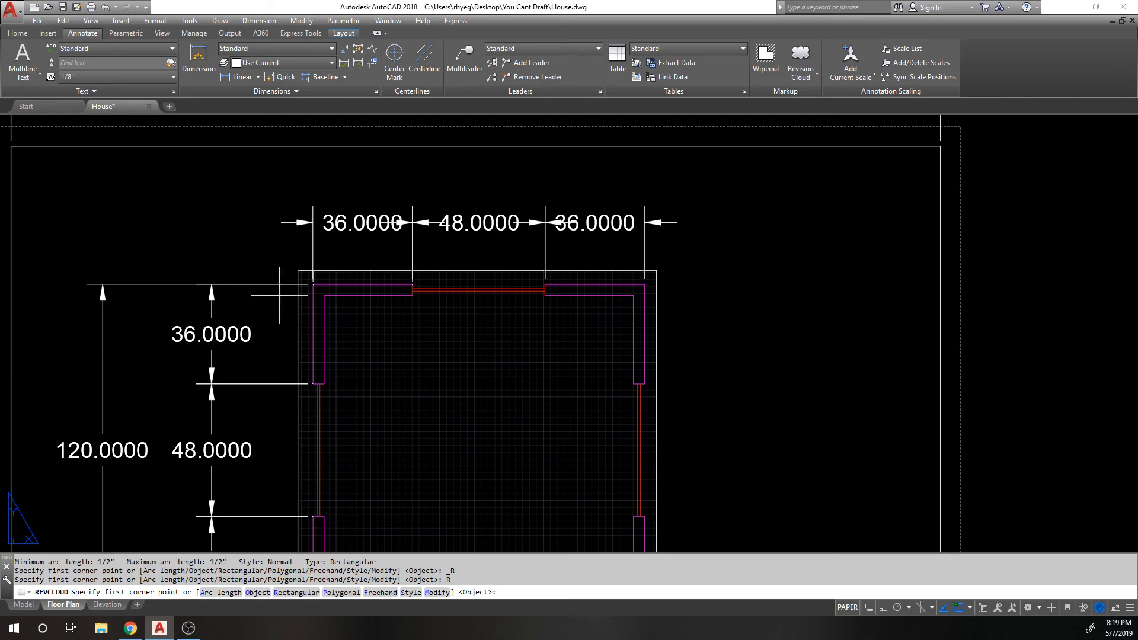
pyautogui.click(273, 194)
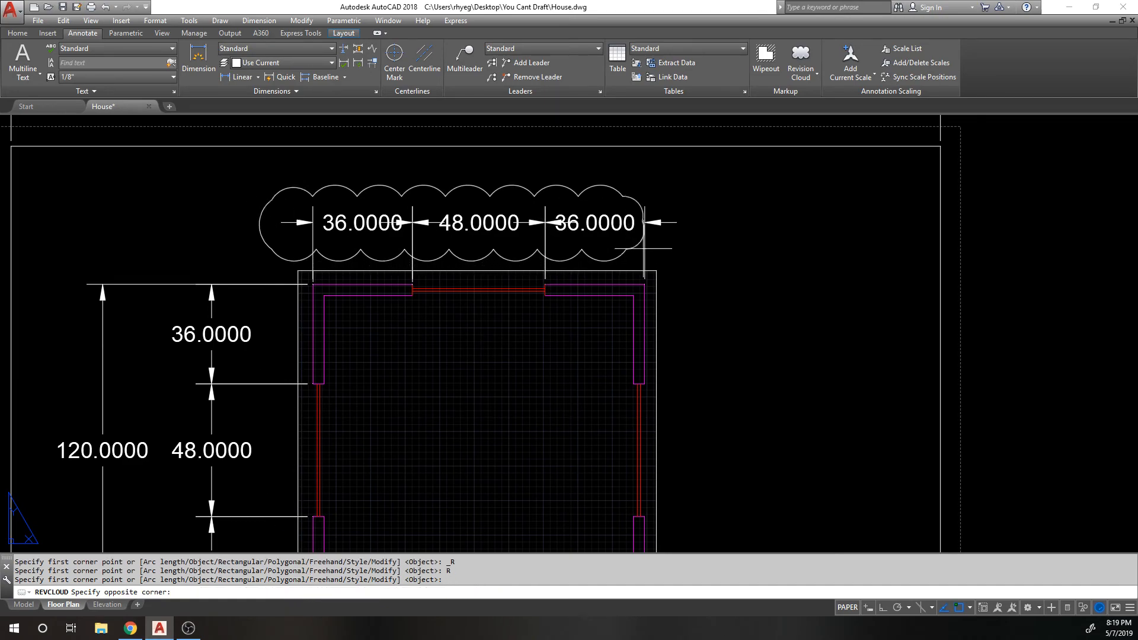
pyautogui.click(691, 238)
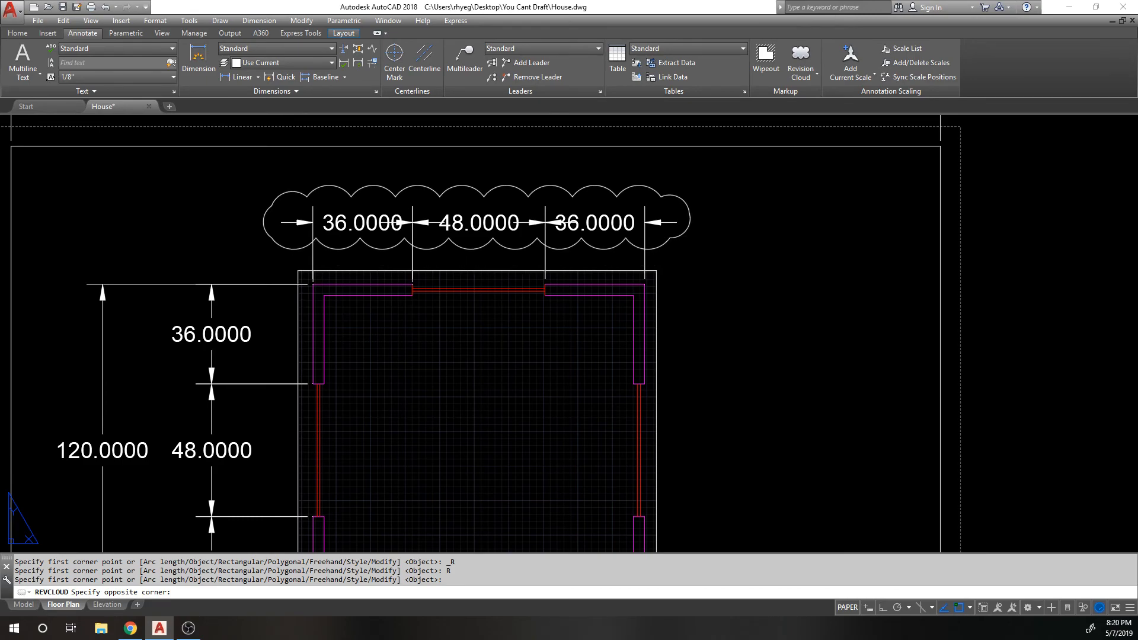
pyautogui.click(683, 205)
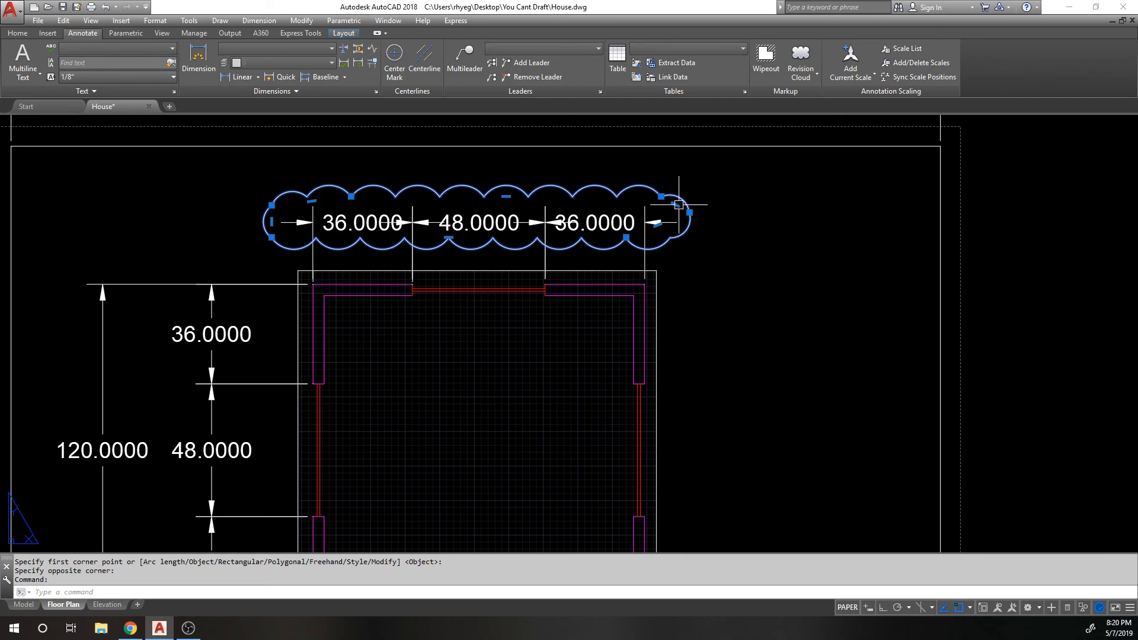
pyautogui.write('e')
pyautogui.press('Return')
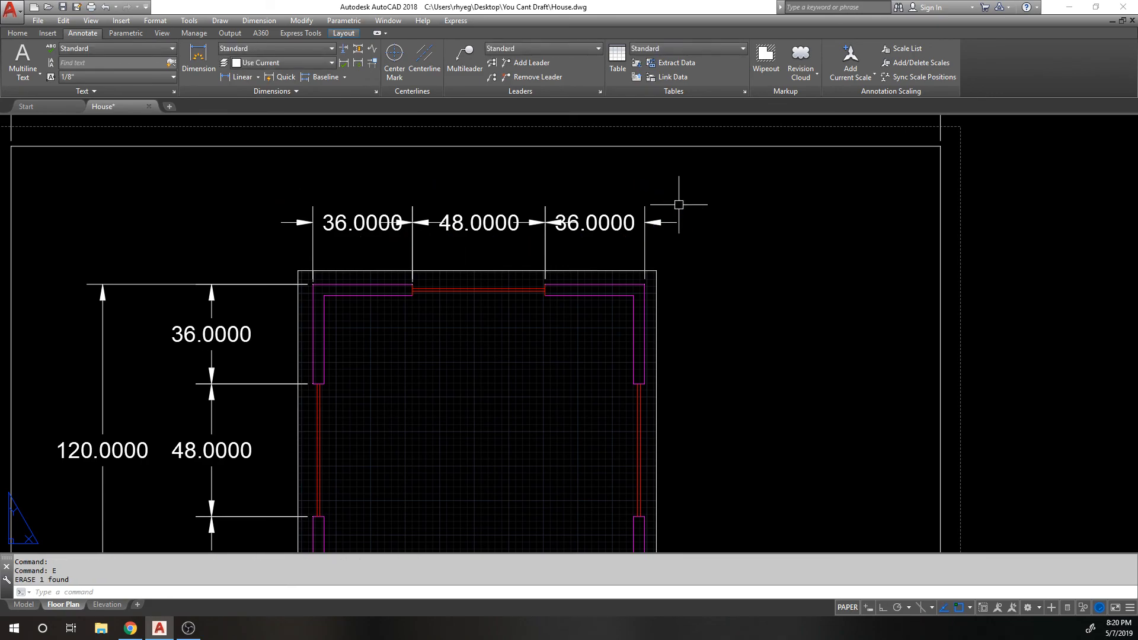
pyautogui.scroll(-4, 652, 199)
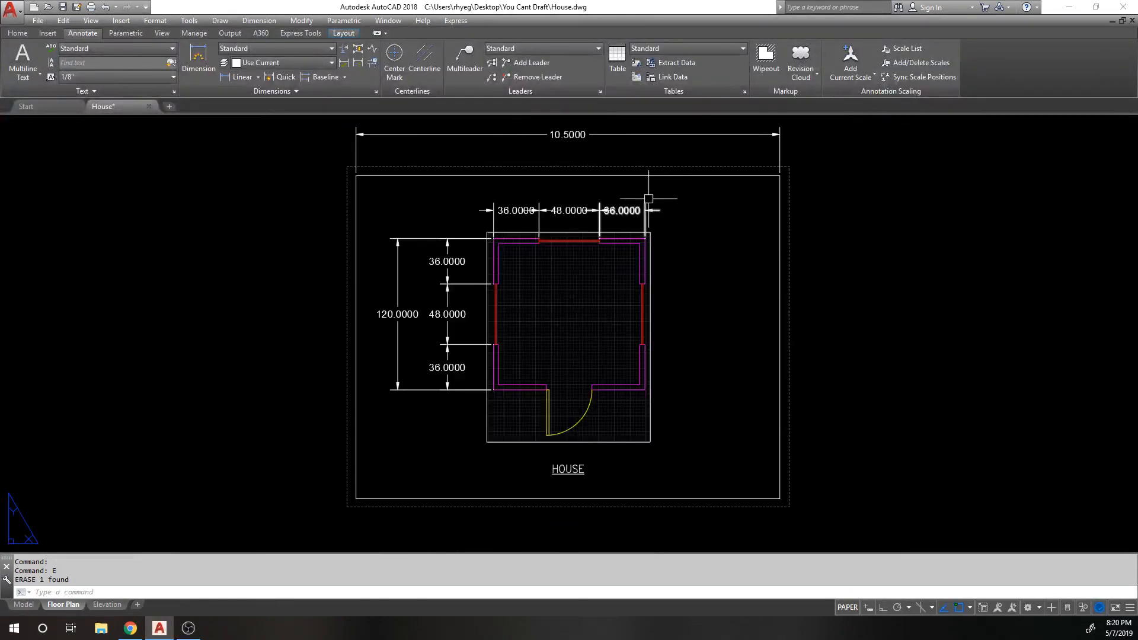